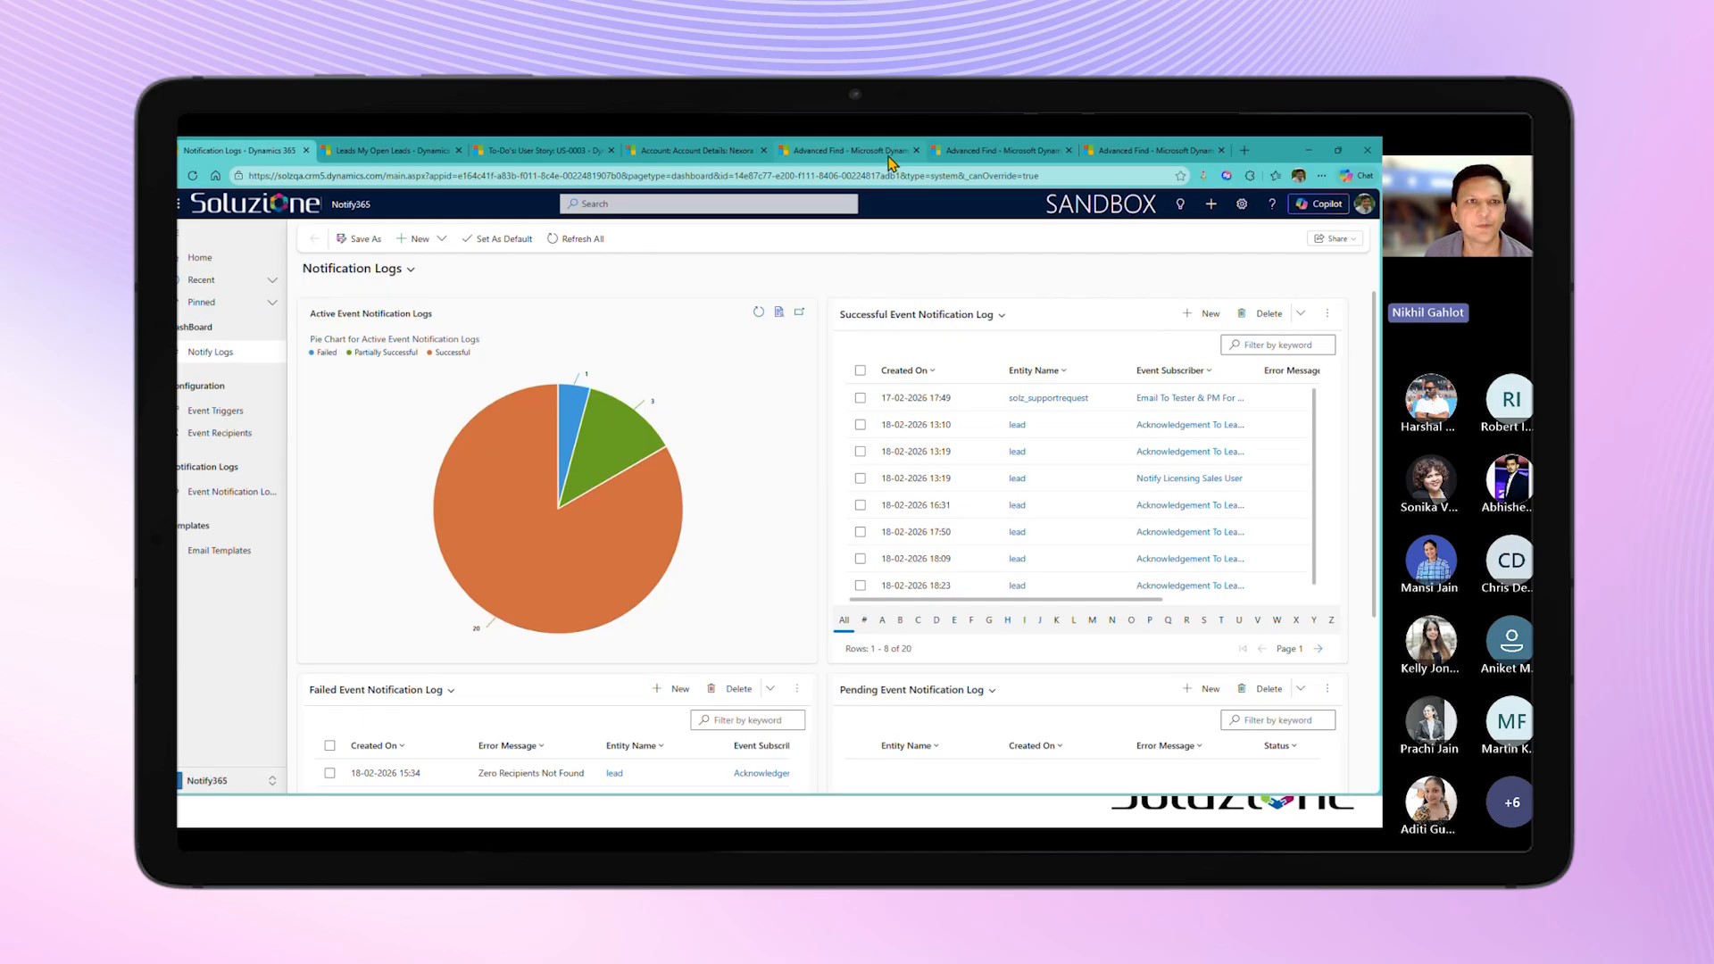
Step: Refresh the Email Messages results in Advanced Find and rerun the query for emails created in the last 1 hour
{"action": "left_click", "coordinate": [888, 153]}
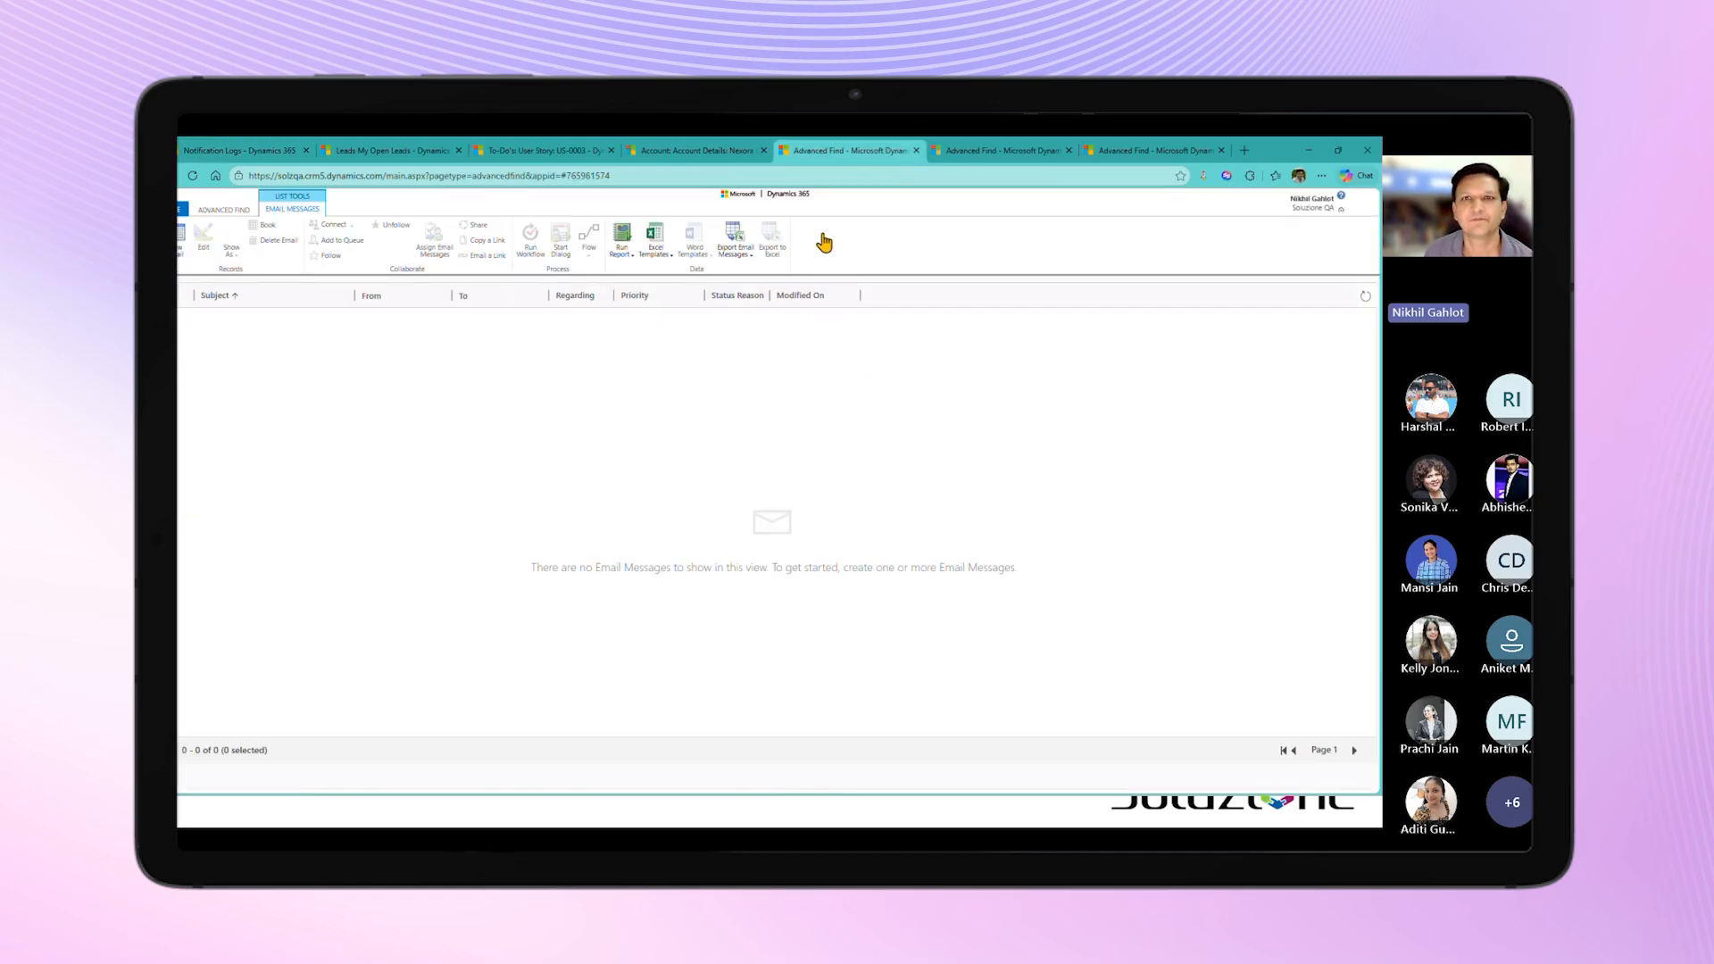
{"action": "left_click", "coordinate": [1364, 296]}
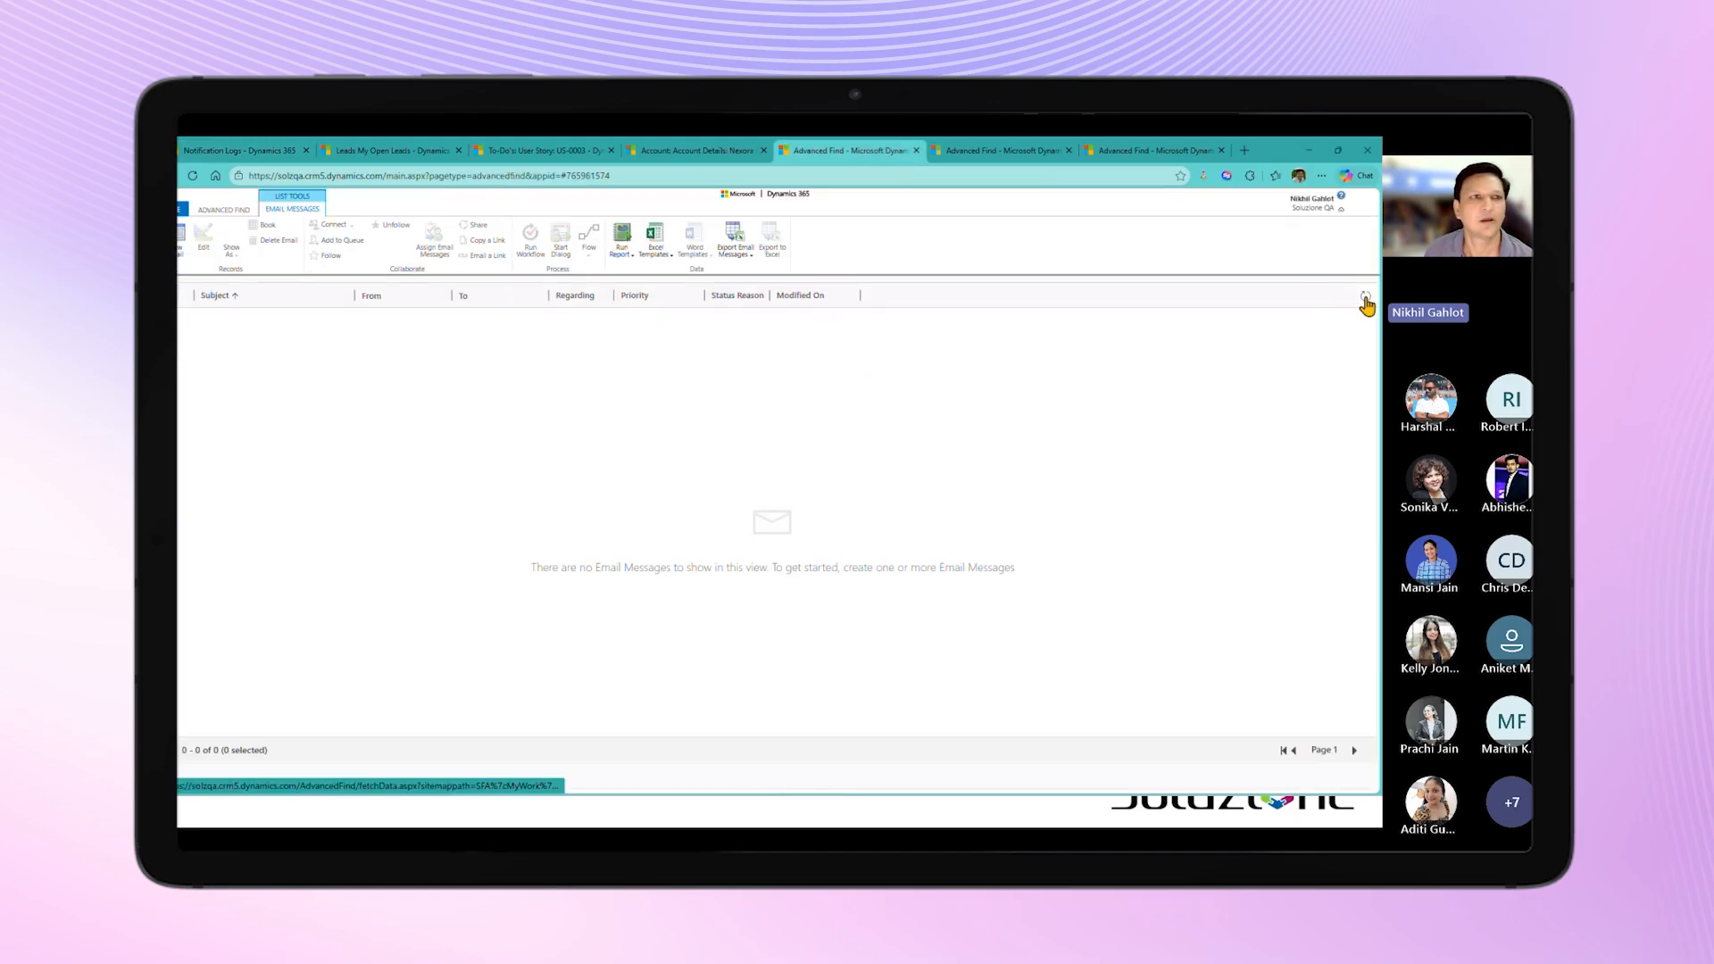
{"action": "left_click", "coordinate": [235, 212]}
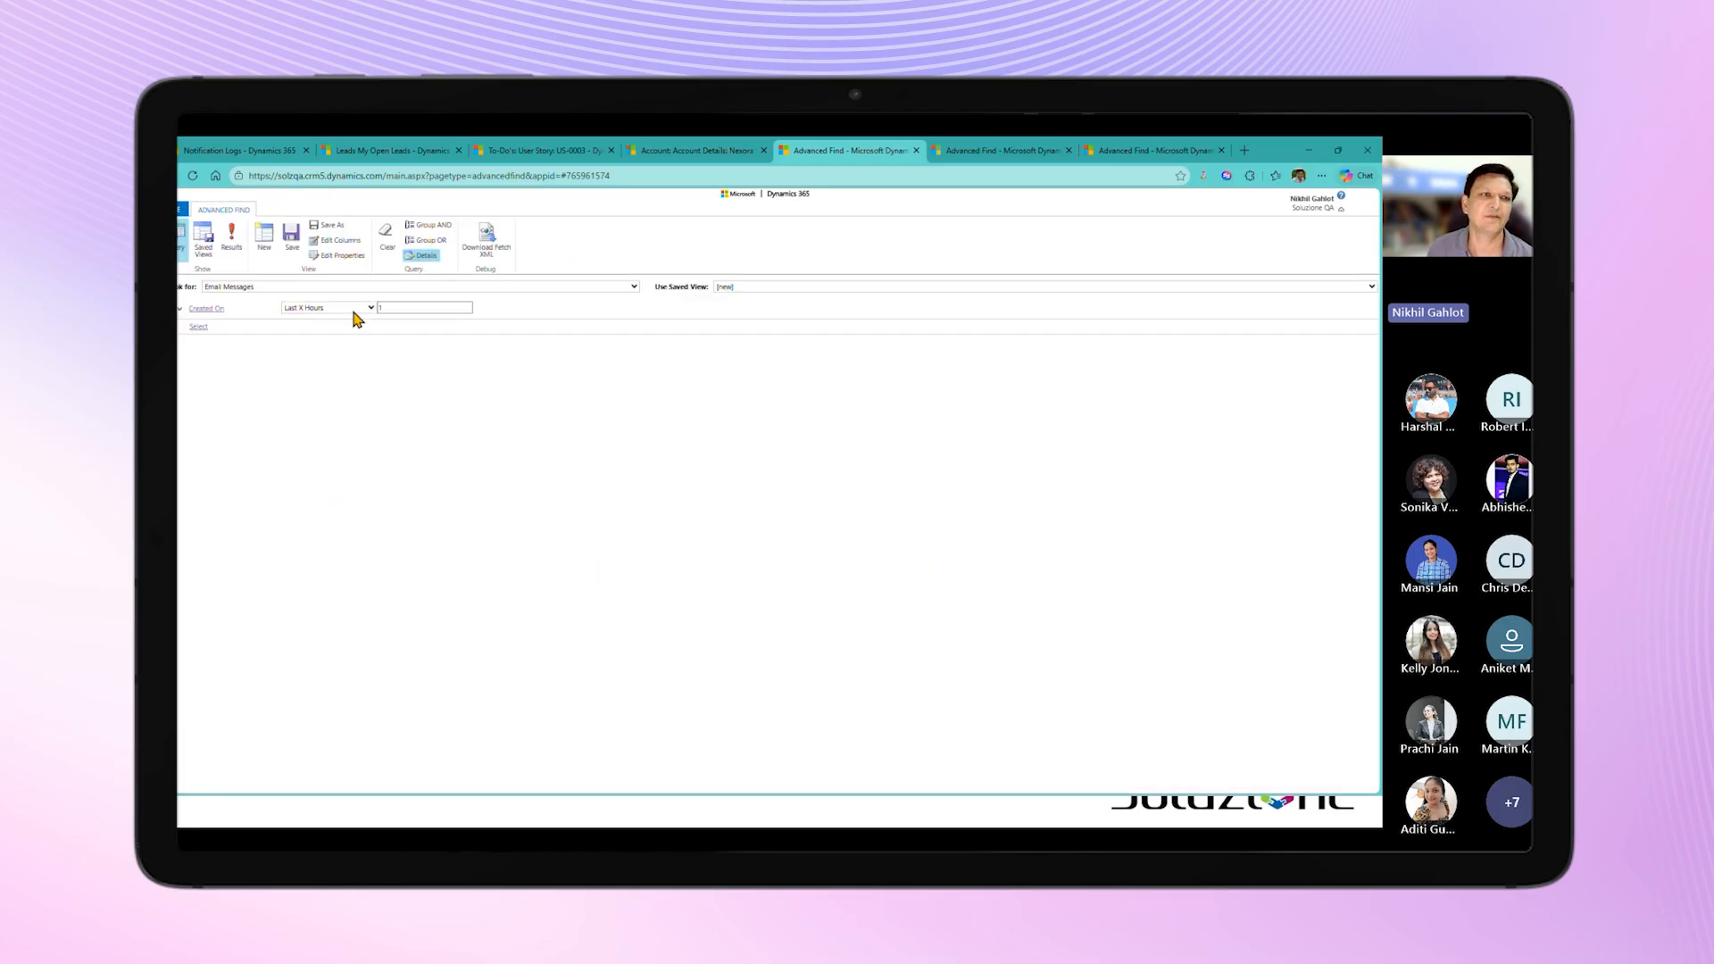
{"action": "left_click", "coordinate": [231, 236]}
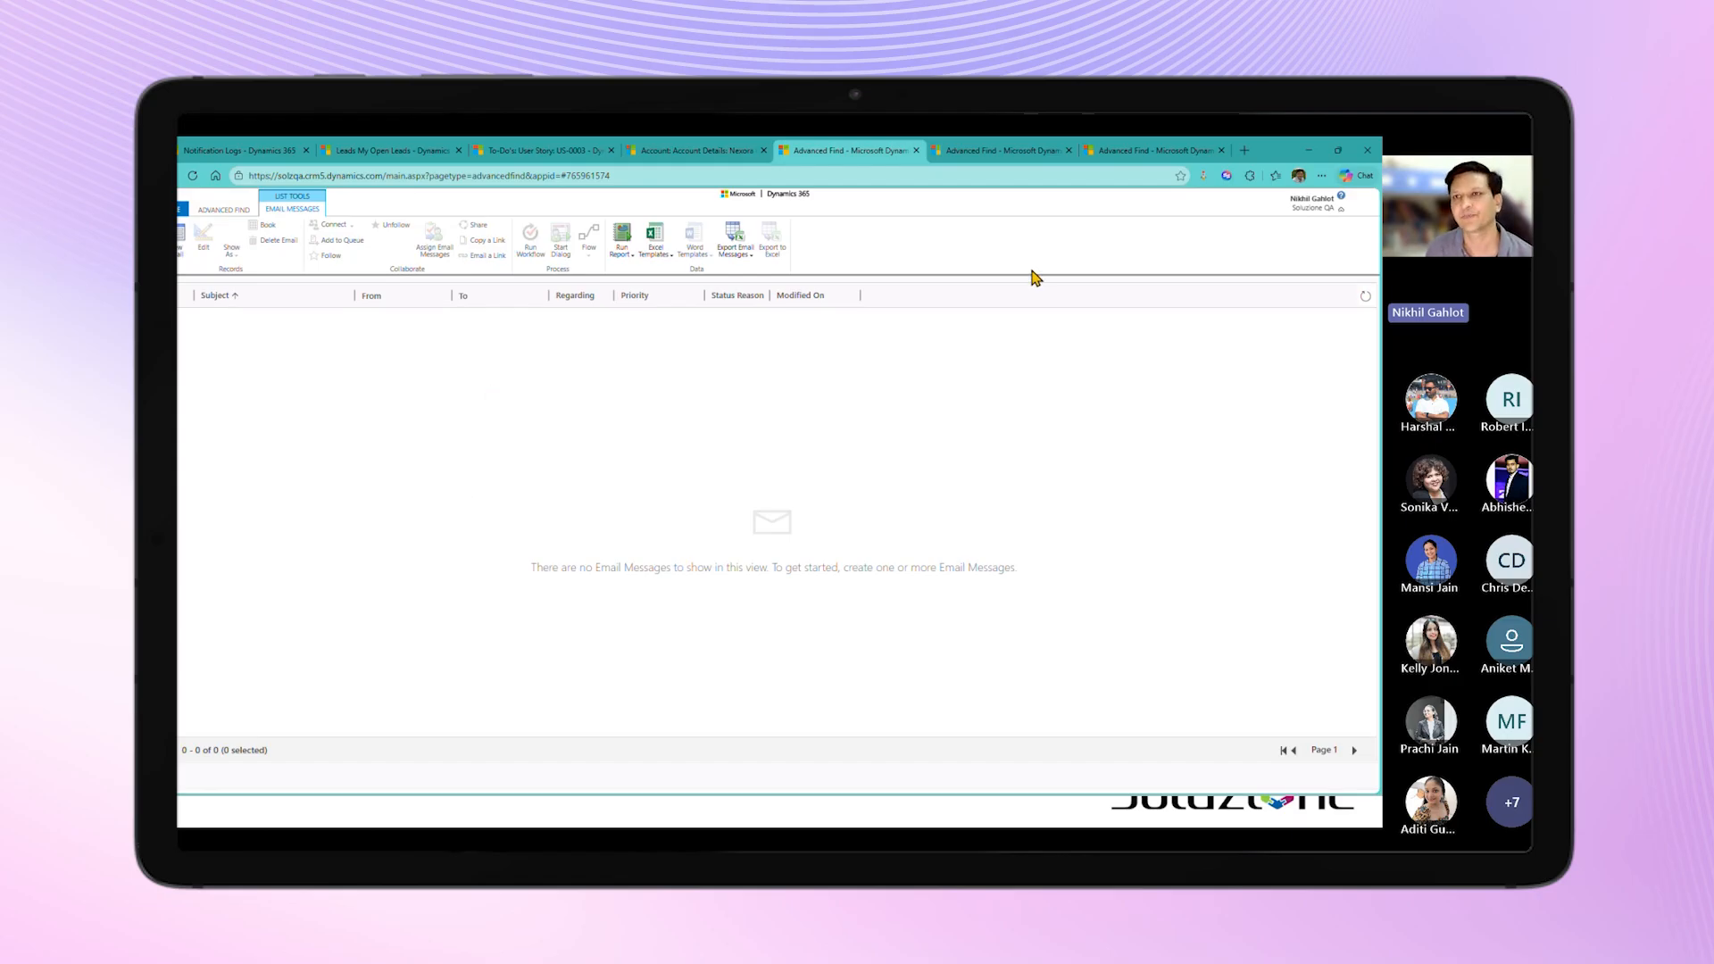
Step: Open the event trigger "On Create of Lead If Sales Target Area = Licensing" in Notify365
{"action": "left_click", "coordinate": [992, 154]}
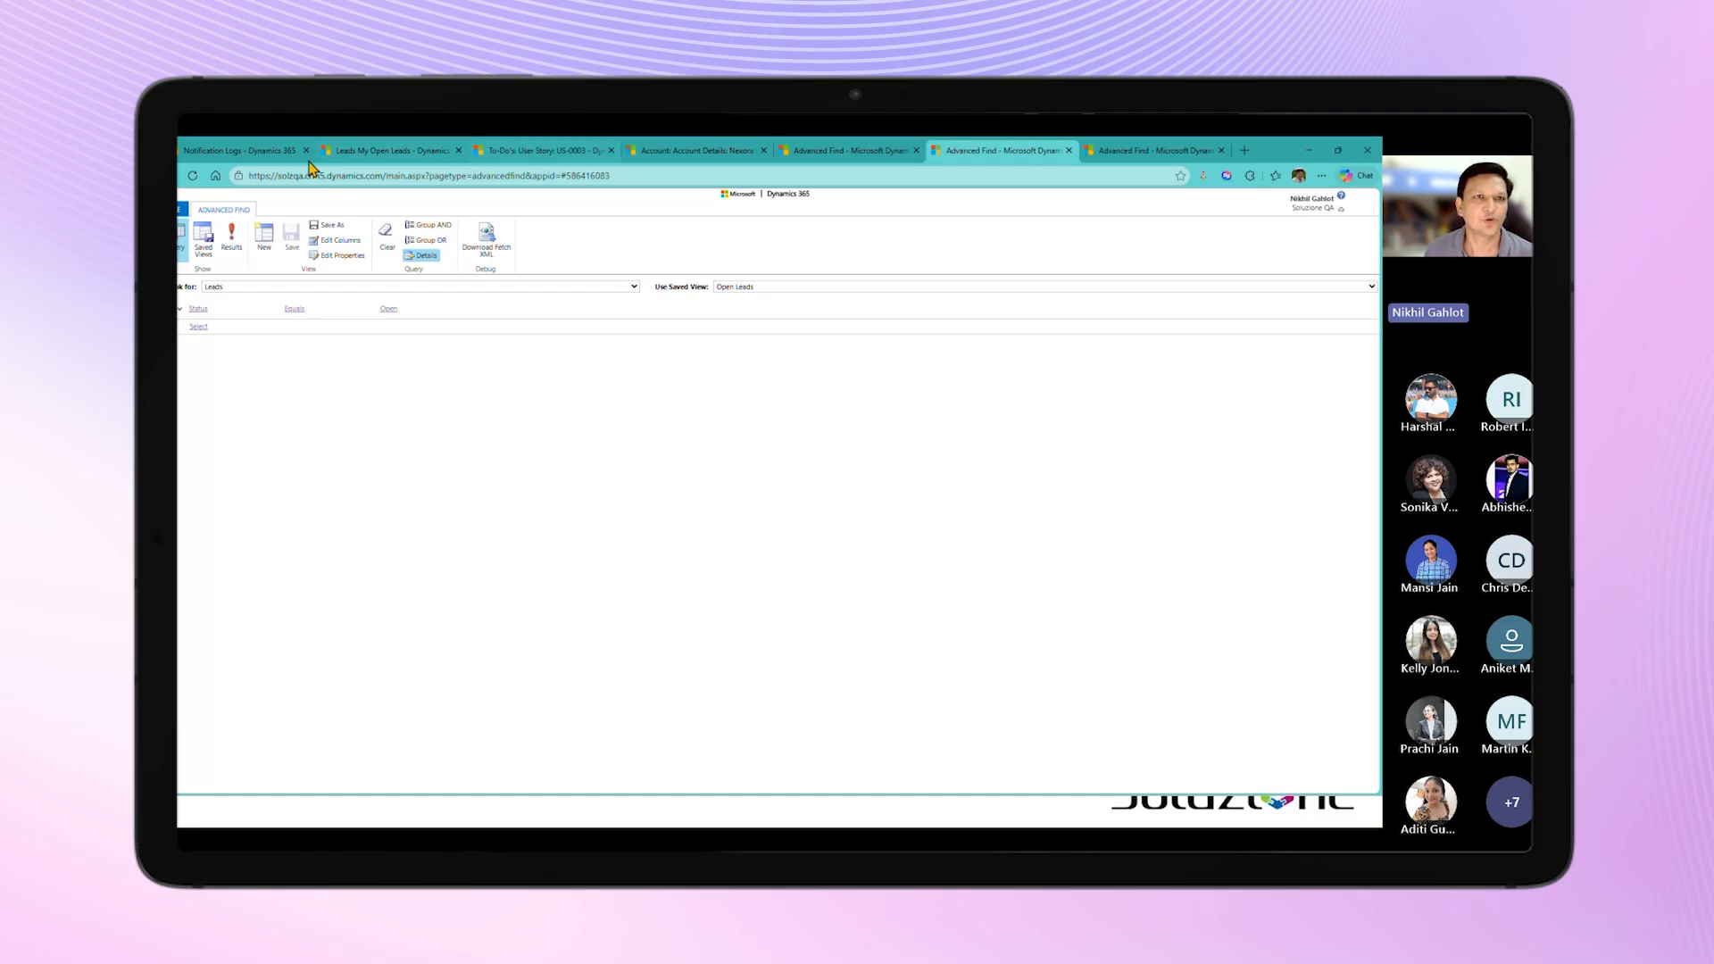
{"action": "left_click", "coordinate": [225, 153]}
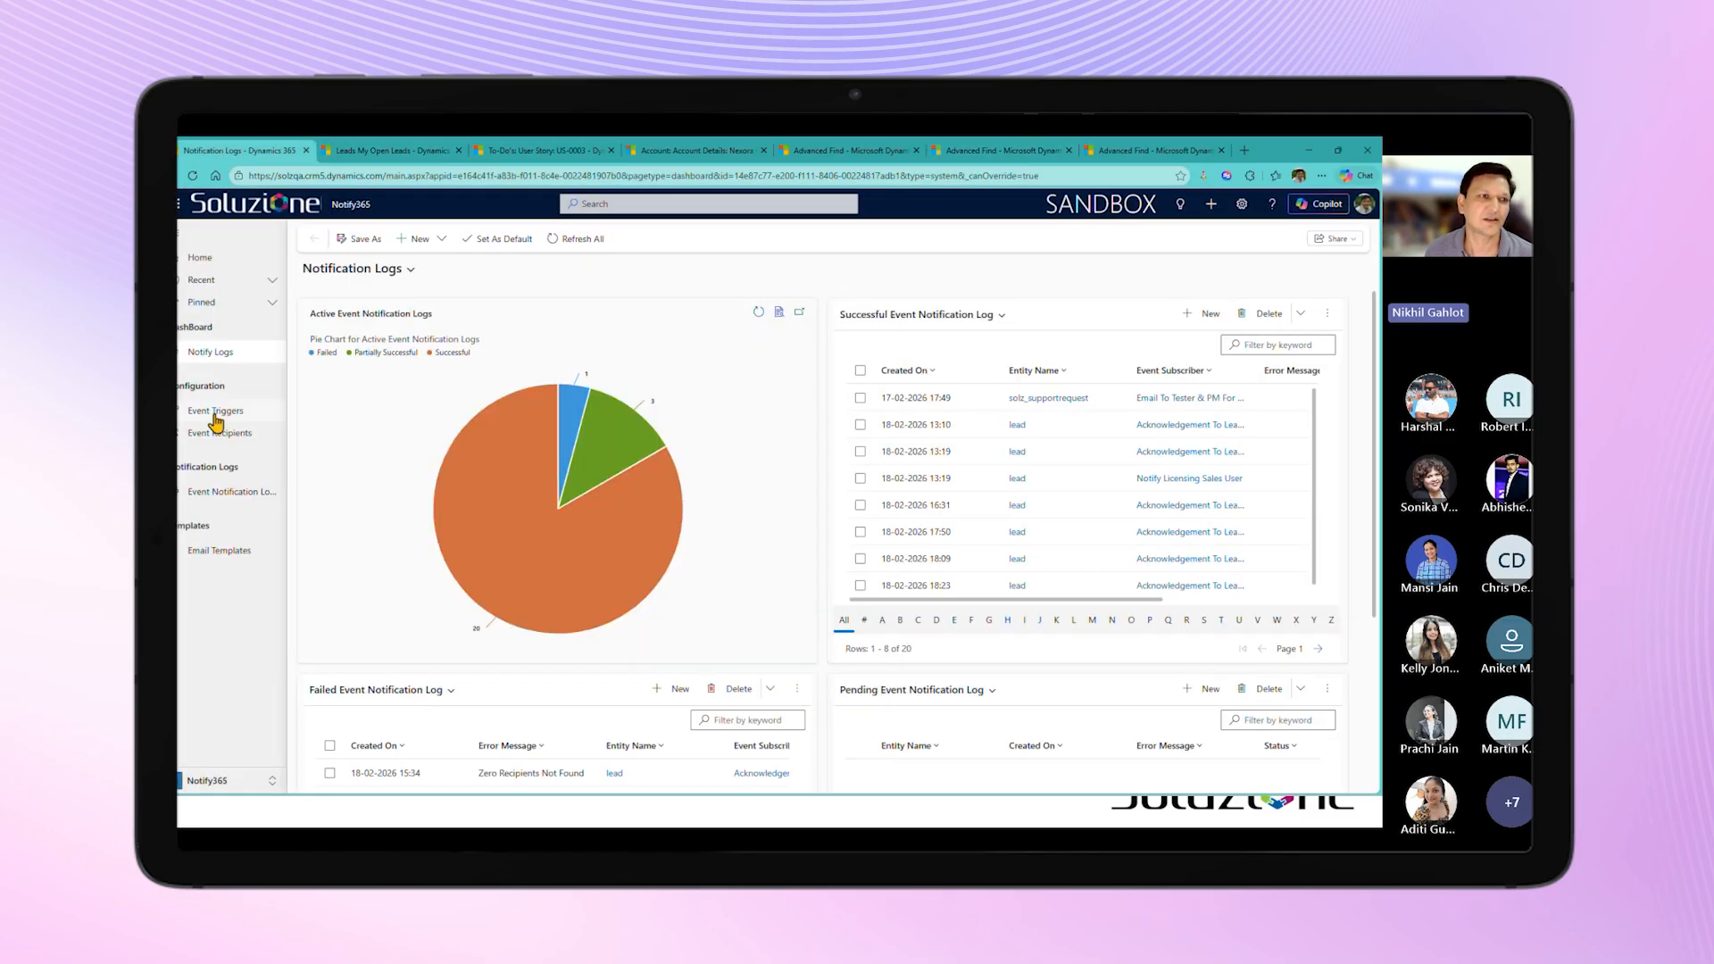
{"action": "left_click", "coordinate": [216, 413]}
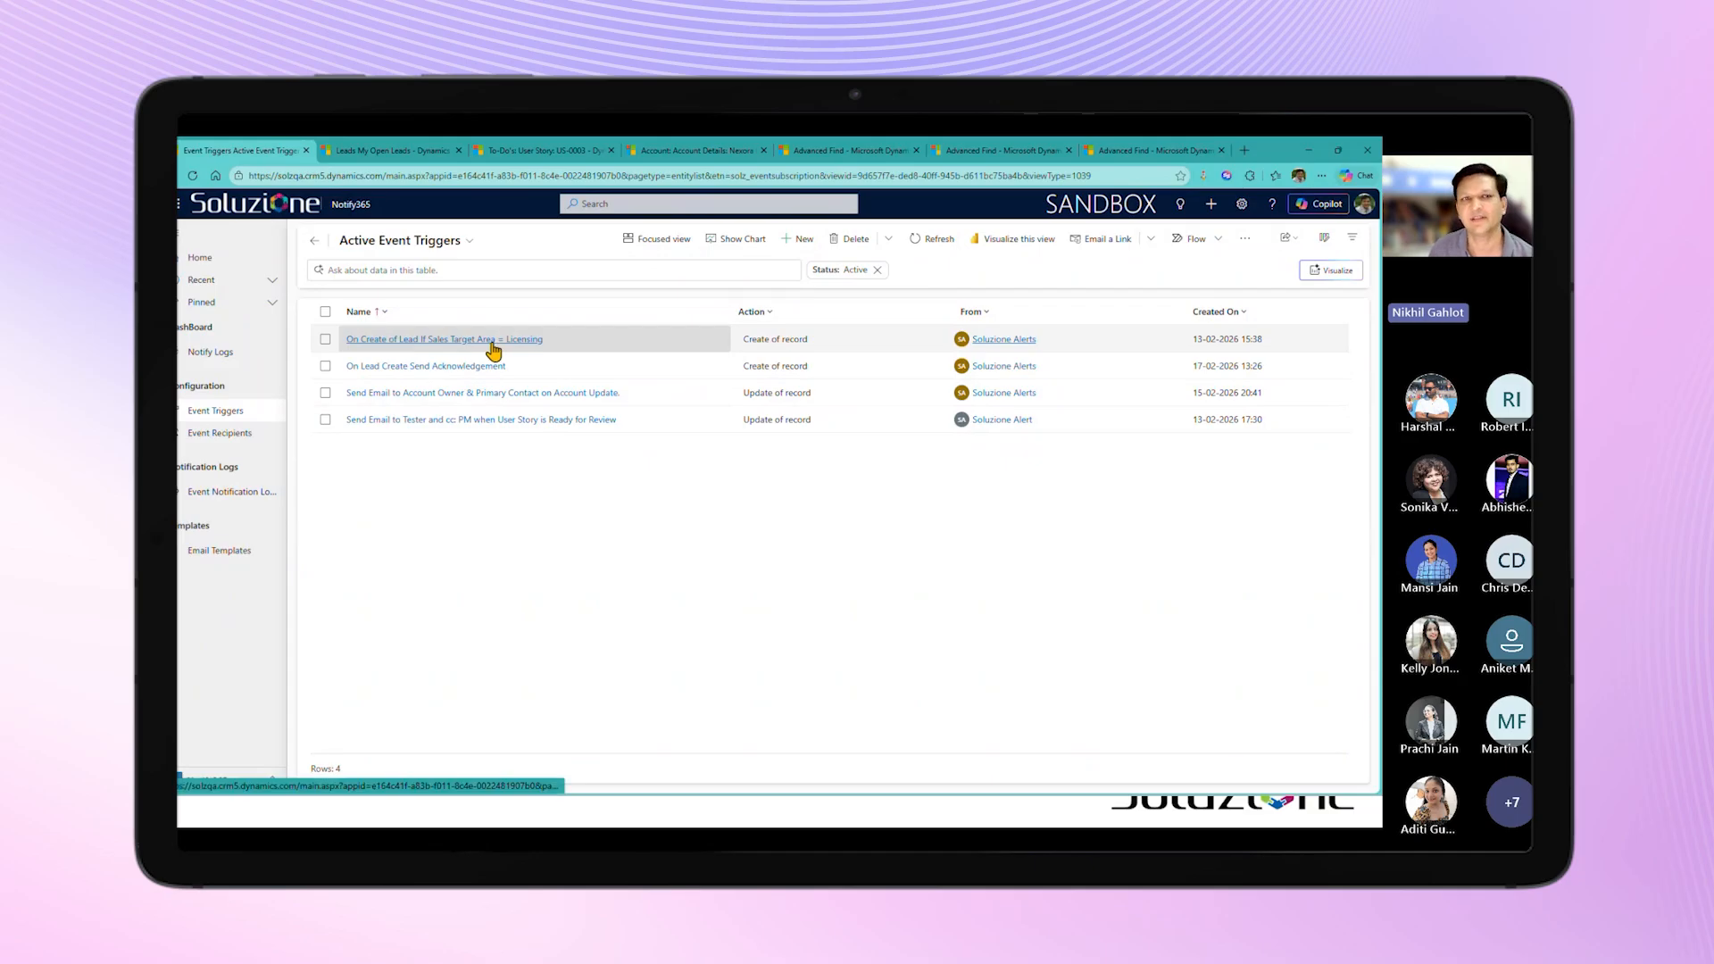
{"action": "left_click", "coordinate": [1195, 343]}
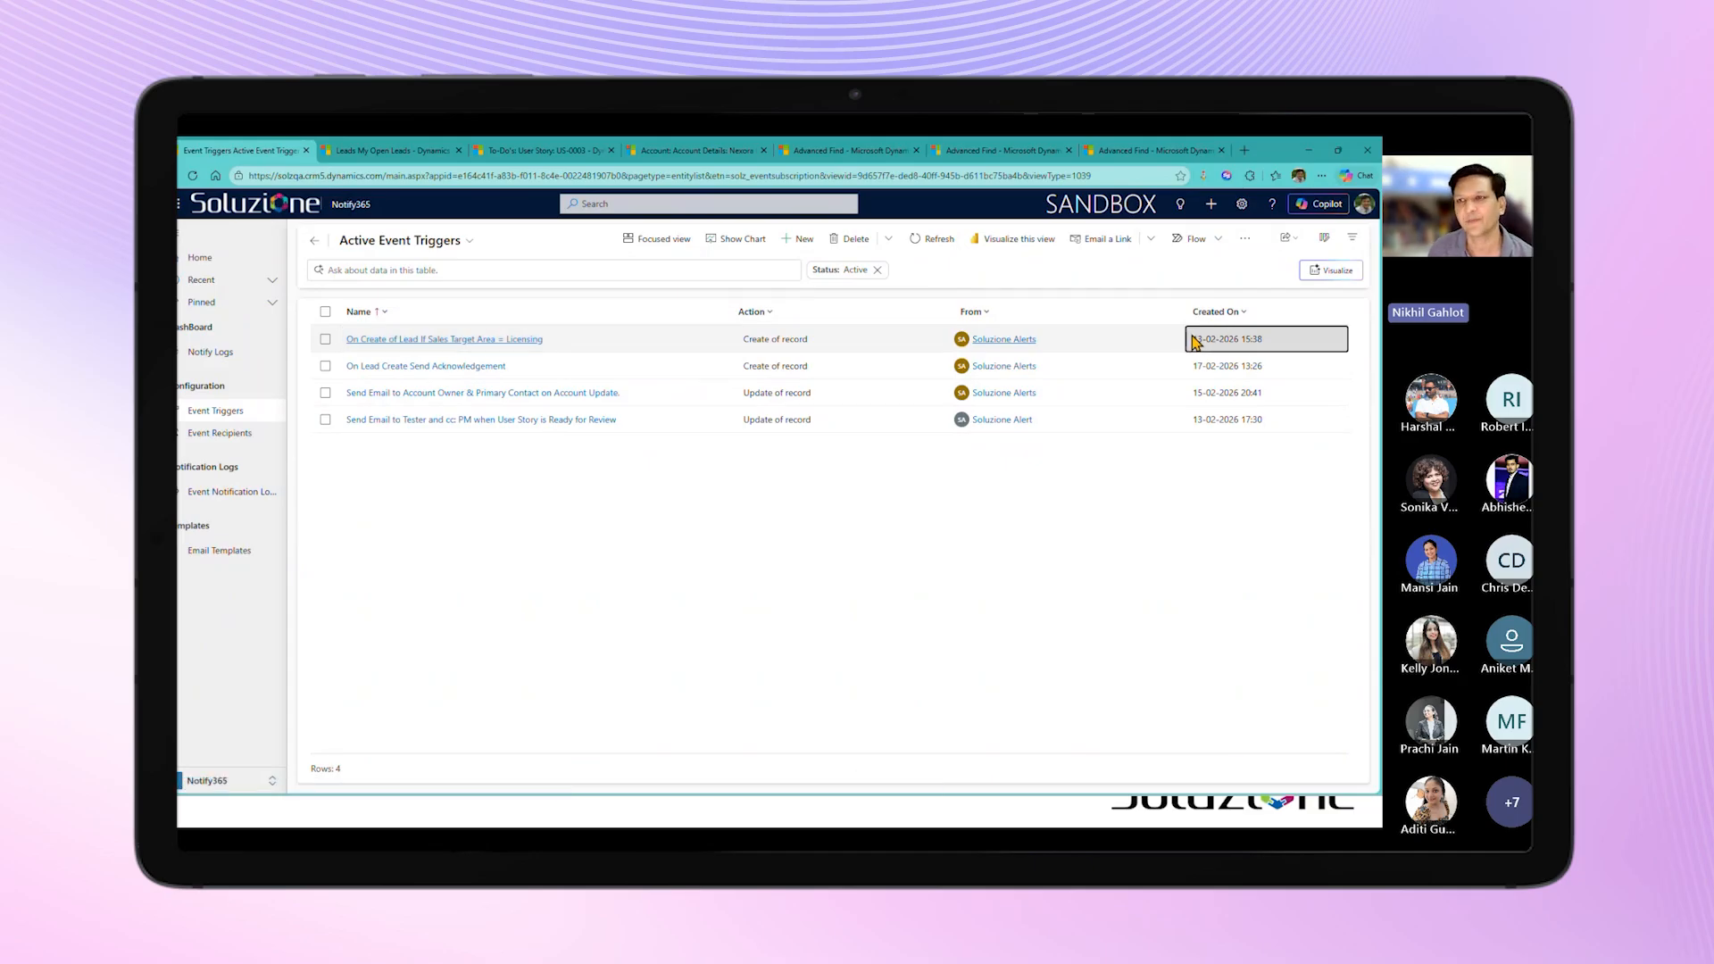
{"action": "double_click", "coordinate": [1195, 342]}
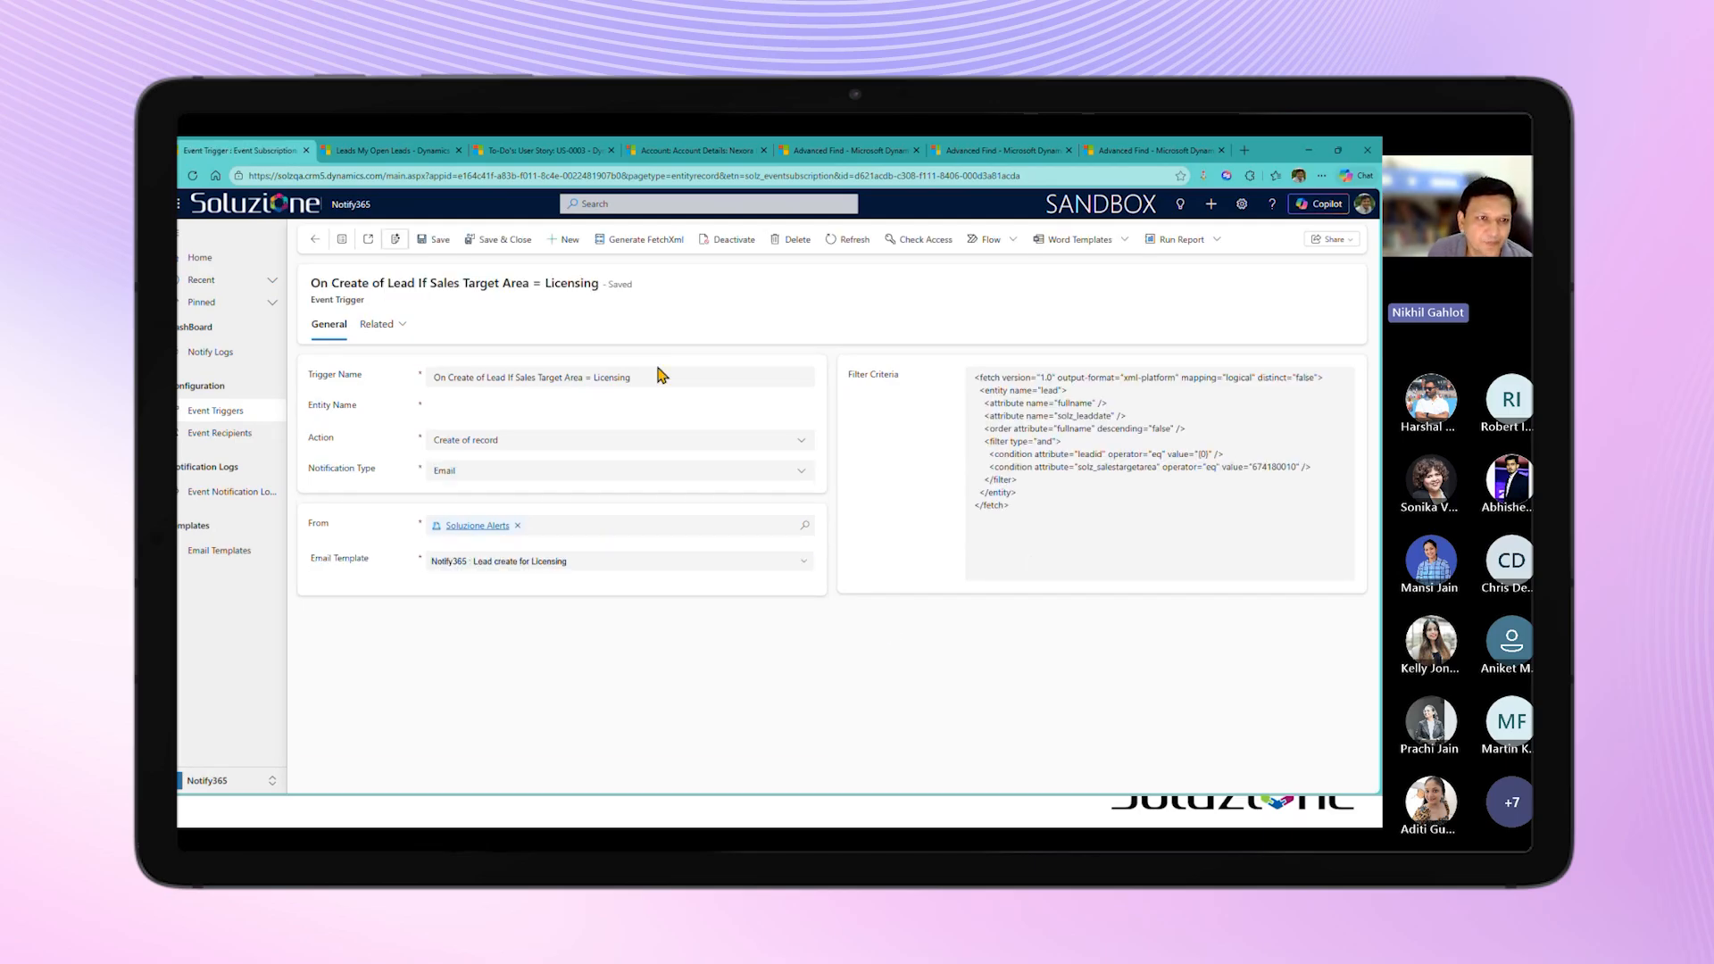
Step: Examine the licensing trigger's Entity Name, Action, Notification Type and Email Template options, keeping "Notify365 : Lead create for Licensing" as the template
{"action": "left_click", "coordinate": [474, 406]}
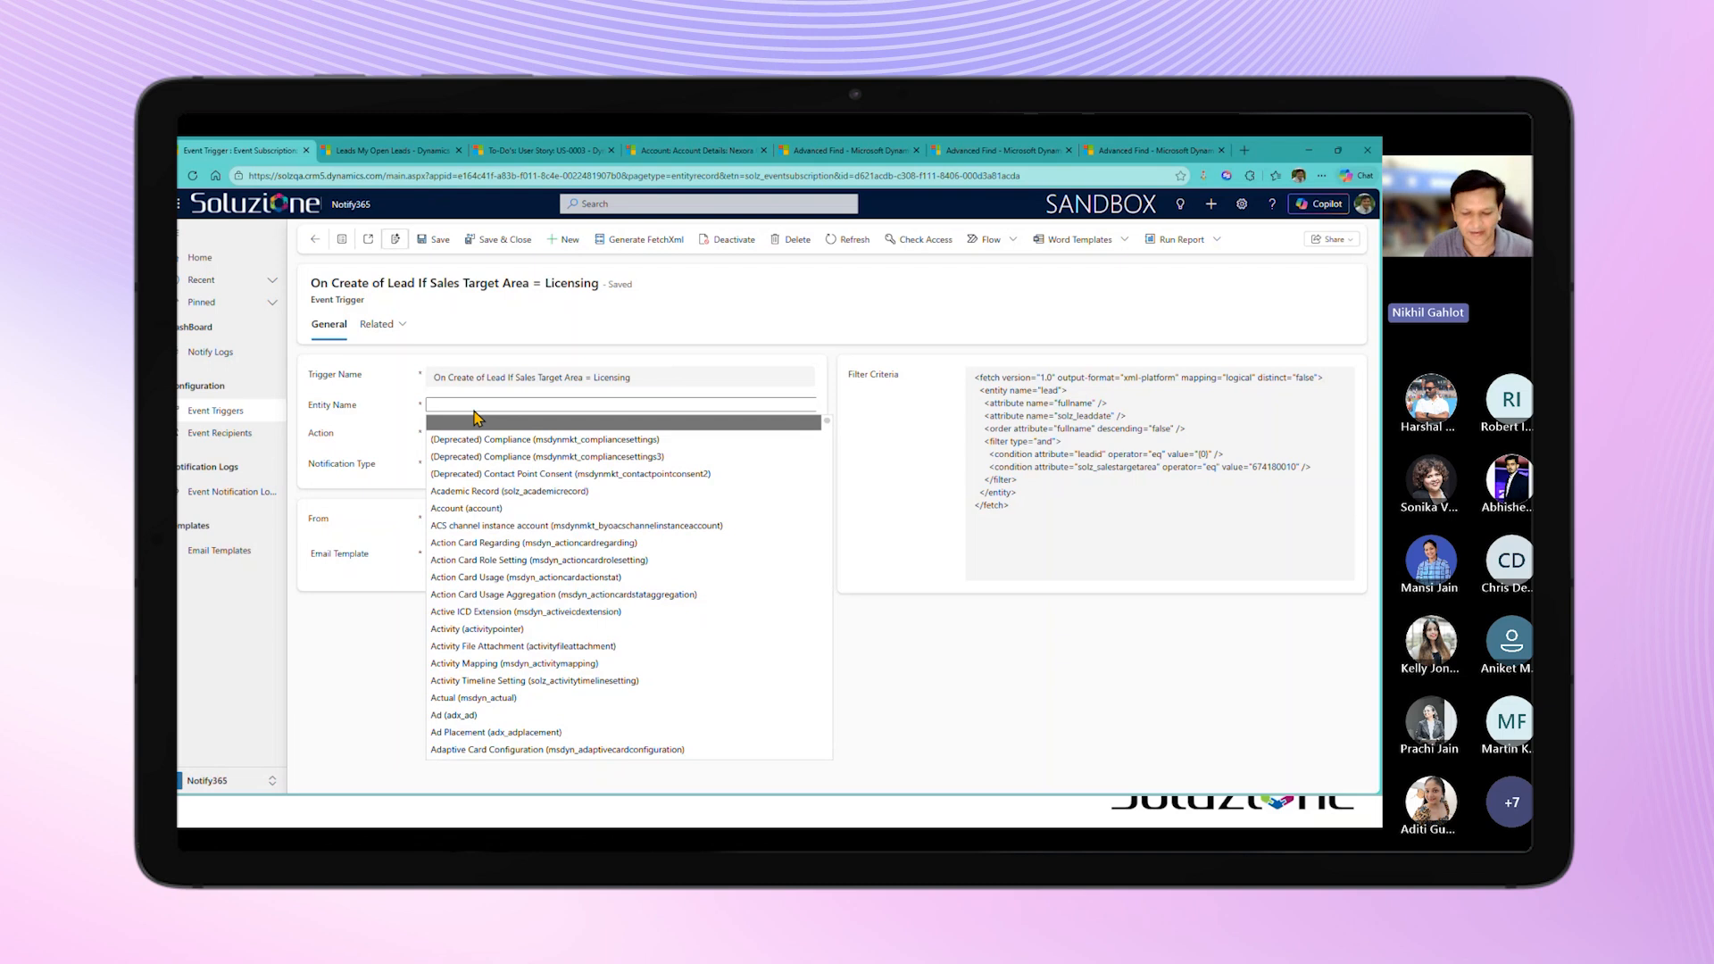
{"action": "left_click", "coordinate": [474, 411]}
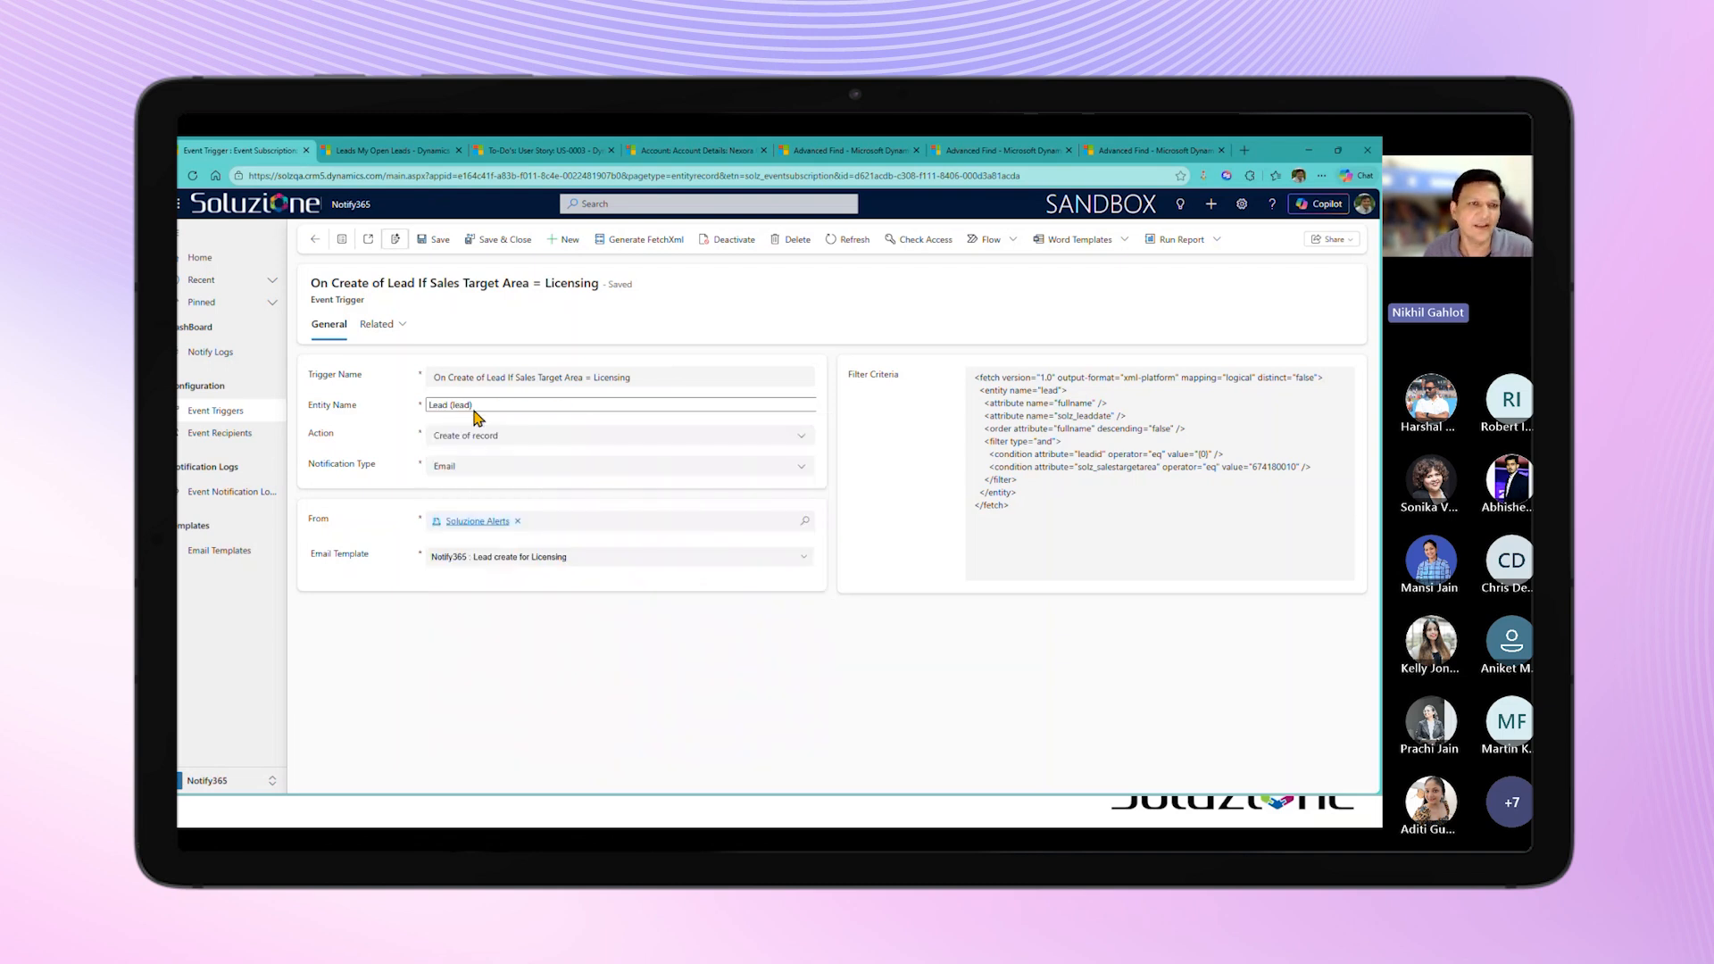
{"action": "left_click", "coordinate": [508, 447]}
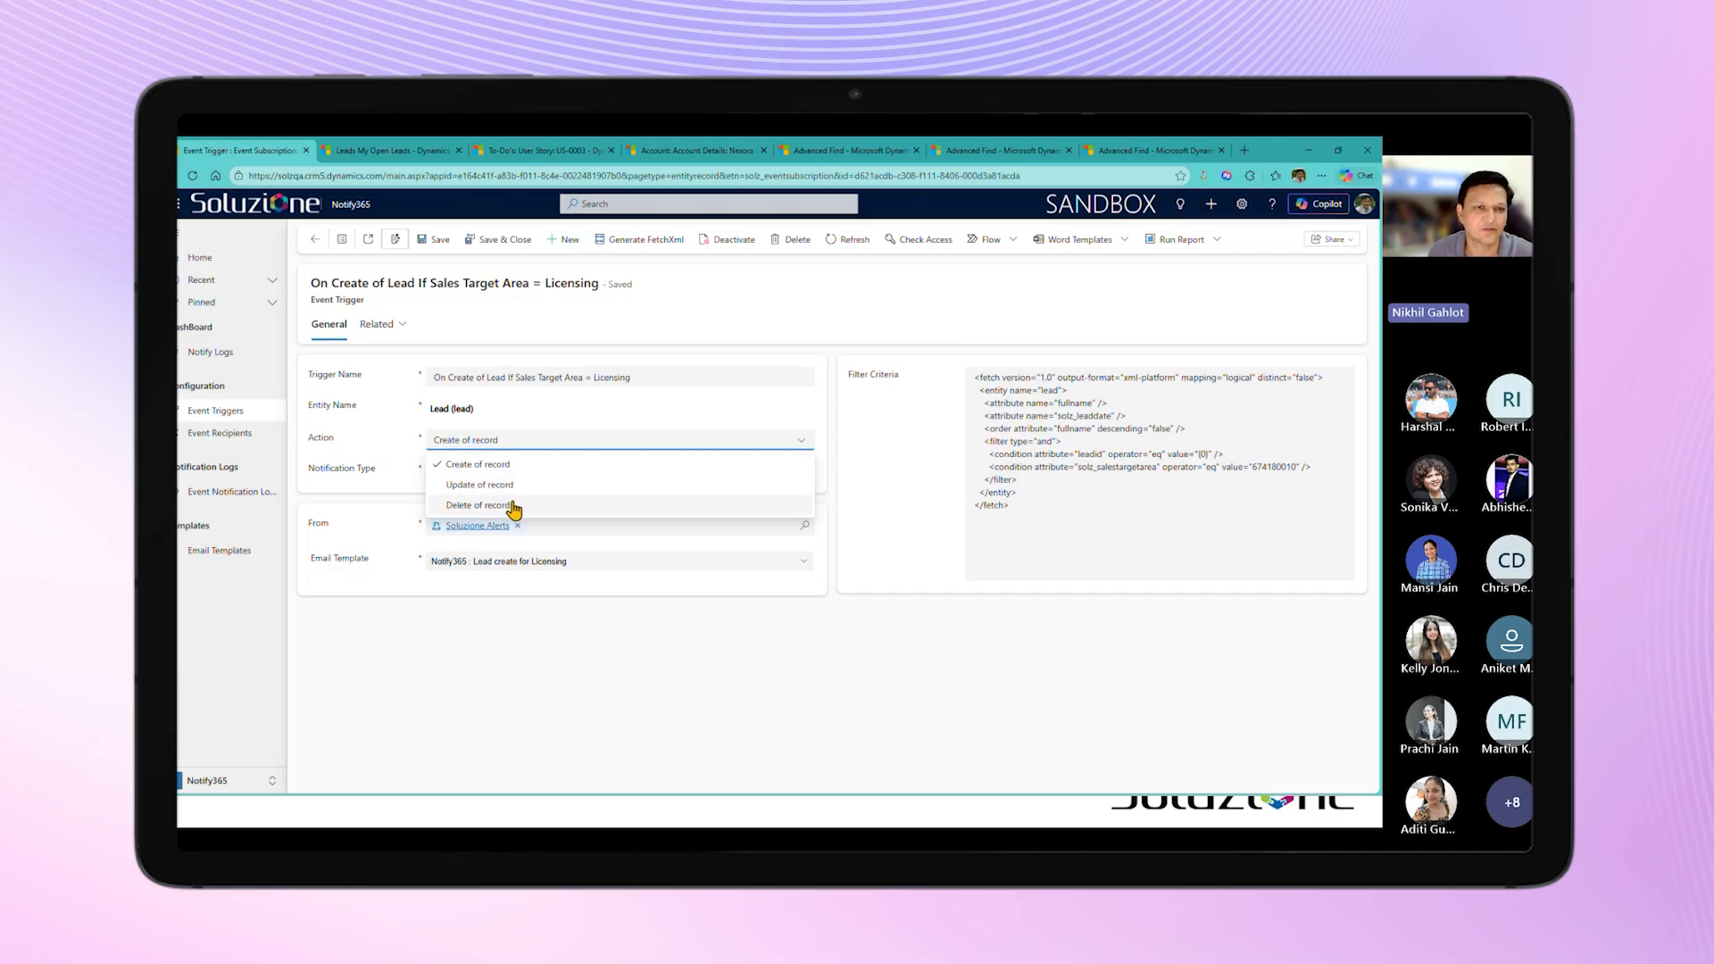
{"action": "left_click", "coordinate": [855, 645]}
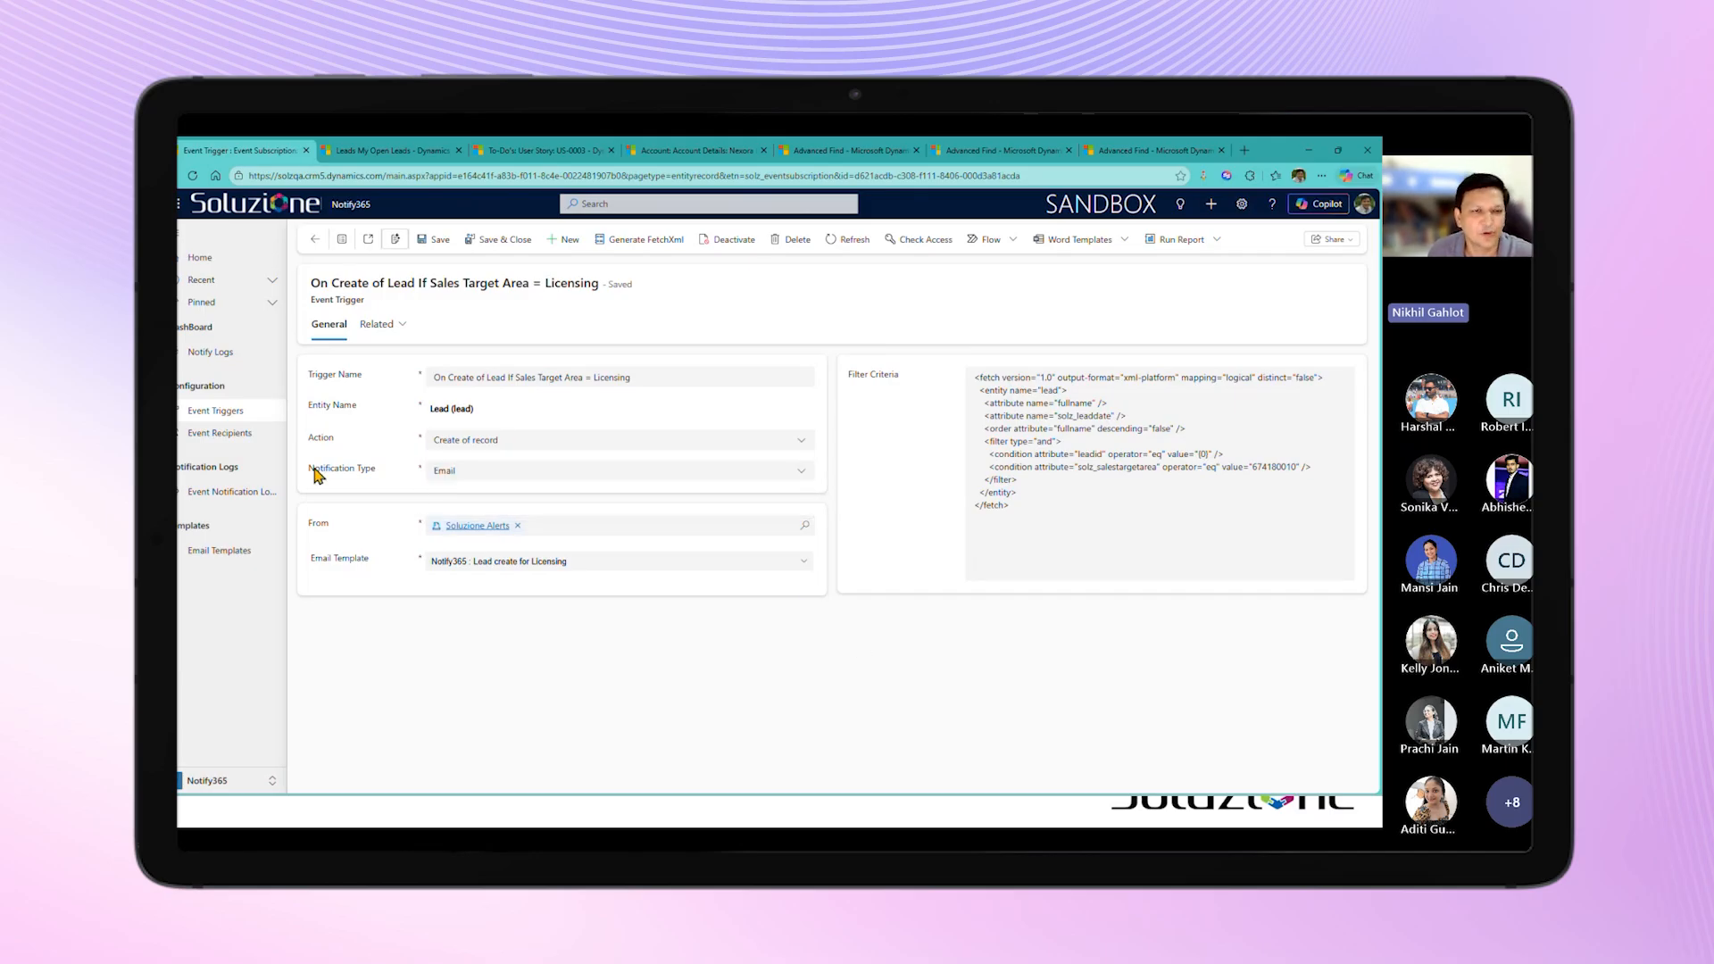
{"action": "left_click", "coordinate": [444, 474]}
{"action": "left_click", "coordinate": [443, 480]}
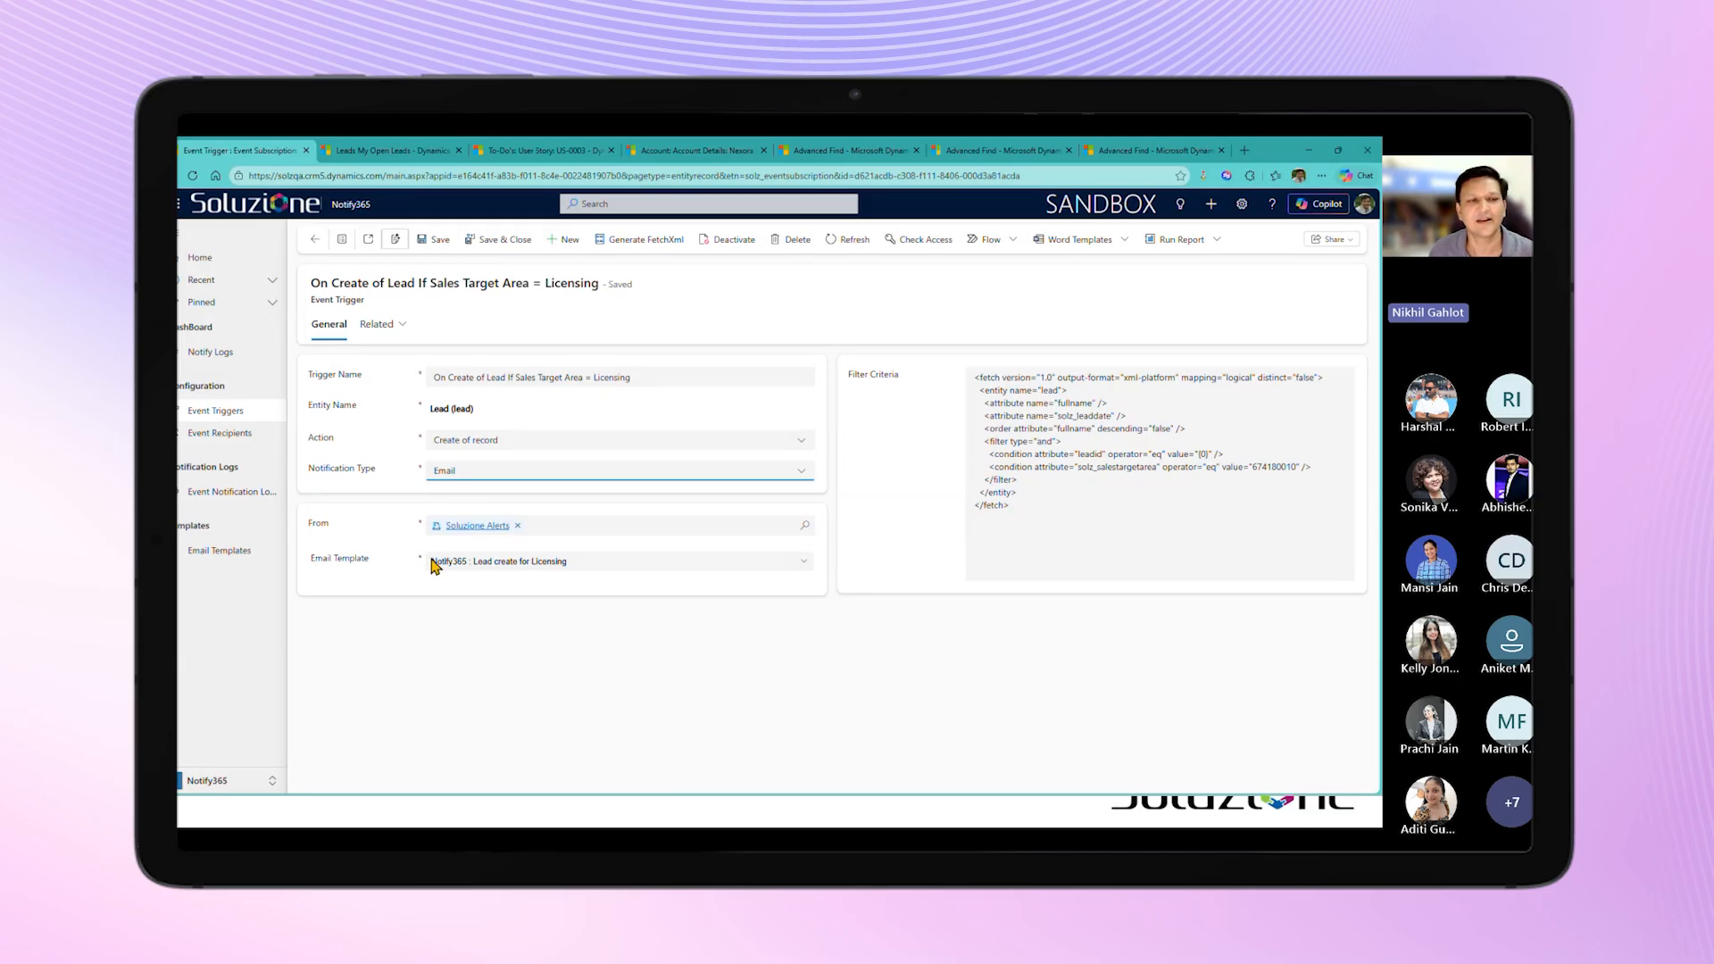
{"action": "left_click", "coordinate": [481, 562]}
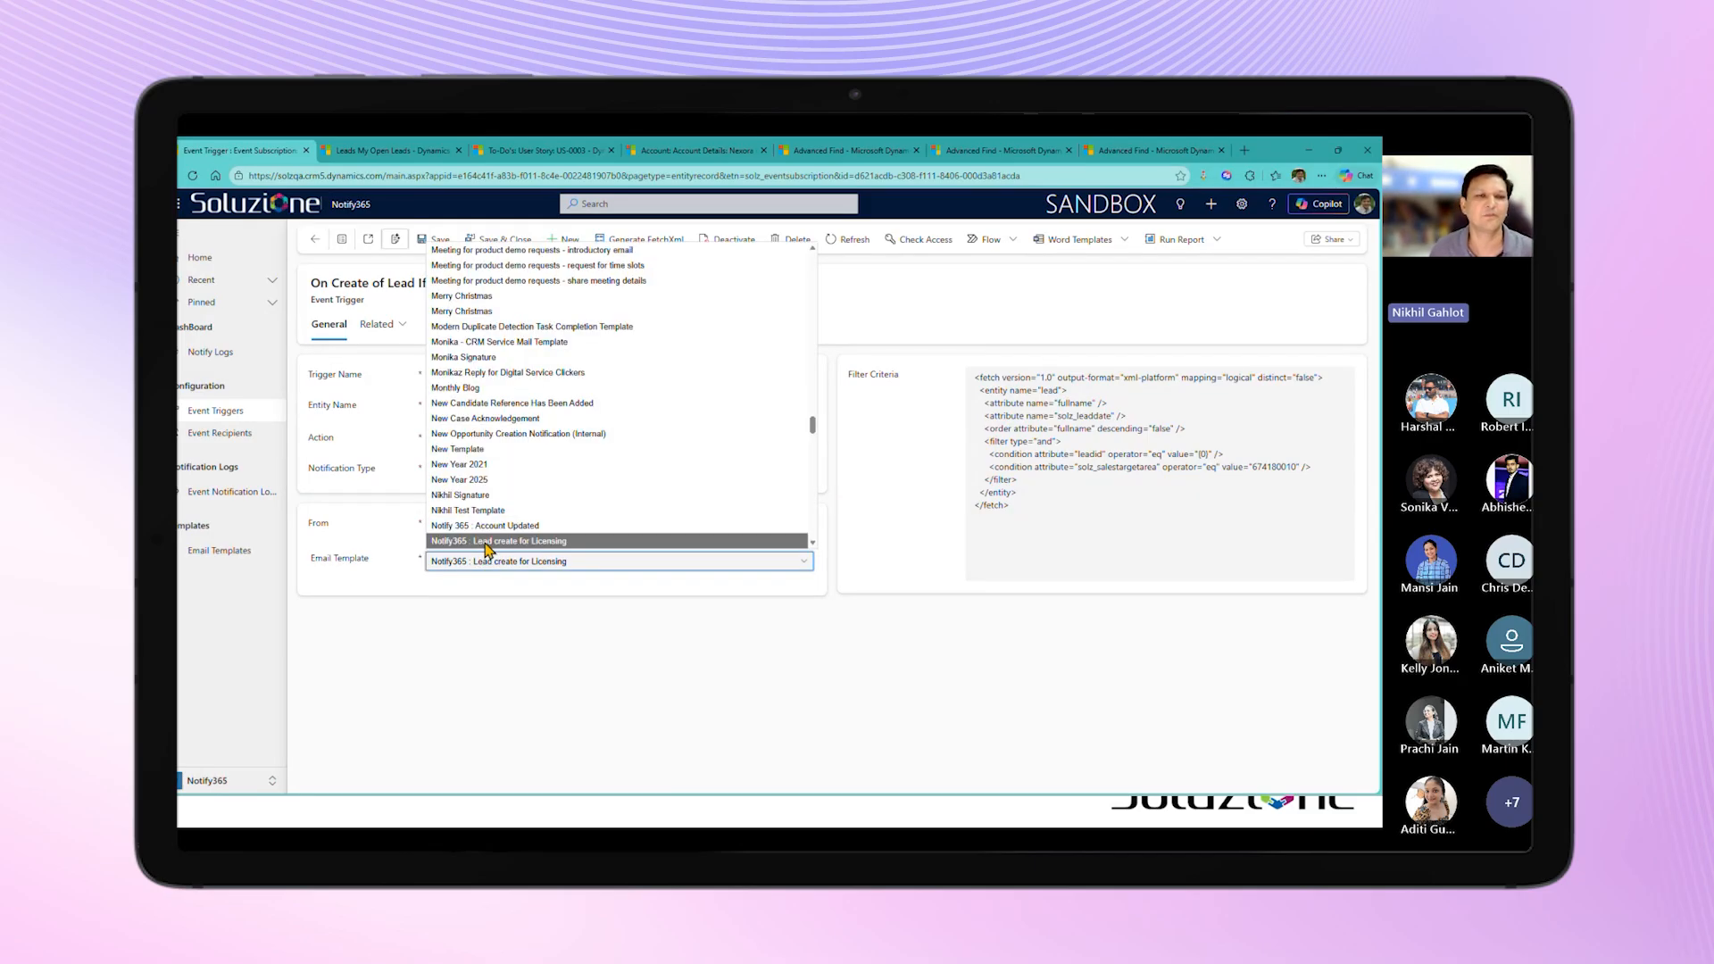
{"action": "left_click", "coordinate": [486, 542]}
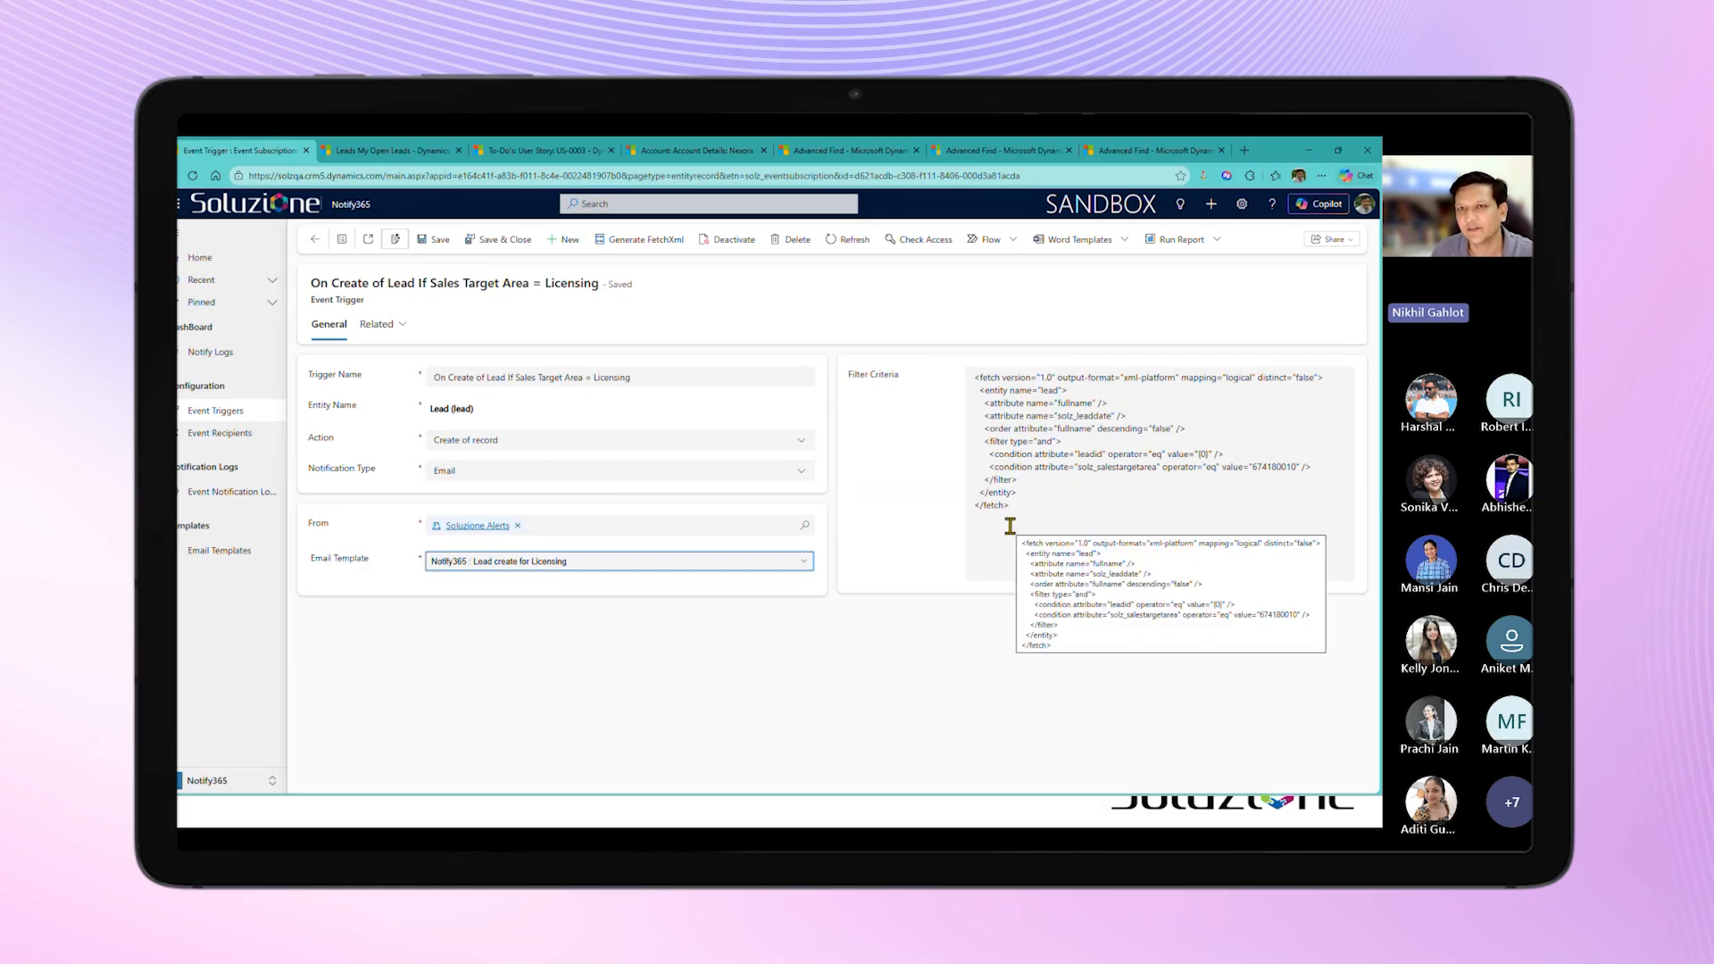
Step: Add a condition to the Leads query in Advanced Find so that Sales Target Area equals Licensing
{"action": "left_click", "coordinate": [1001, 154]}
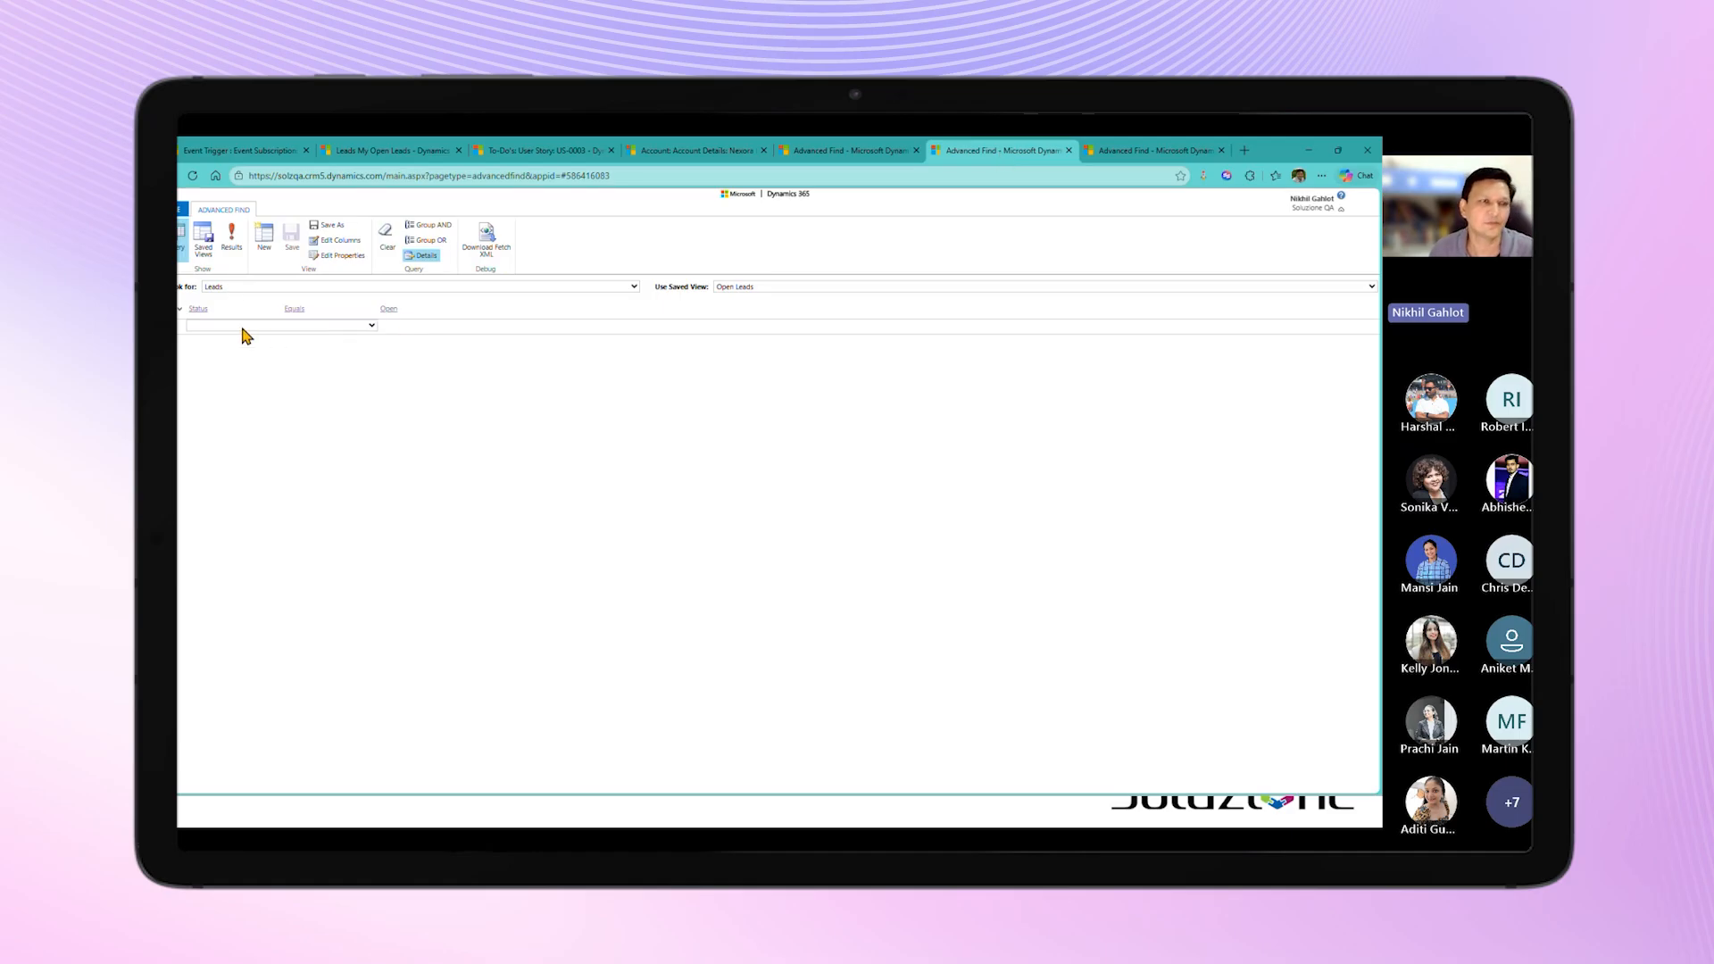
{"action": "left_click", "coordinate": [243, 327]}
{"action": "type", "text": "s Target Area"}
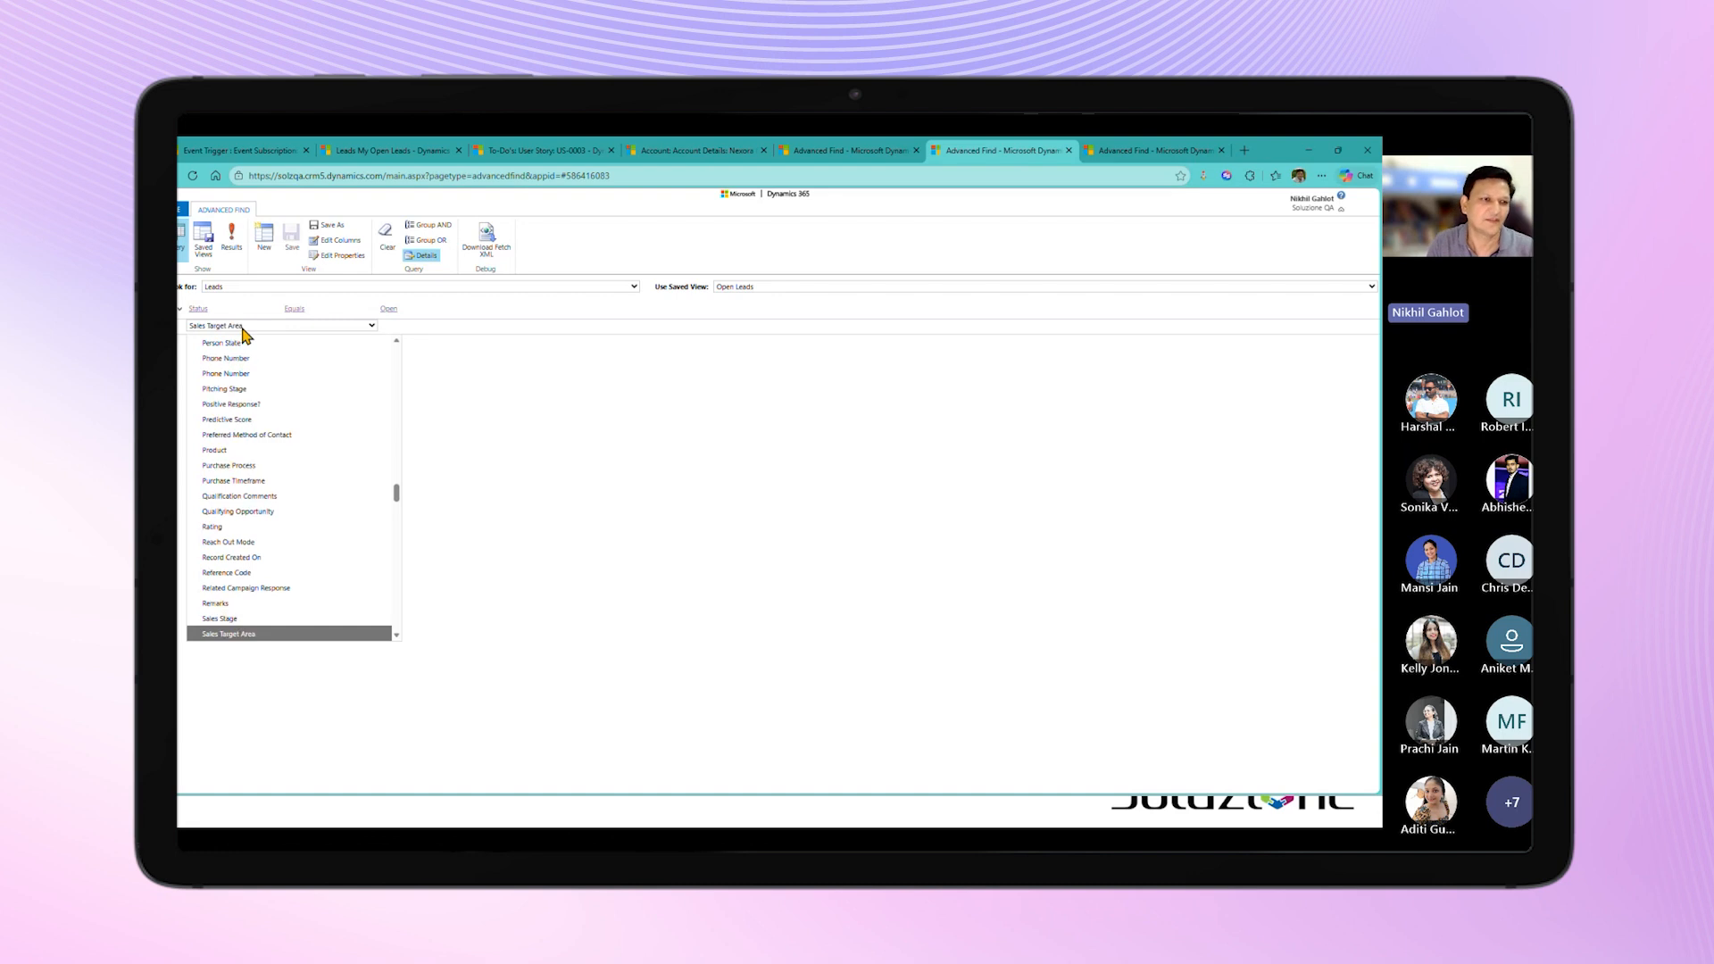
{"action": "key", "text": "Down"}
{"action": "key", "text": "Return"}
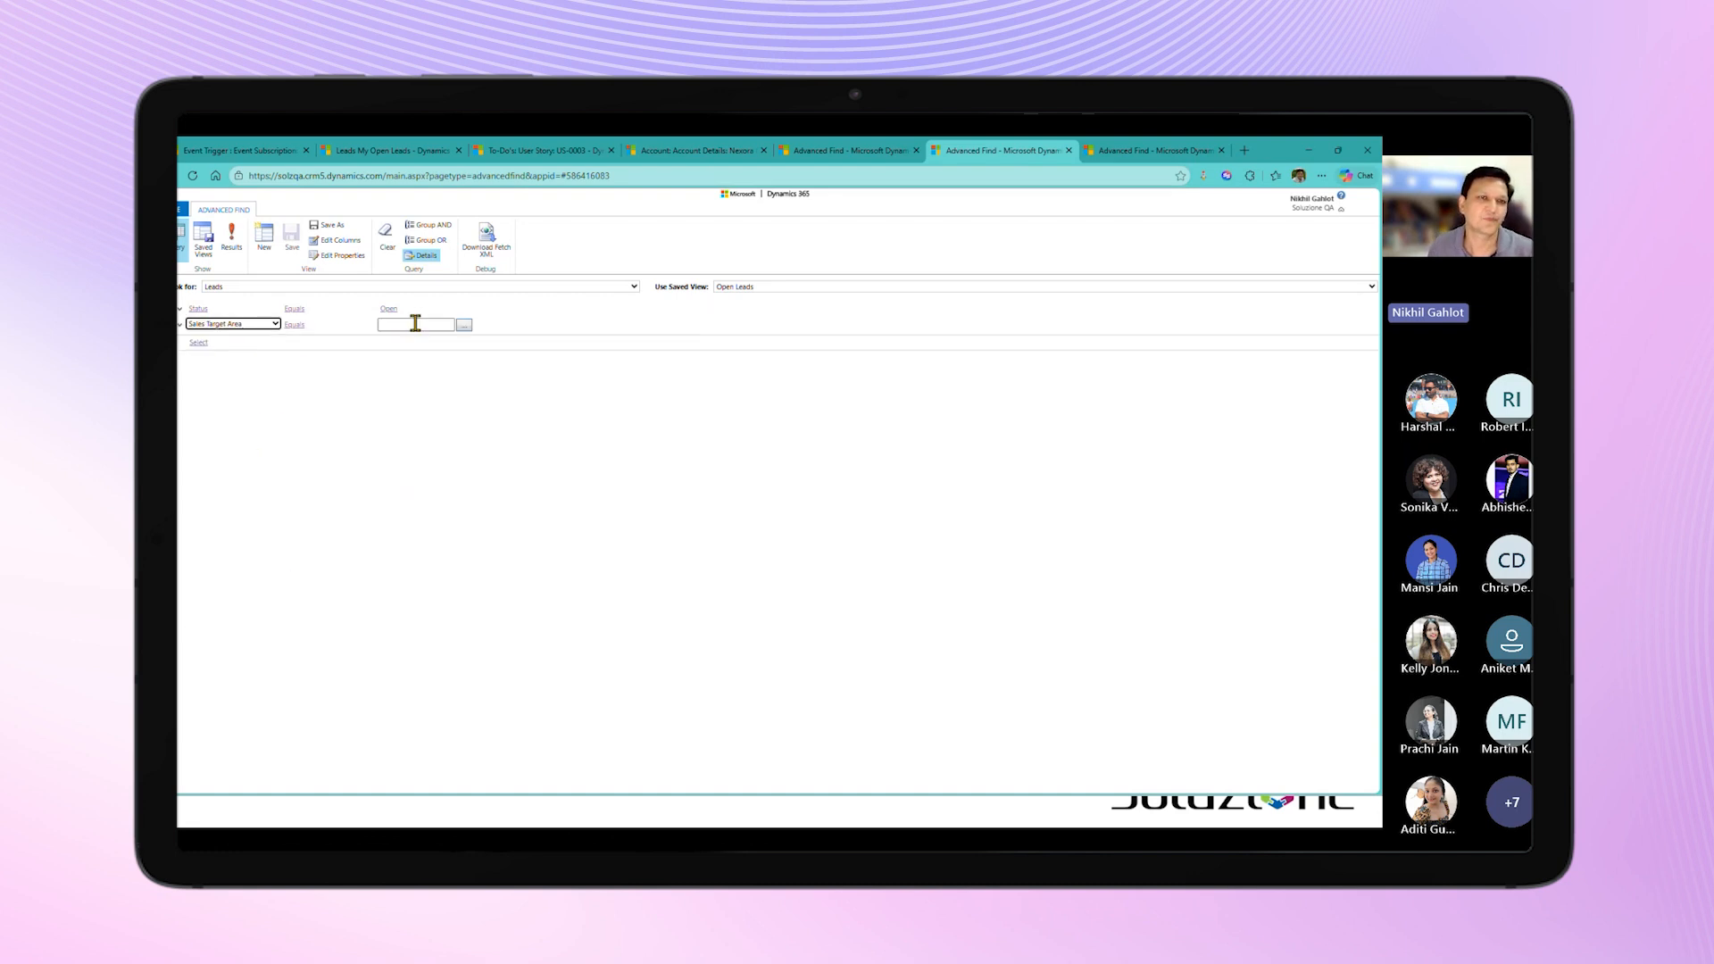
{"action": "left_click", "coordinate": [462, 325]}
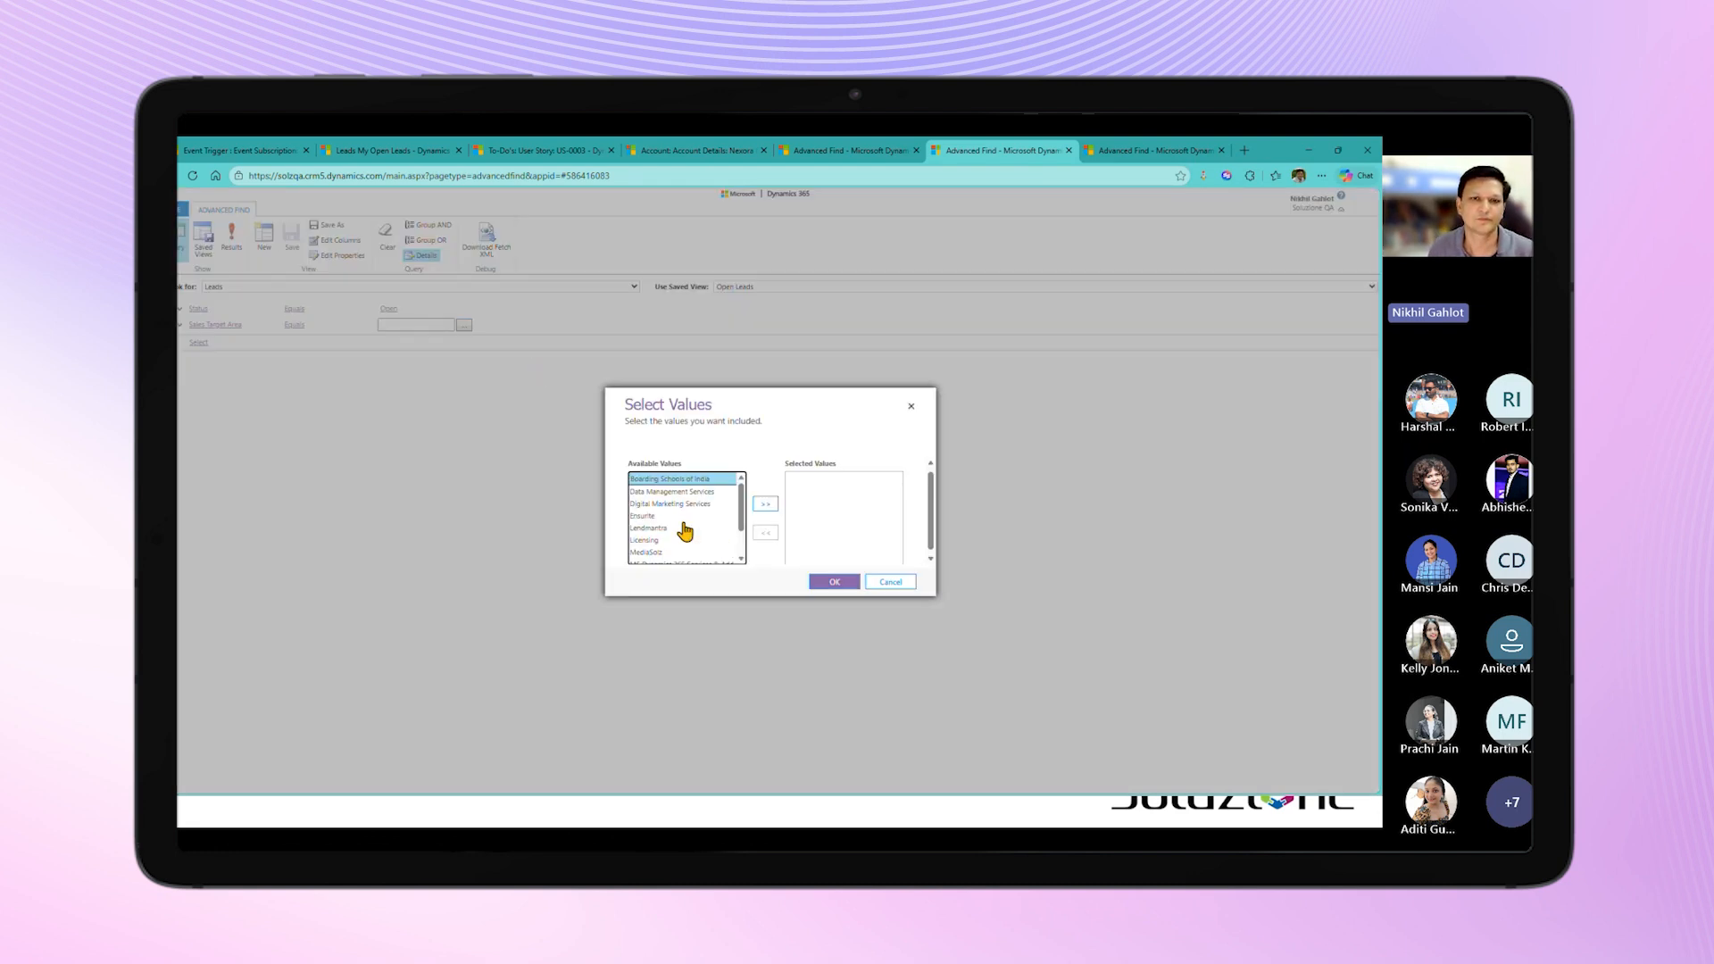
{"action": "double_click", "coordinate": [650, 541]}
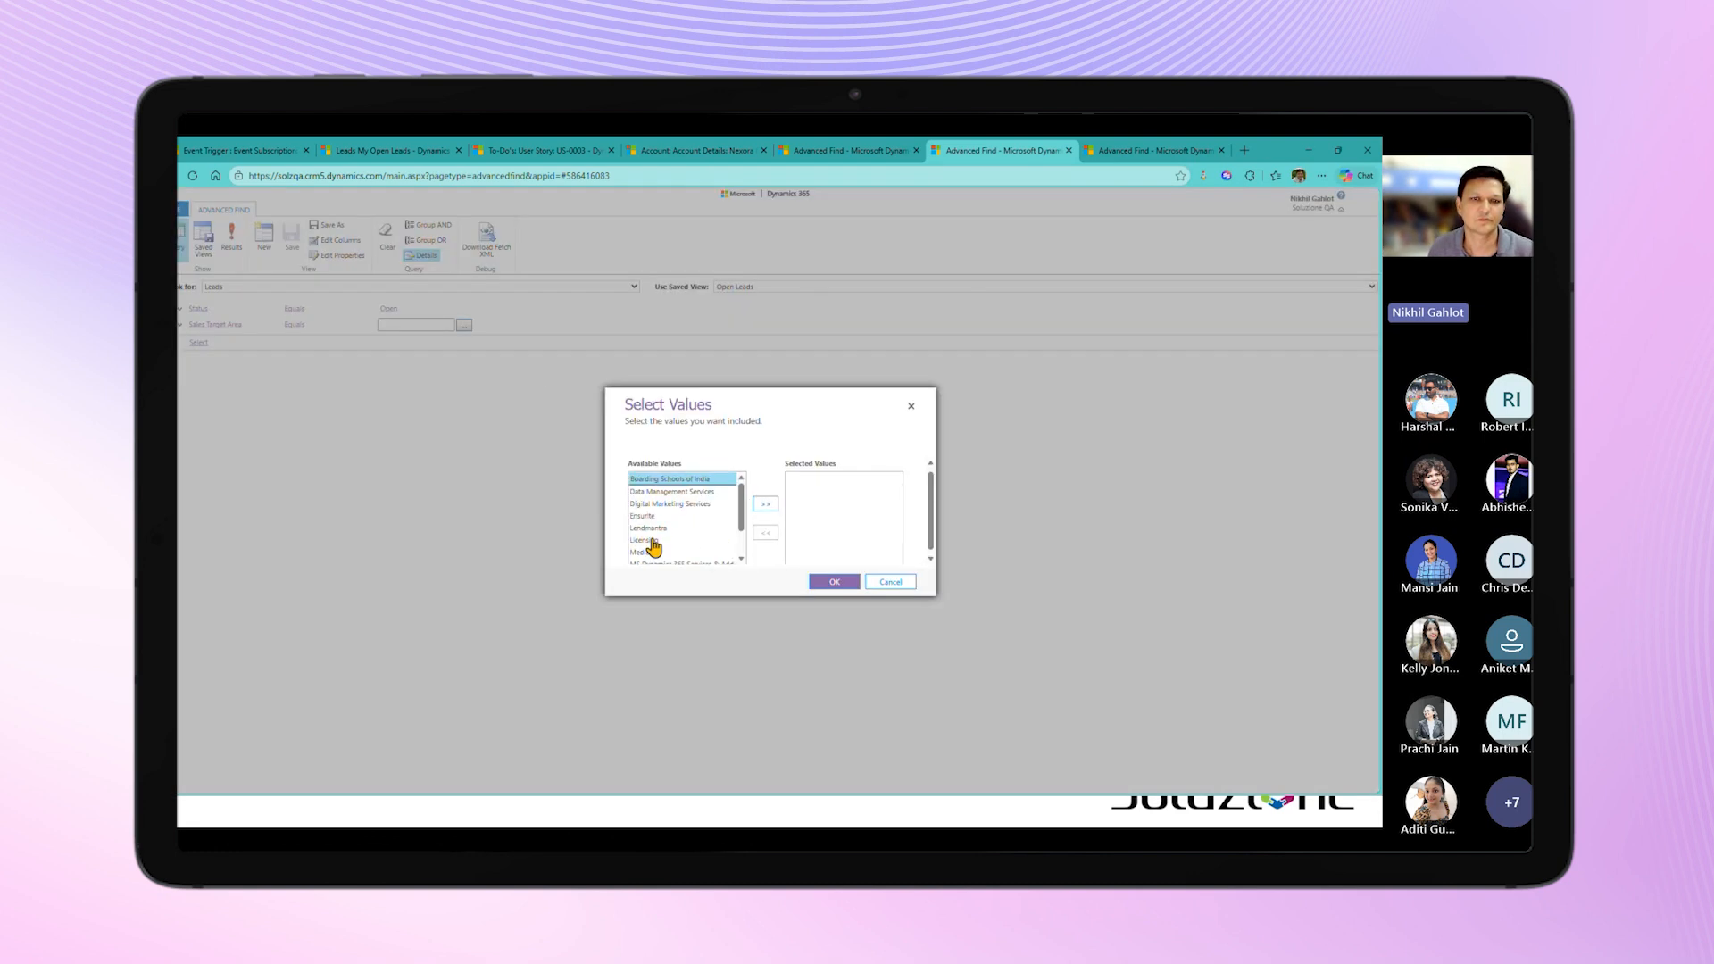
{"action": "left_click", "coordinate": [834, 582]}
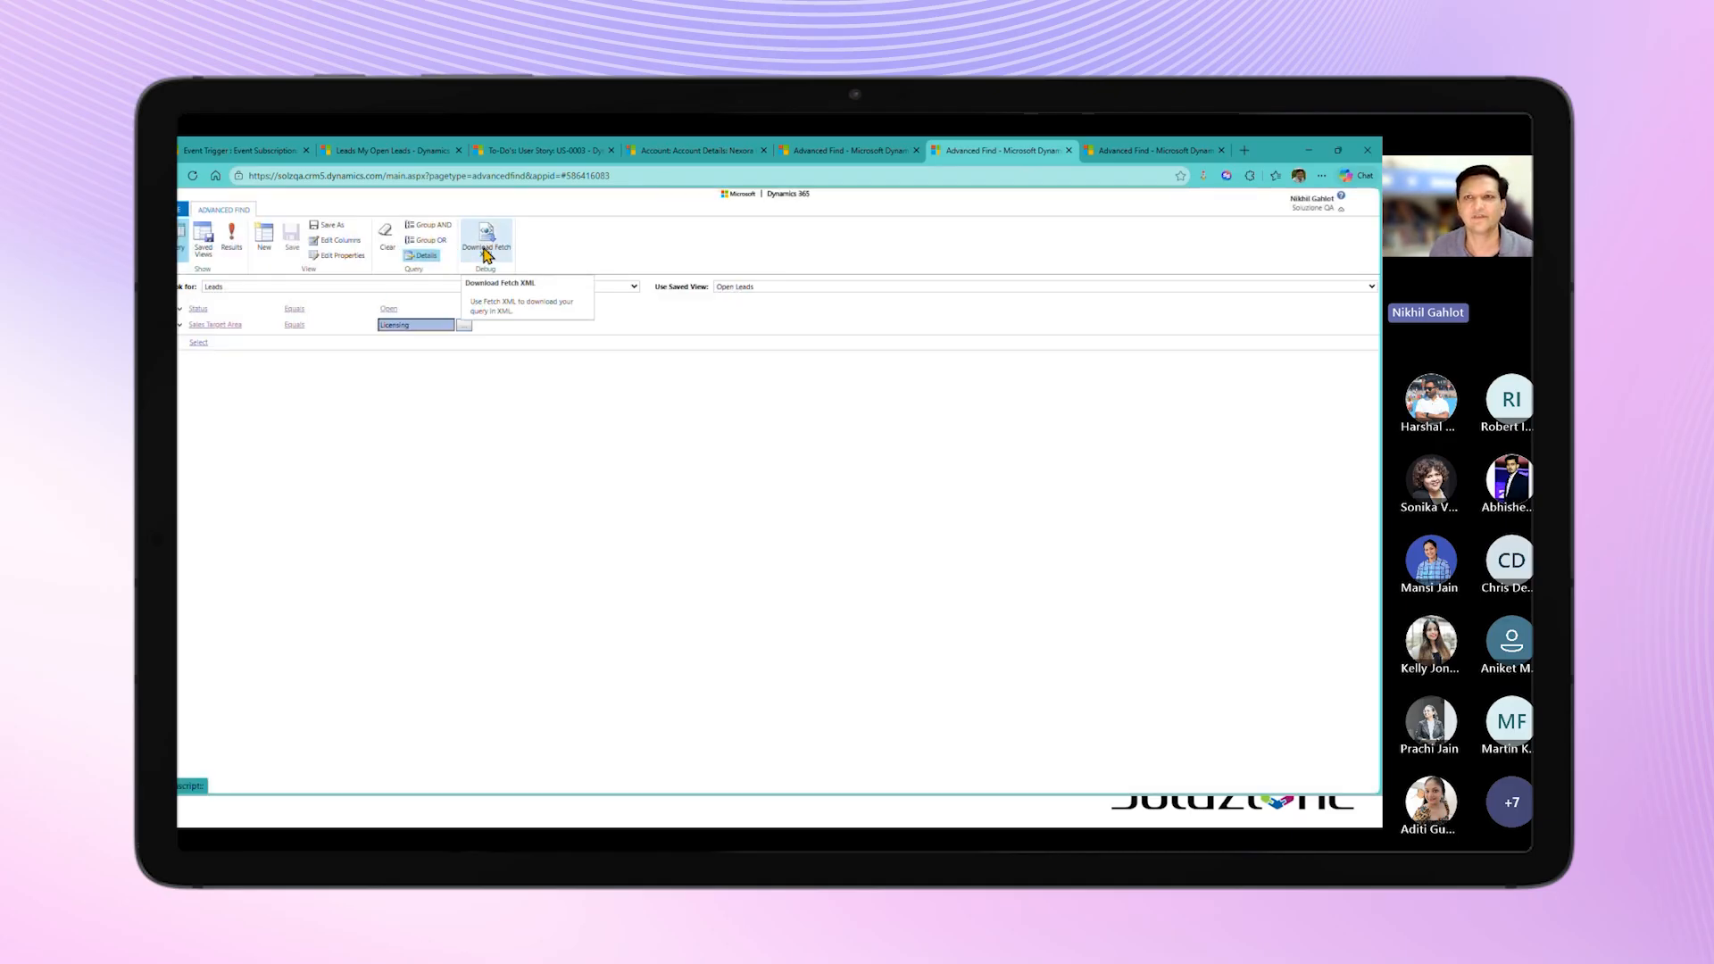
Step: Return to Notify365 and open the "Notify Licensing Sales User" event recipient record
{"action": "left_click", "coordinate": [231, 152]}
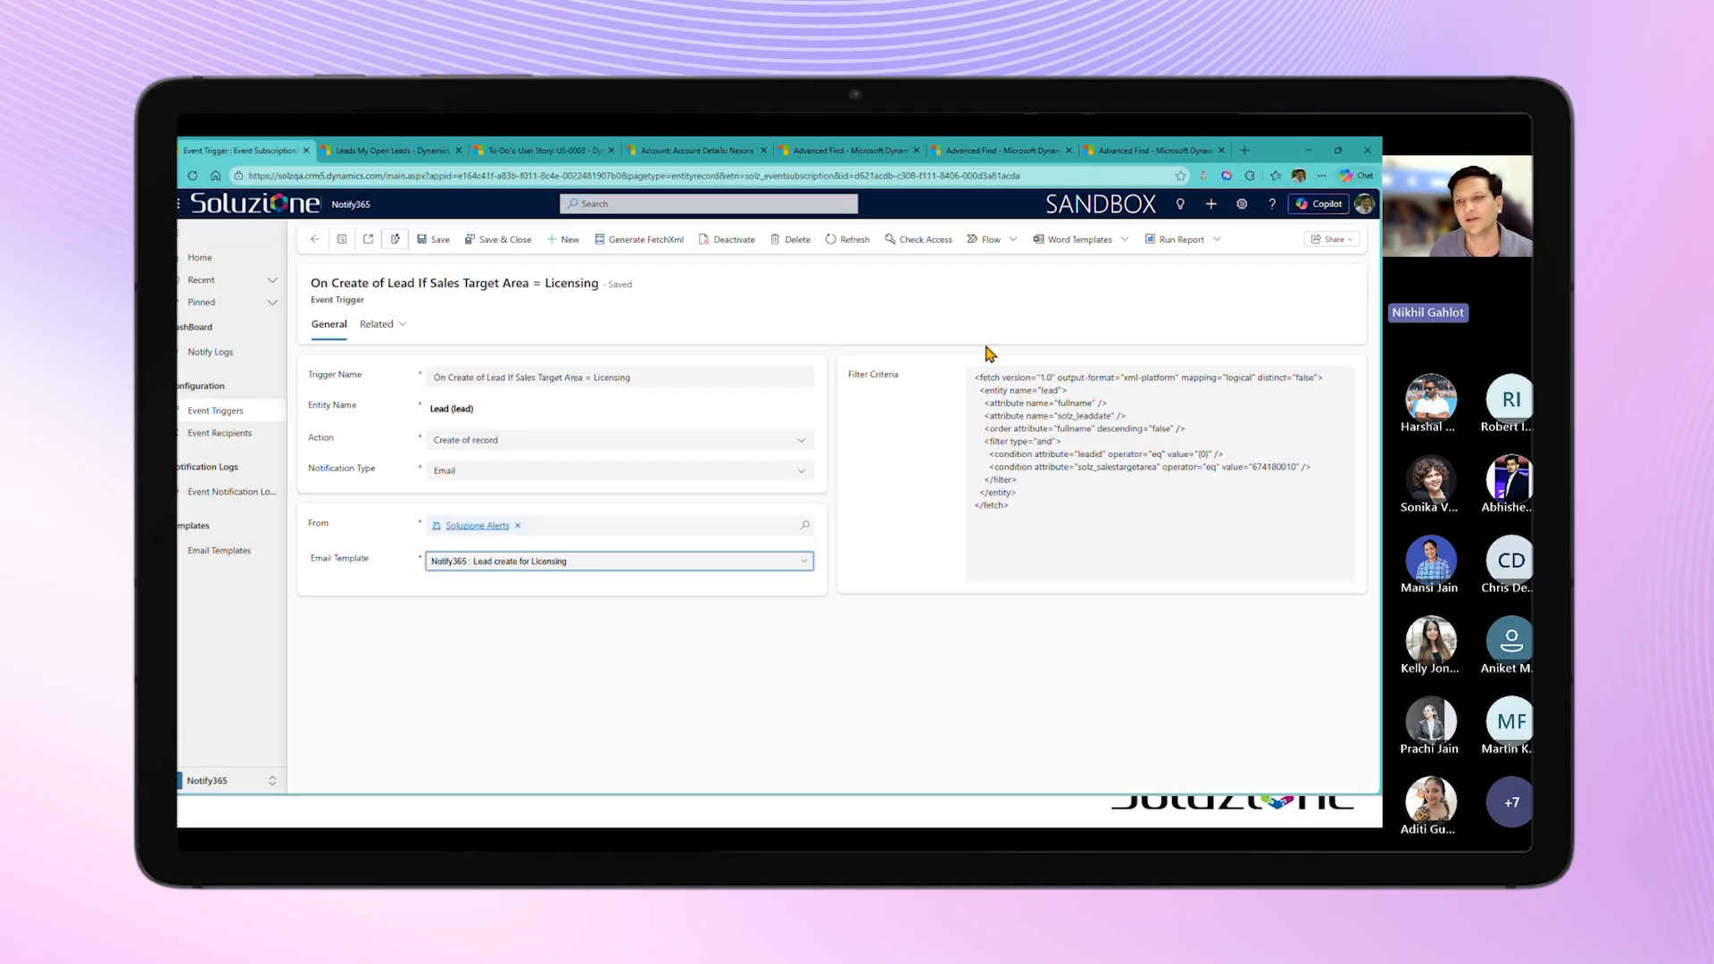
{"action": "left_click", "coordinate": [899, 613]}
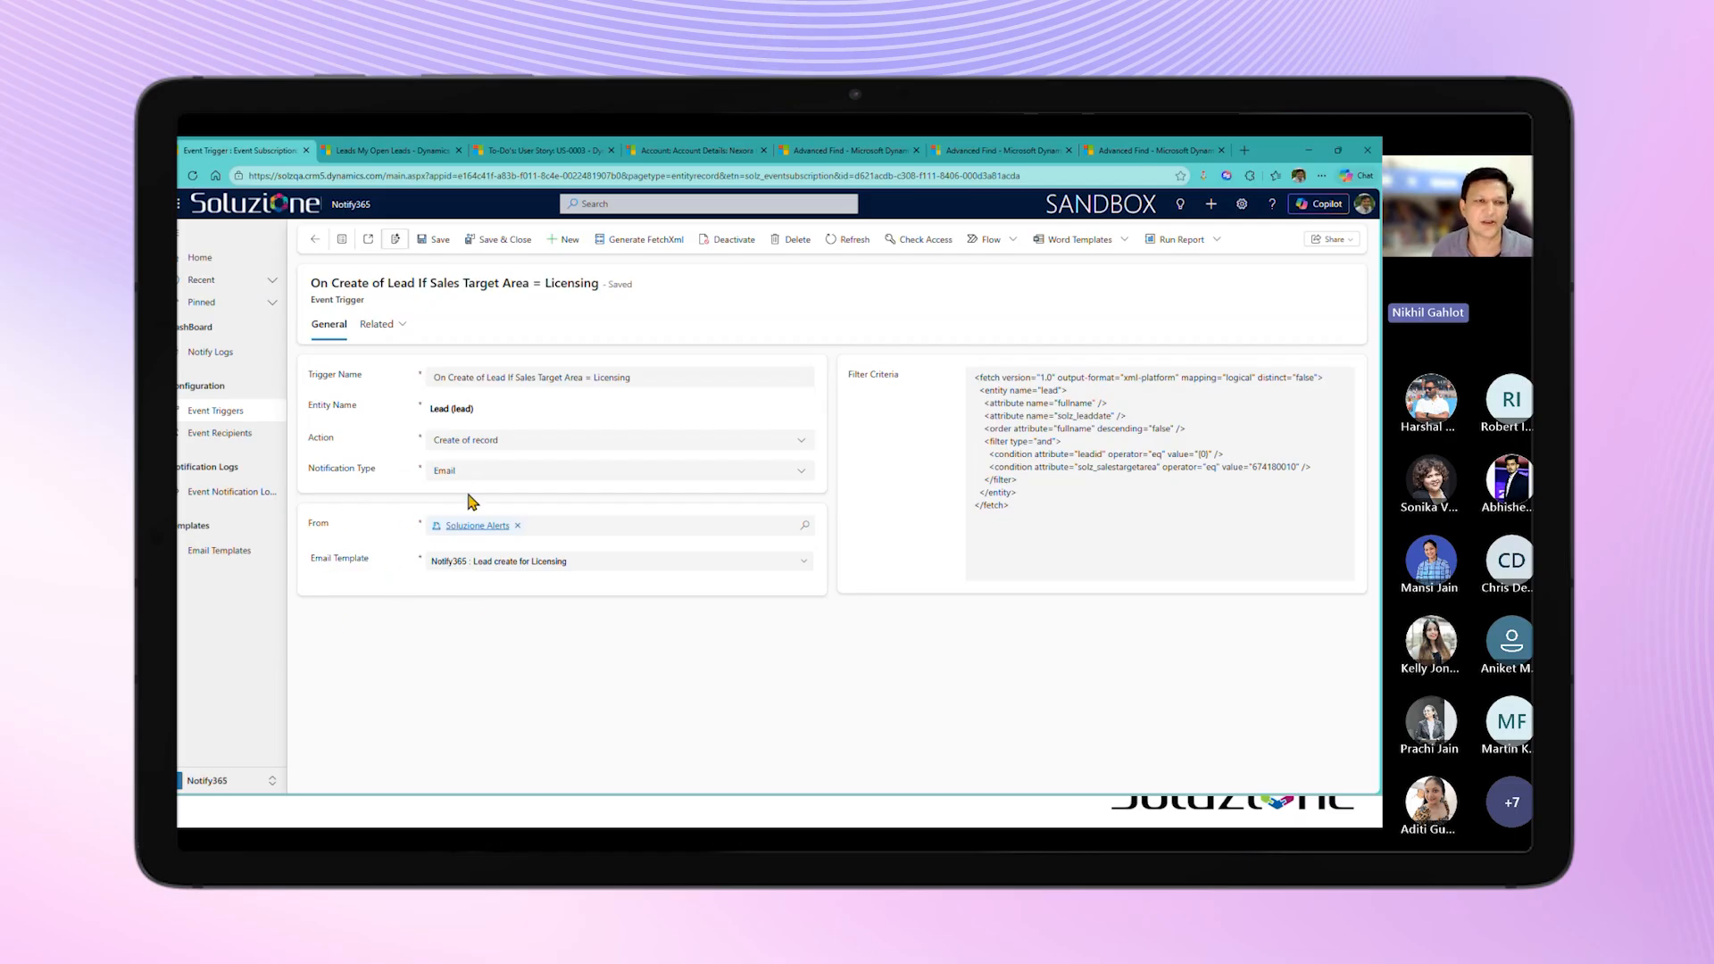
{"action": "left_click", "coordinate": [241, 438]}
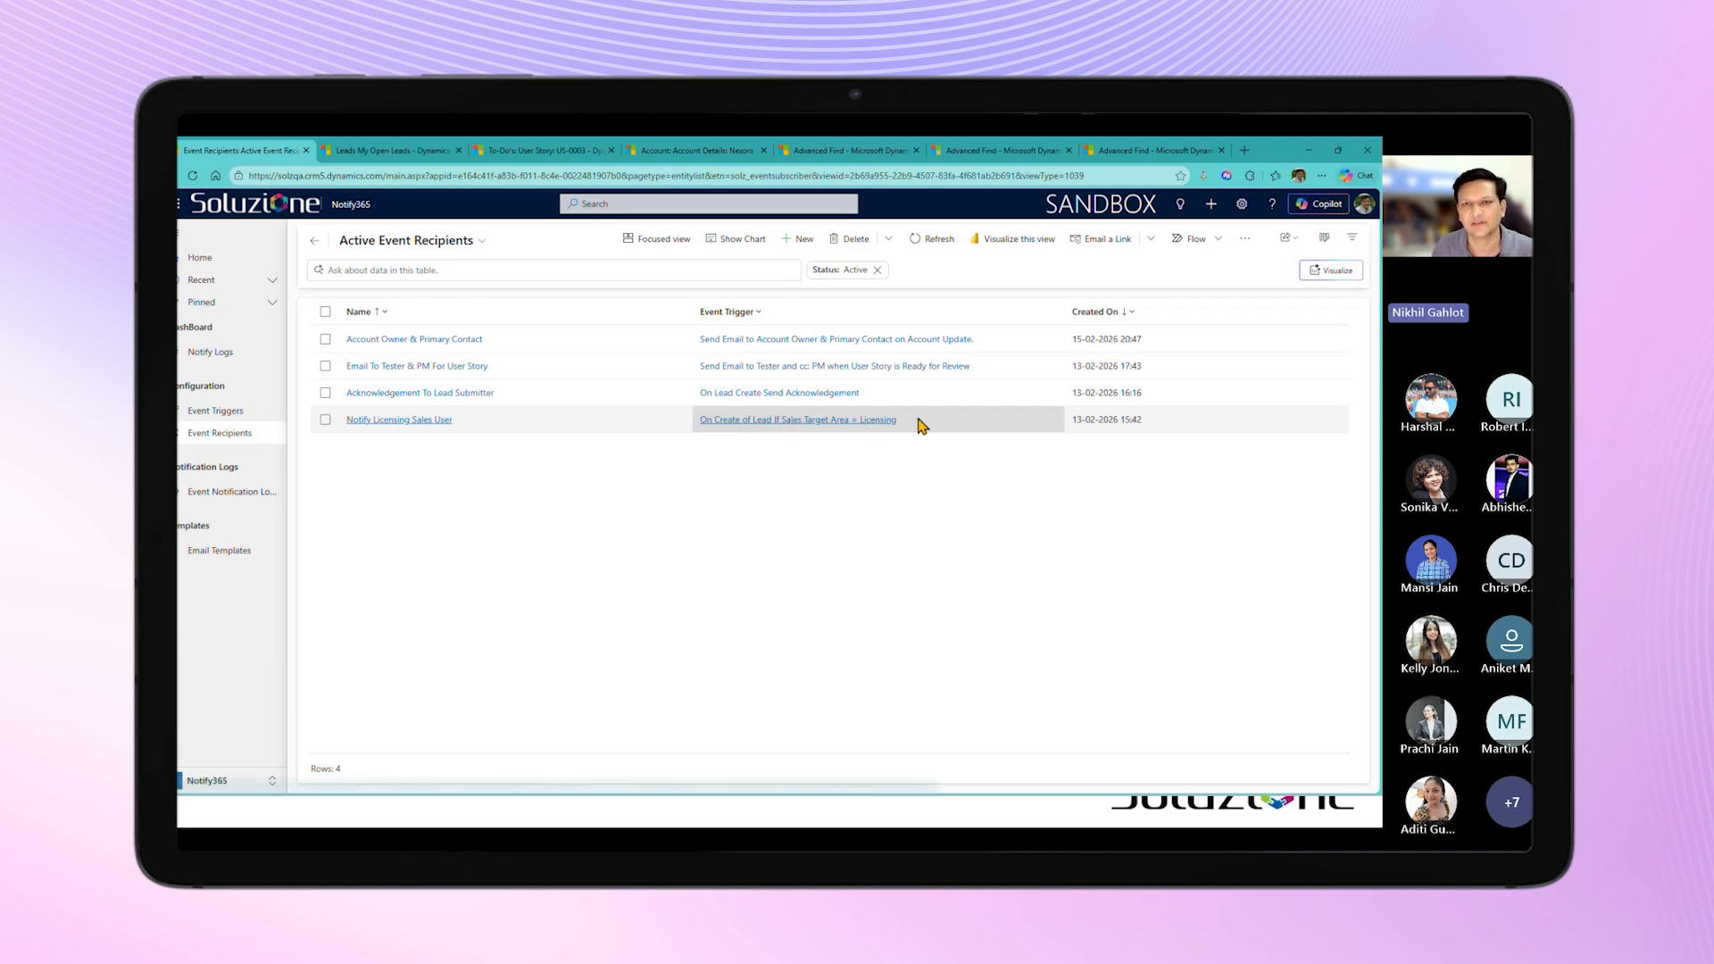
{"action": "double_click", "coordinate": [1090, 422]}
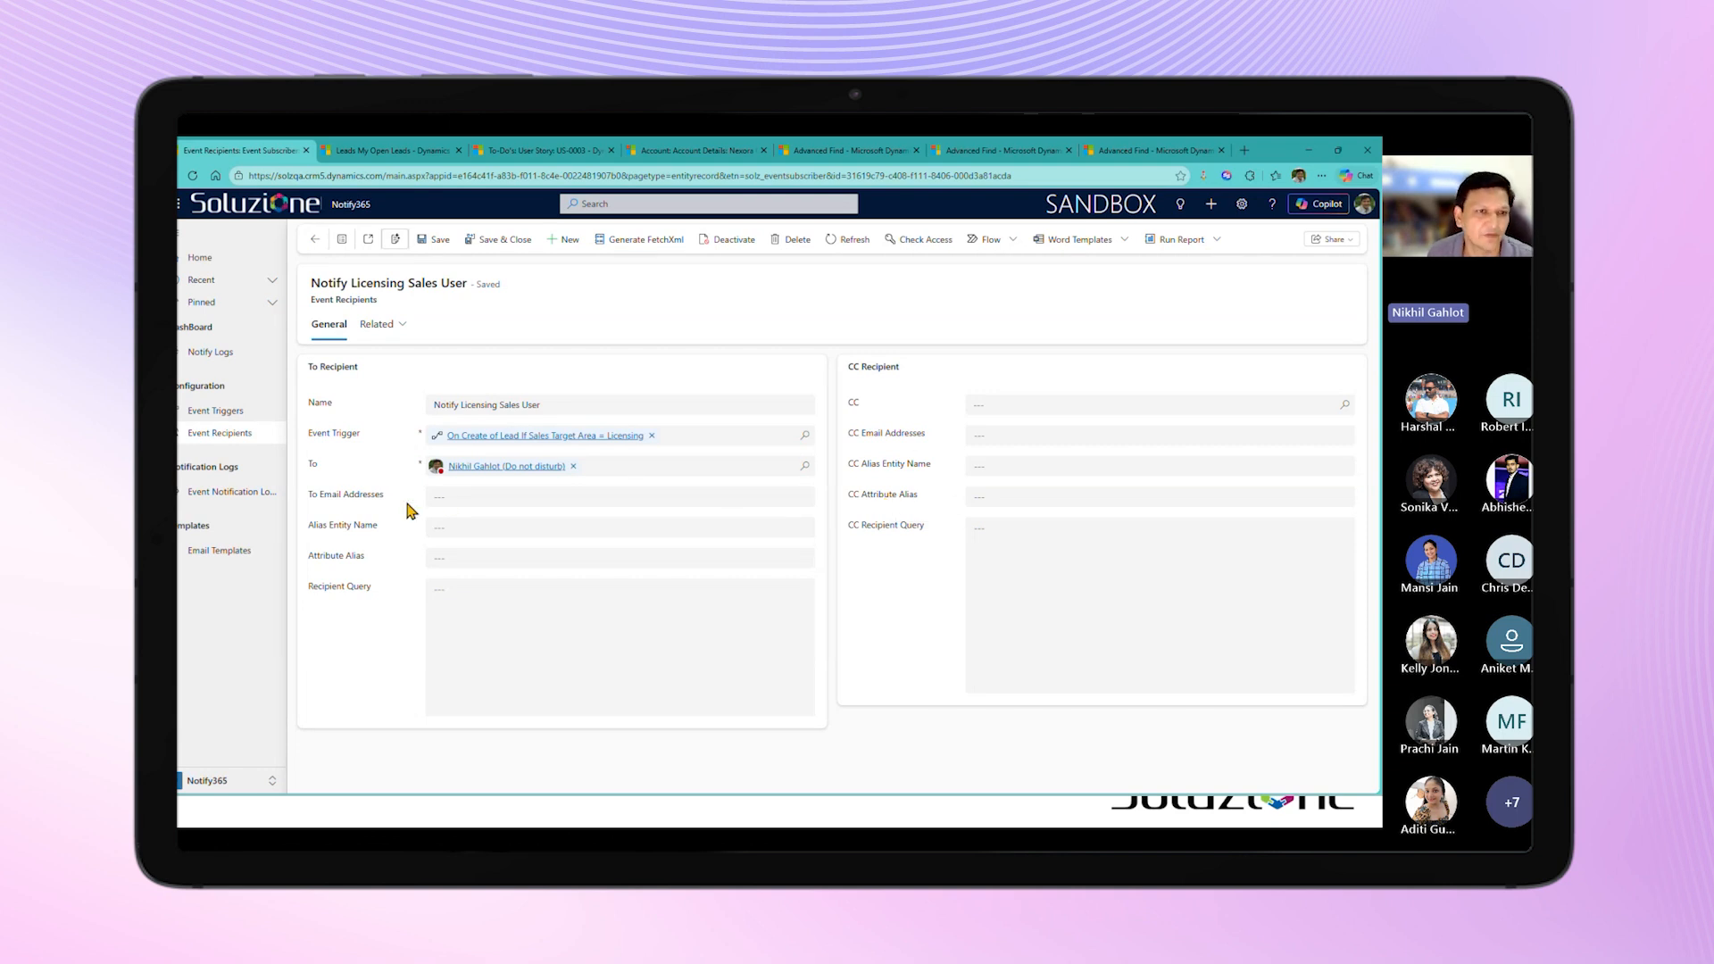
Step: Try a sample email address in the recipient's To Email Addresses field and clear the field again
{"action": "left_click", "coordinate": [449, 498]}
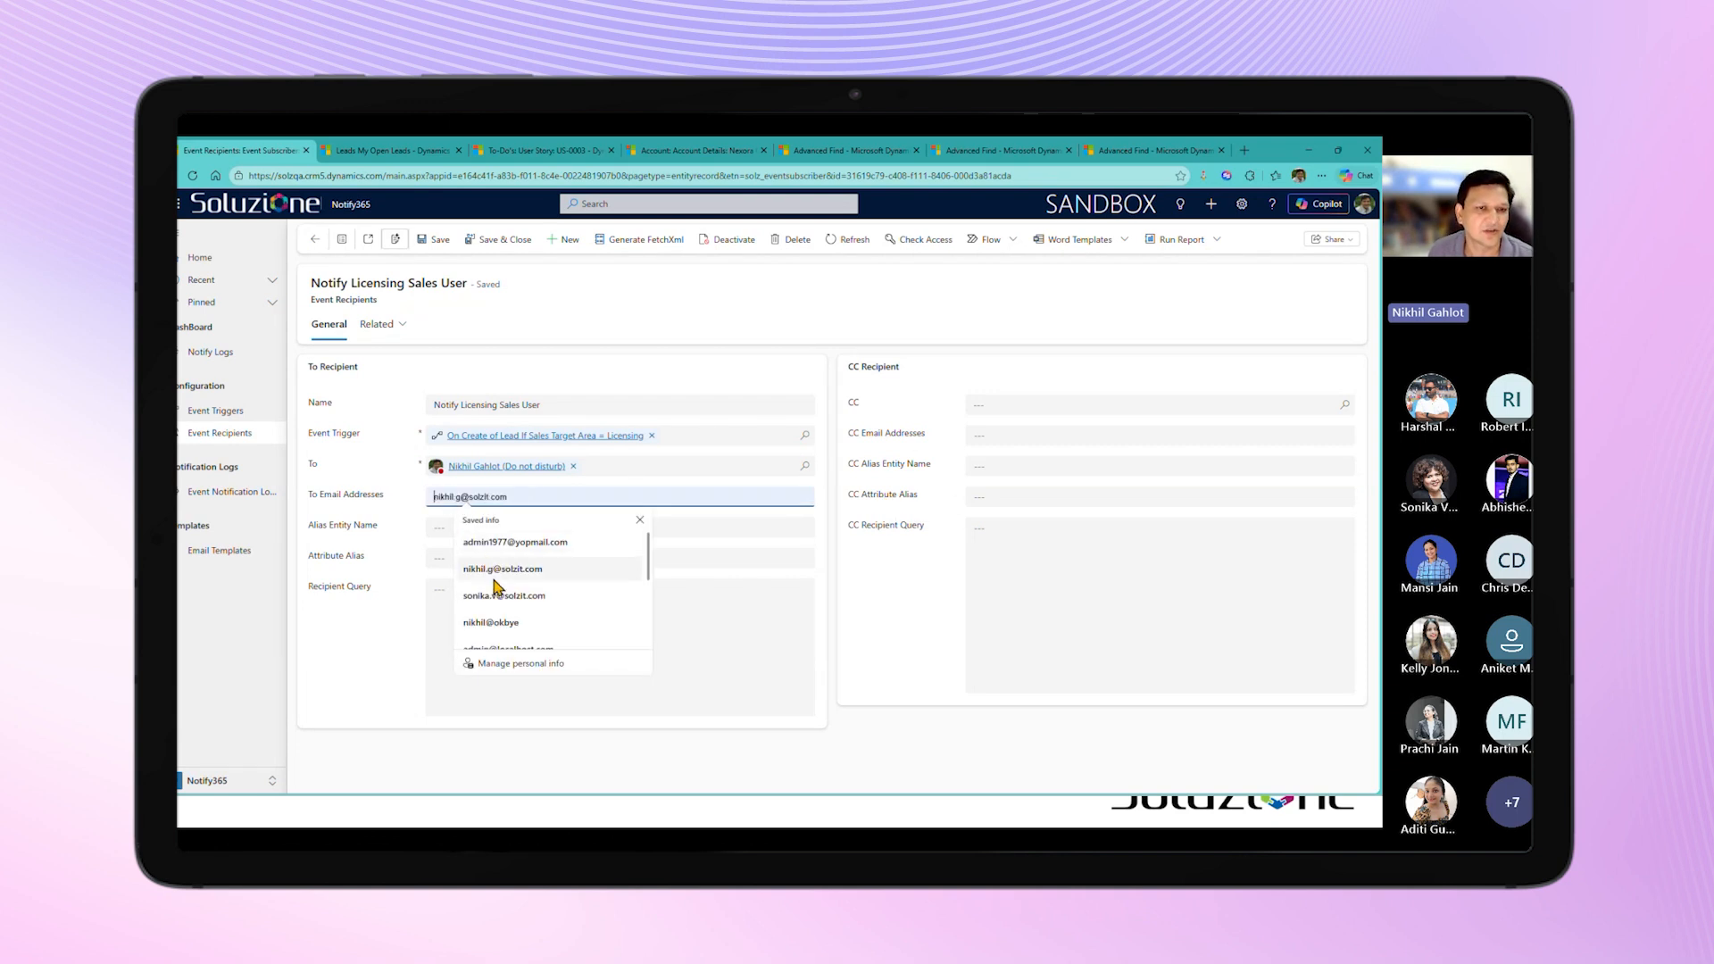
{"action": "left_click", "coordinate": [492, 622]}
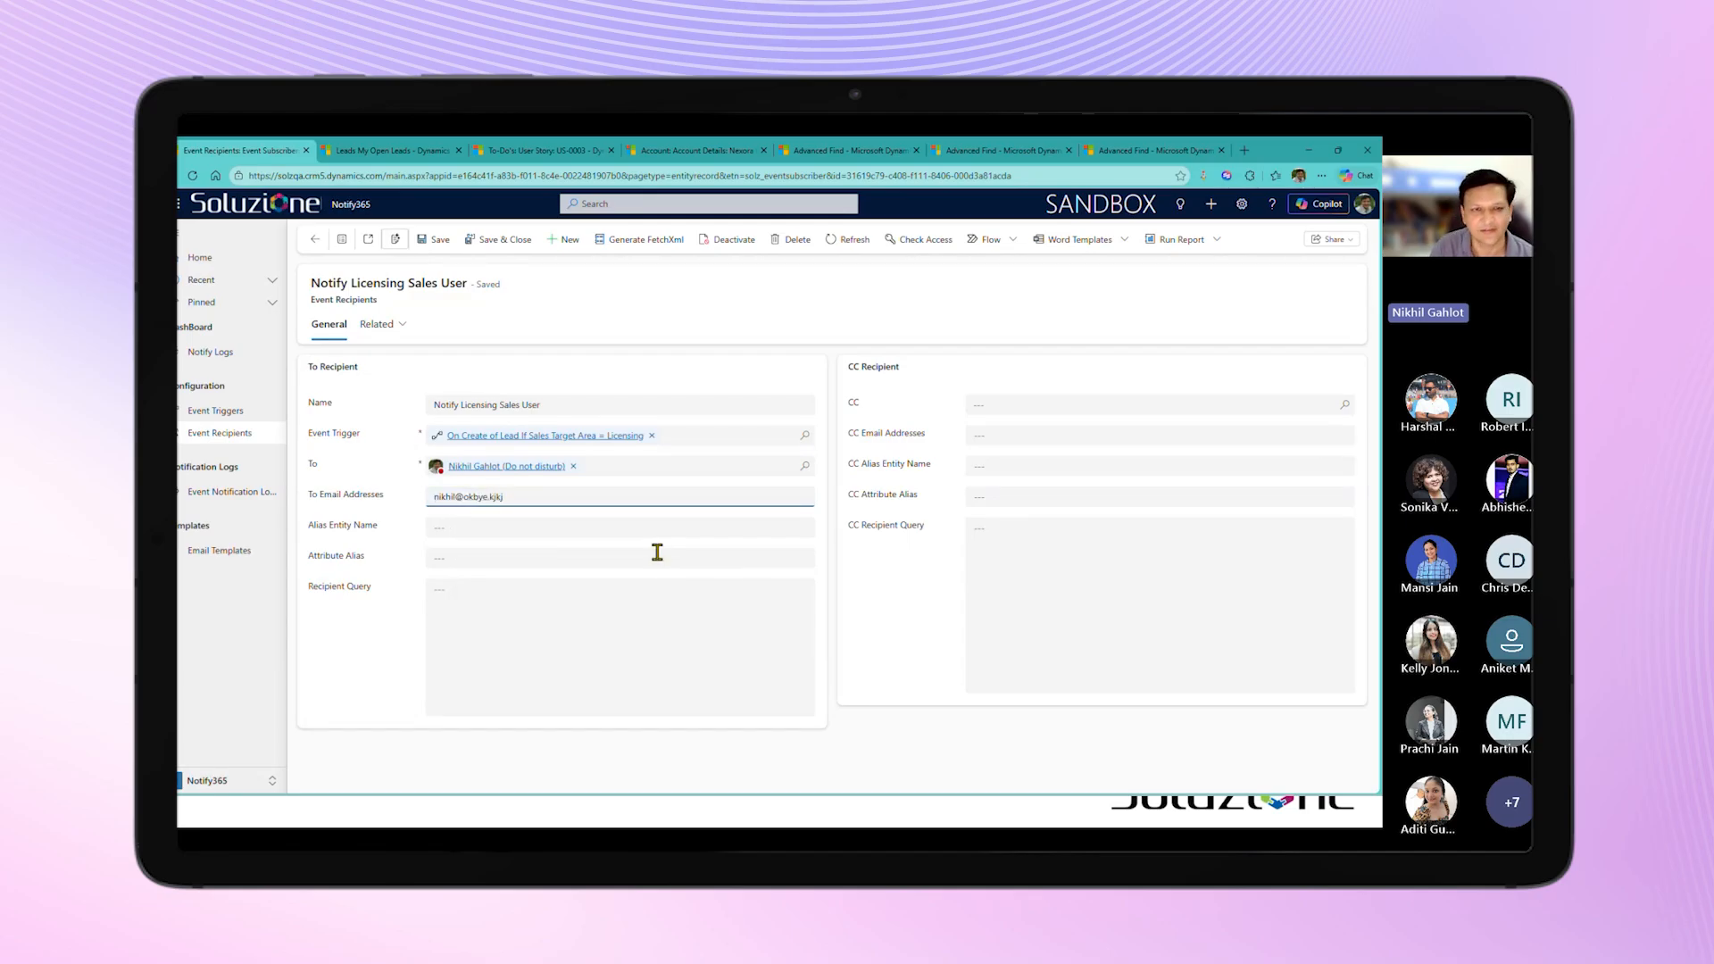
{"action": "key", "text": "BackSpace"}
{"action": "key", "text": "BackSpace"}
{"action": "key", "text": "BackSpace"}
{"action": "key", "text": "BackSpace"}
{"action": "key", "text": "BackSpace"}
{"action": "key", "text": "BackSpace"}
{"action": "key", "text": "BackSpace"}
{"action": "key", "text": "BackSpace"}
{"action": "key", "text": "BackSpace"}
{"action": "key", "text": "BackSpace"}
{"action": "key", "text": "BackSpace"}
{"action": "key", "text": "BackSpace"}
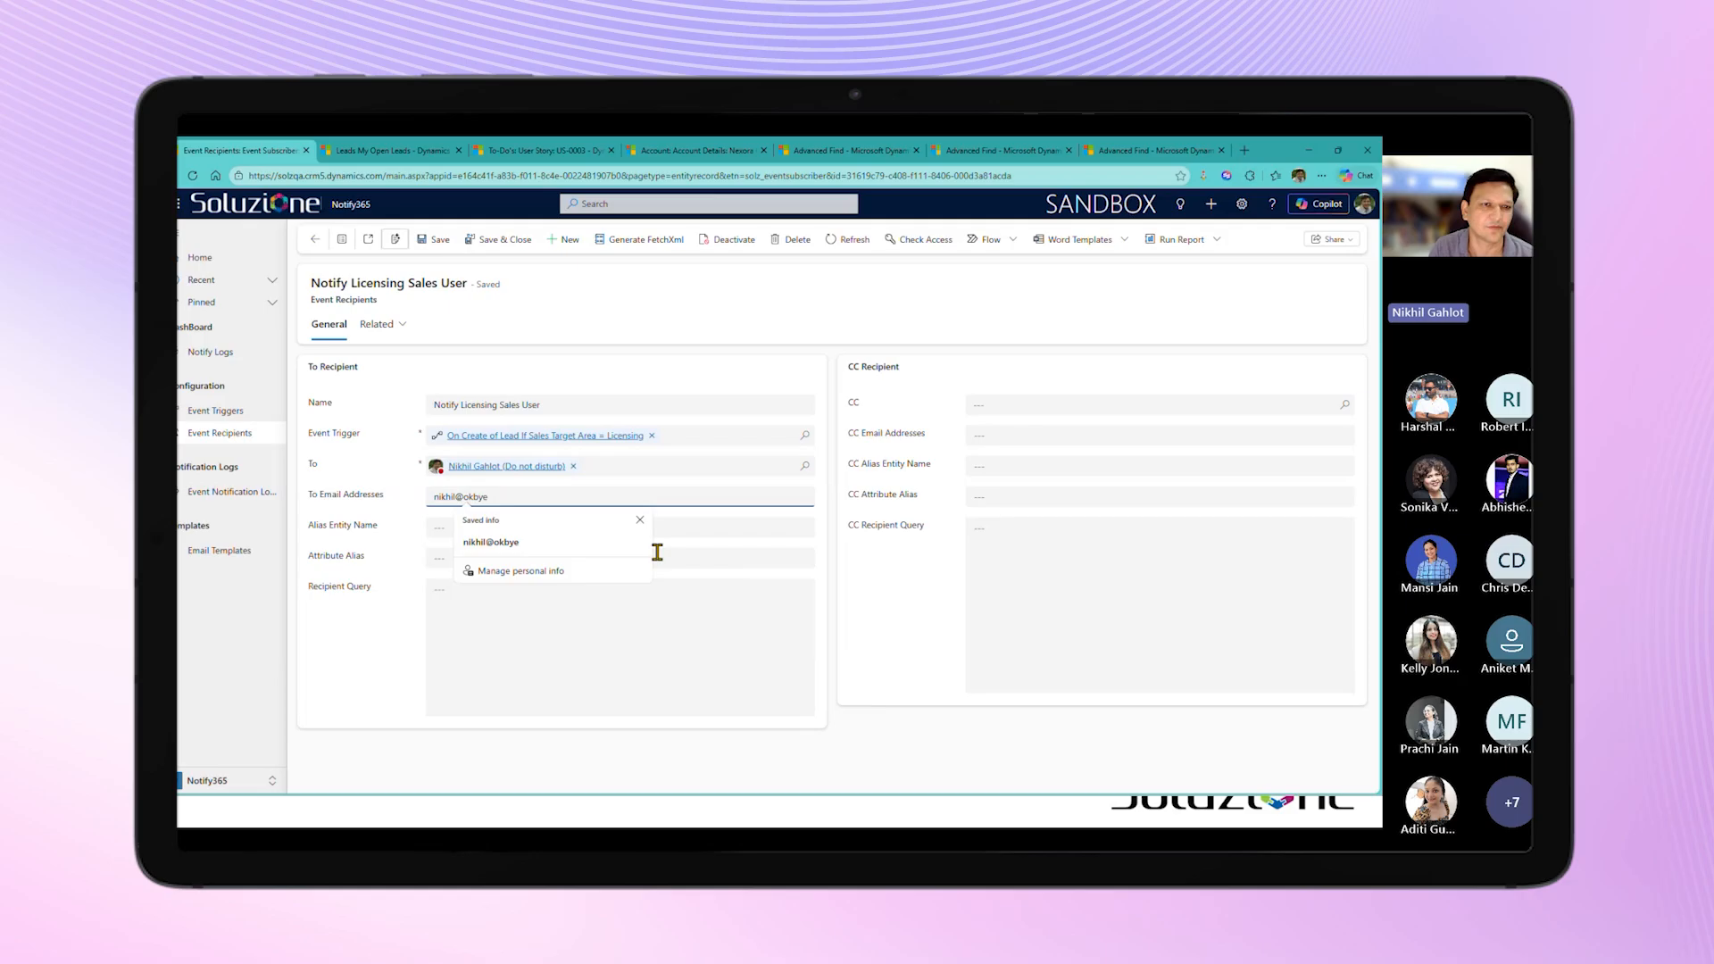
{"action": "left_click", "coordinate": [917, 600]}
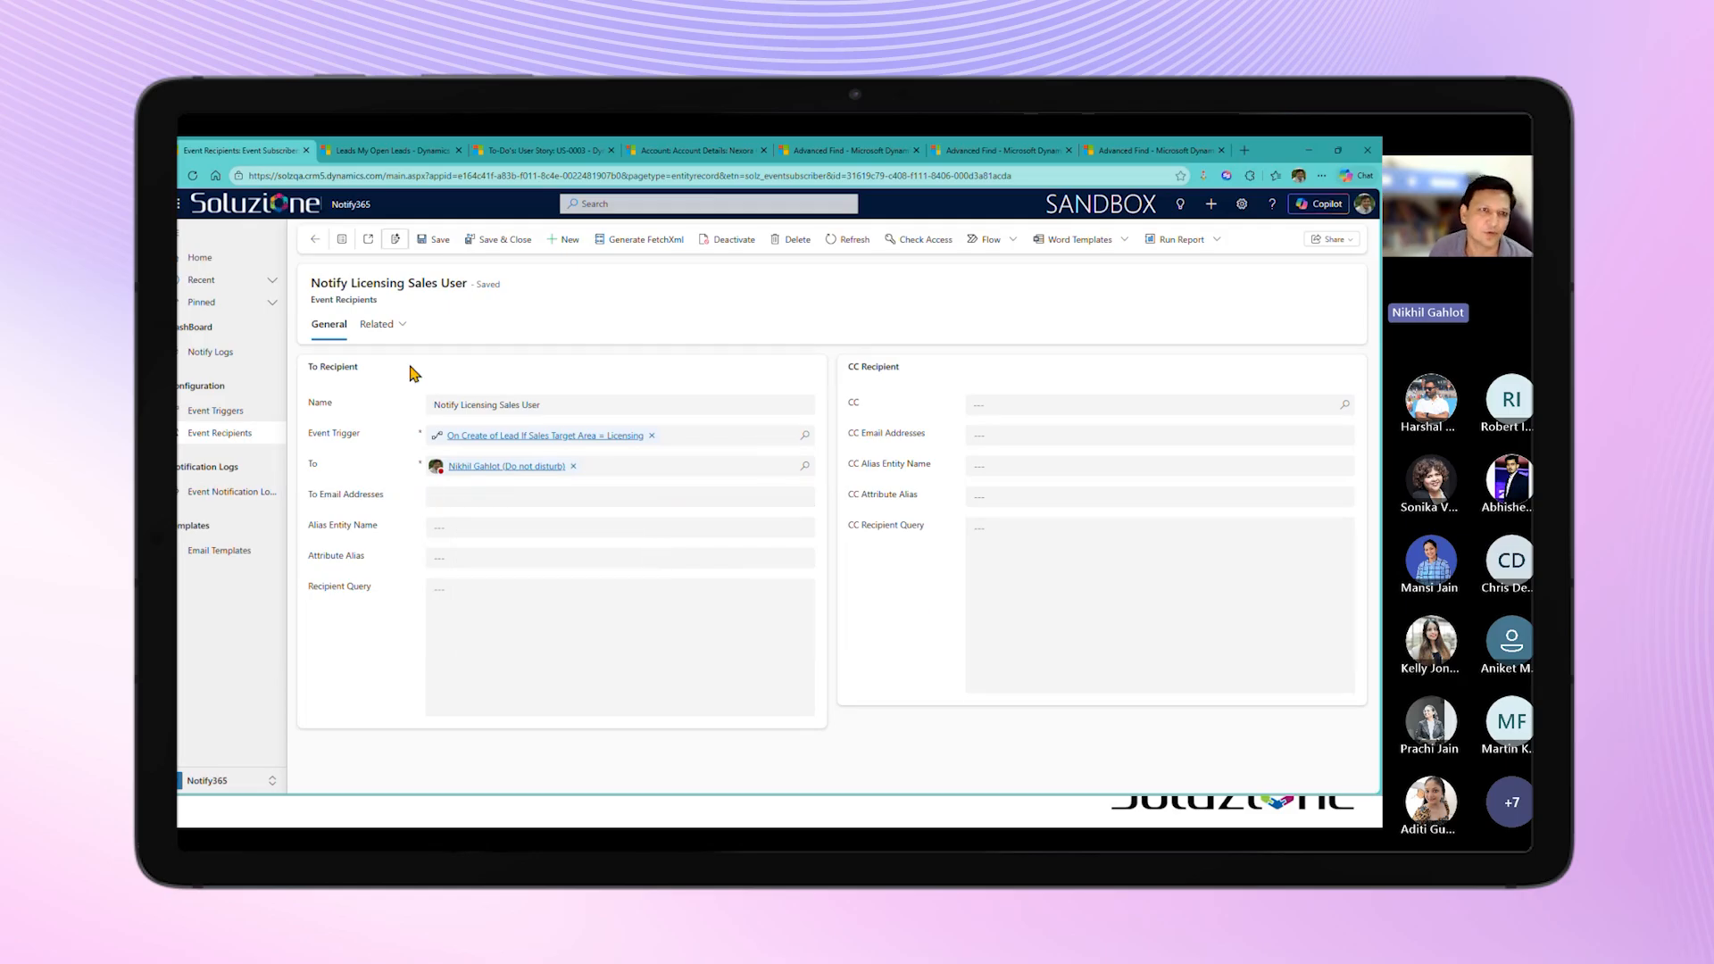
Step: Leave the recipient record and open the event trigger "On Lead Create Send Acknowledgement"
{"action": "left_click", "coordinate": [314, 240]}
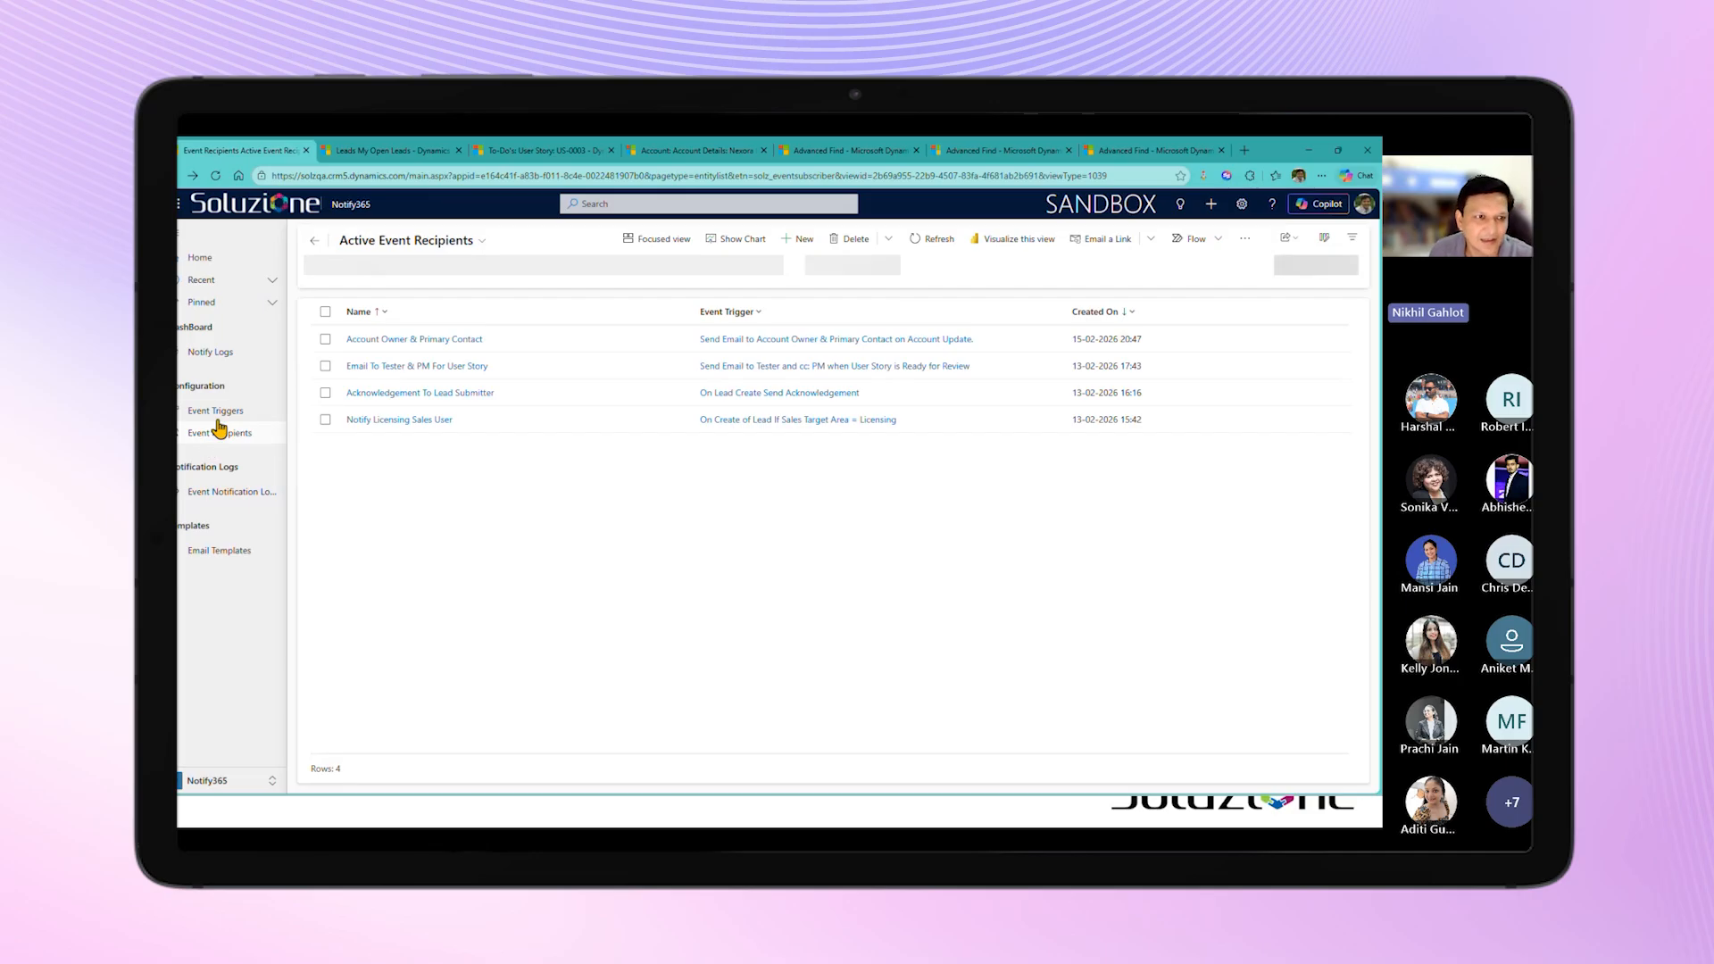
{"action": "left_click", "coordinate": [219, 411]}
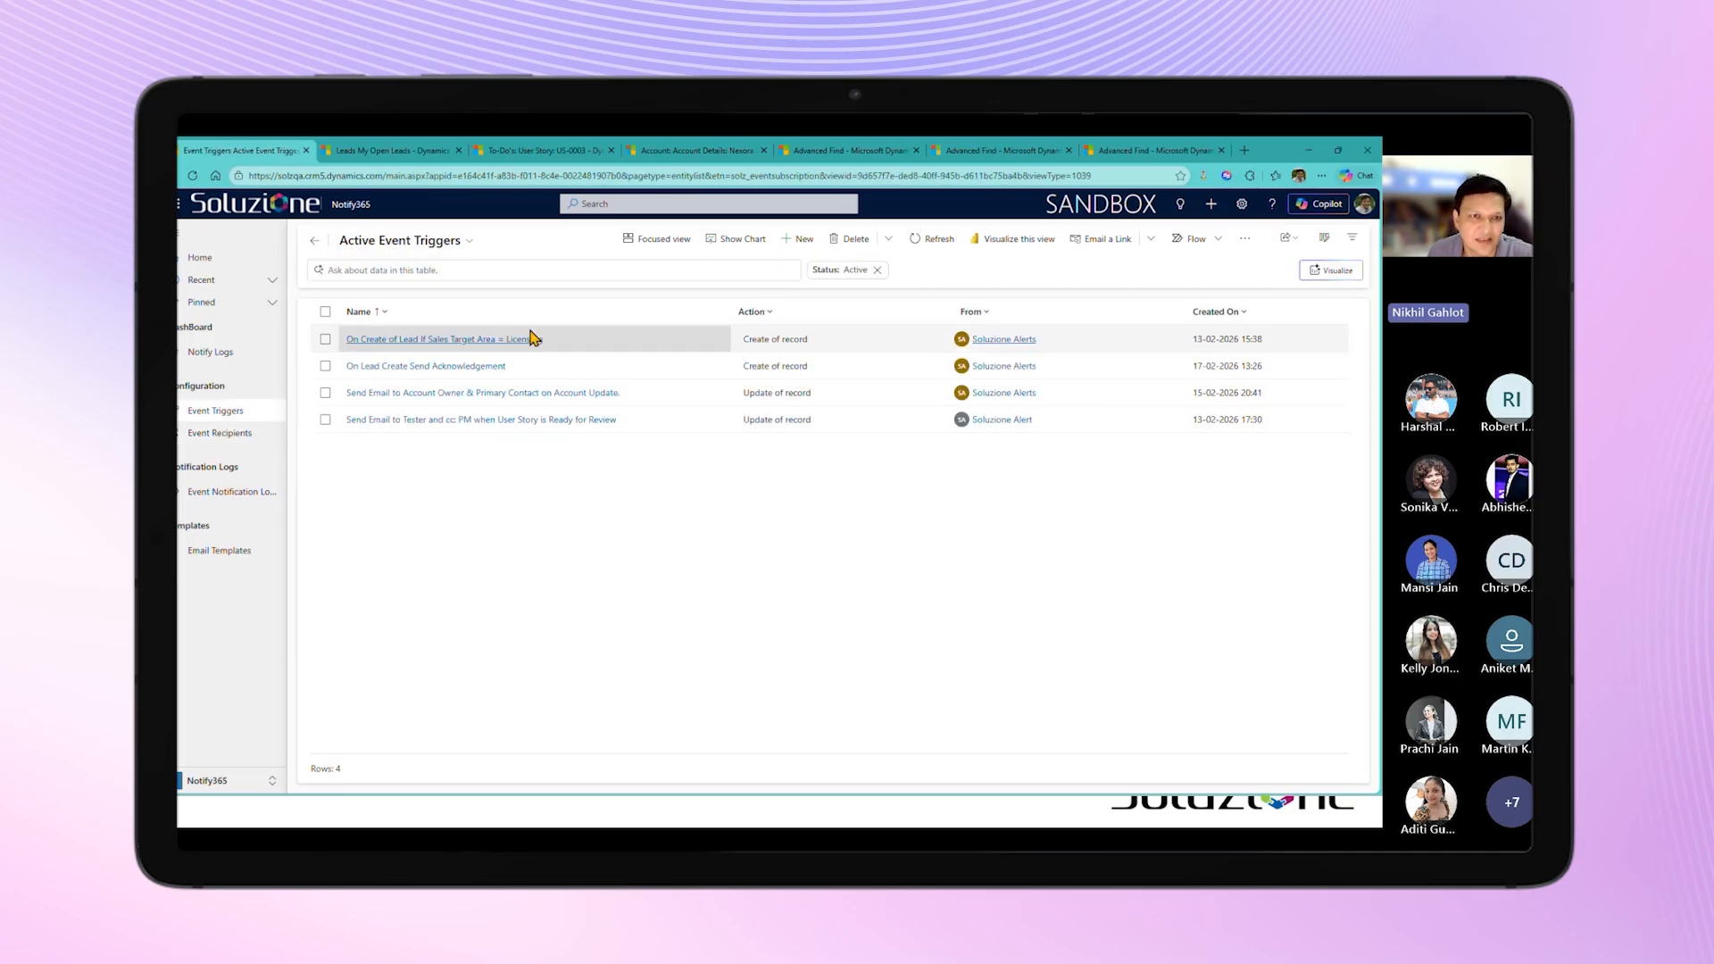
{"action": "double_click", "coordinate": [794, 373]}
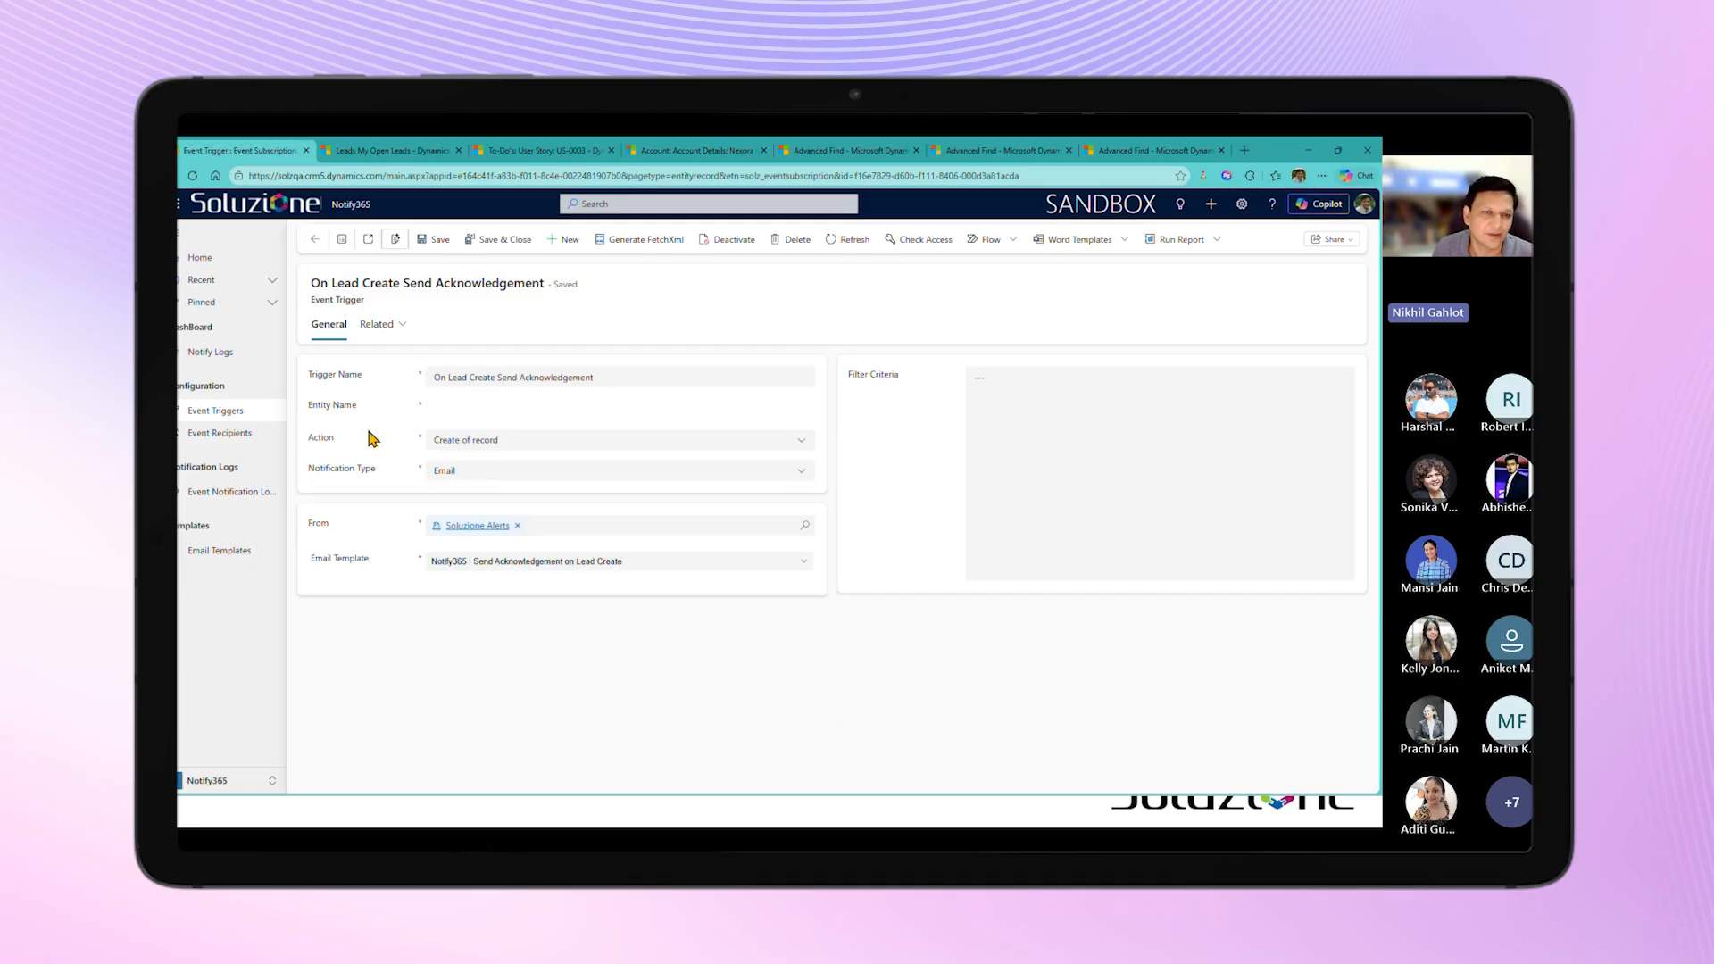
Step: Examine the acknowledgement trigger's Entity Name and Email Template settings
{"action": "left_click", "coordinate": [542, 406]}
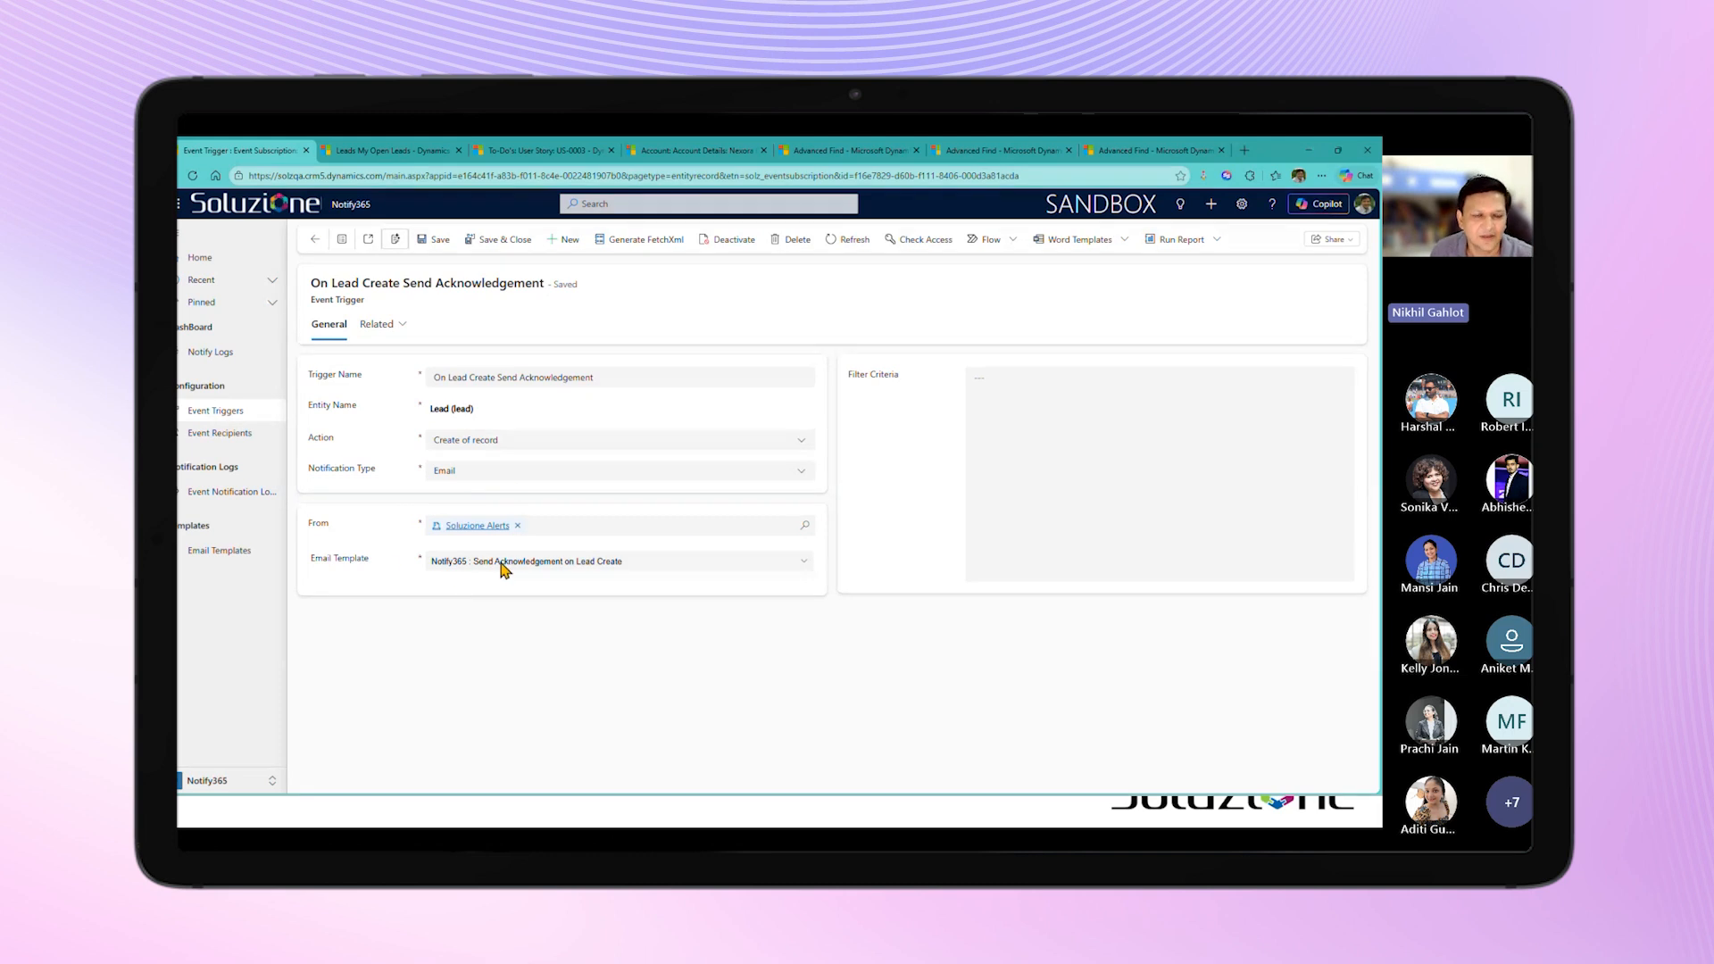
{"action": "left_click", "coordinate": [623, 563]}
{"action": "left_click", "coordinate": [623, 563]}
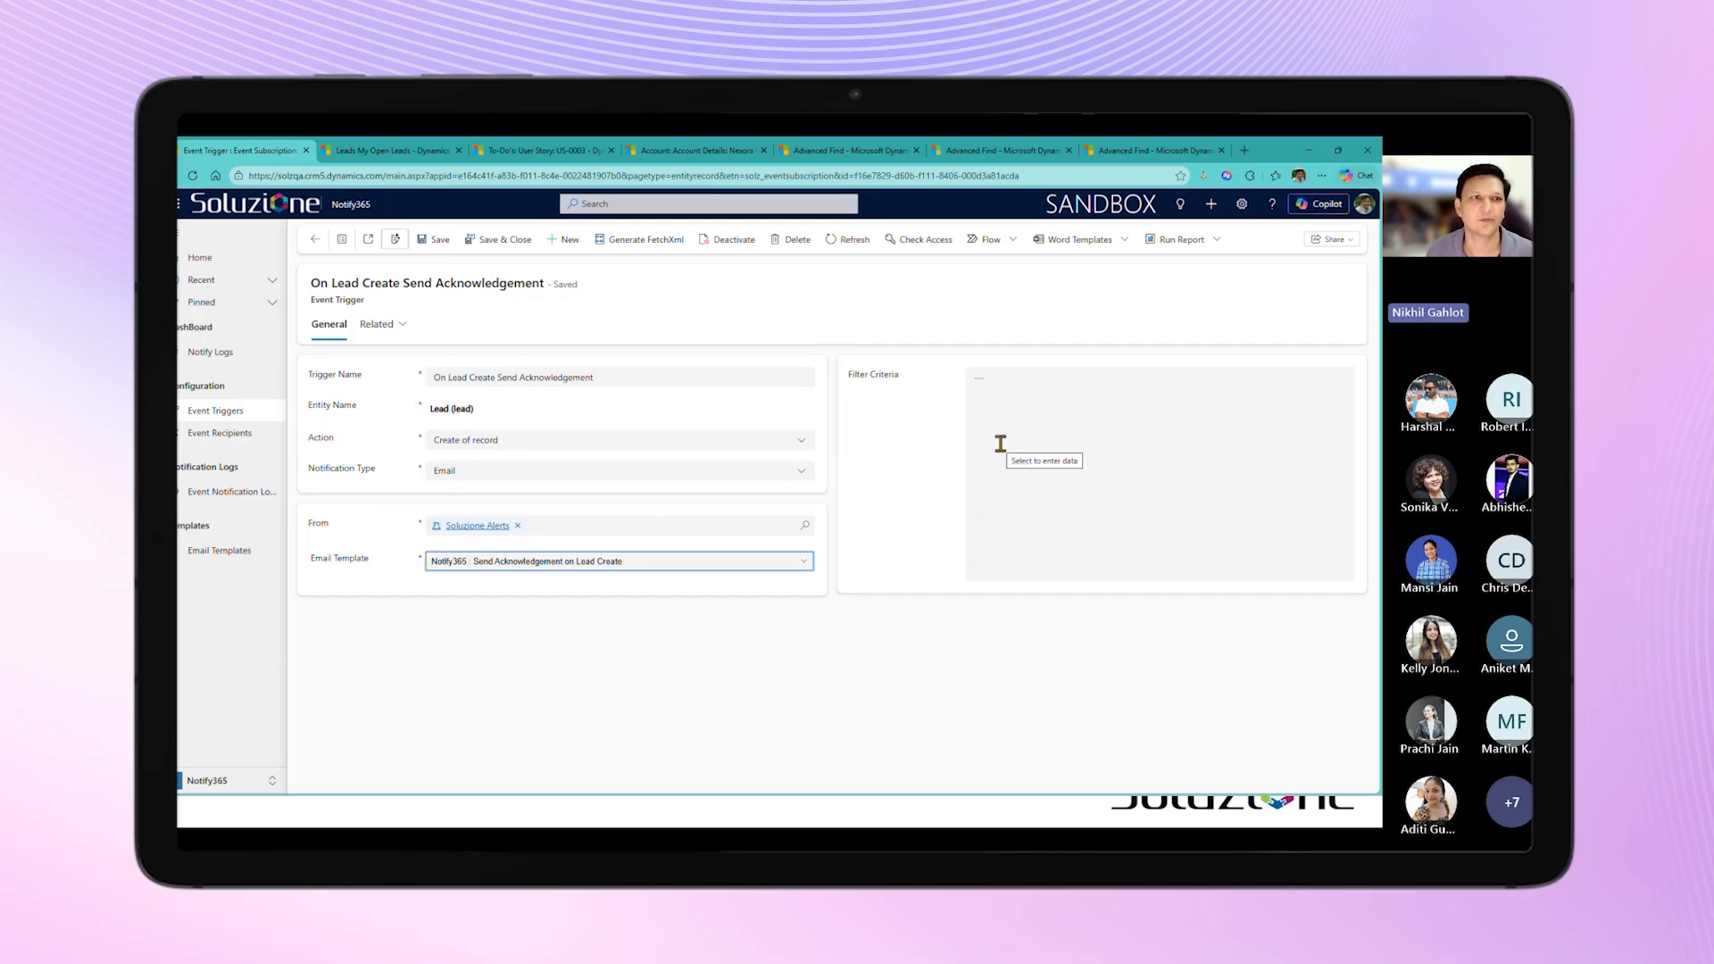
Step: Leave the acknowledgement trigger, switch to the My Open Leads list in SolzIT Hub and start a new lead
{"action": "left_click", "coordinate": [314, 240]}
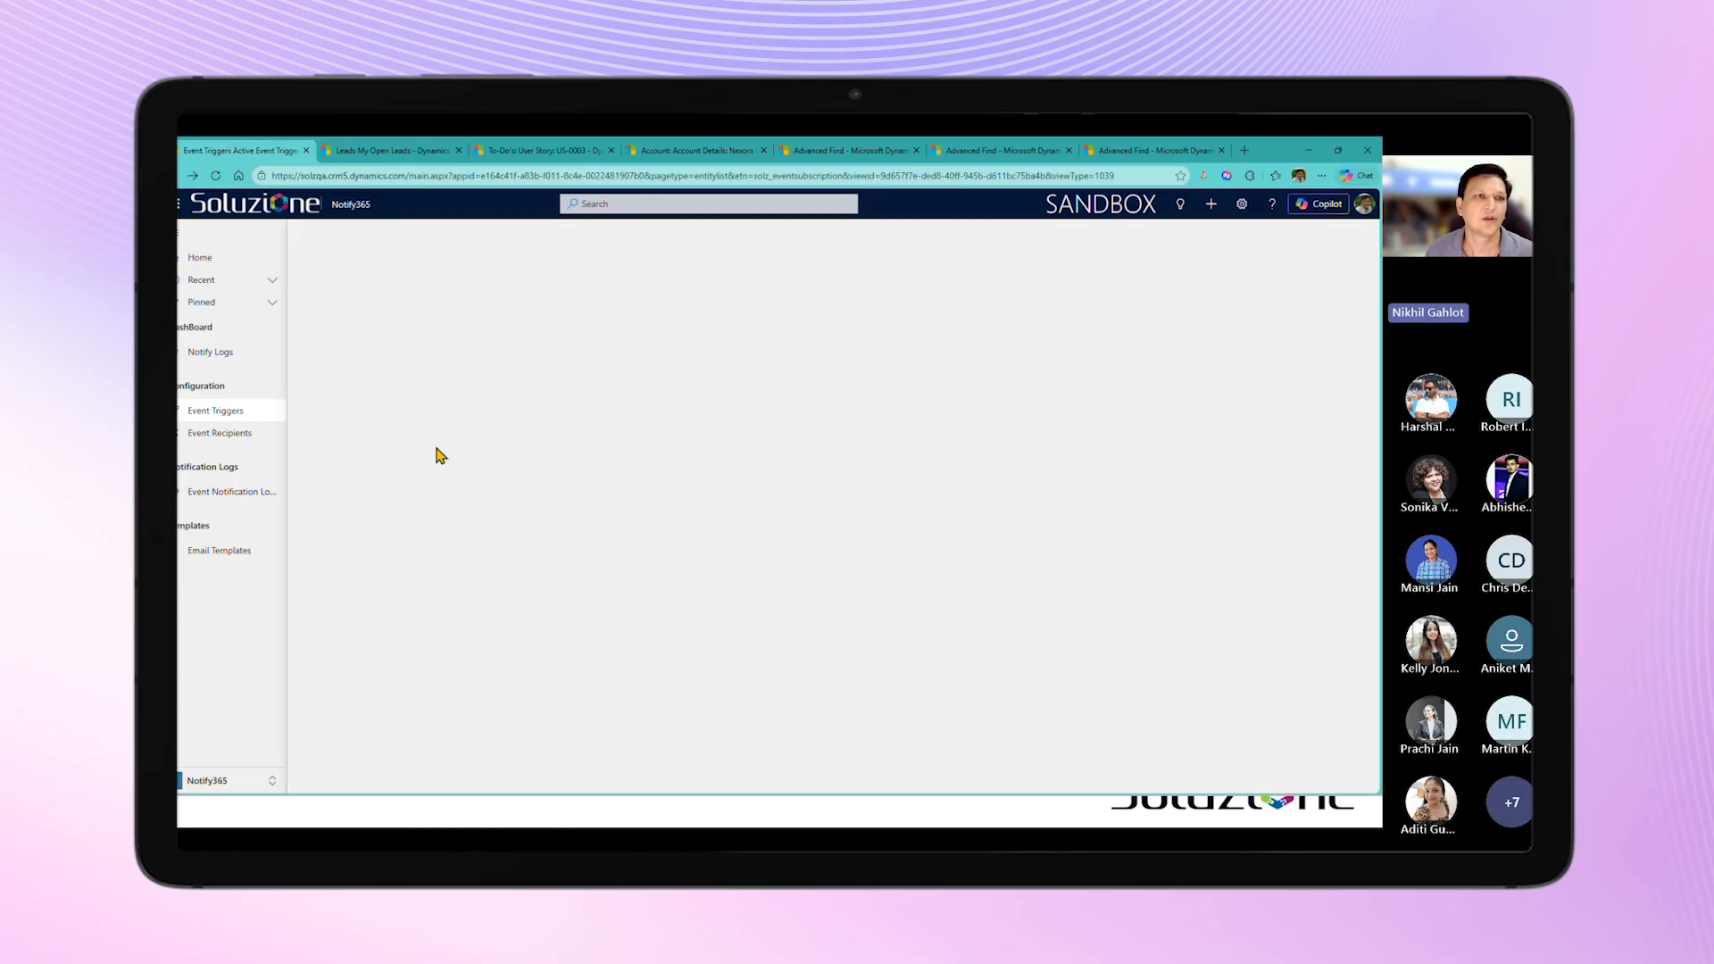
{"action": "key", "text": "ctrl+Tab"}
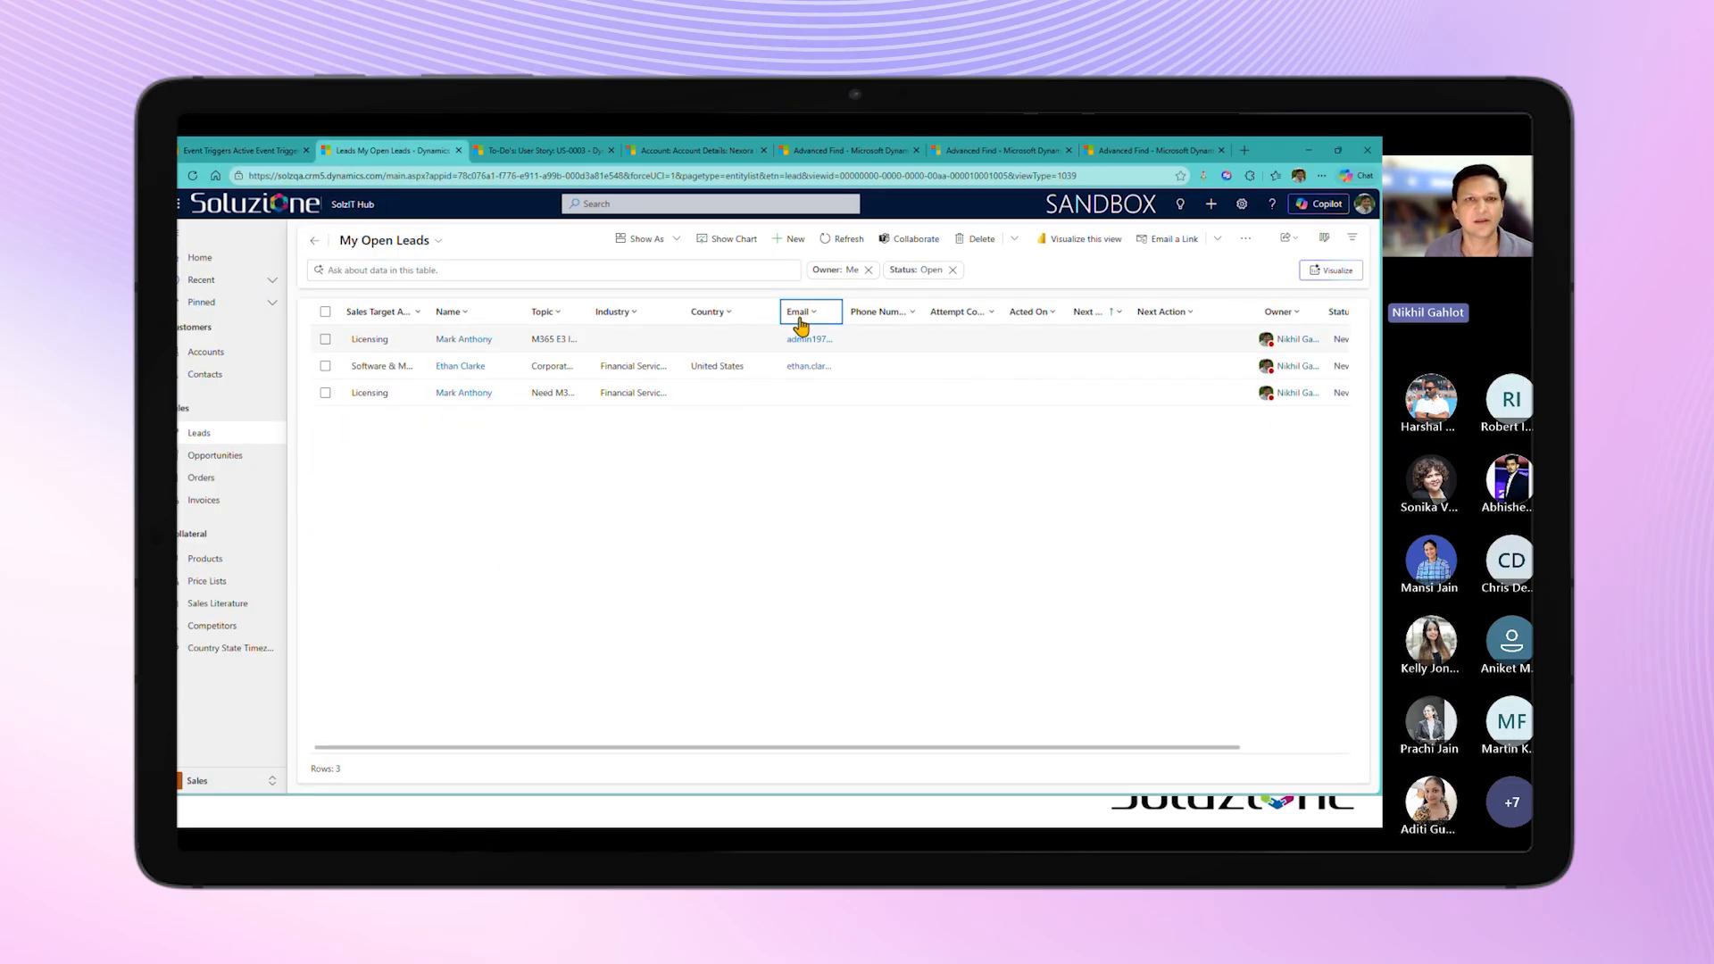
{"action": "left_click", "coordinate": [791, 239]}
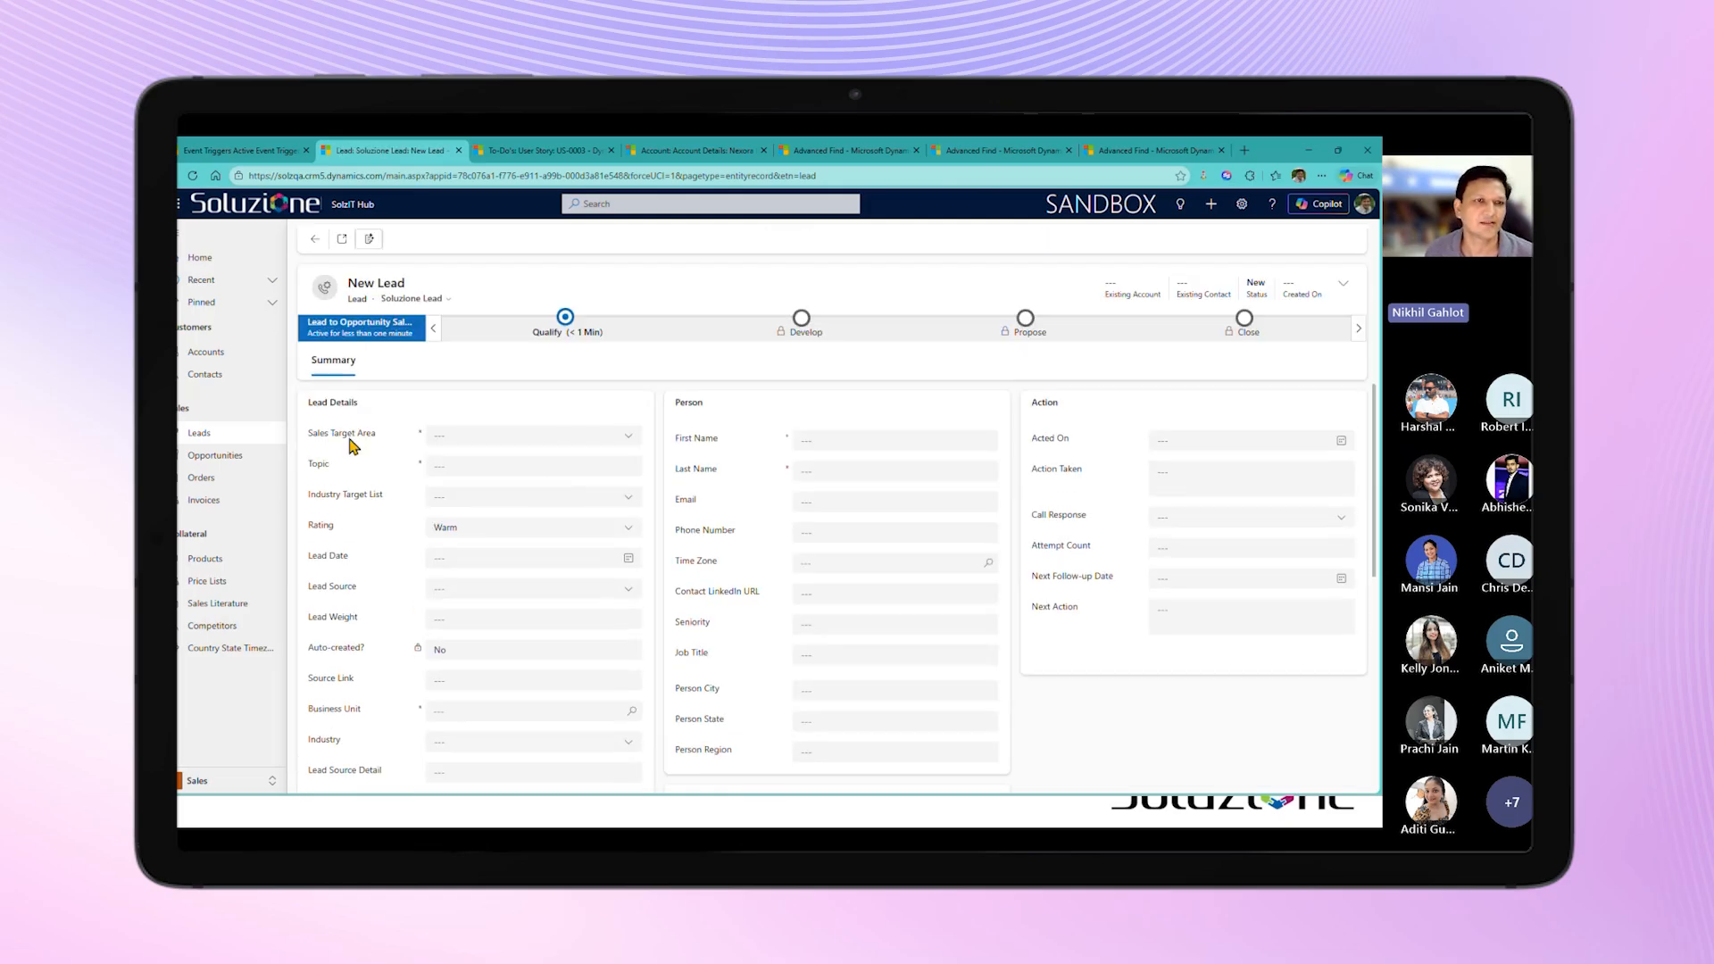
Step: Set Sales Target Area to Licensing and fill in the topic "M365 E3 license" with the saved contact name and email
{"action": "left_click", "coordinate": [587, 437]}
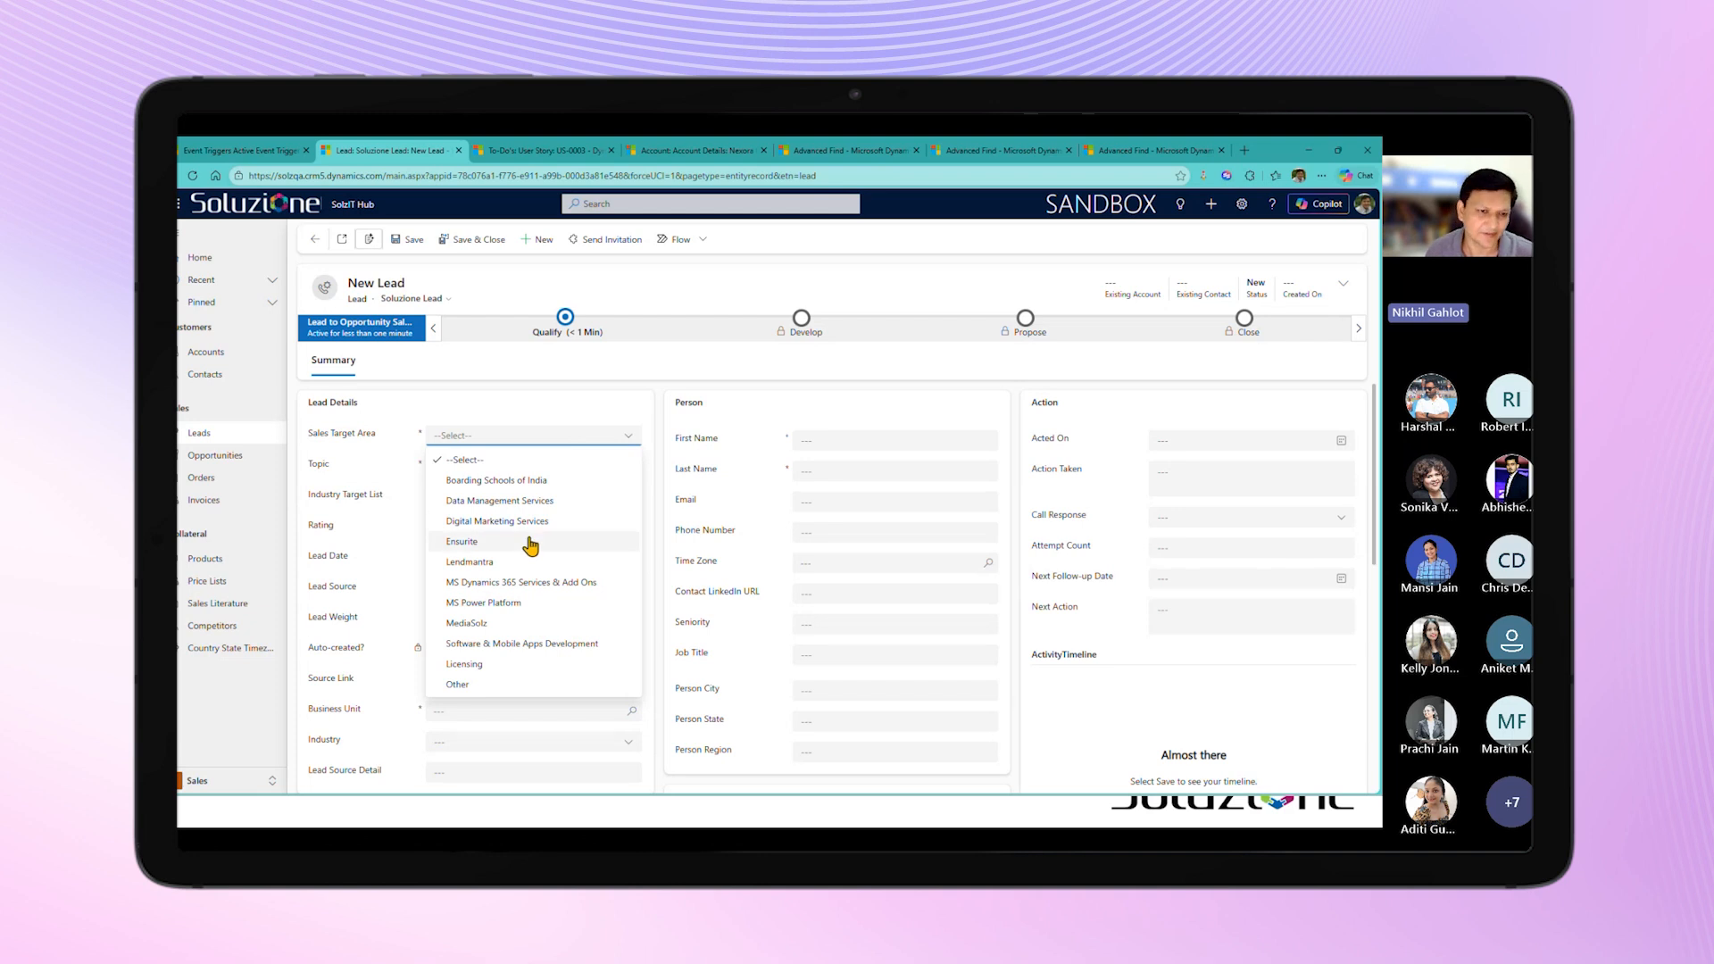
{"action": "left_click", "coordinate": [497, 662]}
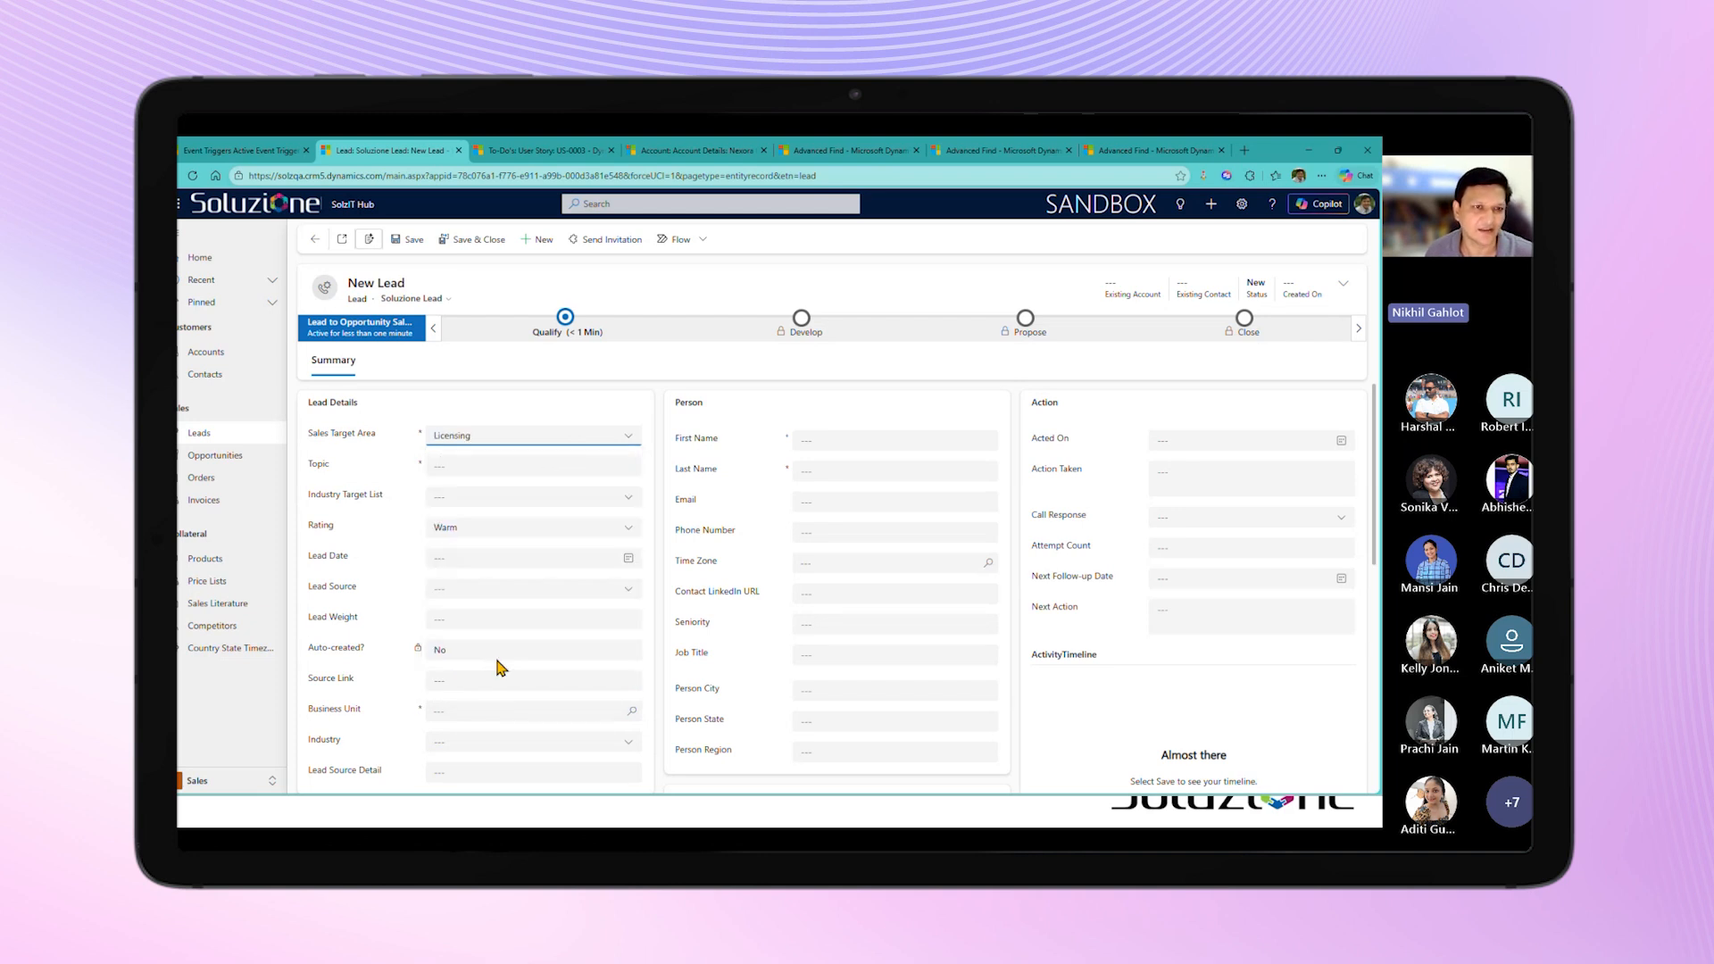
{"action": "left_click", "coordinate": [469, 462]}
{"action": "left_click", "coordinate": [497, 496]}
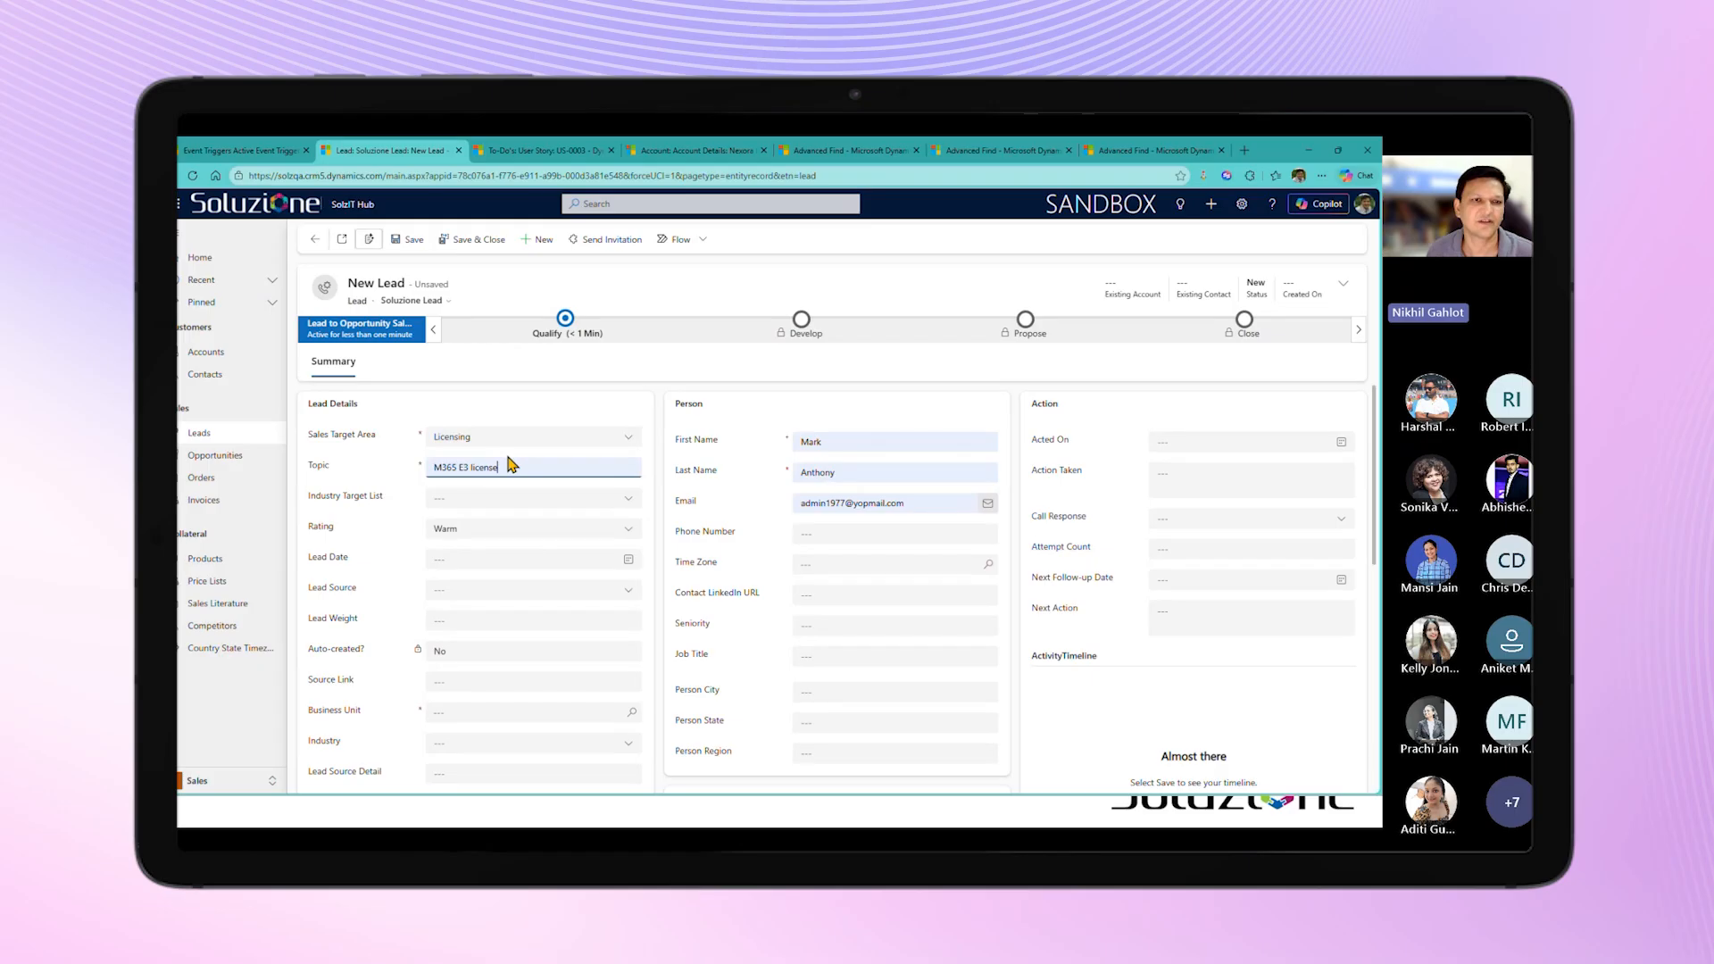
{"action": "left_click", "coordinate": [491, 466]}
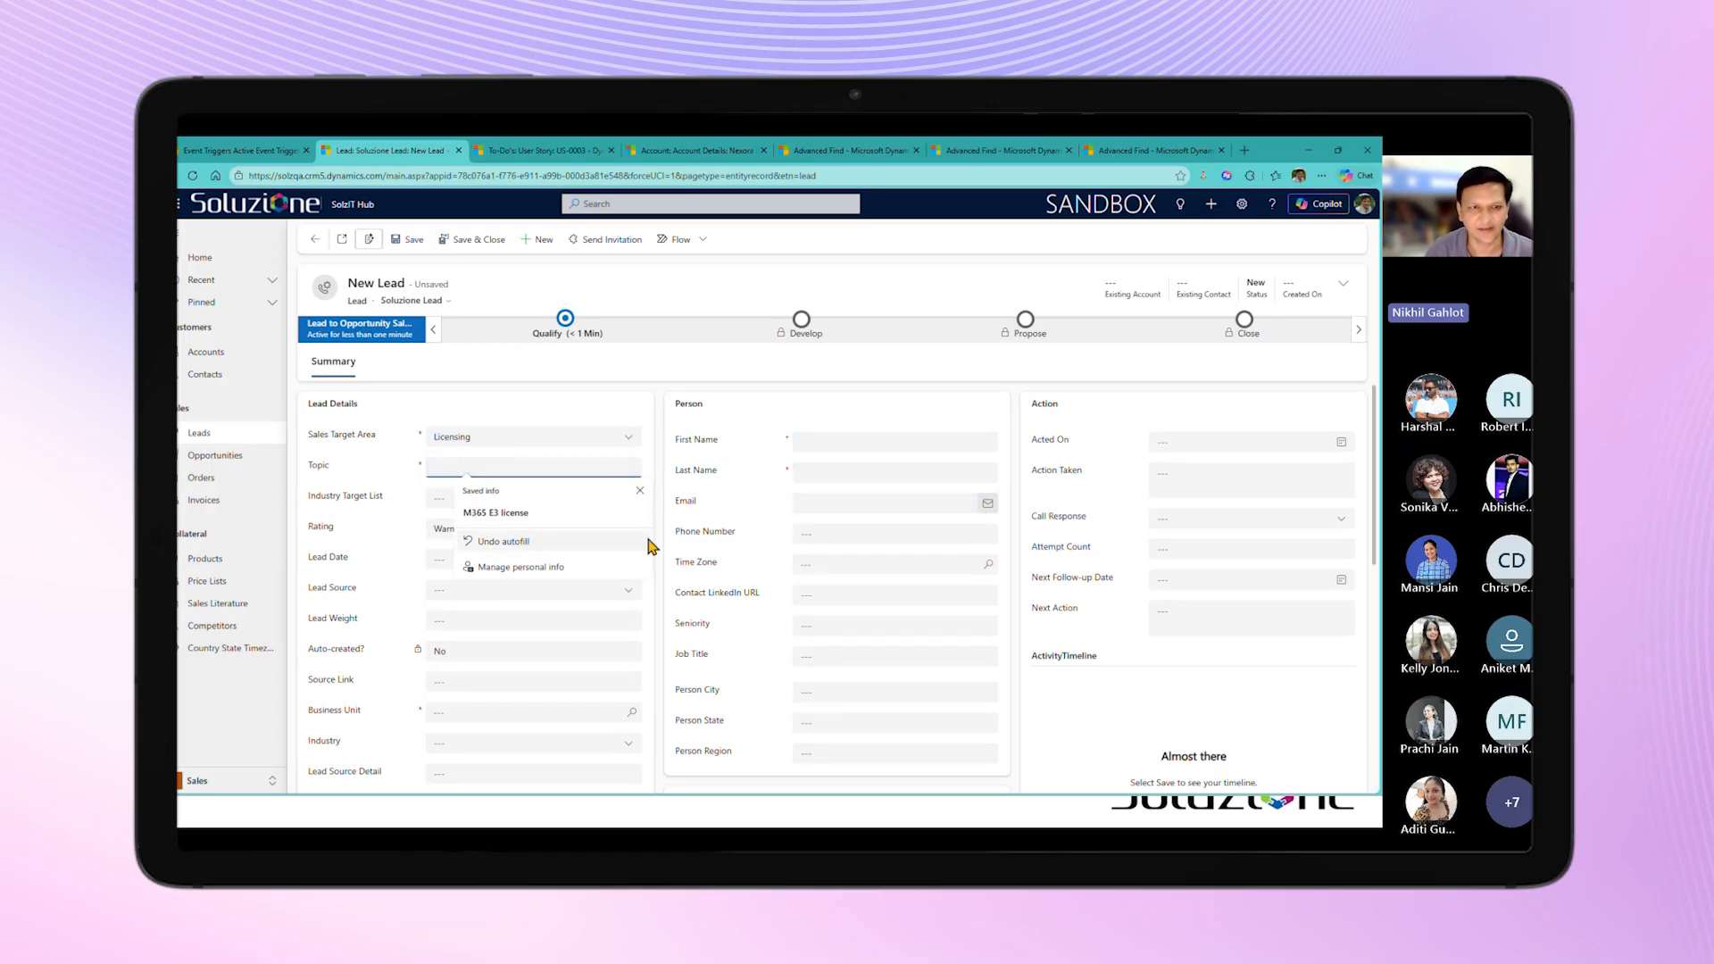
{"action": "left_click", "coordinate": [579, 520]}
{"action": "left_click", "coordinate": [686, 584]}
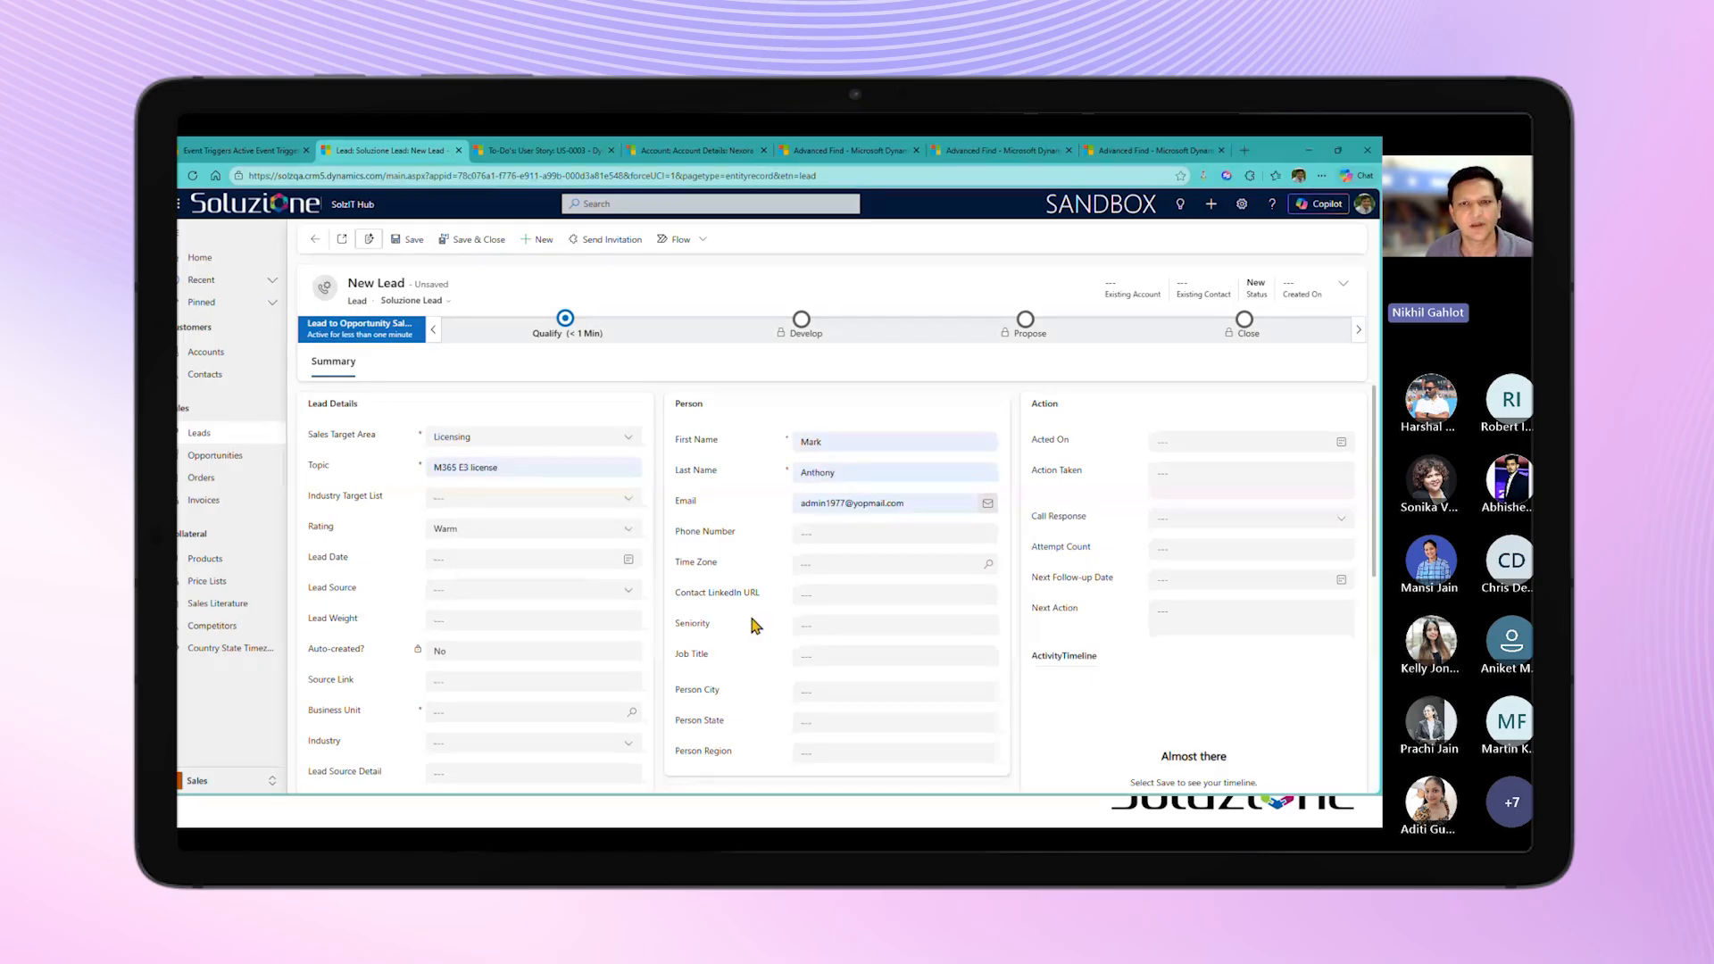
Step: Replace the lead's last name with a different one and keep the filled-in email address
{"action": "left_click", "coordinate": [846, 472]}
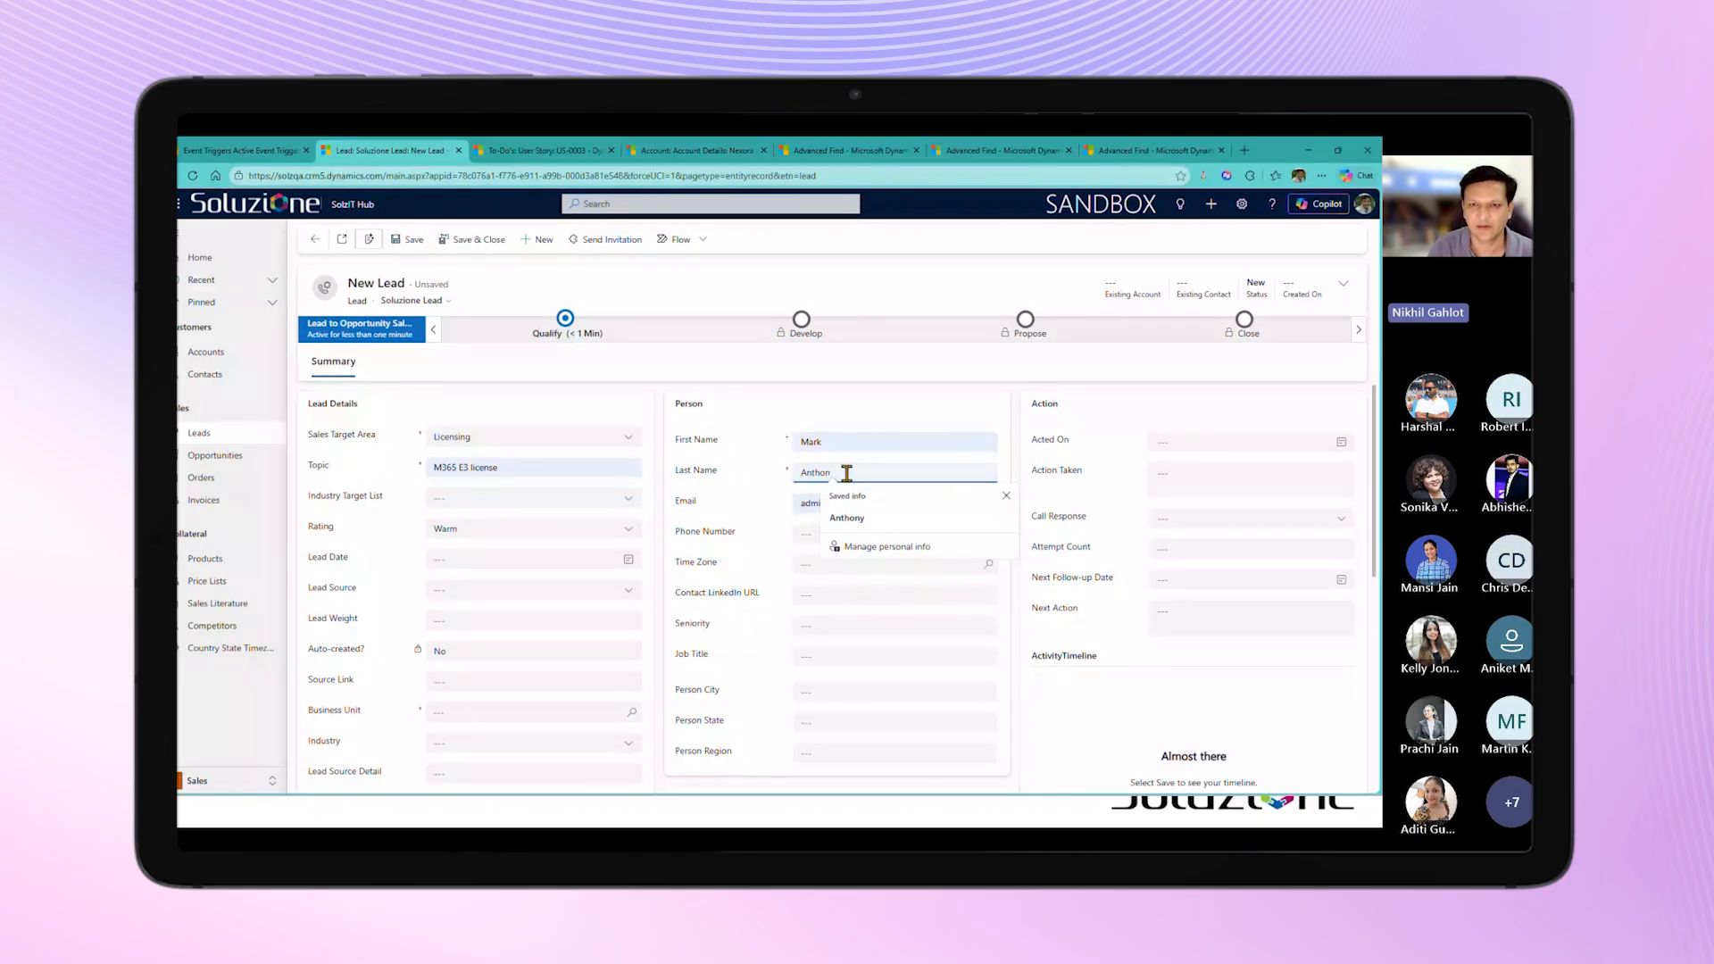
{"action": "type", "text": "Ant"}
{"action": "key", "text": "BackSpace"}
{"action": "key", "text": "BackSpace"}
{"action": "key", "text": "BackSpace"}
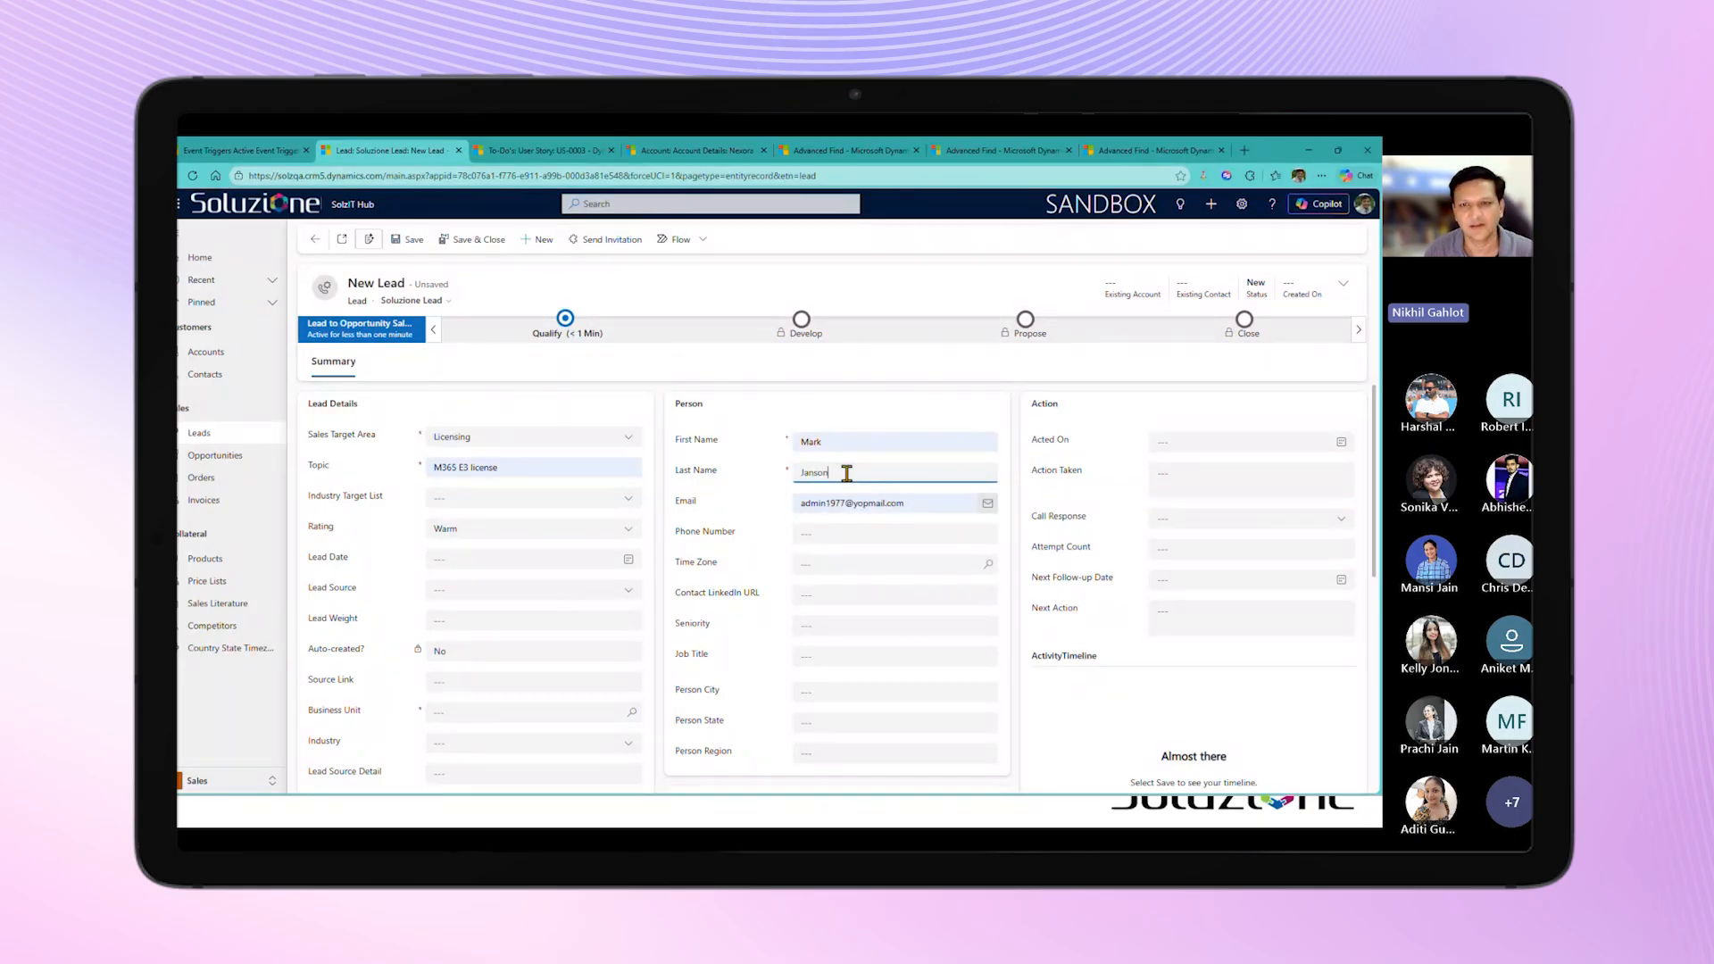
{"action": "key", "text": "Tab"}
{"action": "left_click", "coordinate": [897, 534]}
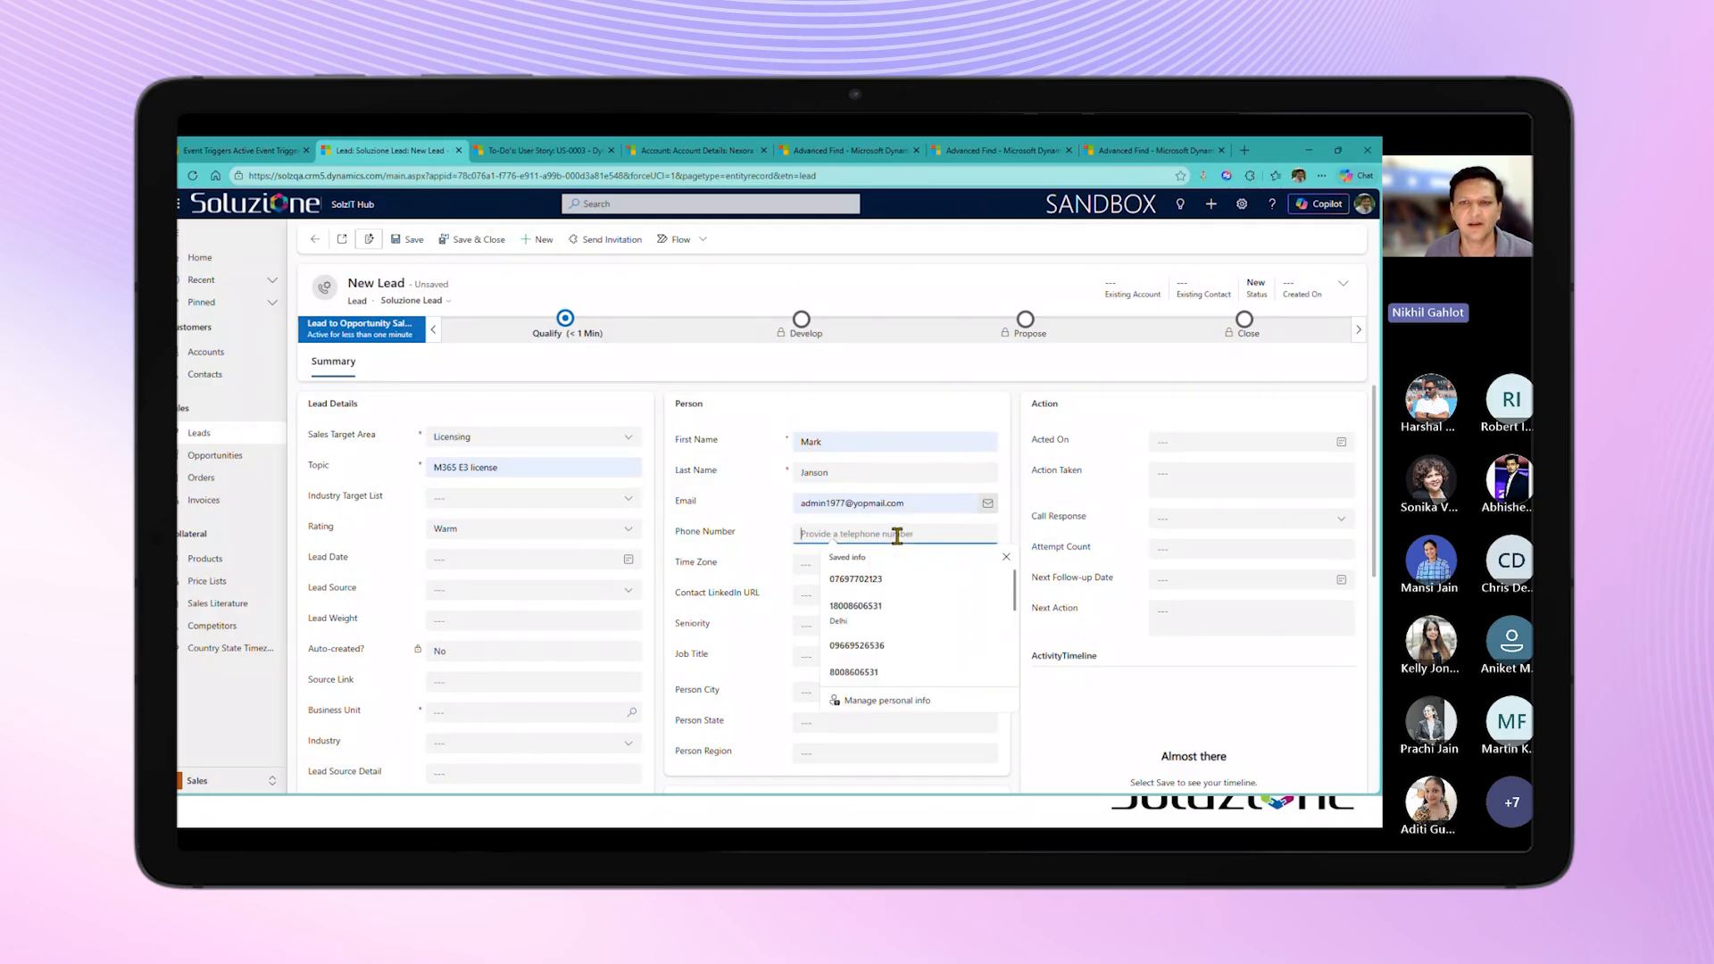
{"action": "left_click", "coordinate": [920, 504]}
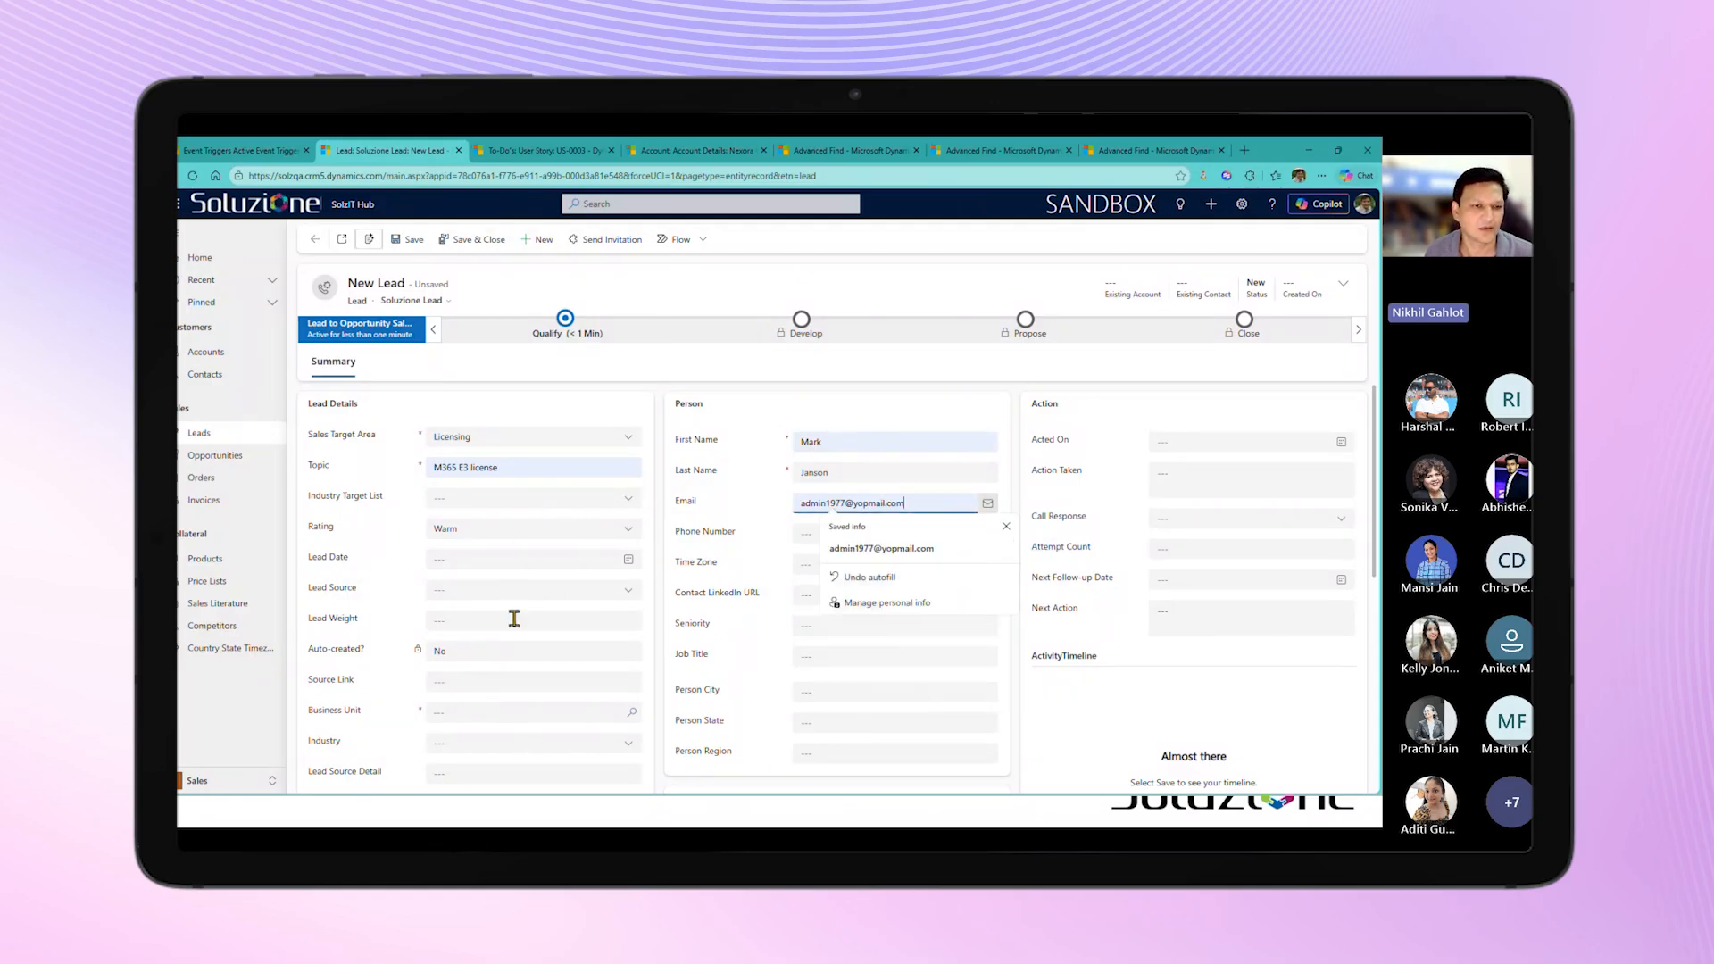
Step: Assign the business unit Soluzione Inc. and save the new lead, ignoring duplicate records
{"action": "scroll", "coordinate": [514, 618], "scroll_direction": "down", "scroll_amount": 1}
{"action": "left_click", "coordinate": [500, 648]}
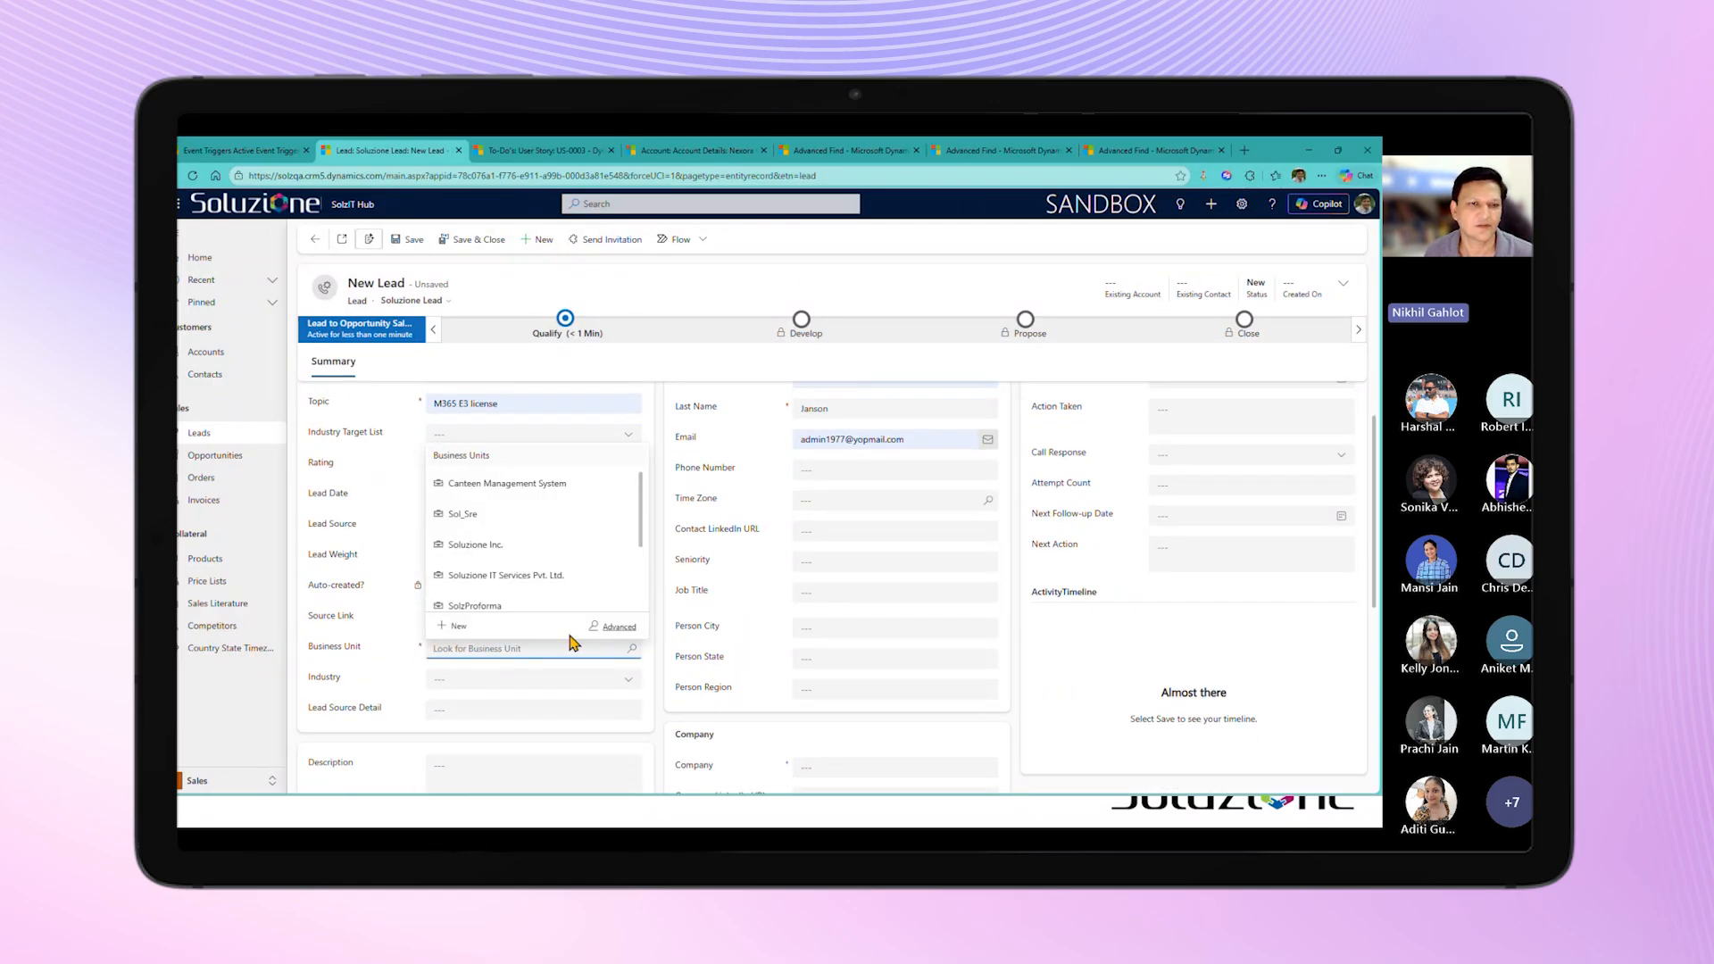
{"action": "left_click", "coordinate": [475, 545]}
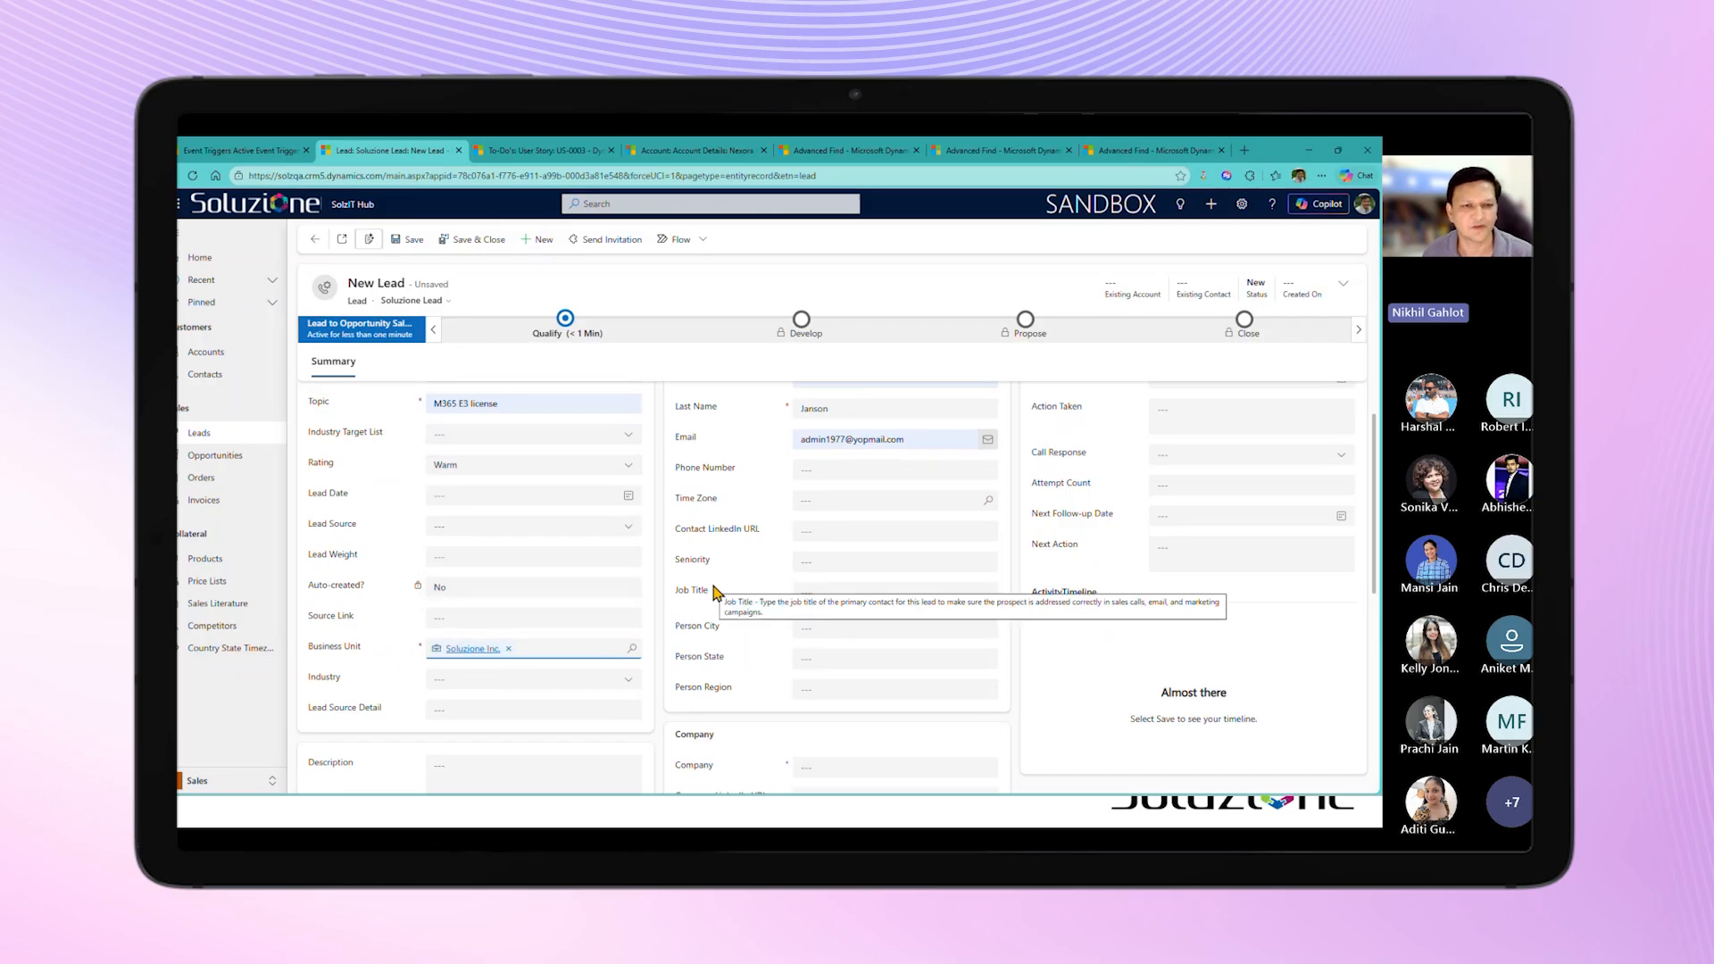
{"action": "scroll", "coordinate": [715, 592], "scroll_direction": "up", "scroll_amount": 1}
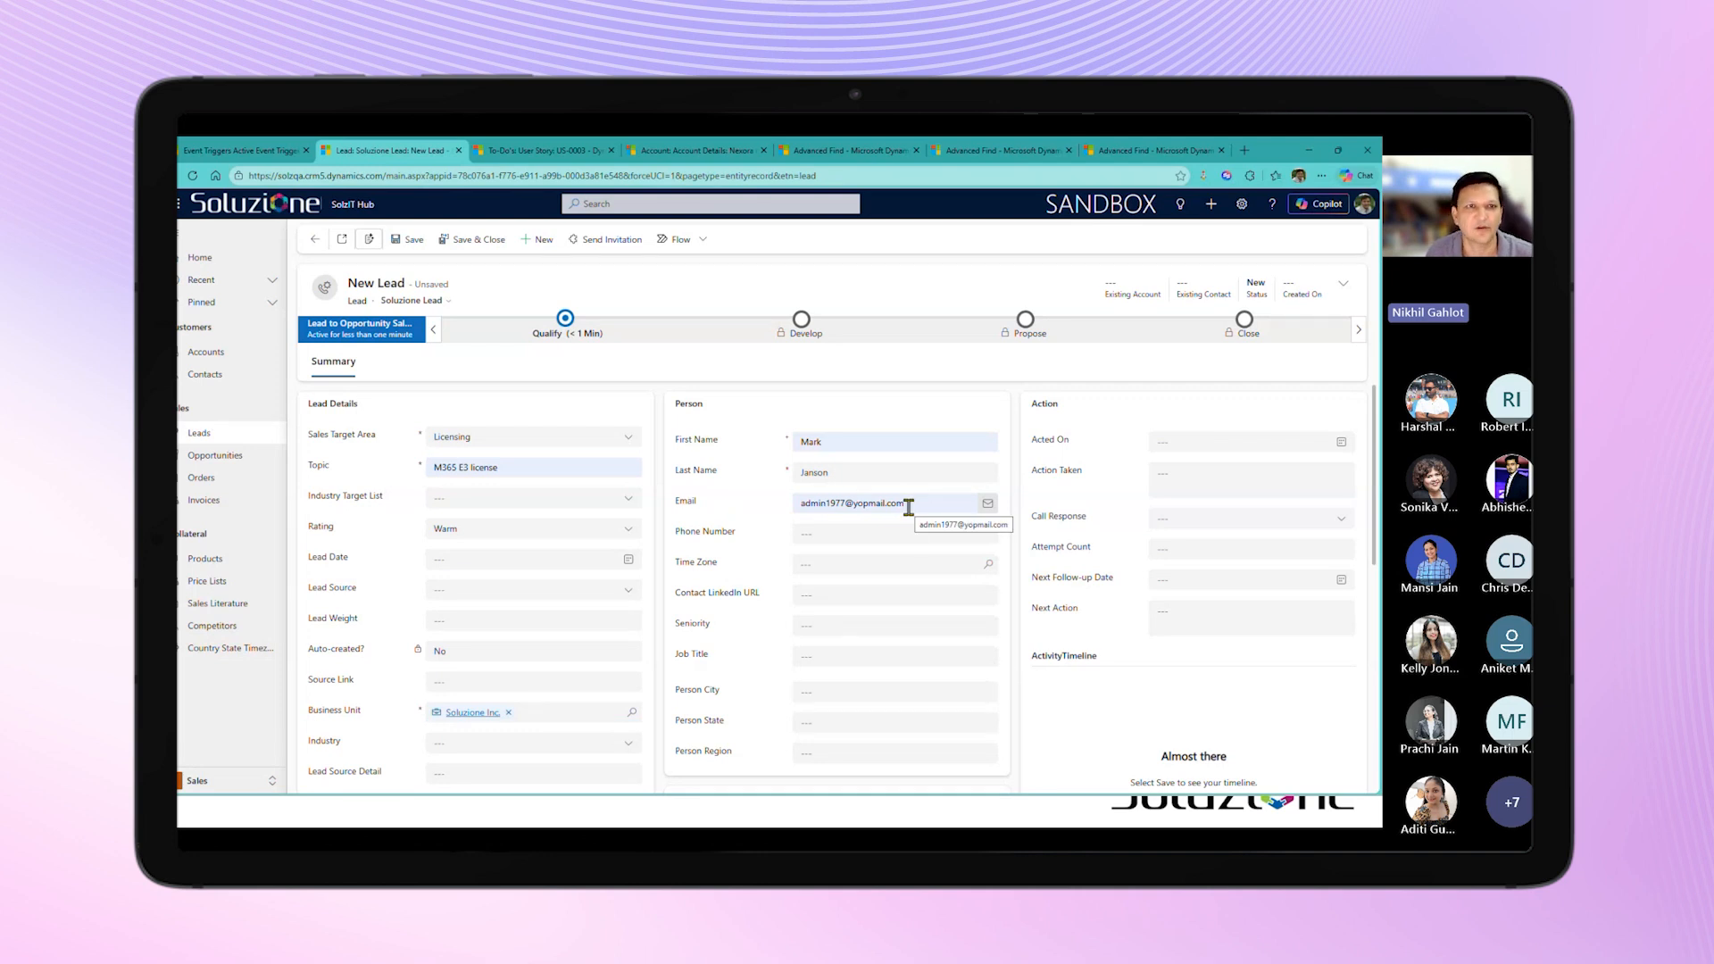
{"action": "left_click", "coordinate": [412, 241]}
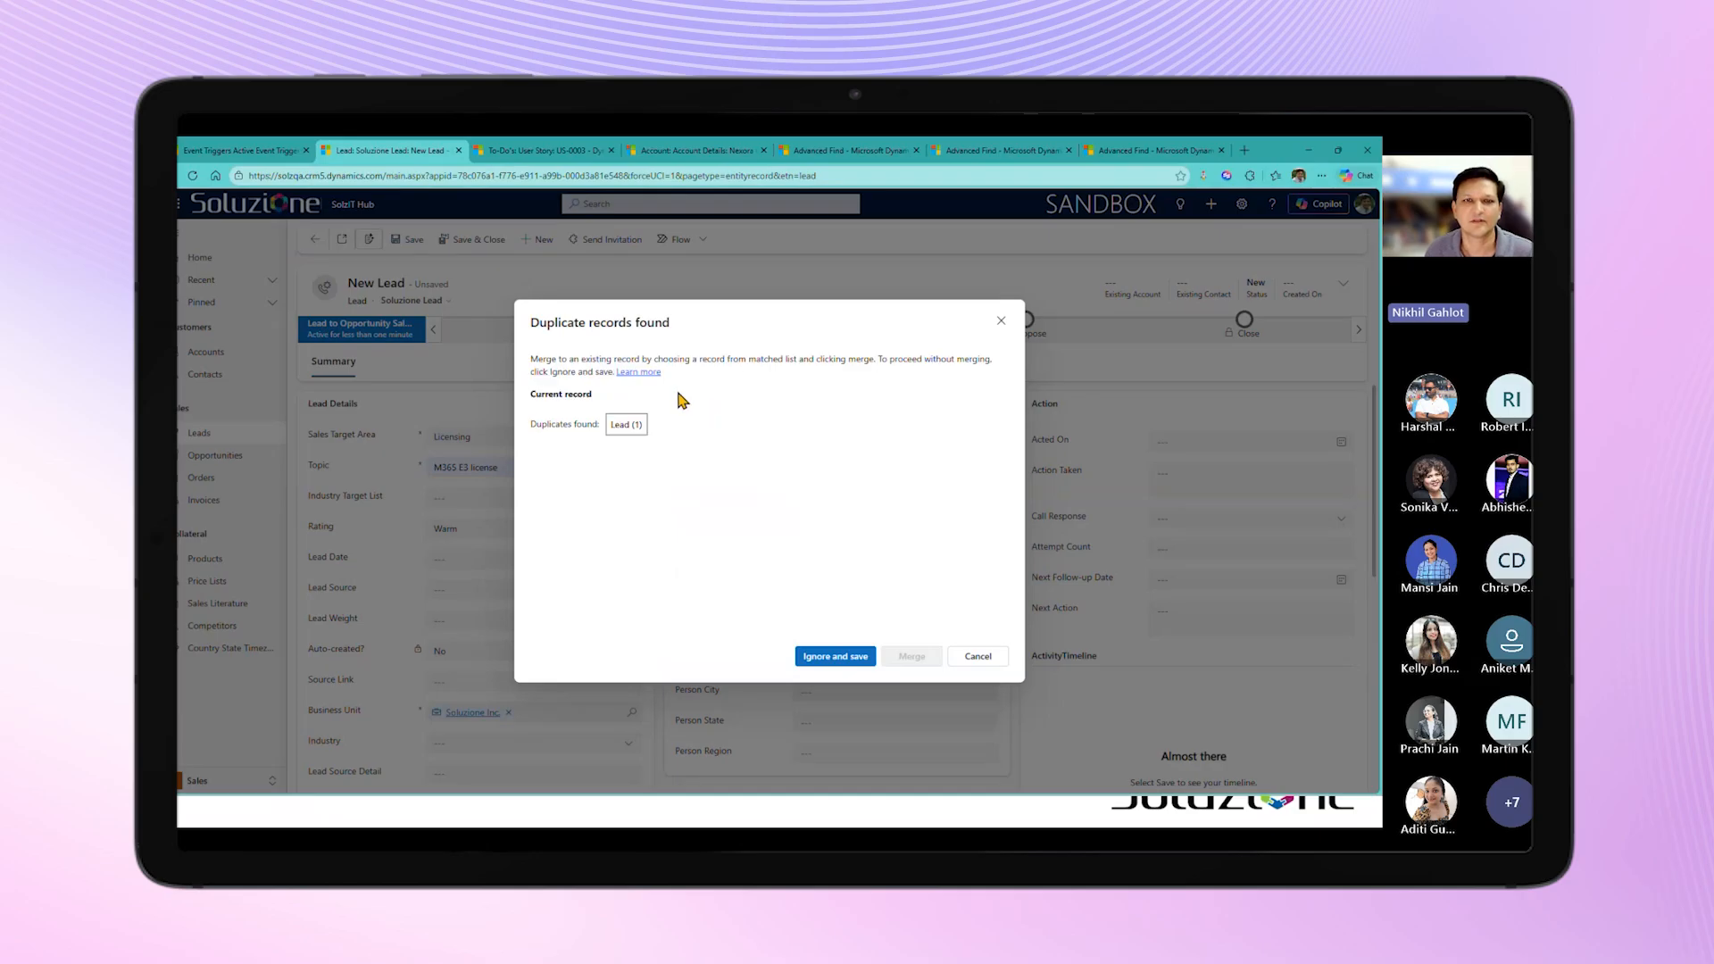
{"action": "left_click", "coordinate": [822, 658]}
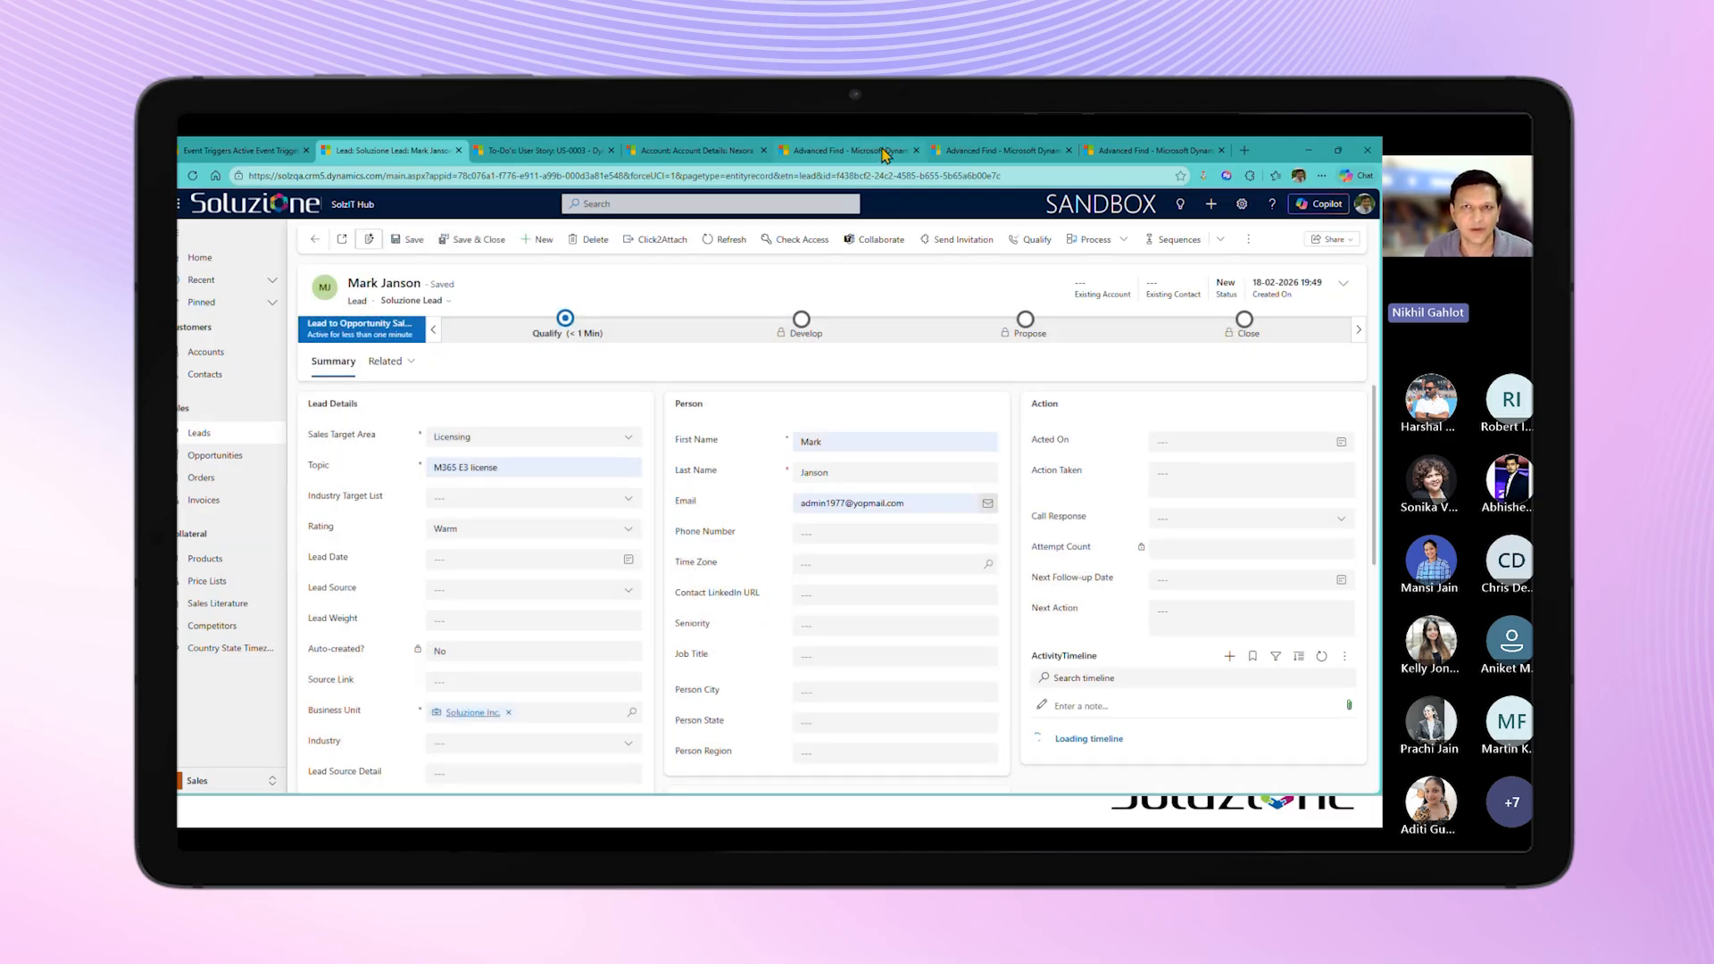
Step: Switch to Advanced Find and run the query for Email Messages created within the last 1 hour
{"action": "left_click", "coordinate": [848, 150]}
{"action": "left_click", "coordinate": [223, 209]}
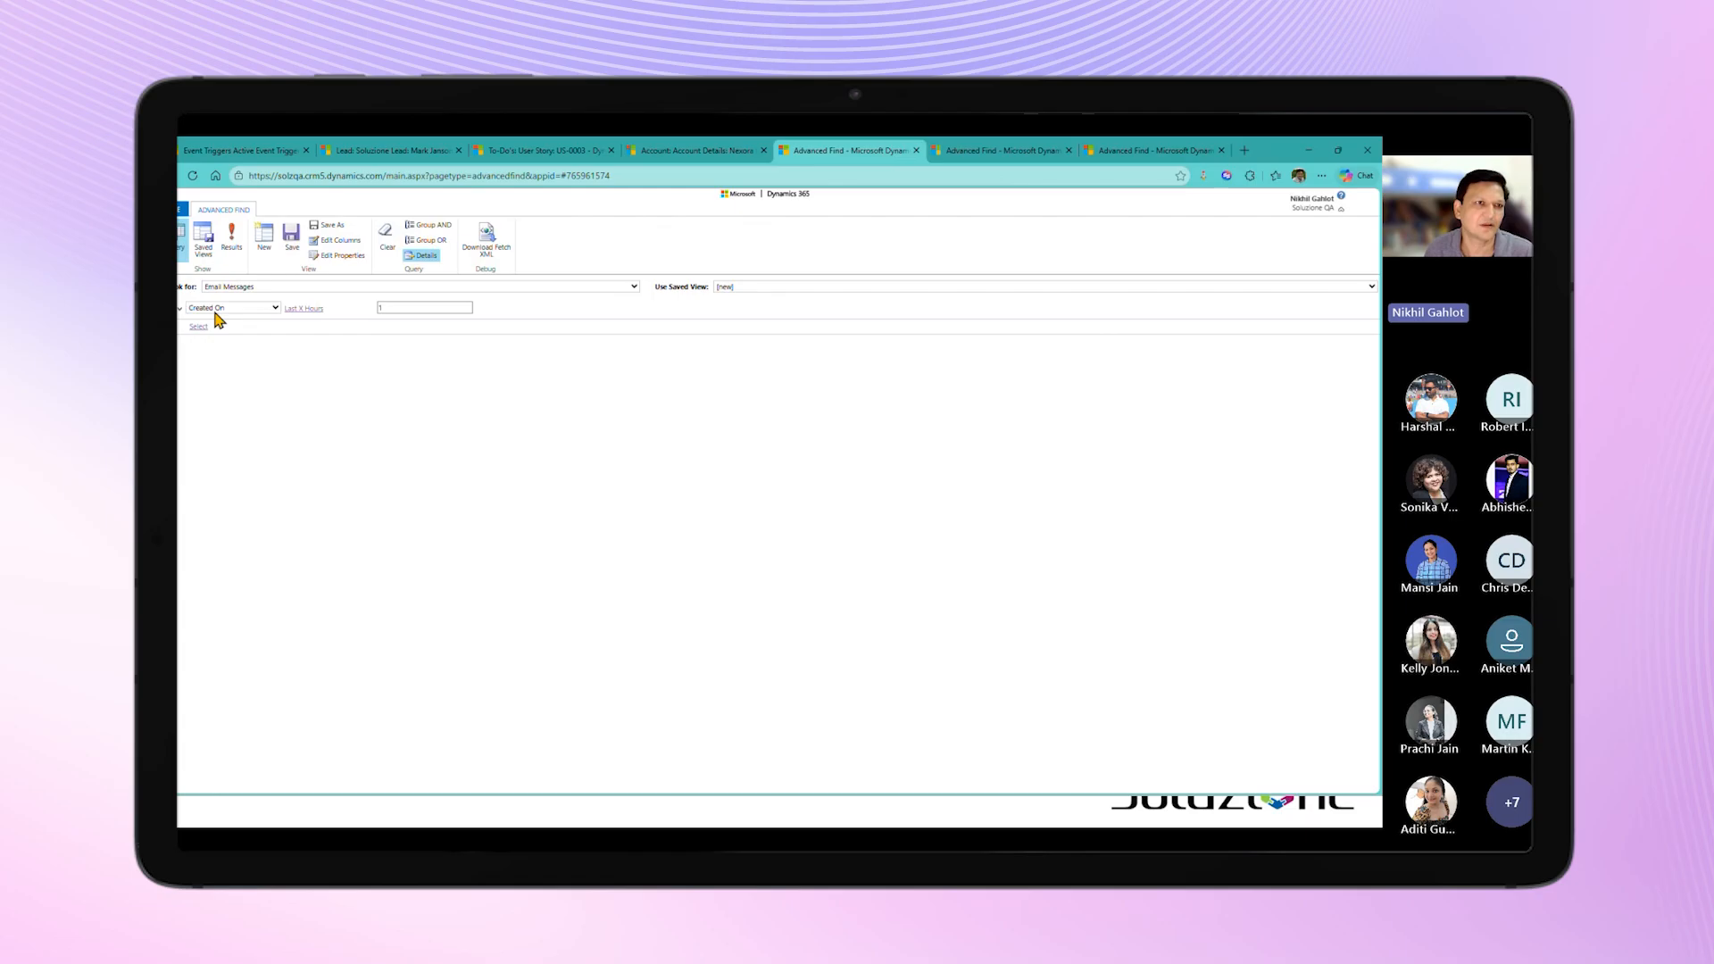
{"action": "left_click", "coordinate": [233, 245]}
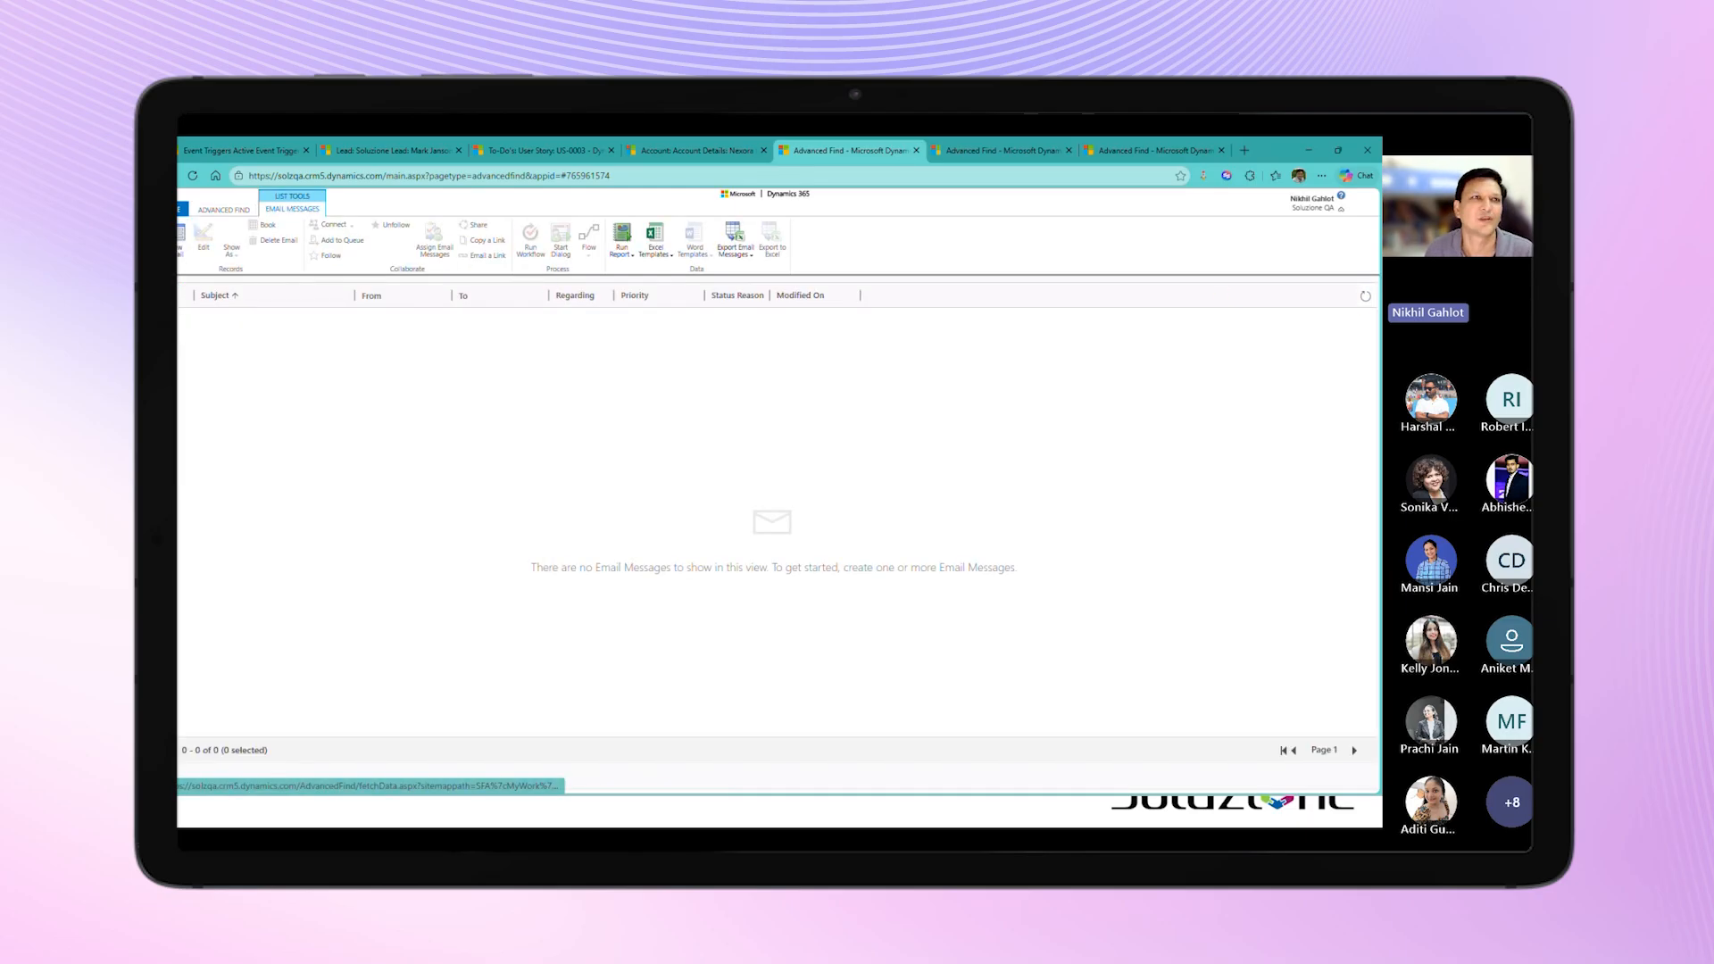
Step: Return to Notify365, open the Event Notification Logs and refresh the list to check the newest lead entries' status
{"action": "left_click", "coordinate": [239, 150]}
{"action": "left_click", "coordinate": [232, 492]}
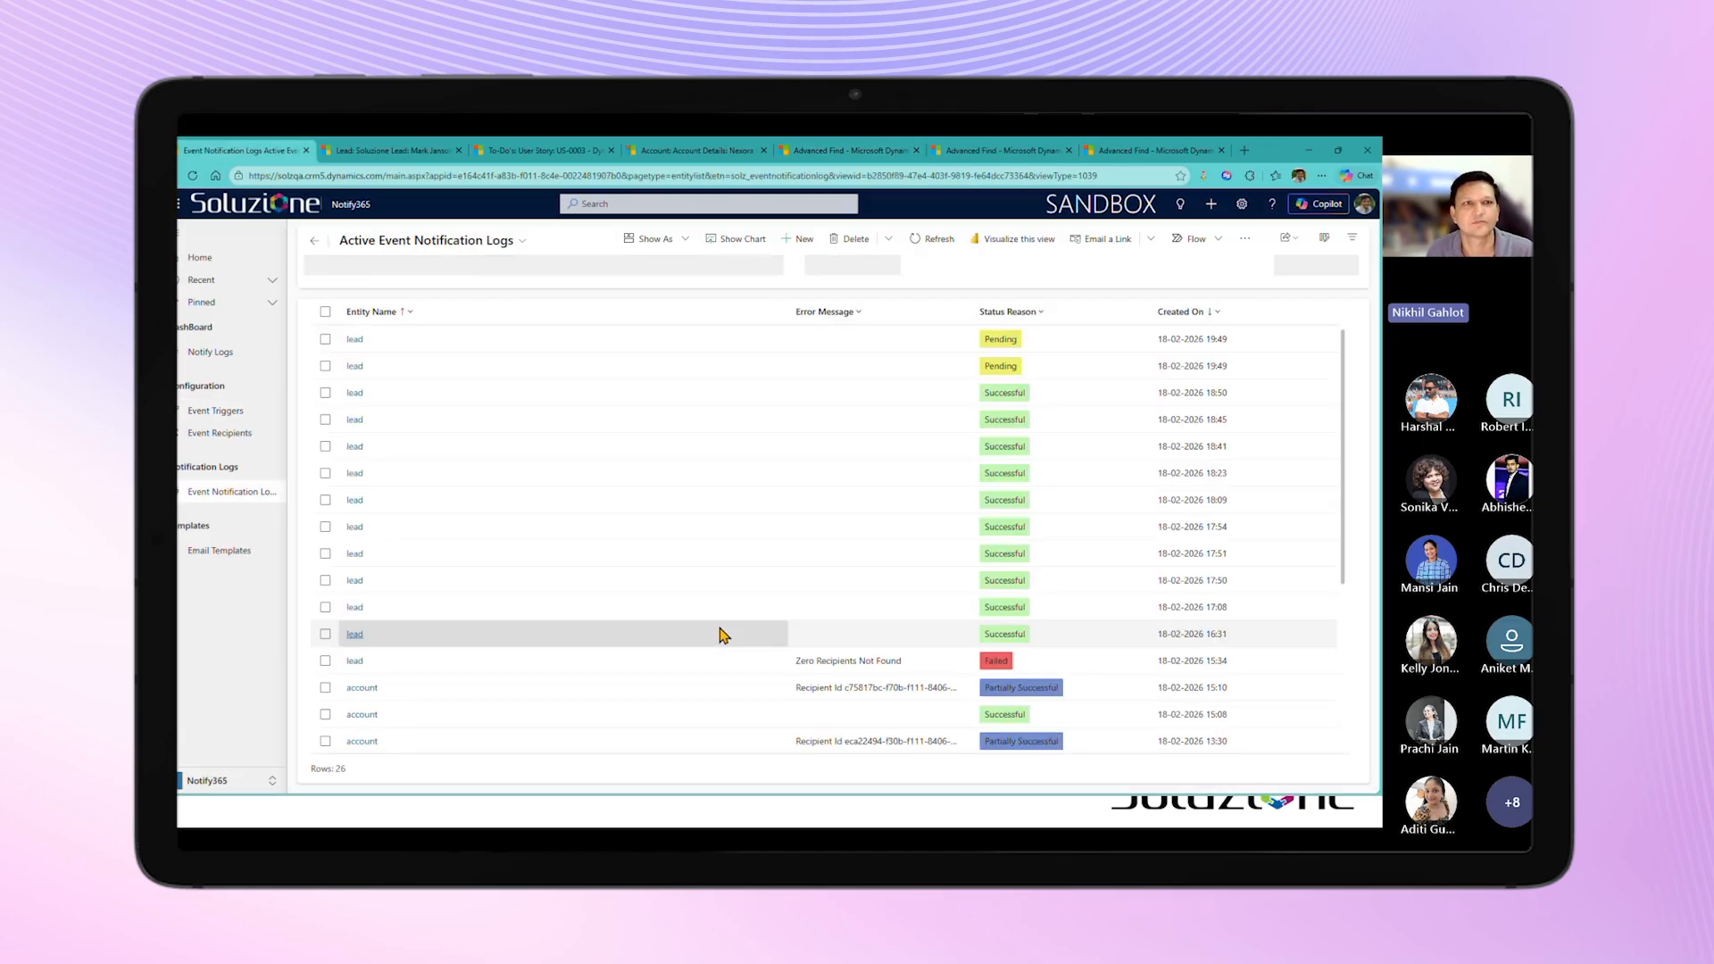
{"action": "left_click", "coordinate": [936, 240]}
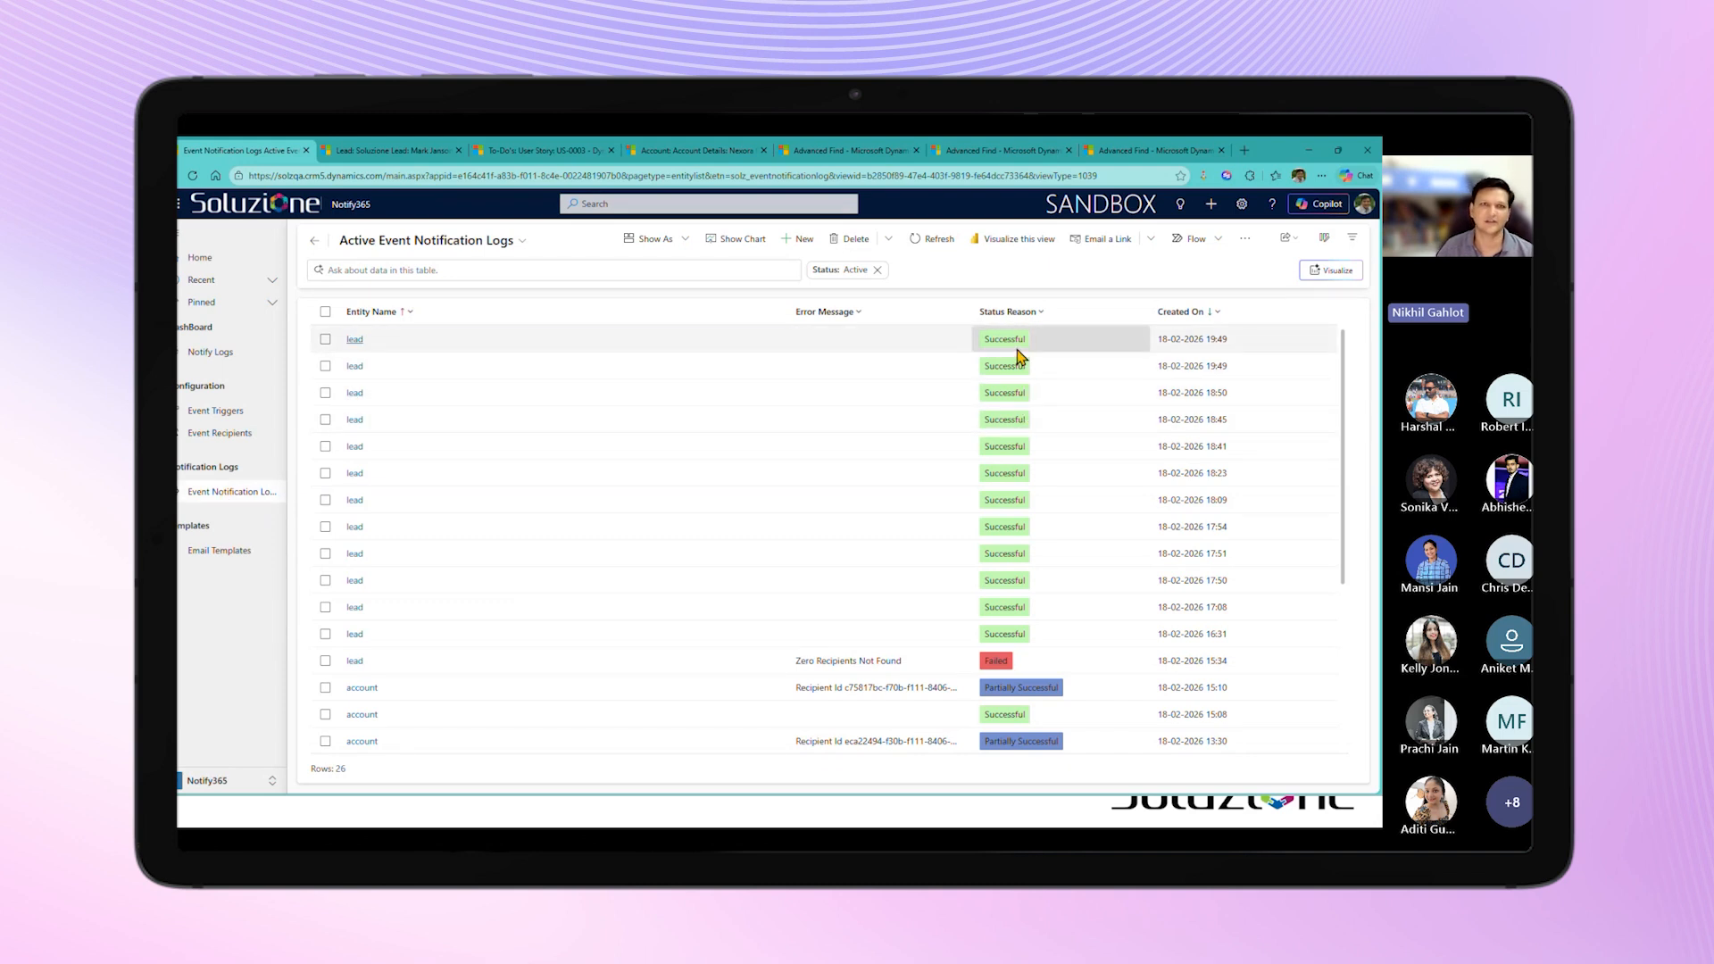
Step: Go back to the Advanced Find results, refresh the email list and widen the Subject column
{"action": "left_click", "coordinate": [896, 152]}
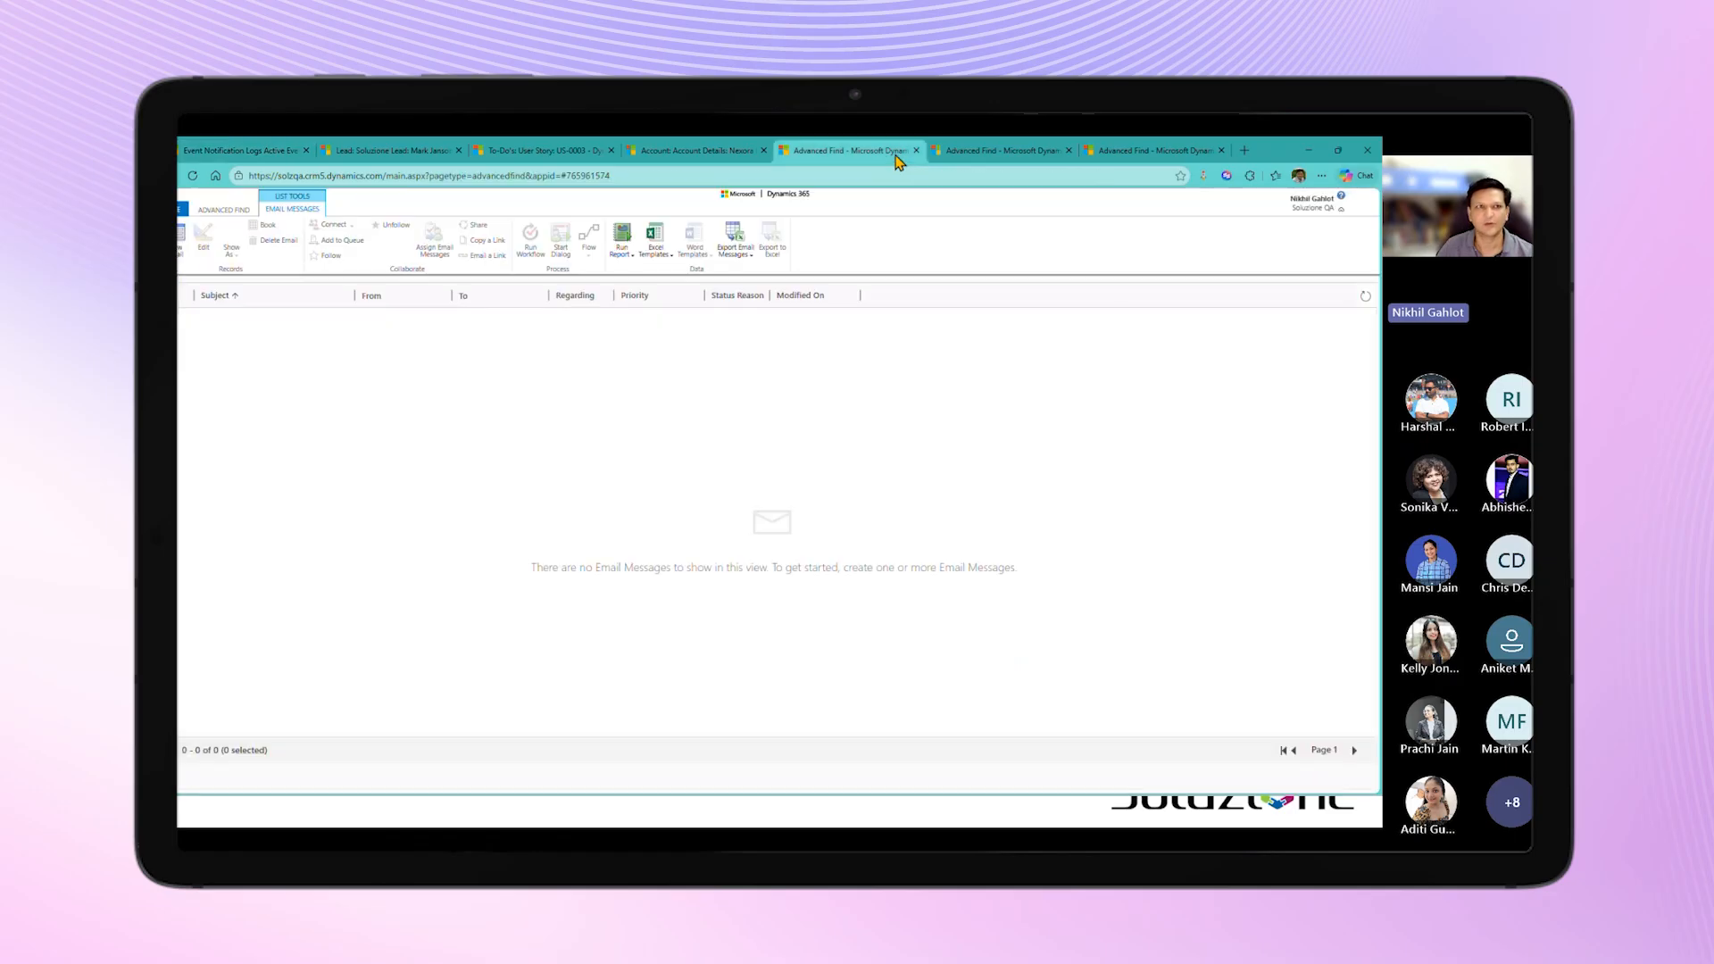
{"action": "left_click", "coordinate": [1365, 297]}
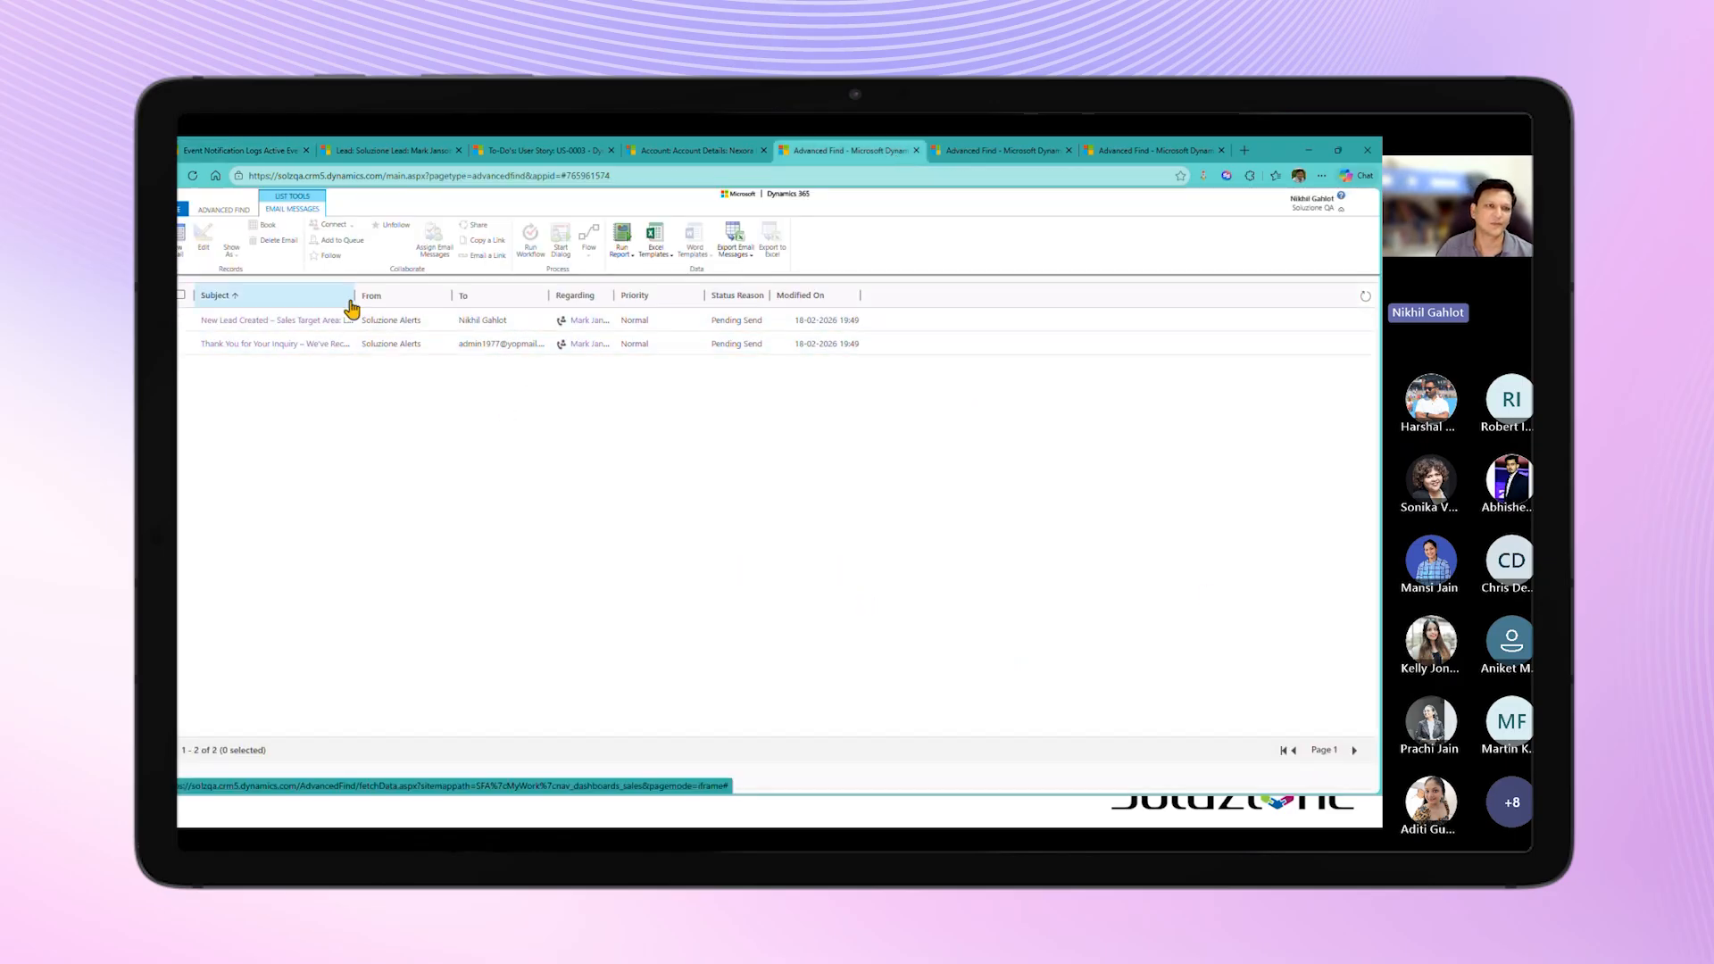
{"action": "left_click_drag", "start_coordinate": [355, 295], "coordinate": [509, 296]}
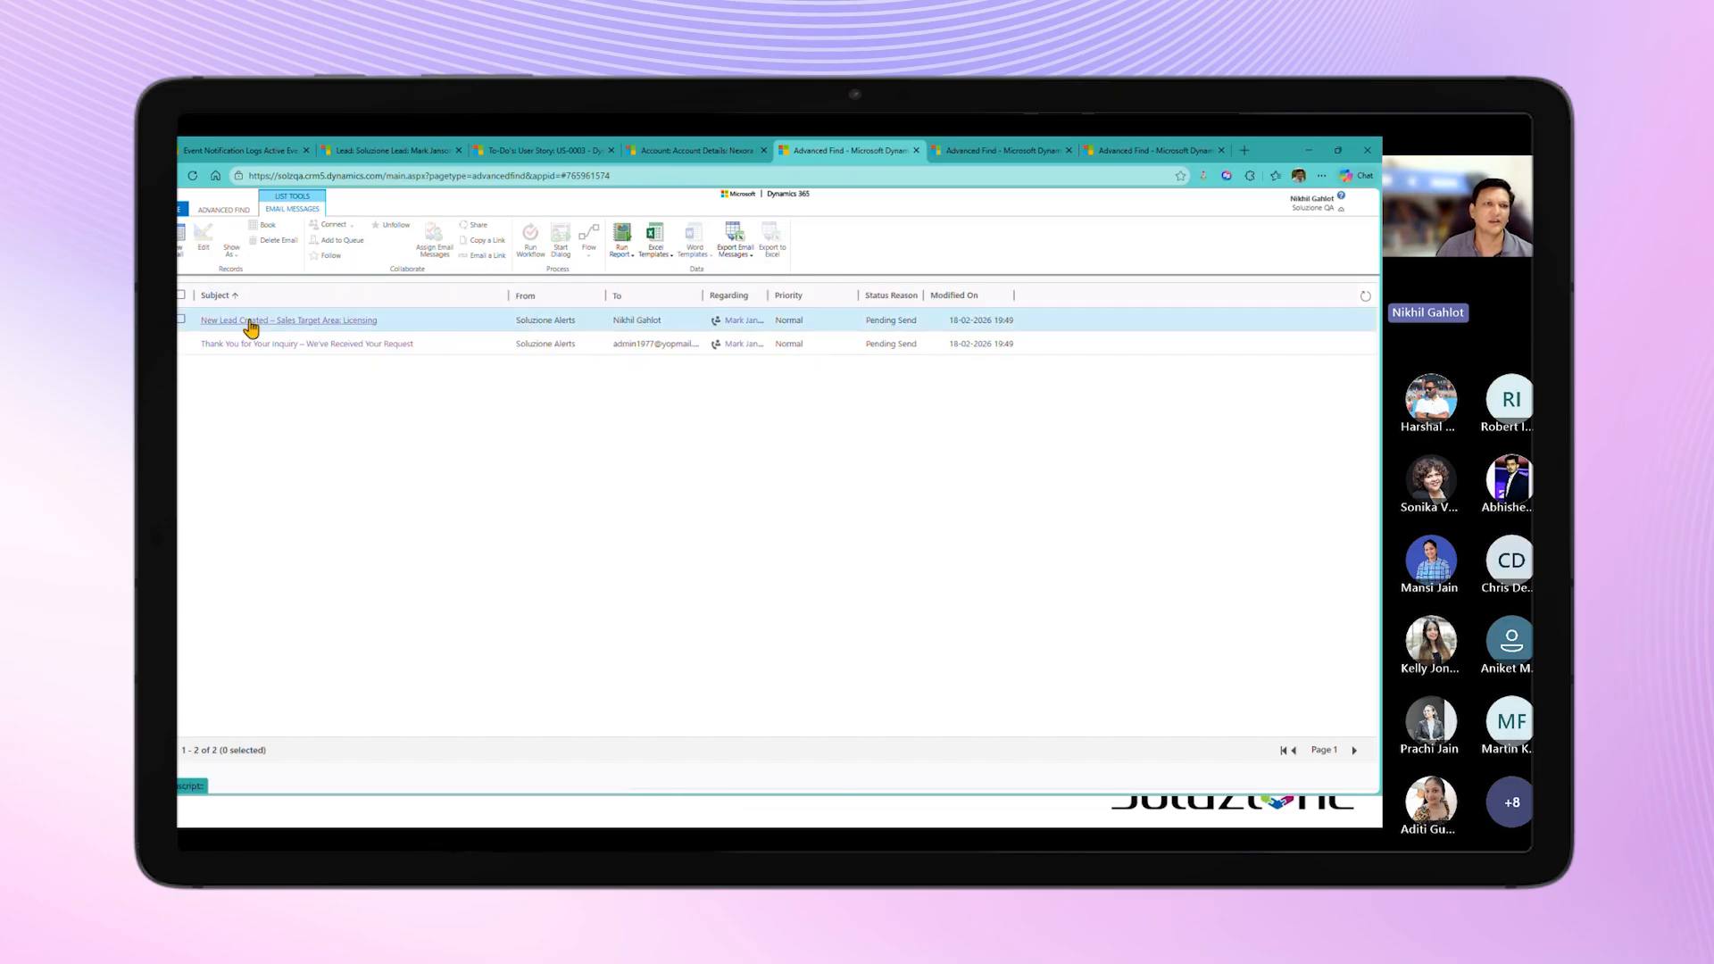
{"action": "double_click", "coordinate": [651, 325]}
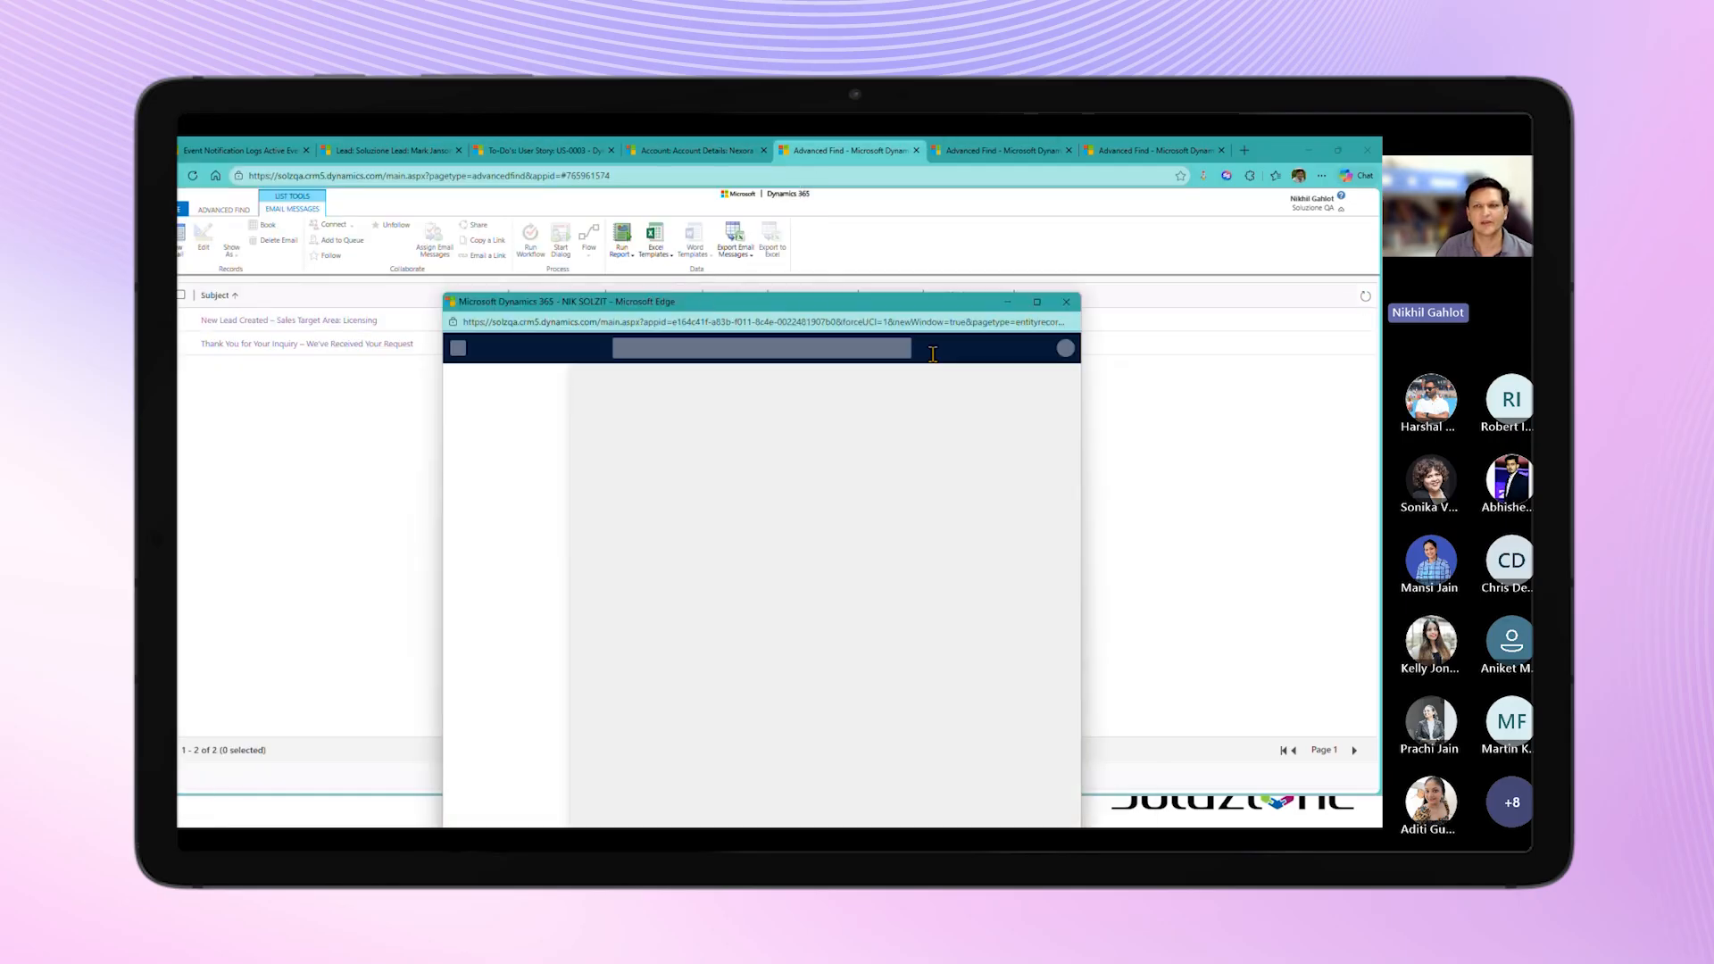
{"action": "left_click", "coordinate": [1037, 301]}
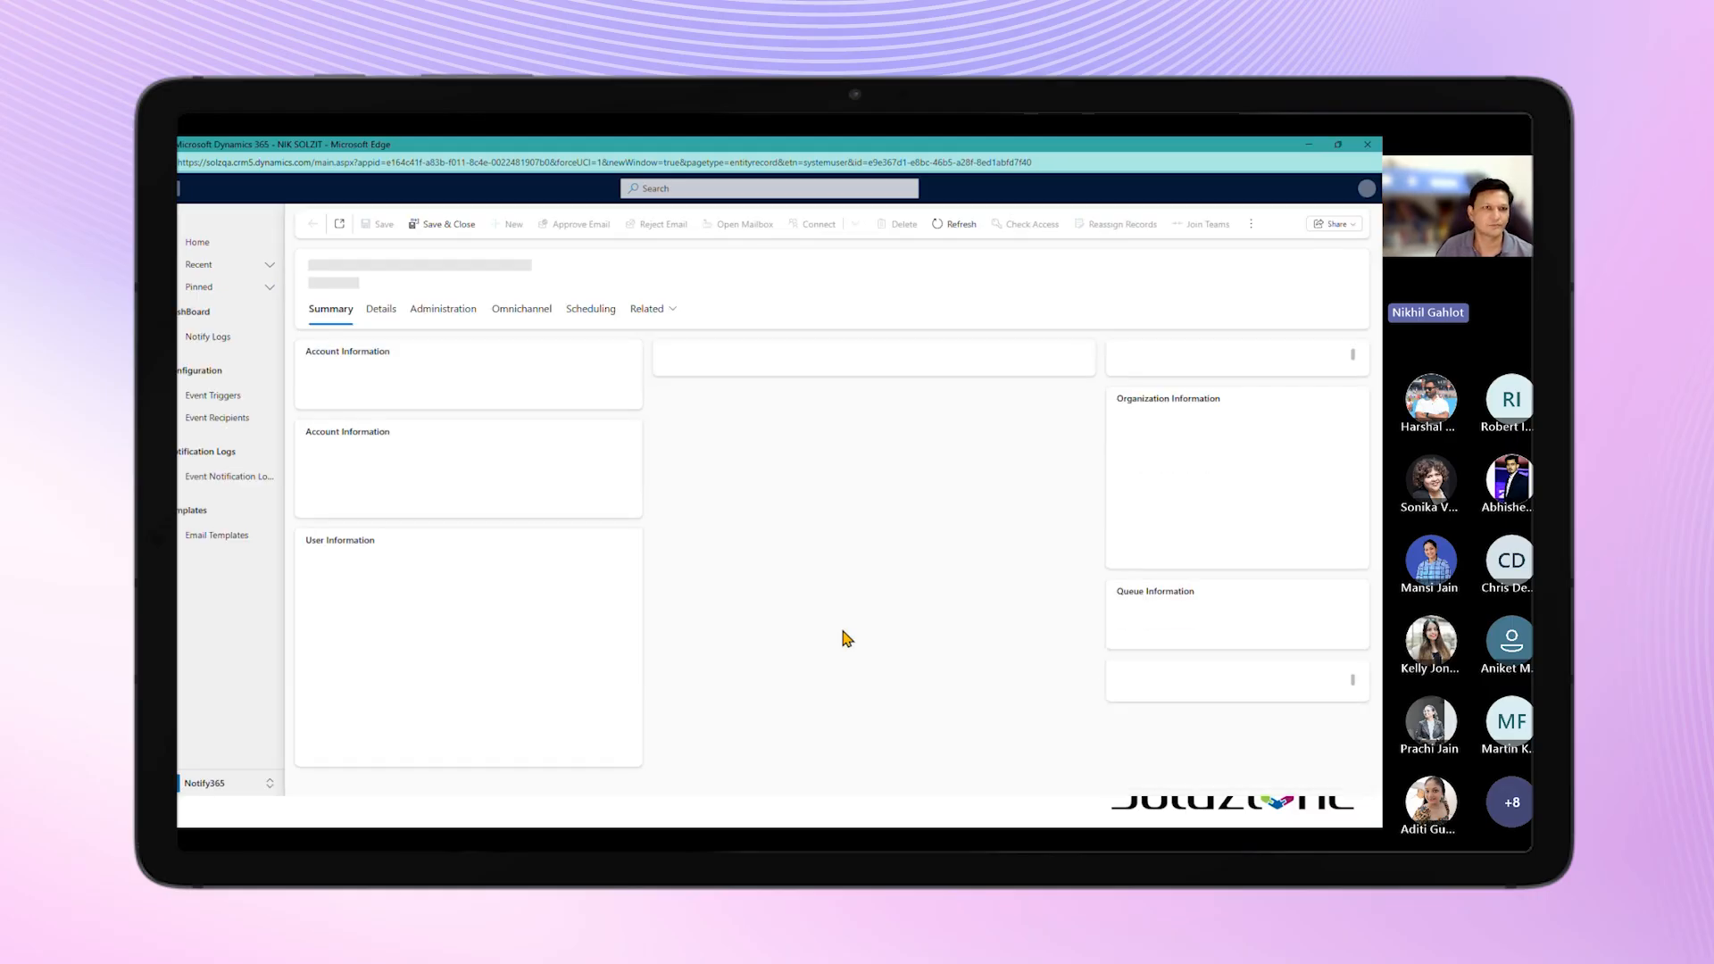
{"action": "left_click", "coordinate": [1368, 145]}
Step: Open the email "New Lead Created – Sales Target Area: Licensing", examine its recipient and body, and close it
{"action": "double_click", "coordinate": [303, 323]}
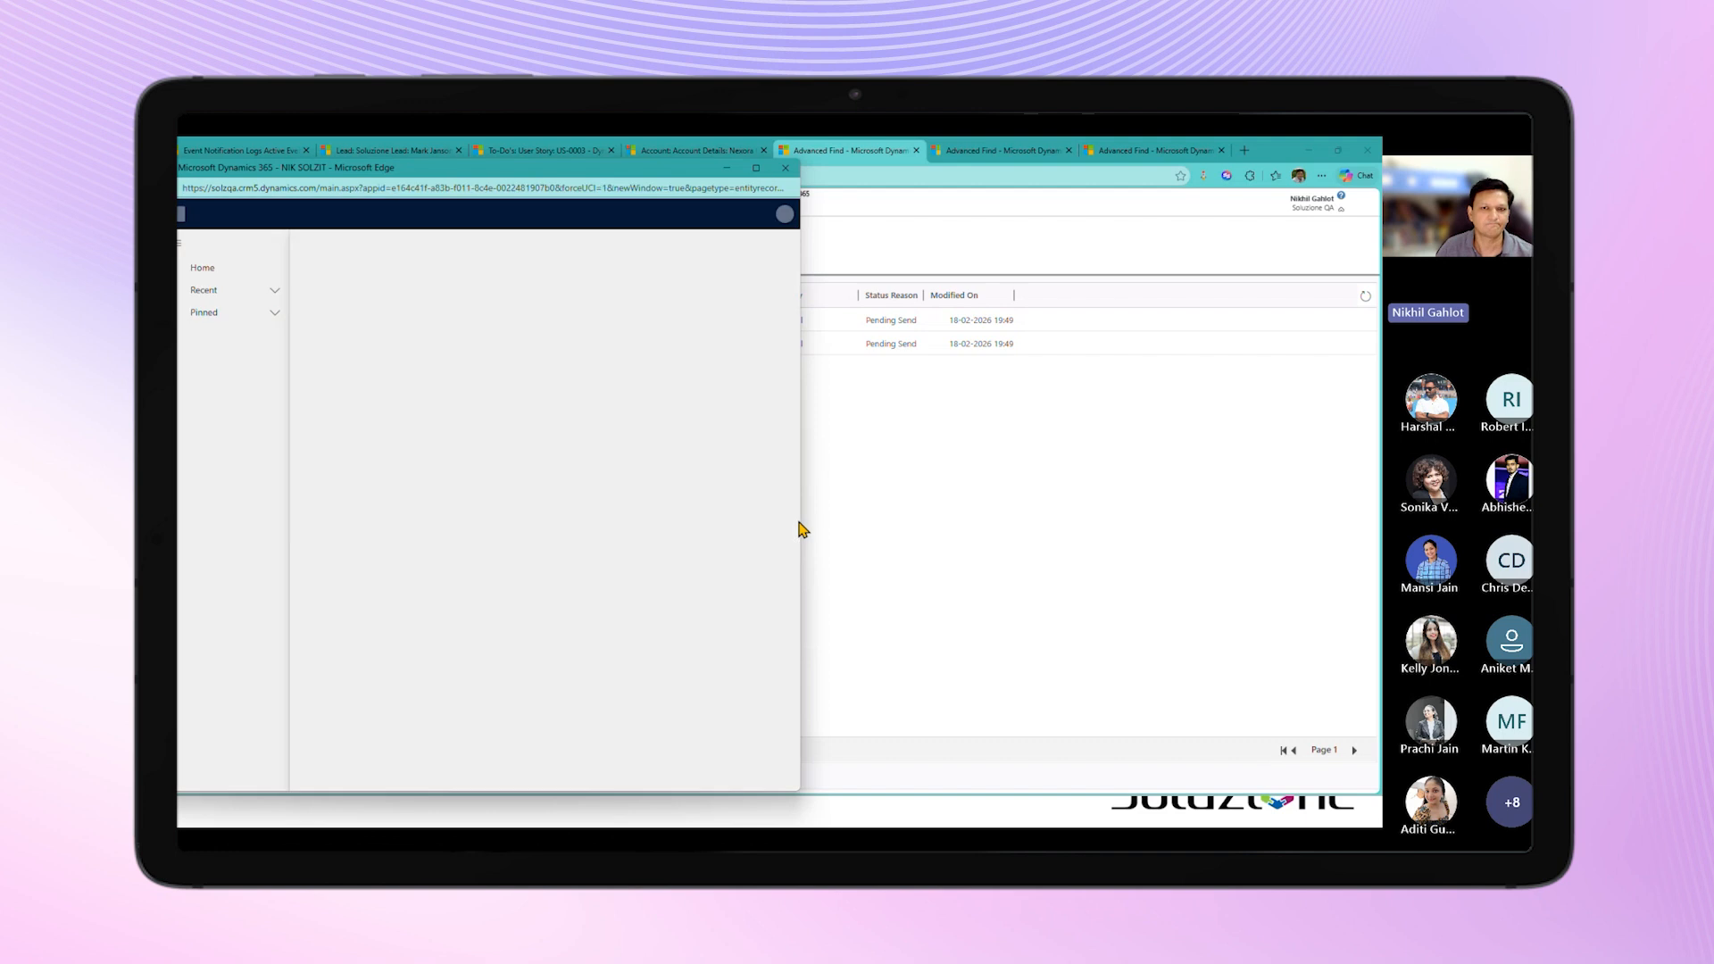
{"action": "left_click_drag", "start_coordinate": [801, 520], "coordinate": [1045, 524]}
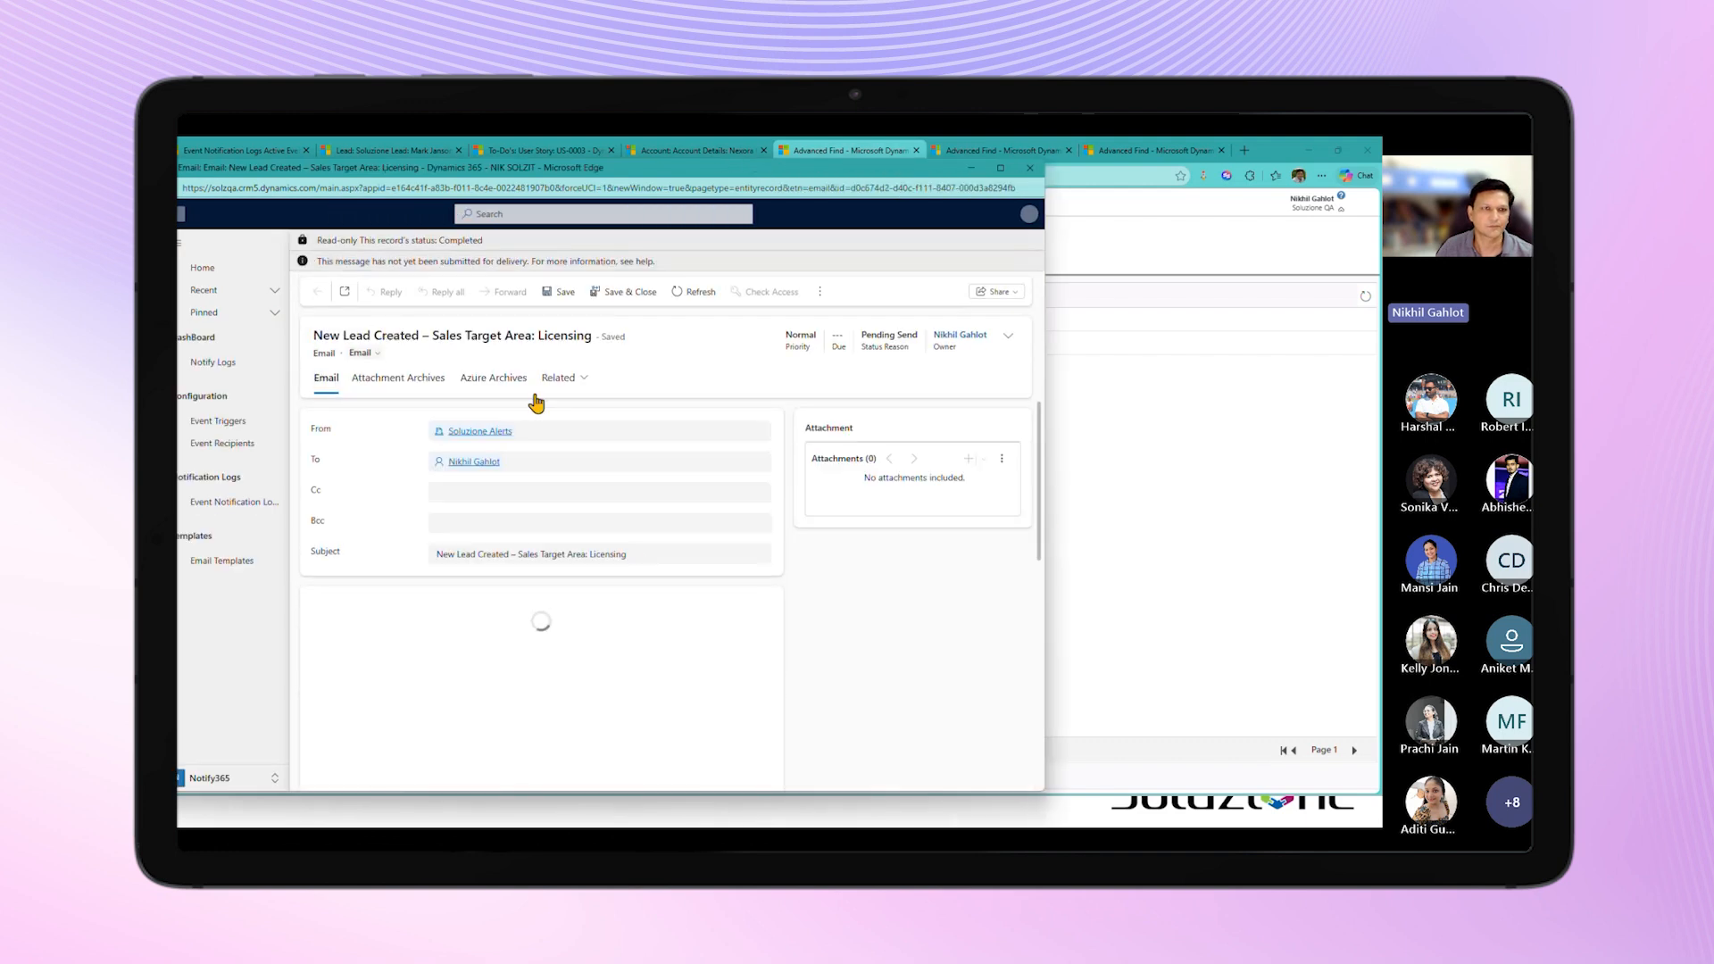
{"action": "scroll", "coordinate": [517, 600], "scroll_direction": "down", "scroll_amount": 1}
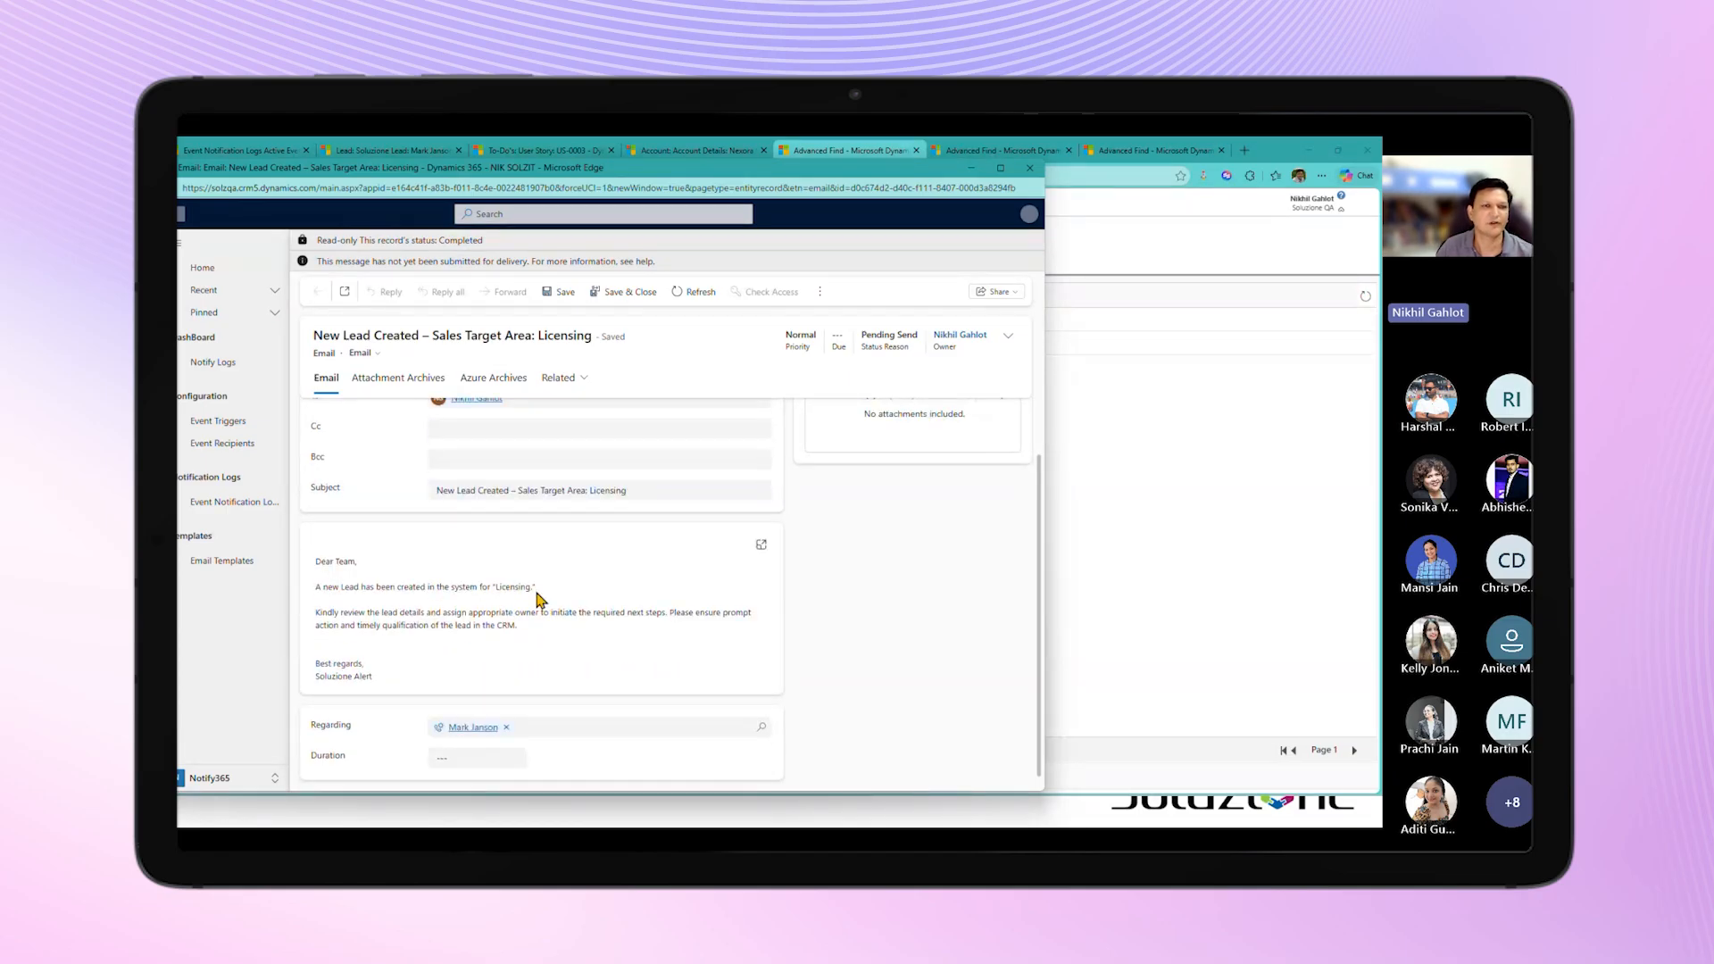
{"action": "scroll", "coordinate": [540, 598], "scroll_direction": "up", "scroll_amount": 1}
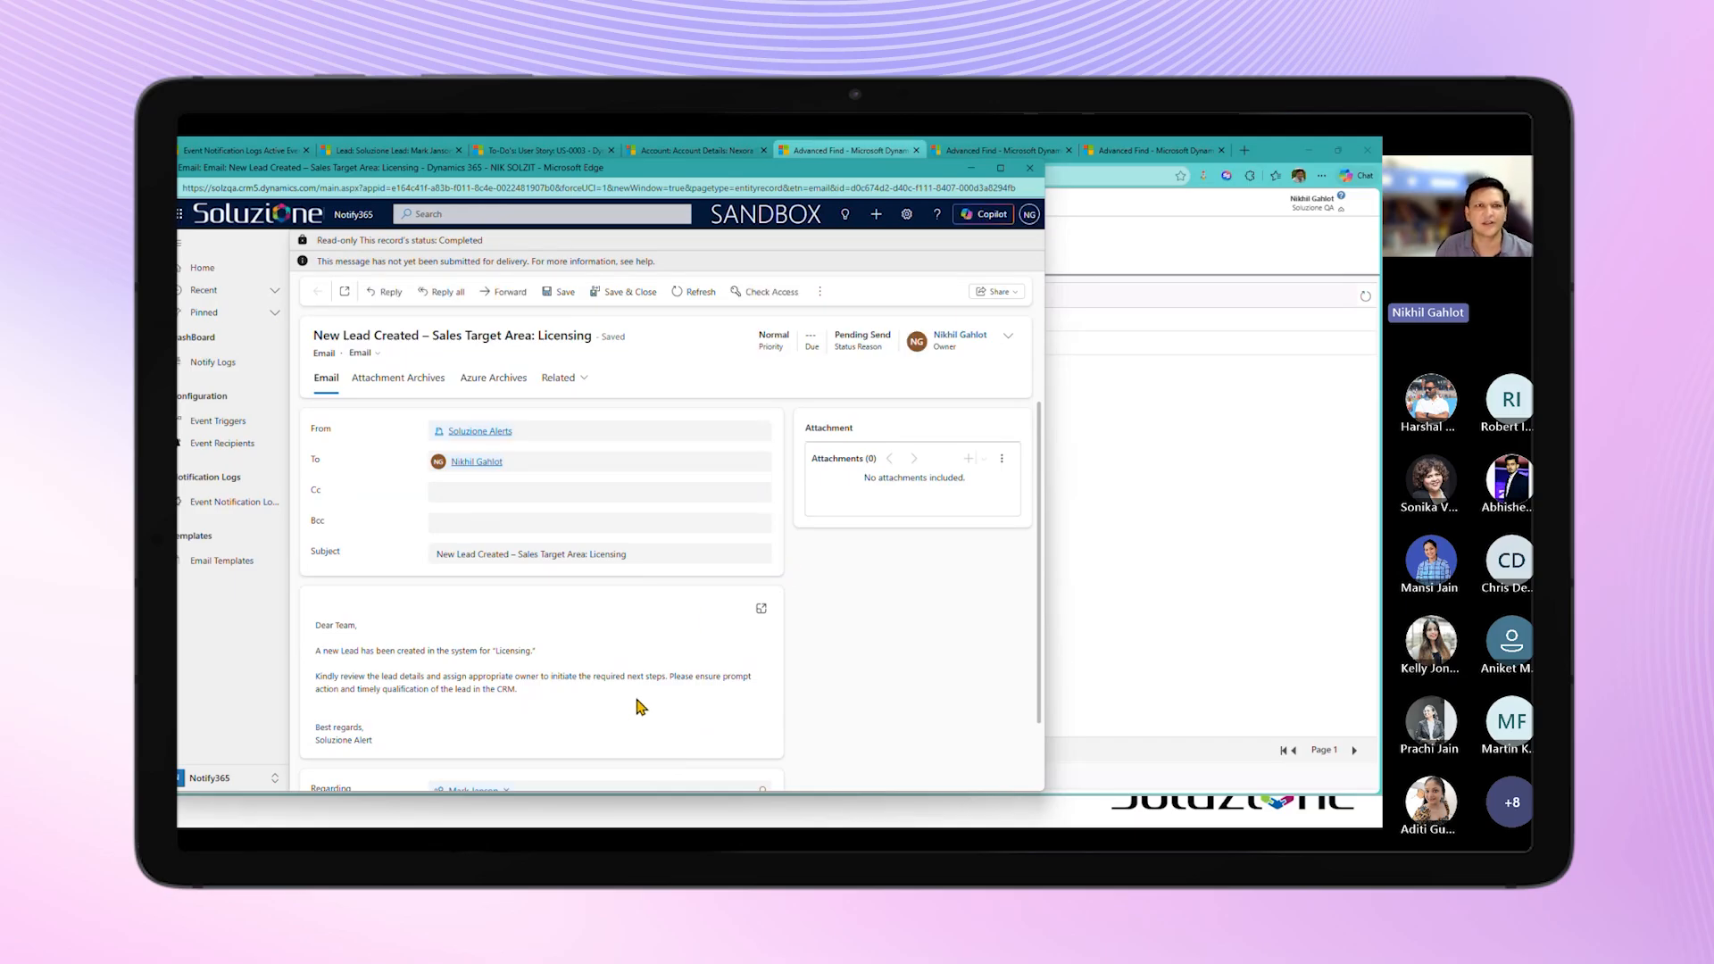
{"action": "left_click", "coordinate": [1029, 168]}
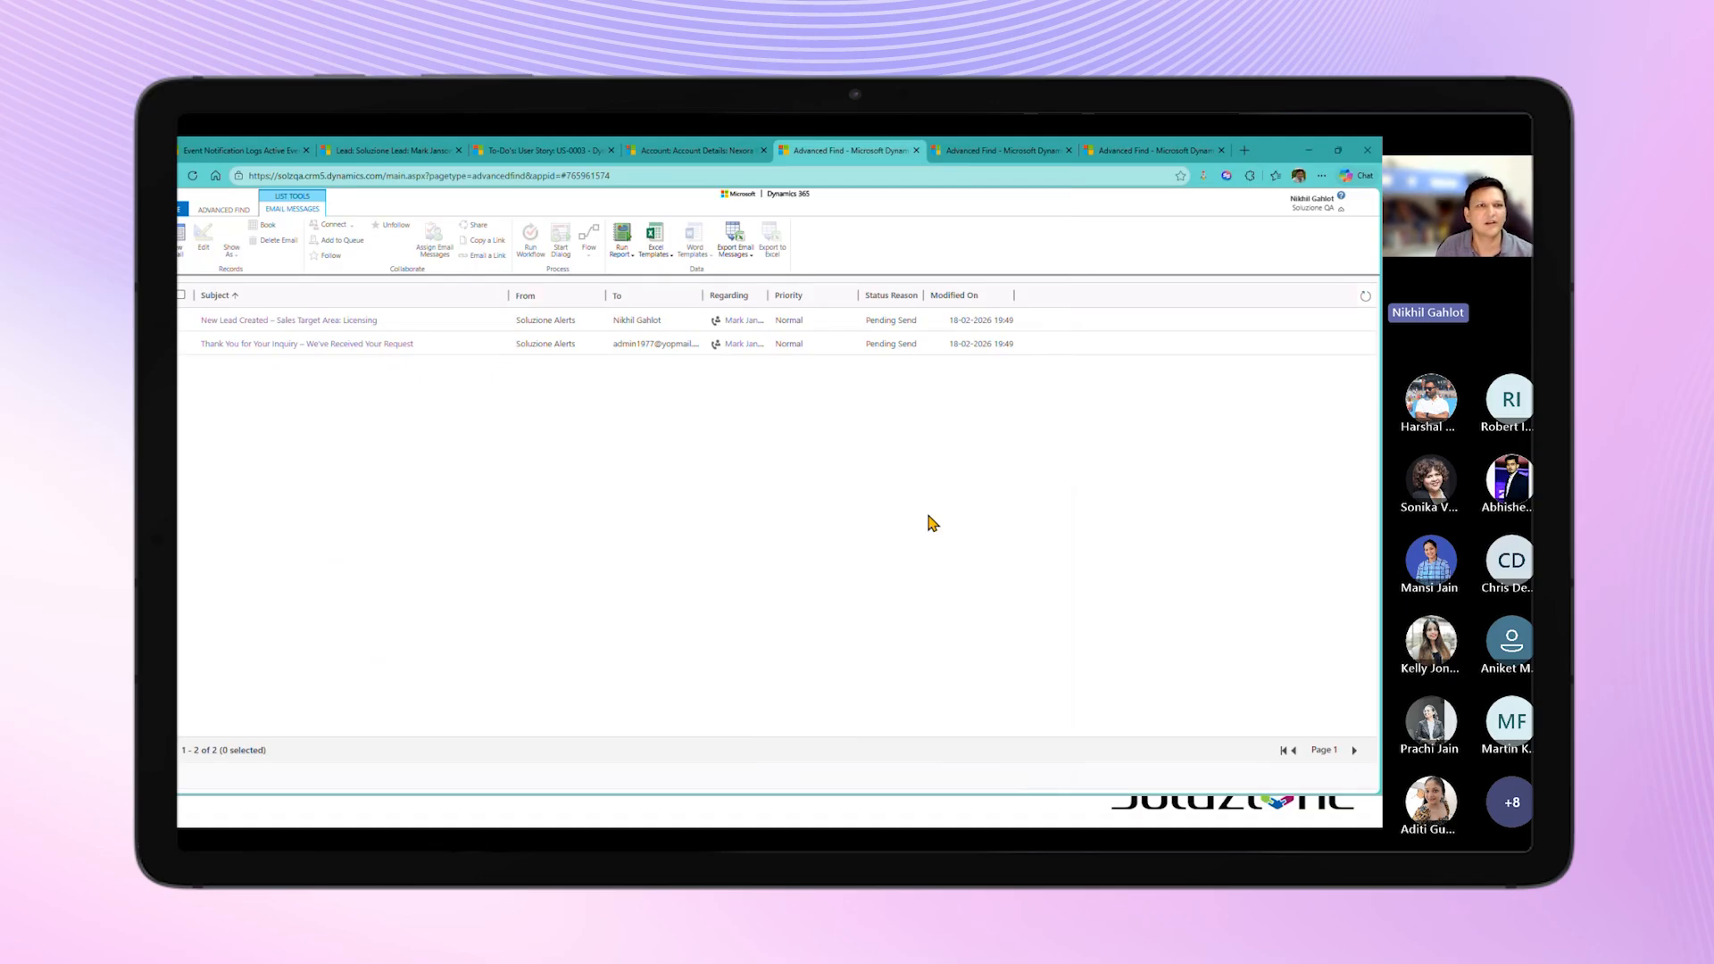
Step: Open the email "Thank You for Your Inquiry – We've Received Your Request", examine its recipient and body, and close it
{"action": "double_click", "coordinate": [1182, 352]}
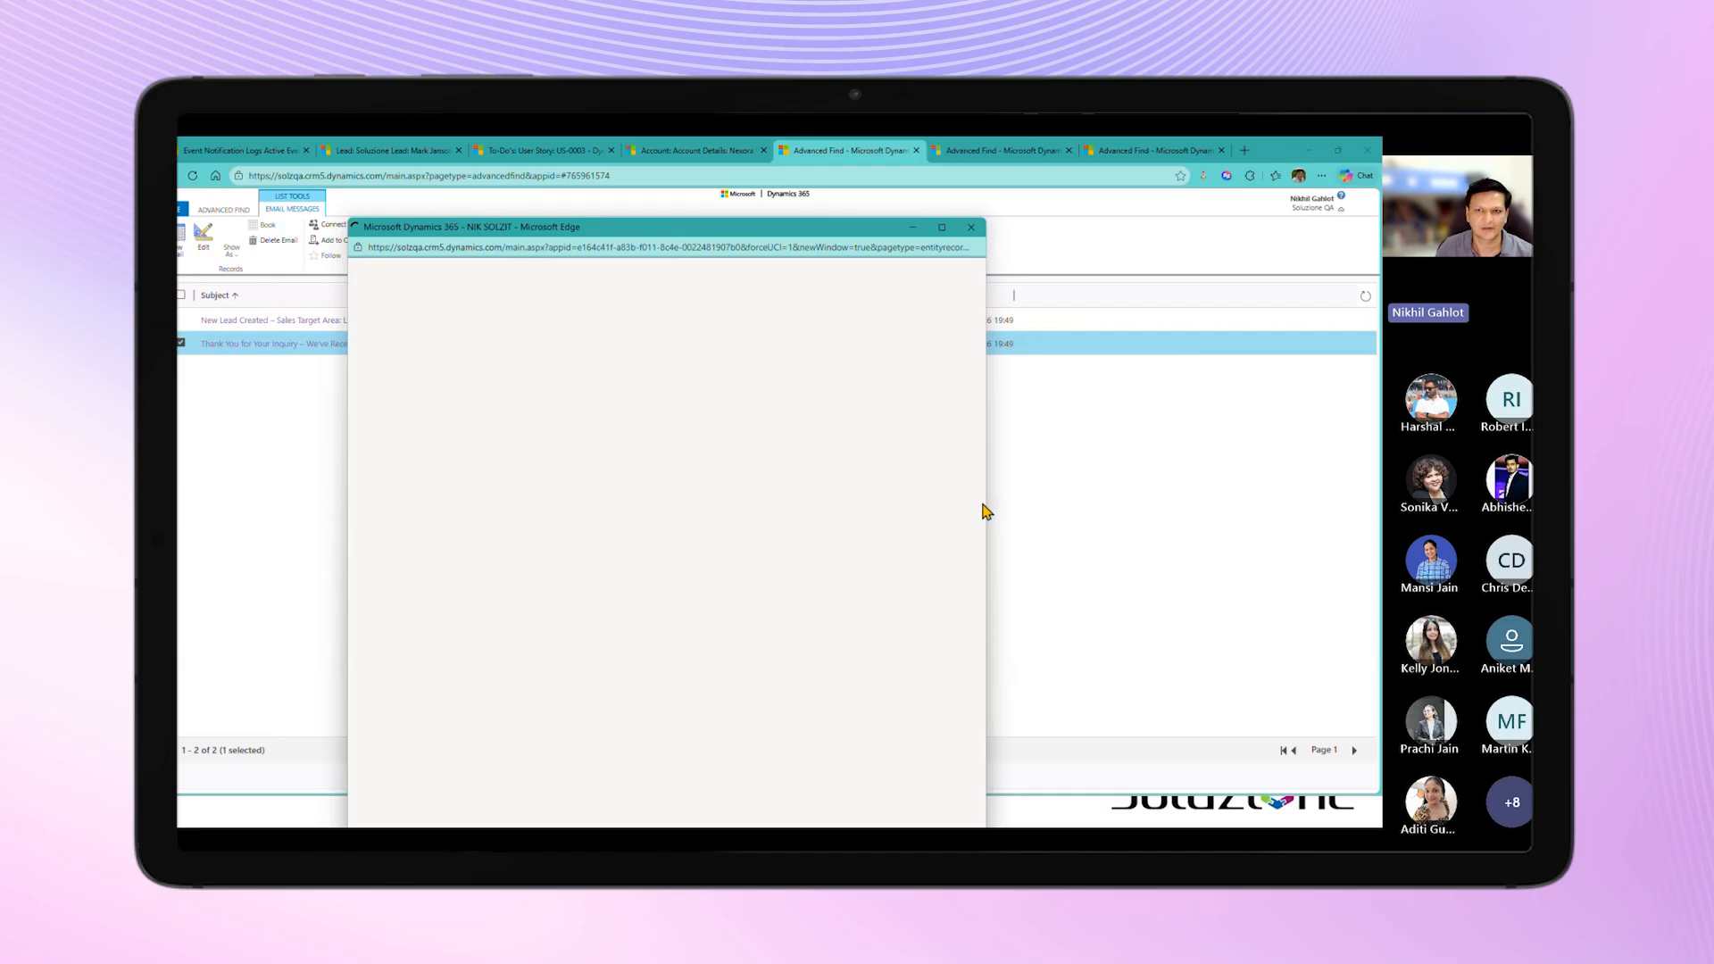
{"action": "left_click_drag", "start_coordinate": [986, 505], "coordinate": [1185, 501]}
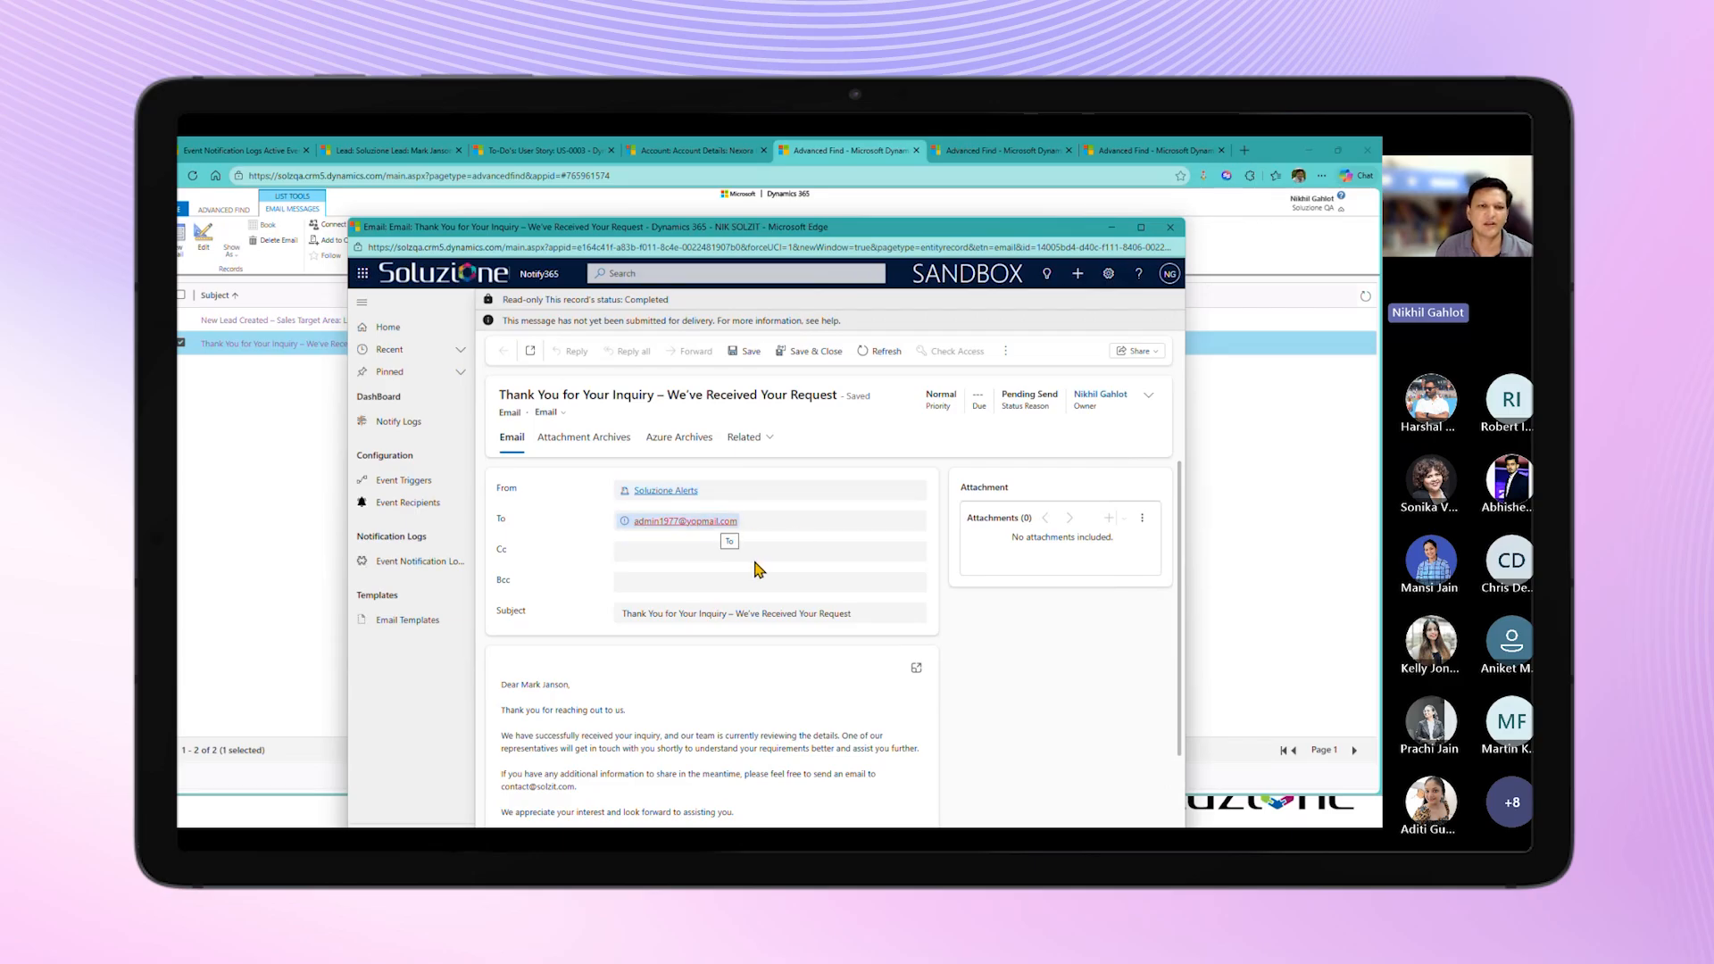
{"action": "scroll", "coordinate": [756, 566], "scroll_direction": "down", "scroll_amount": 1}
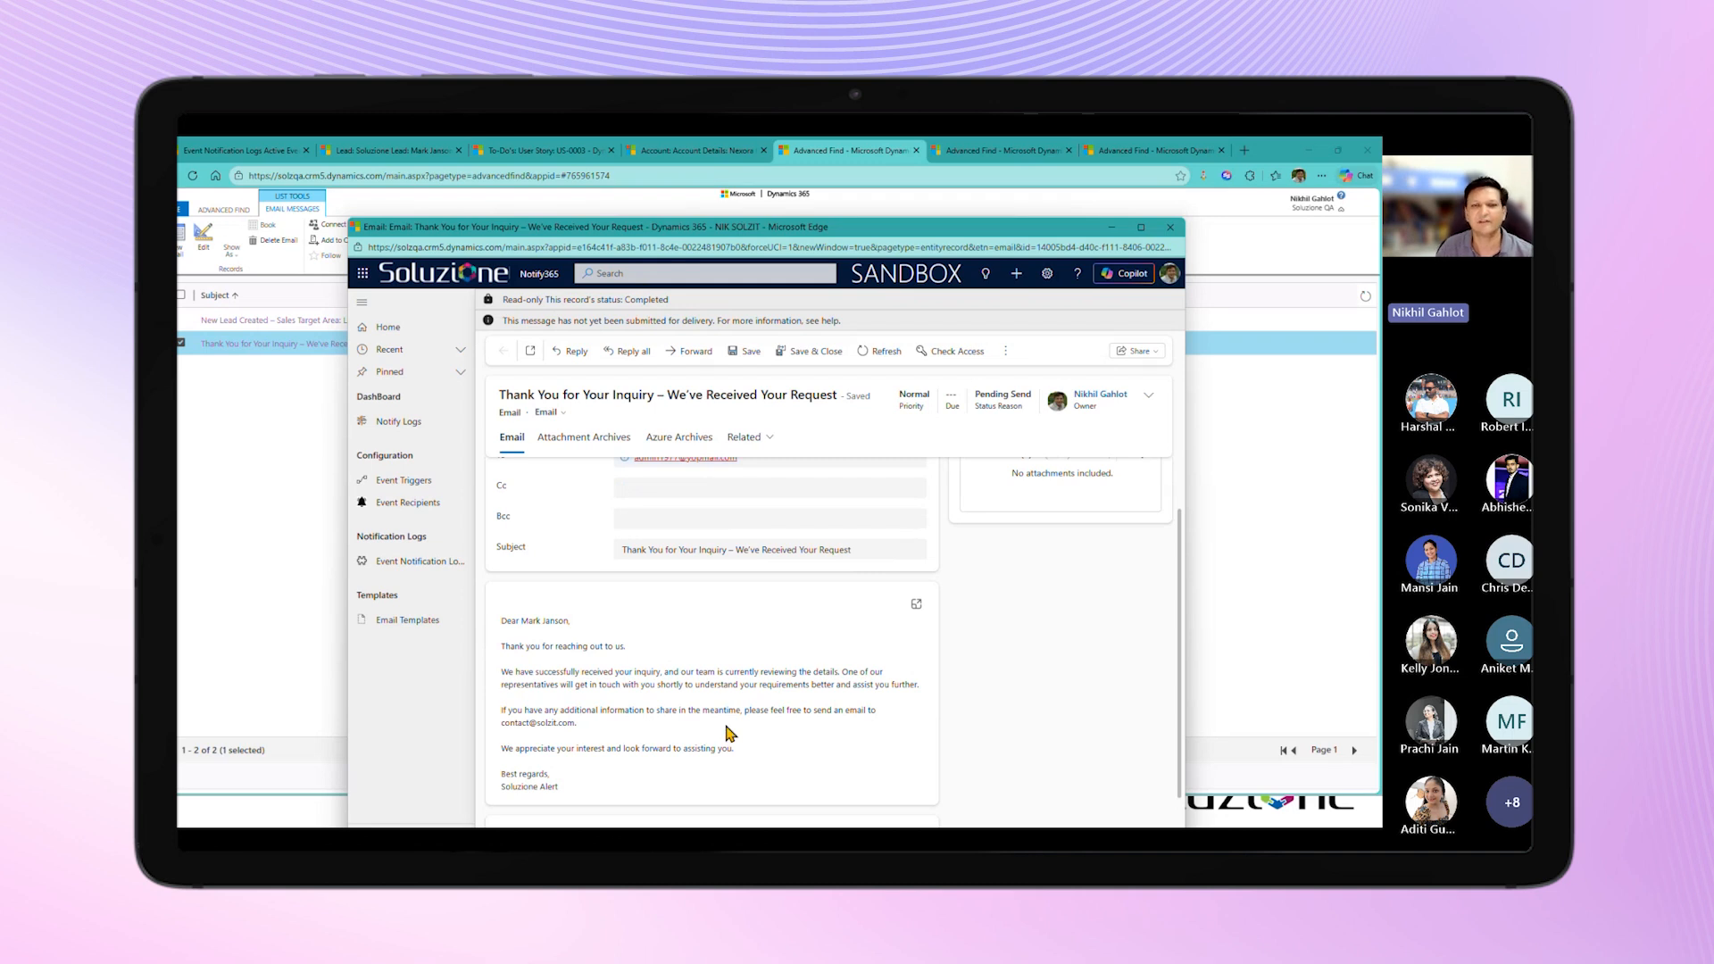
{"action": "left_click", "coordinate": [1170, 227]}
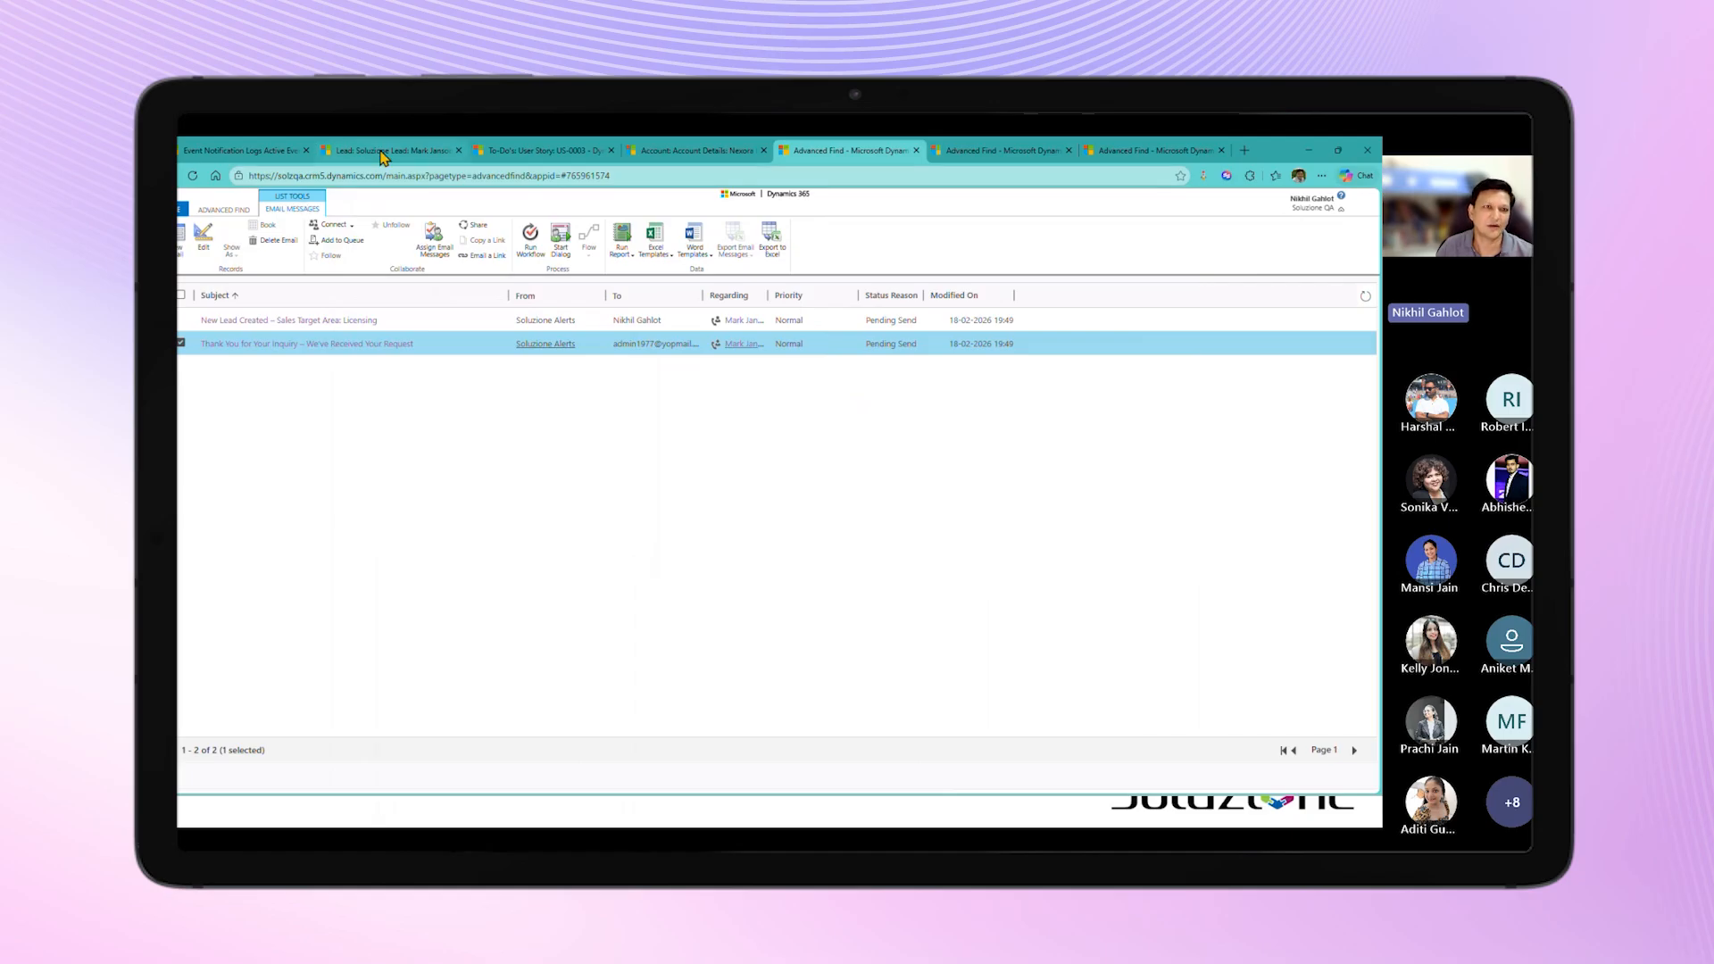
Step: Return to the Leads list, start a new lead and set its Sales Target Area to Digital Marketing Services
{"action": "left_click", "coordinate": [380, 152]}
{"action": "left_click", "coordinate": [223, 434]}
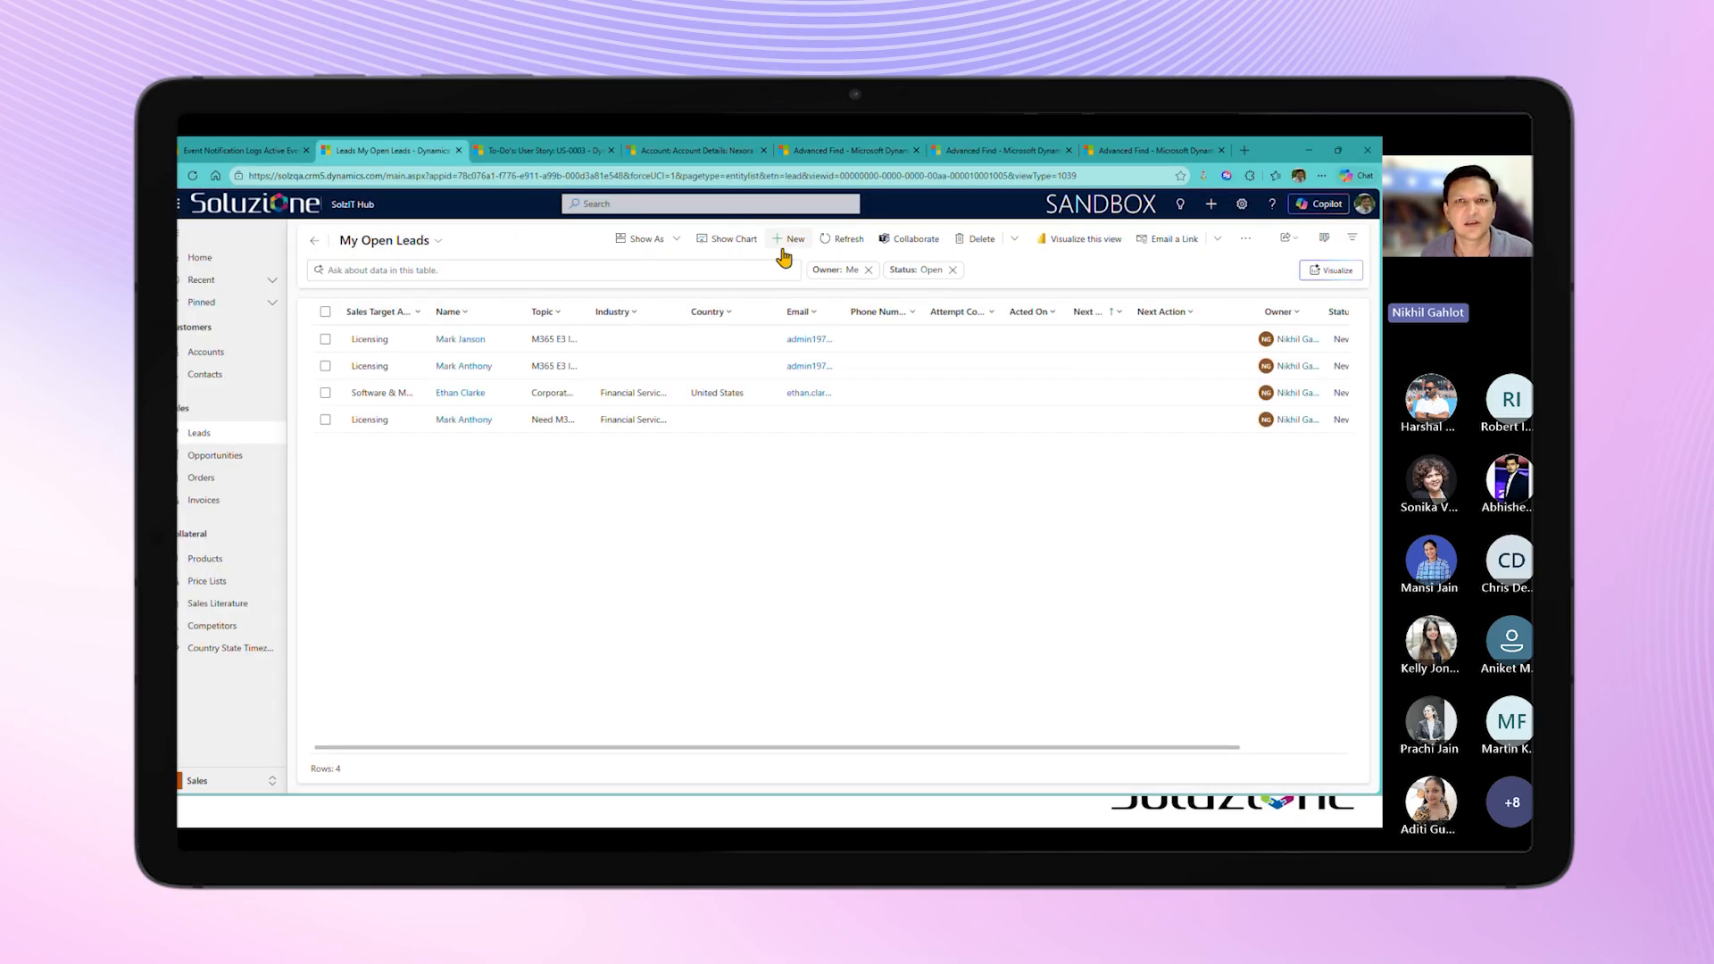
{"action": "left_click", "coordinate": [790, 239]}
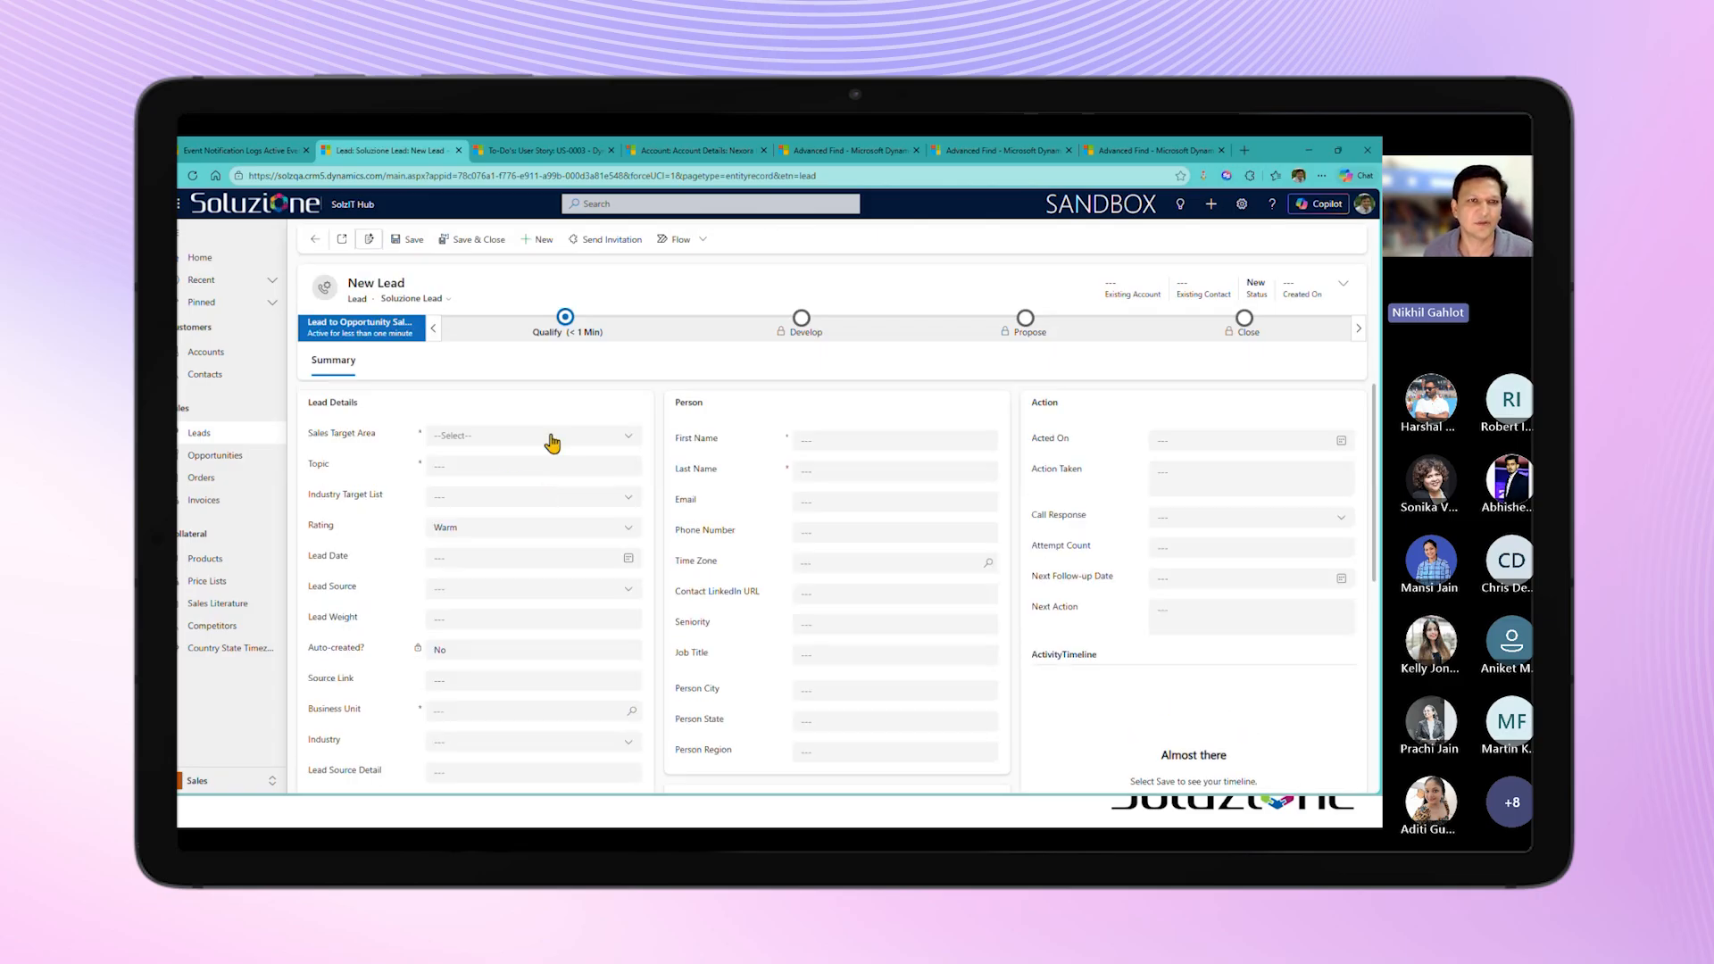
{"action": "left_click", "coordinate": [553, 438]}
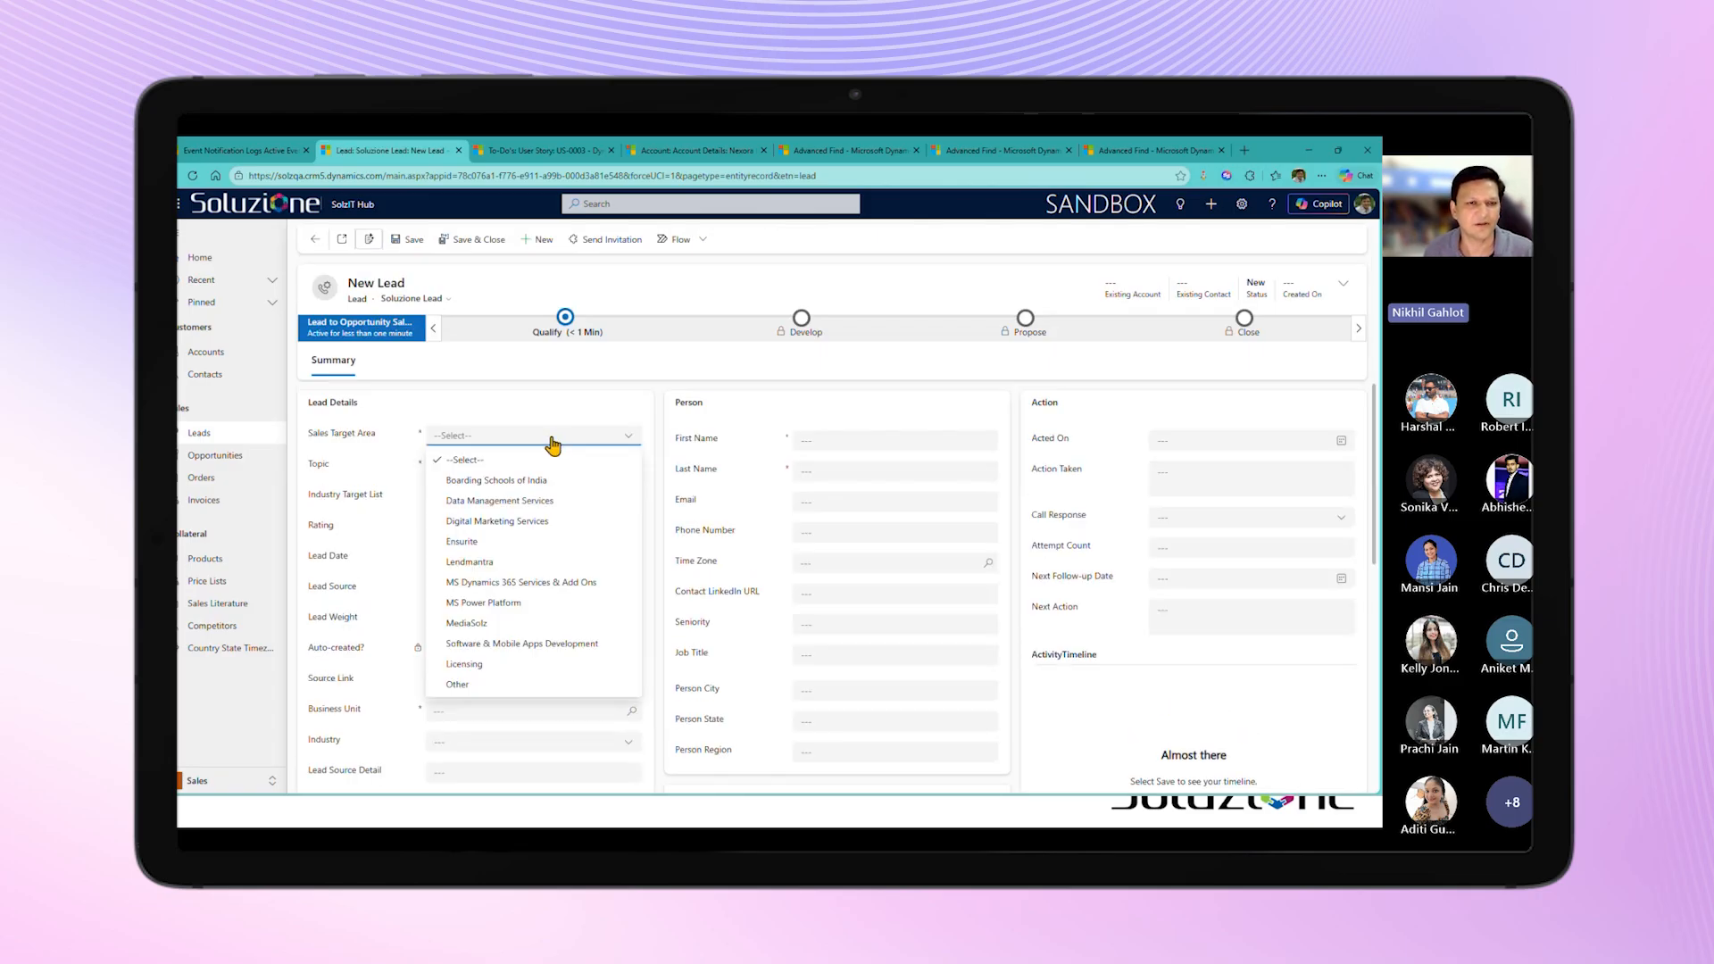
{"action": "left_click", "coordinate": [524, 521]}
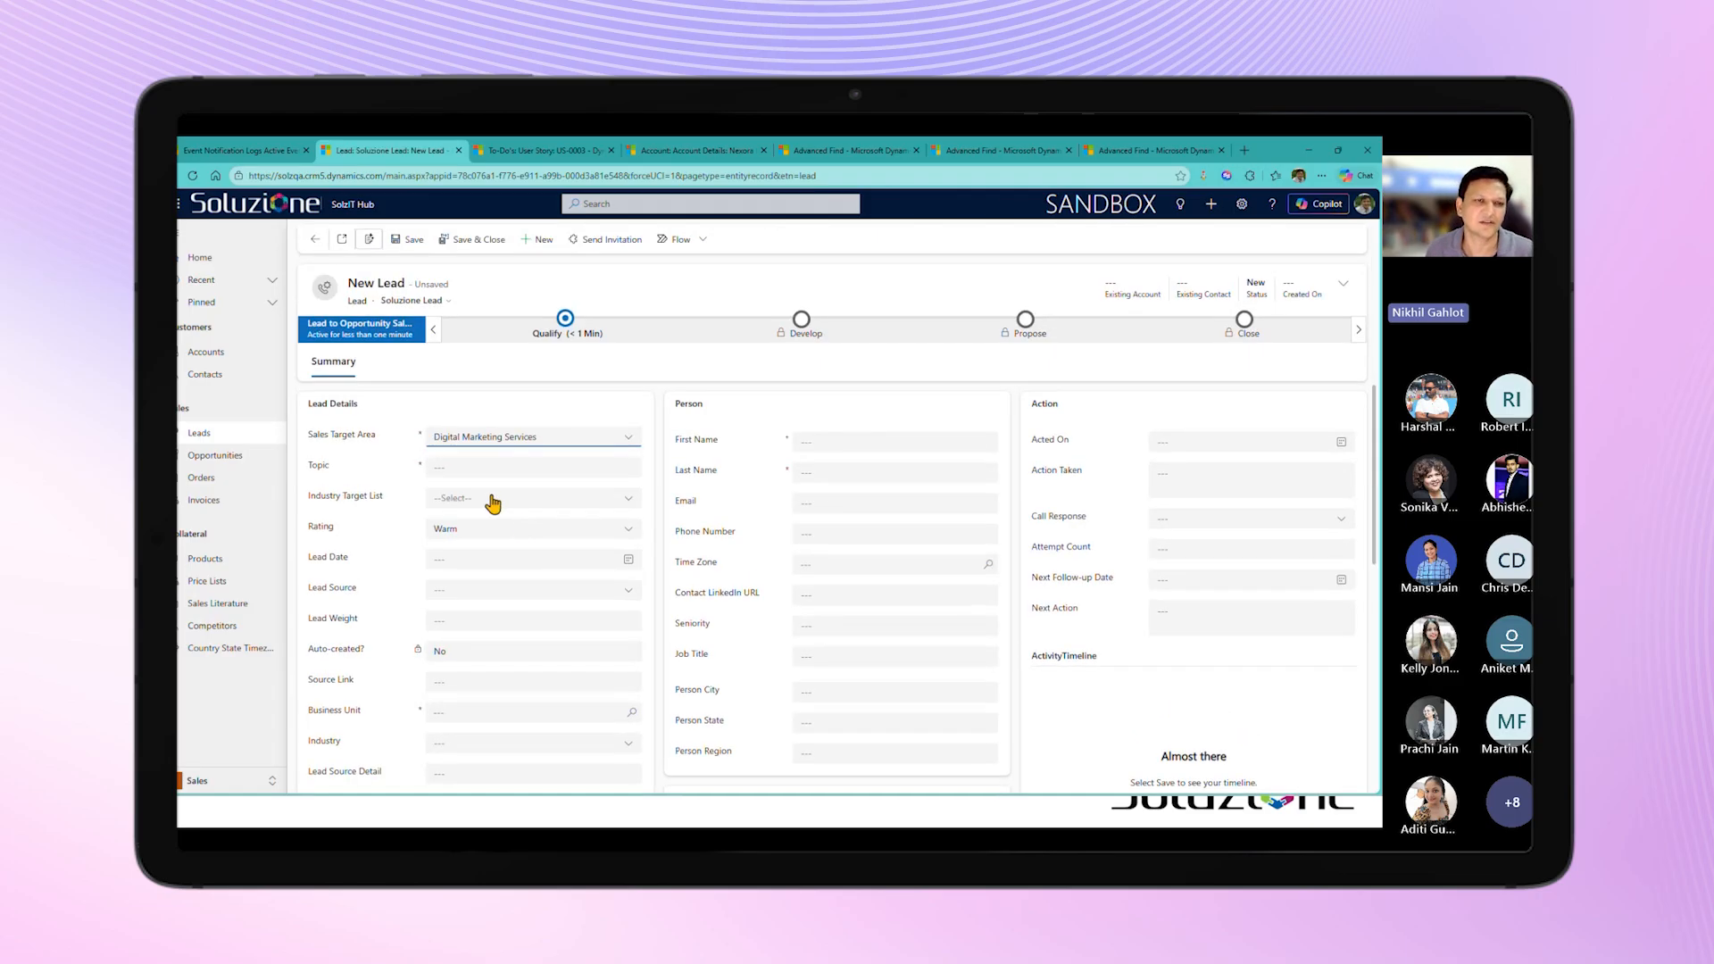
Step: Set the lead's Topic to "Need SEO and SMO" and its Business Unit to Soluzione IT Services Pvt. Ltd
{"action": "left_click", "coordinate": [487, 466]}
{"action": "type", "text": "Need SE"}
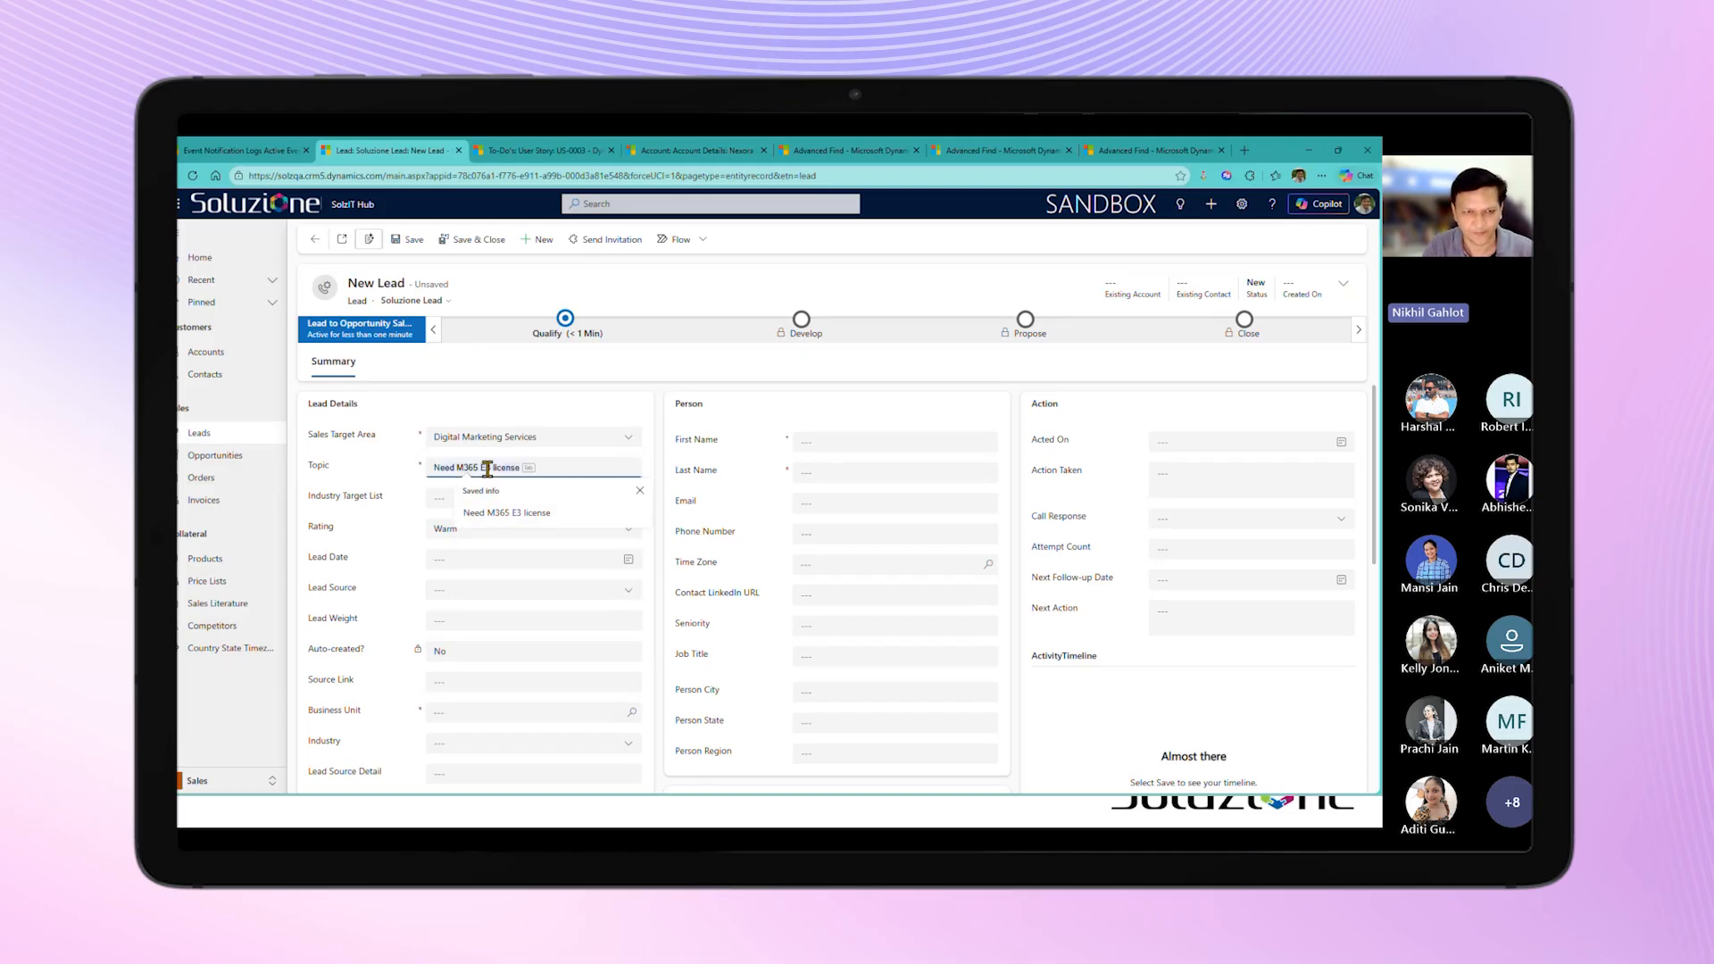
{"action": "type", "text": "O an"}
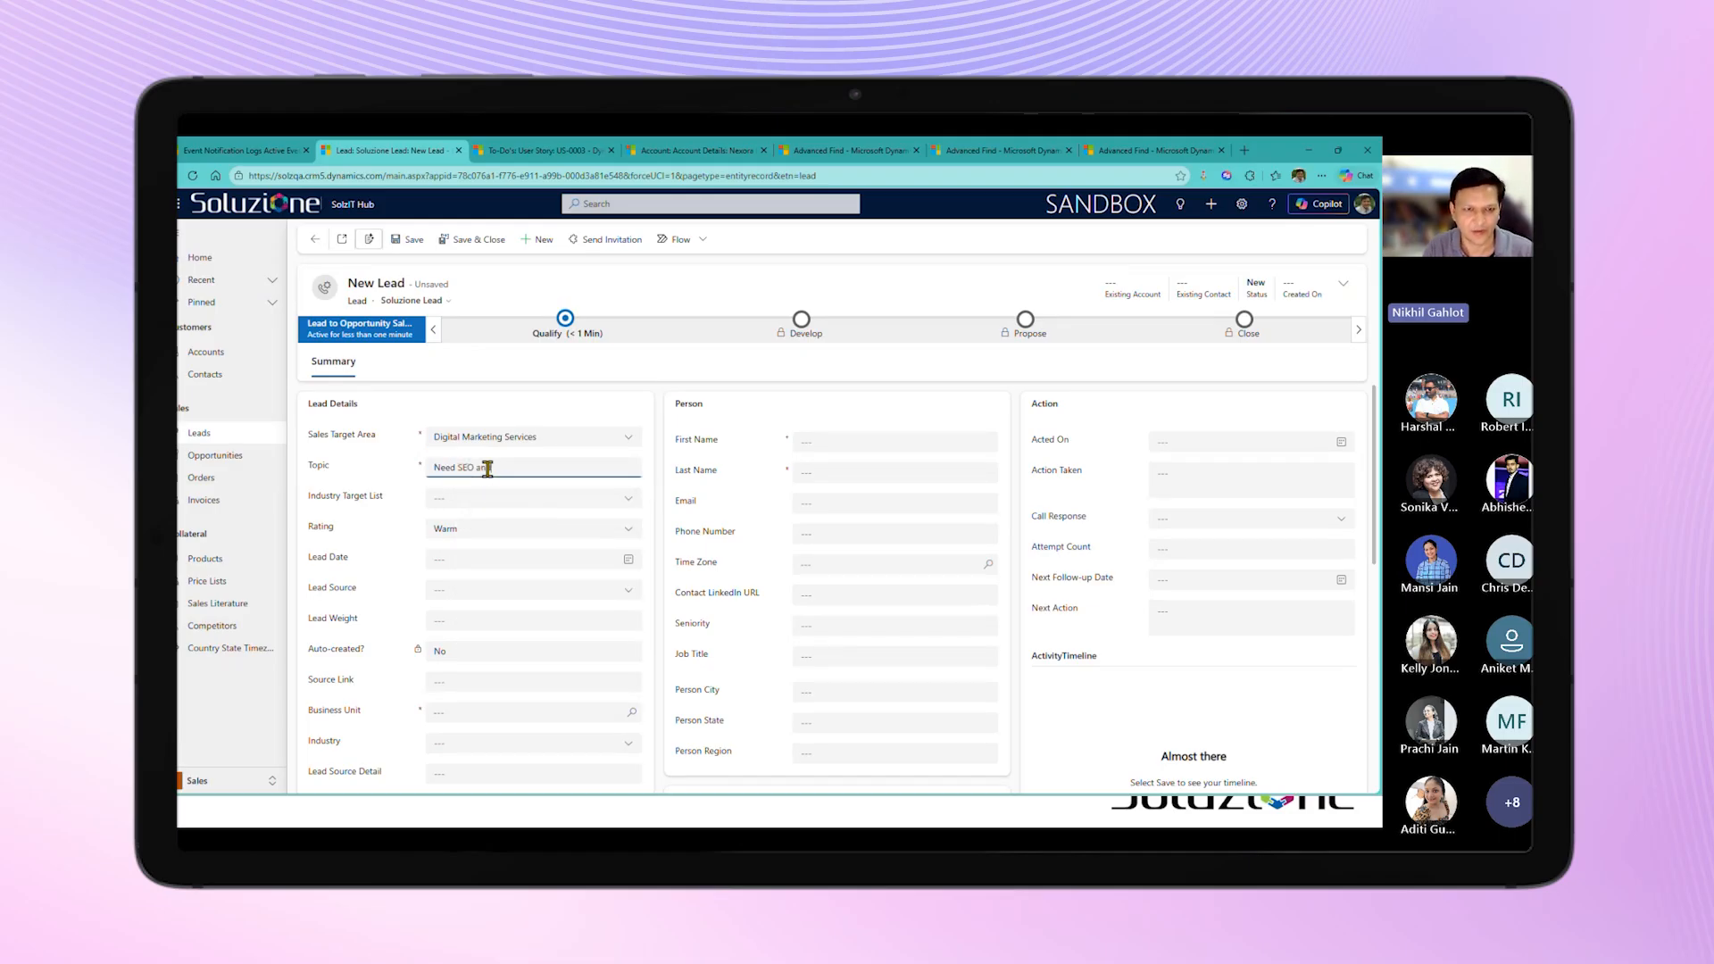
{"action": "type", "text": "d SMO"}
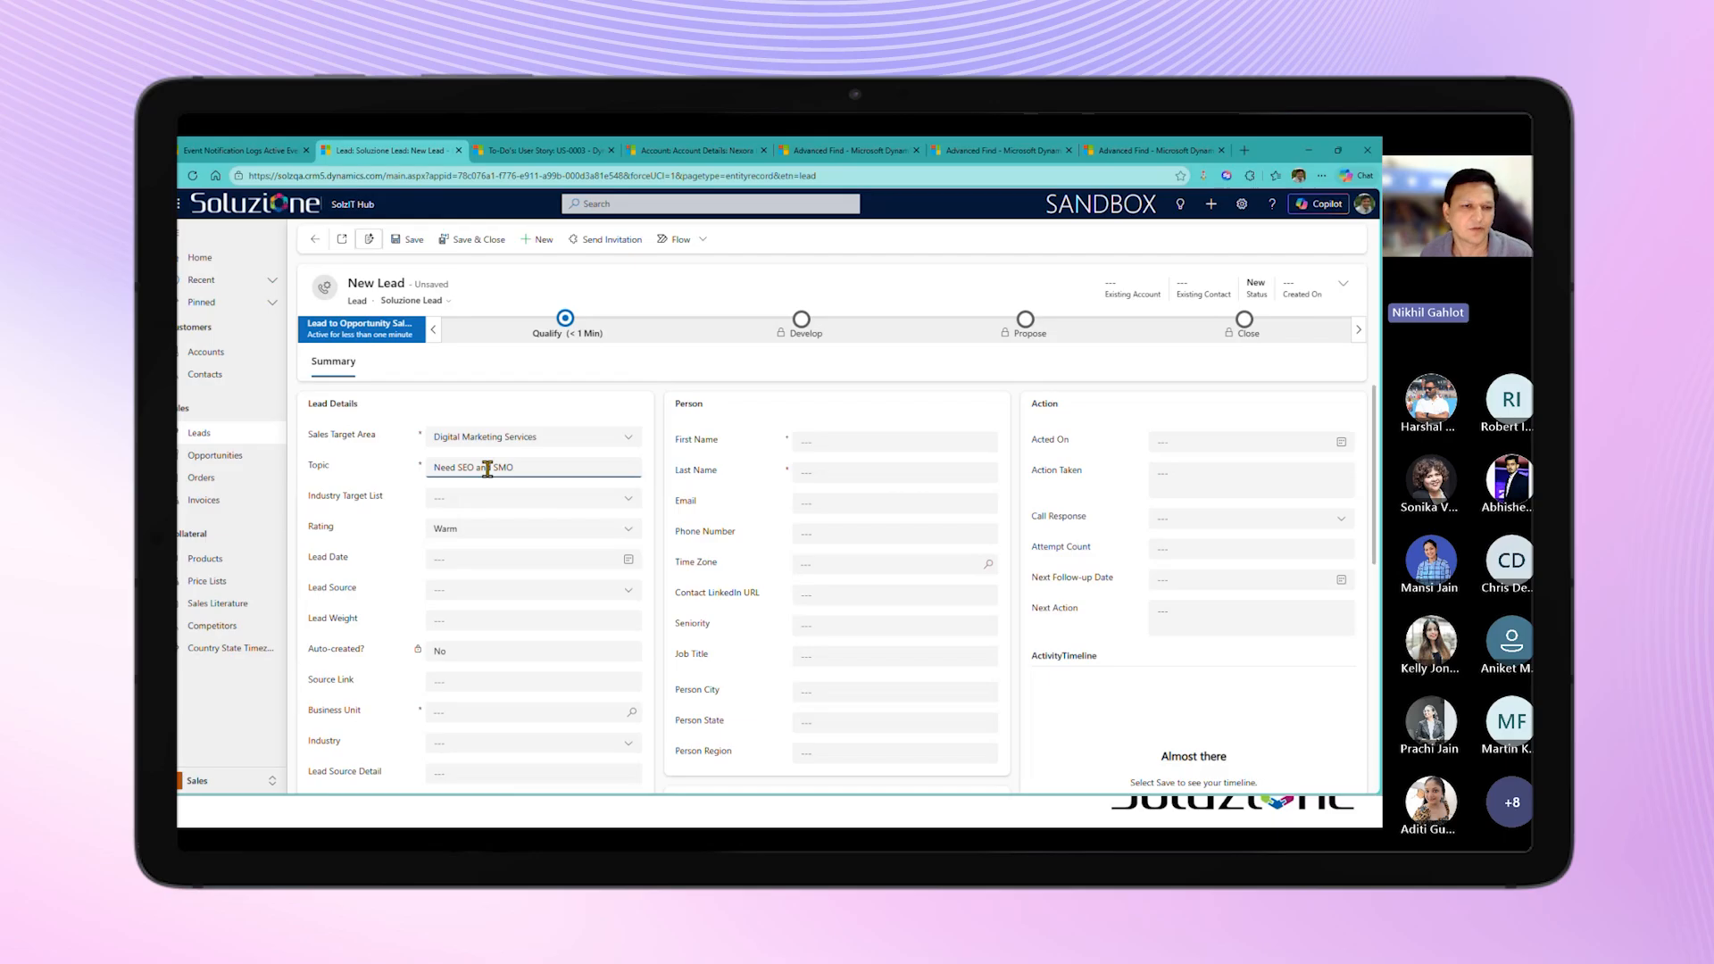
{"action": "left_click", "coordinate": [590, 708]}
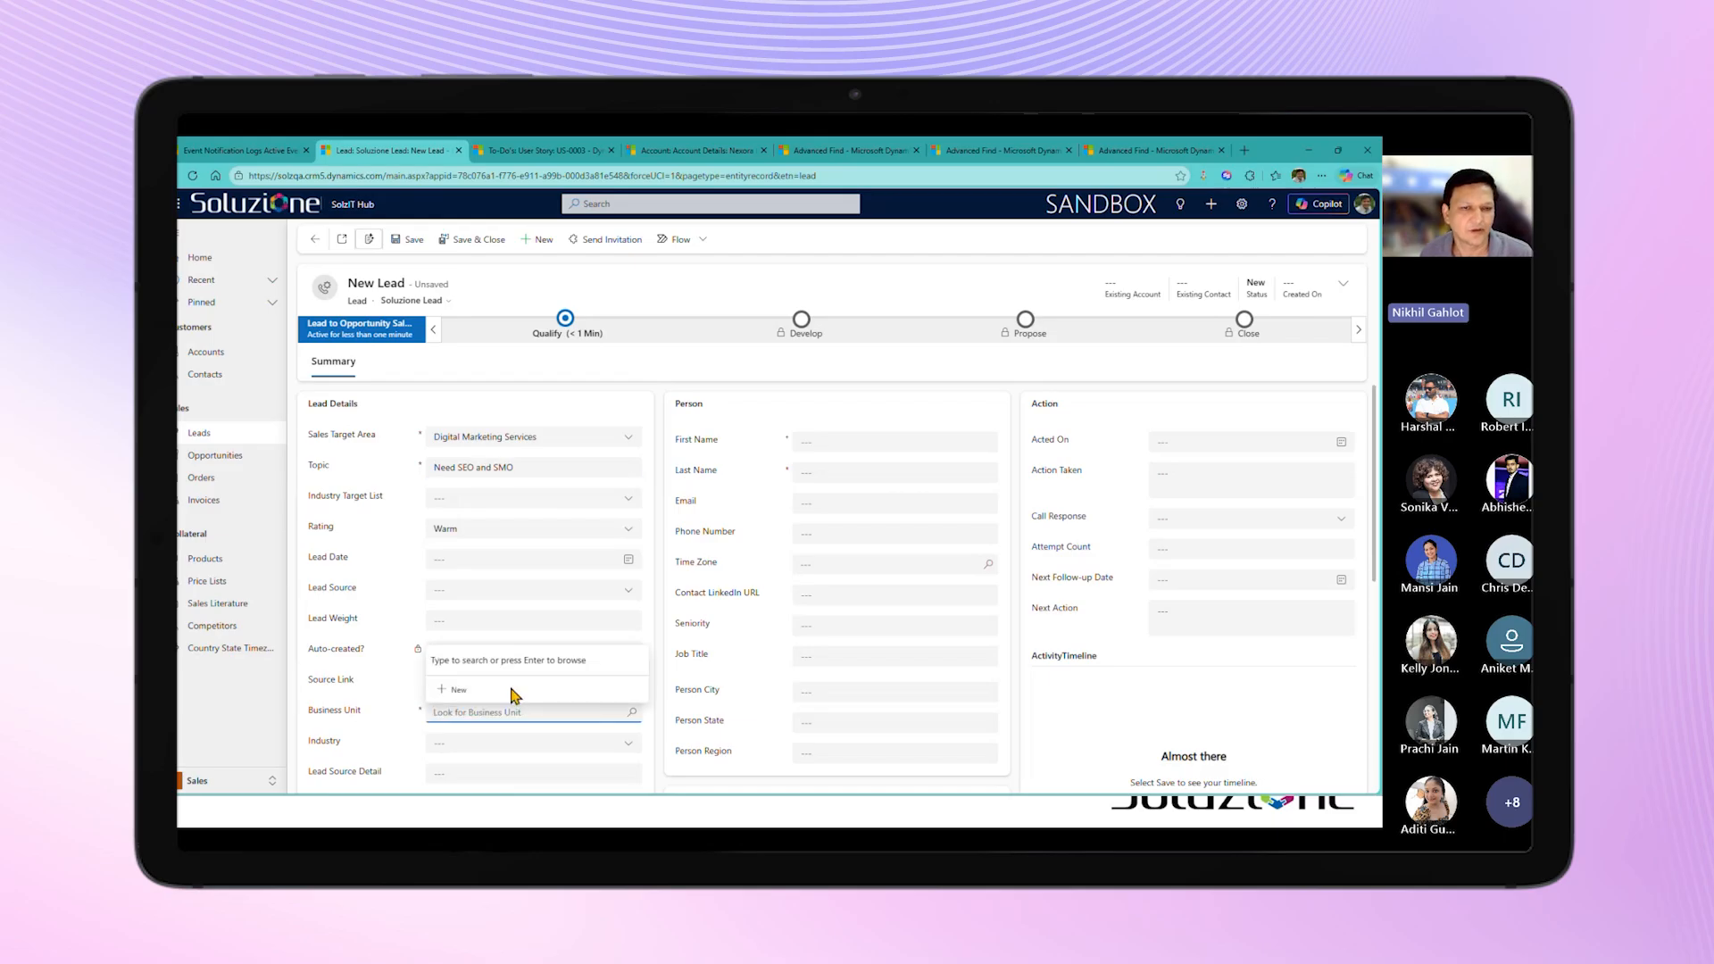
{"action": "left_click", "coordinate": [632, 712]}
{"action": "left_click", "coordinate": [574, 643]}
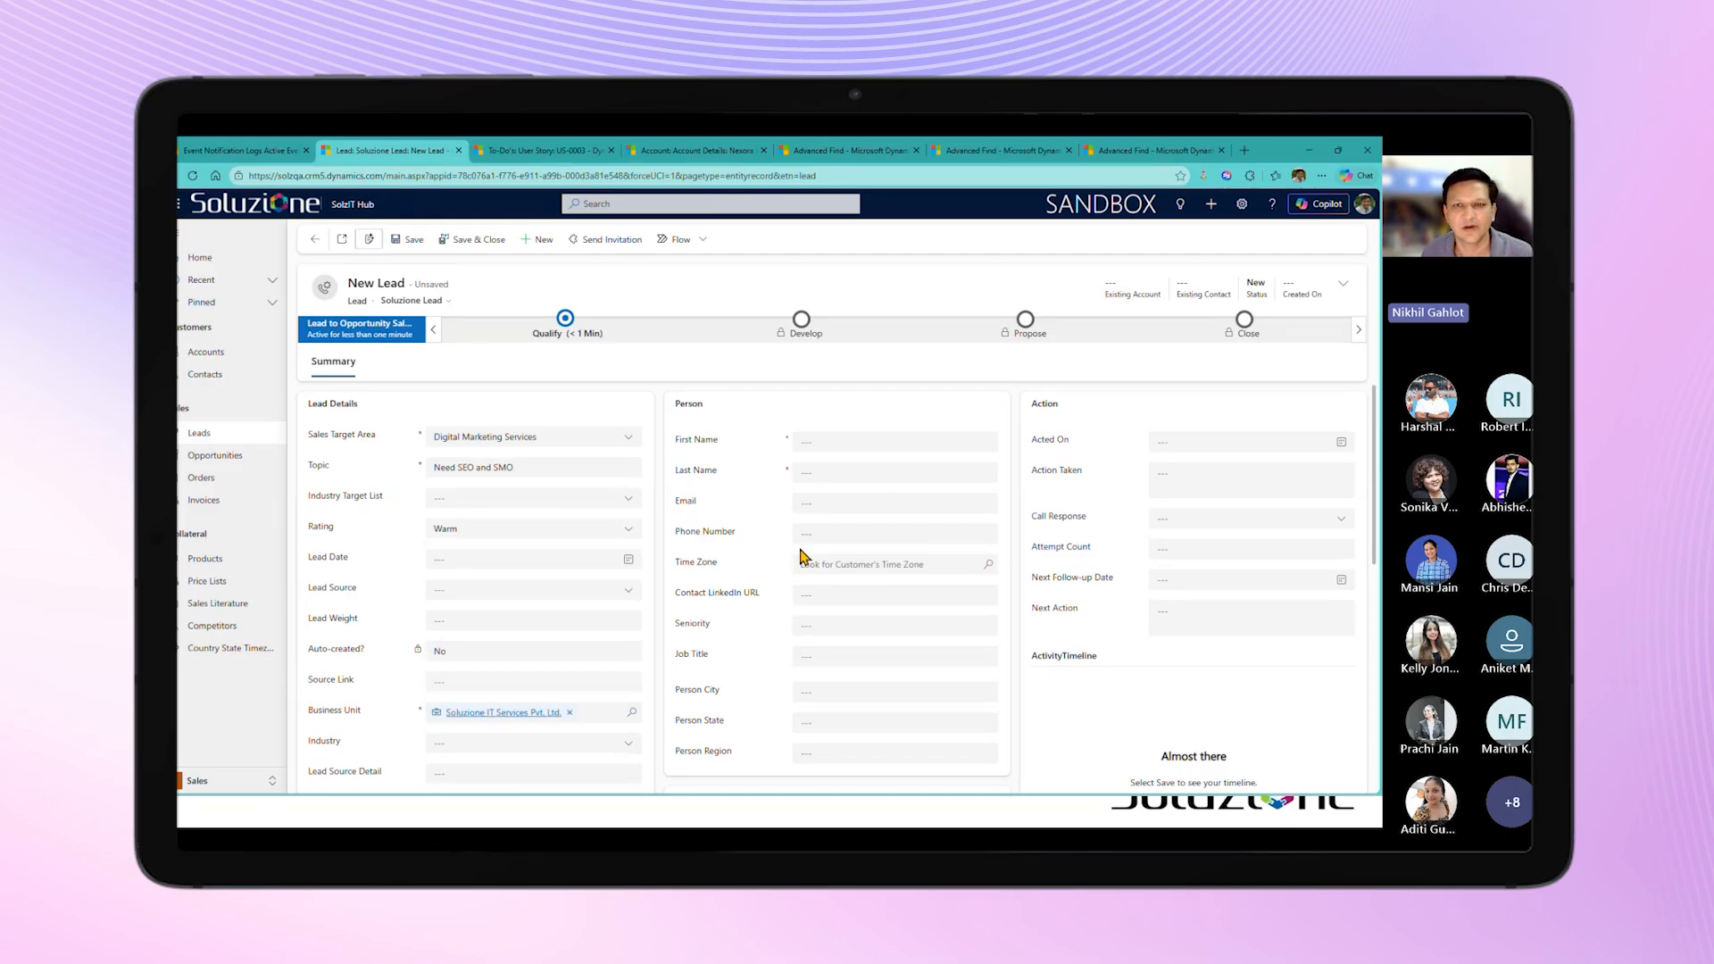
Step: Enter the lead's first name and last name in the Person section
{"action": "left_click", "coordinate": [828, 443]}
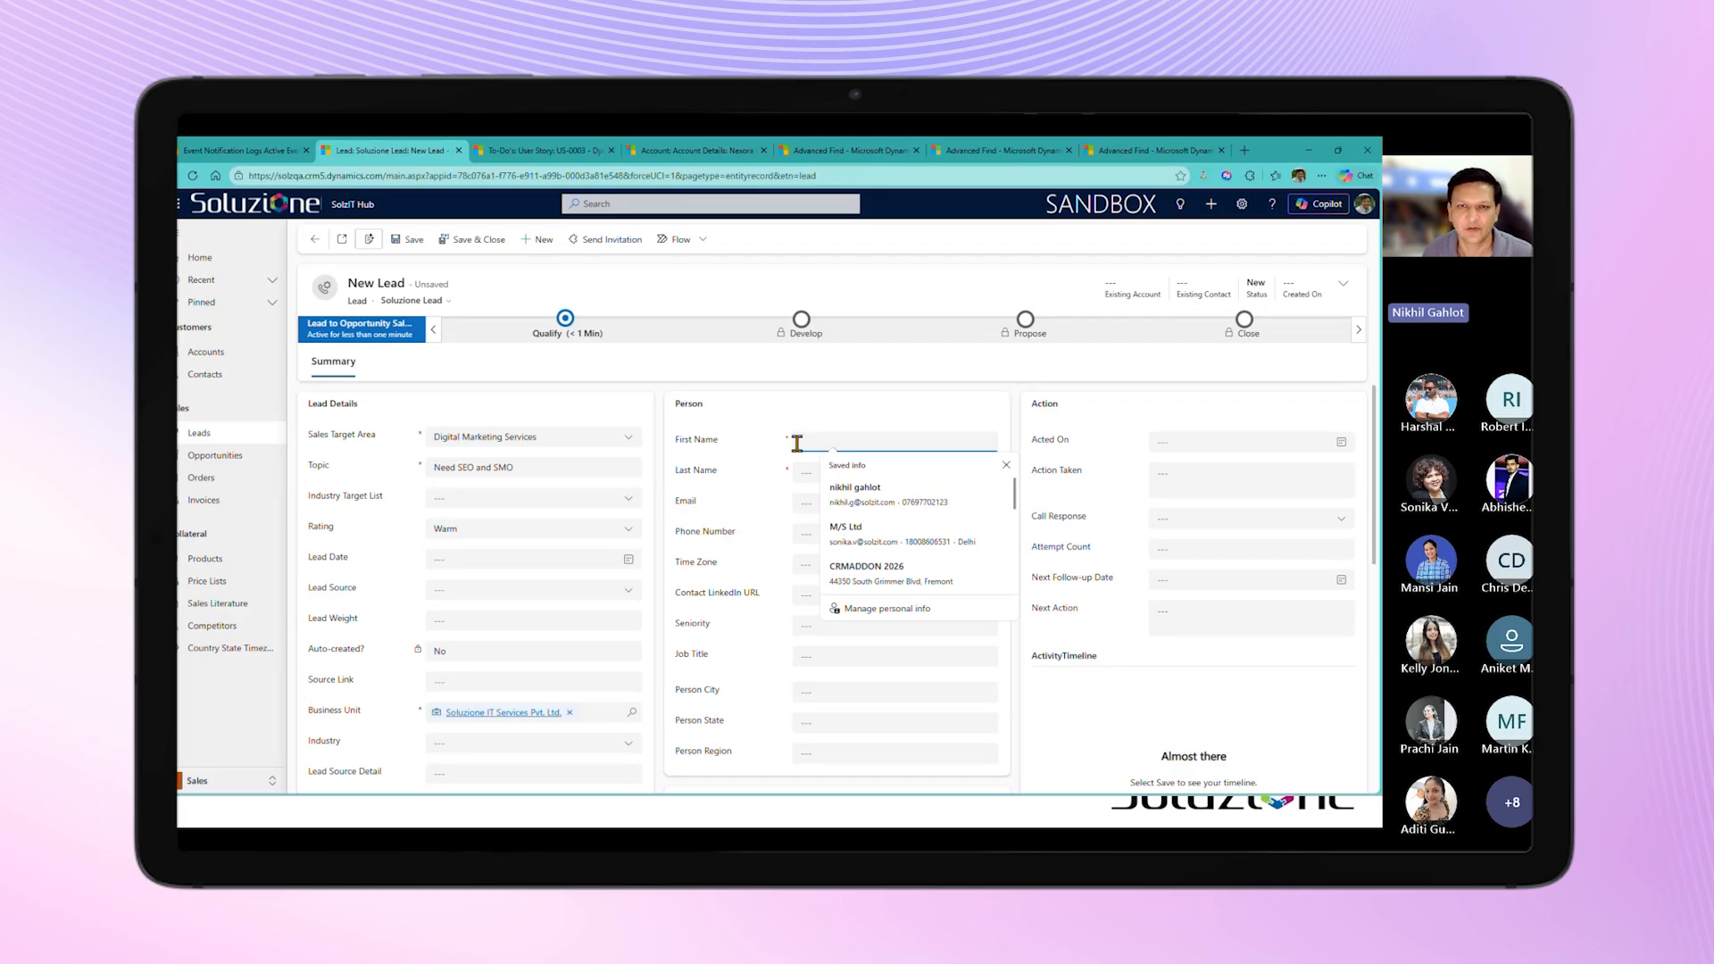
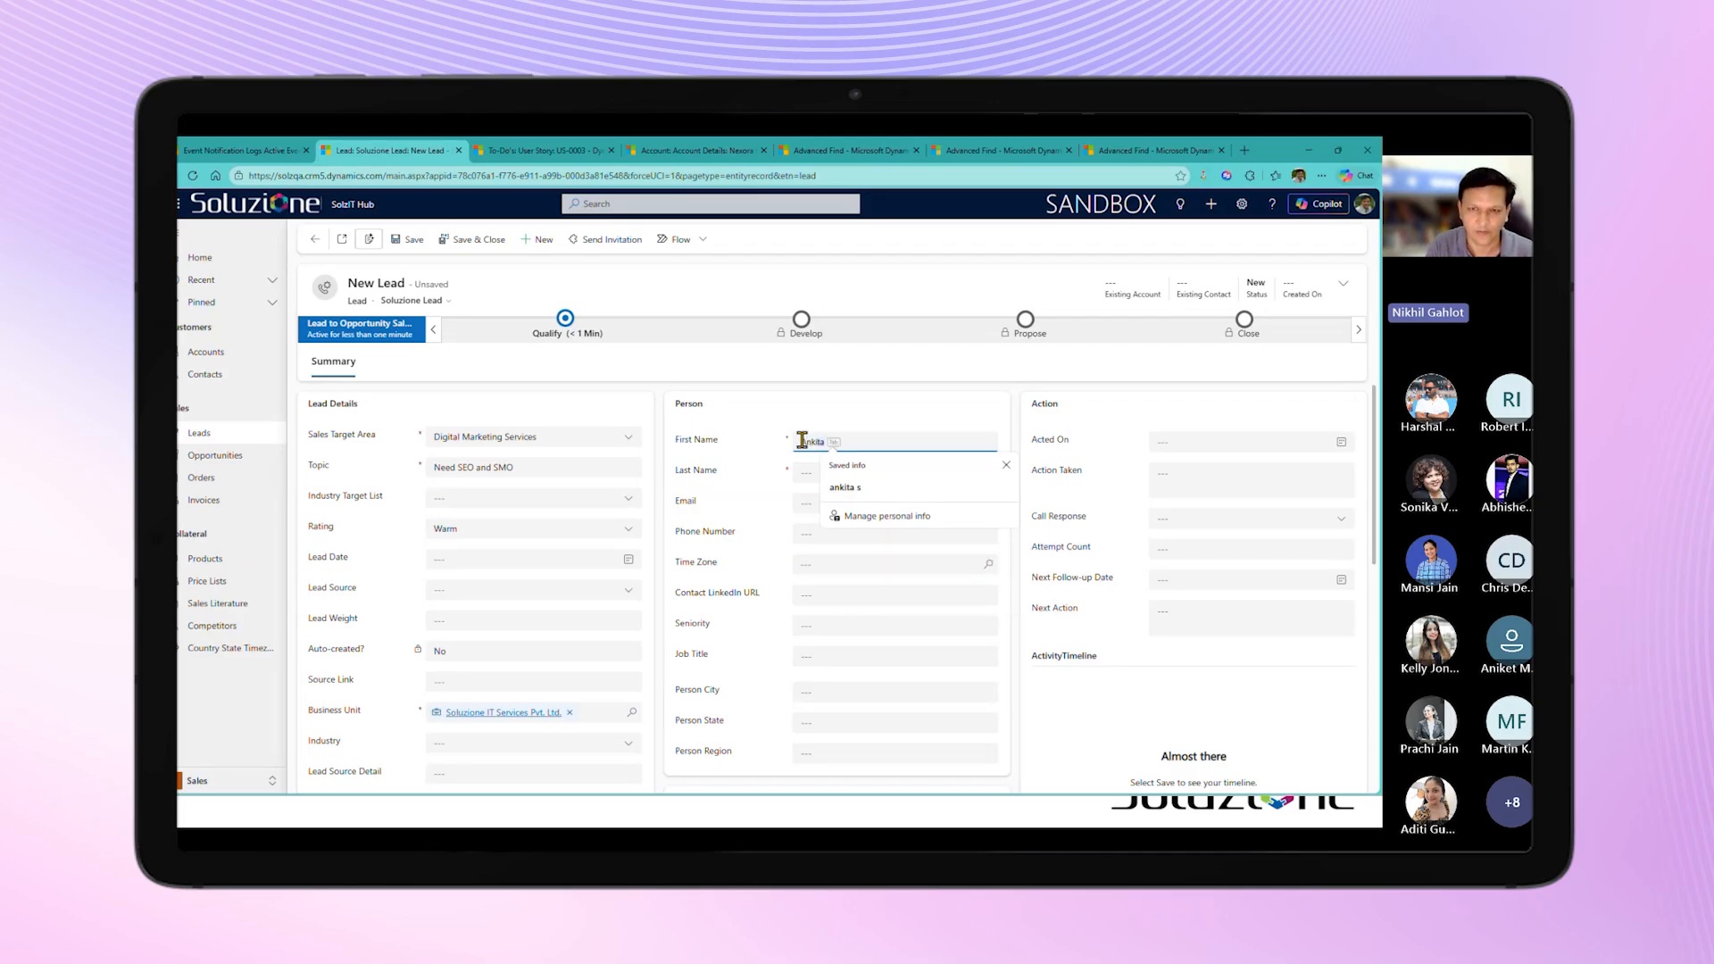
{"action": "key", "text": "Tab"}
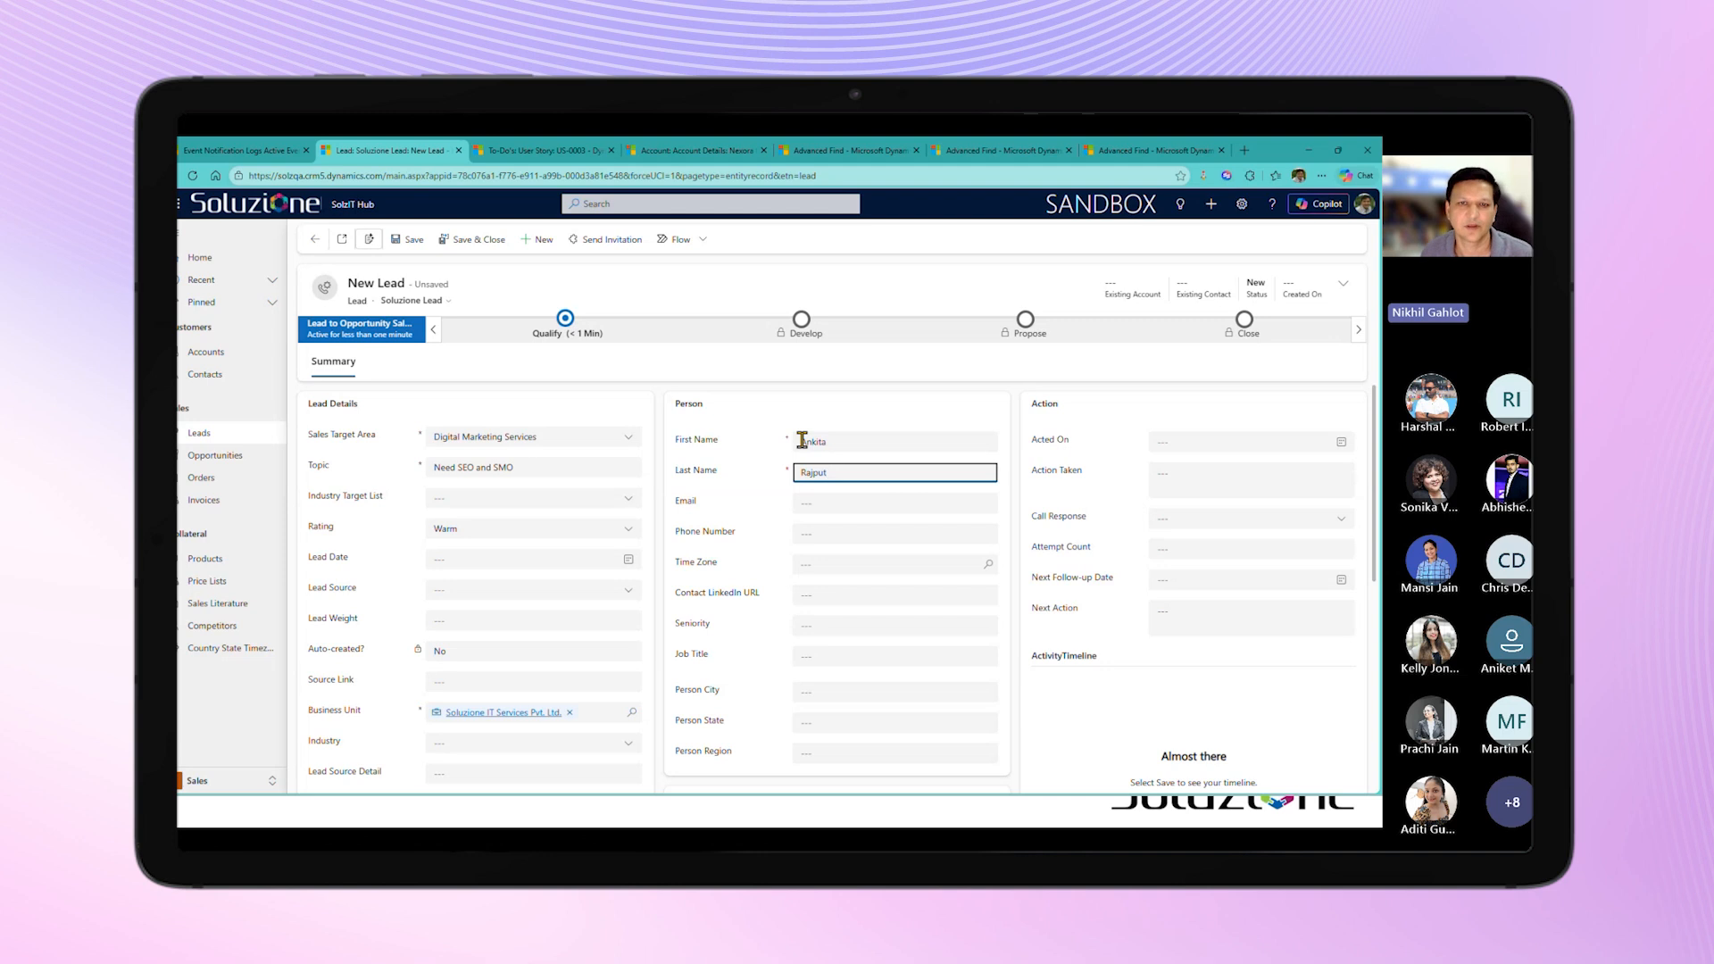
{"action": "left_click", "coordinate": [725, 540]}
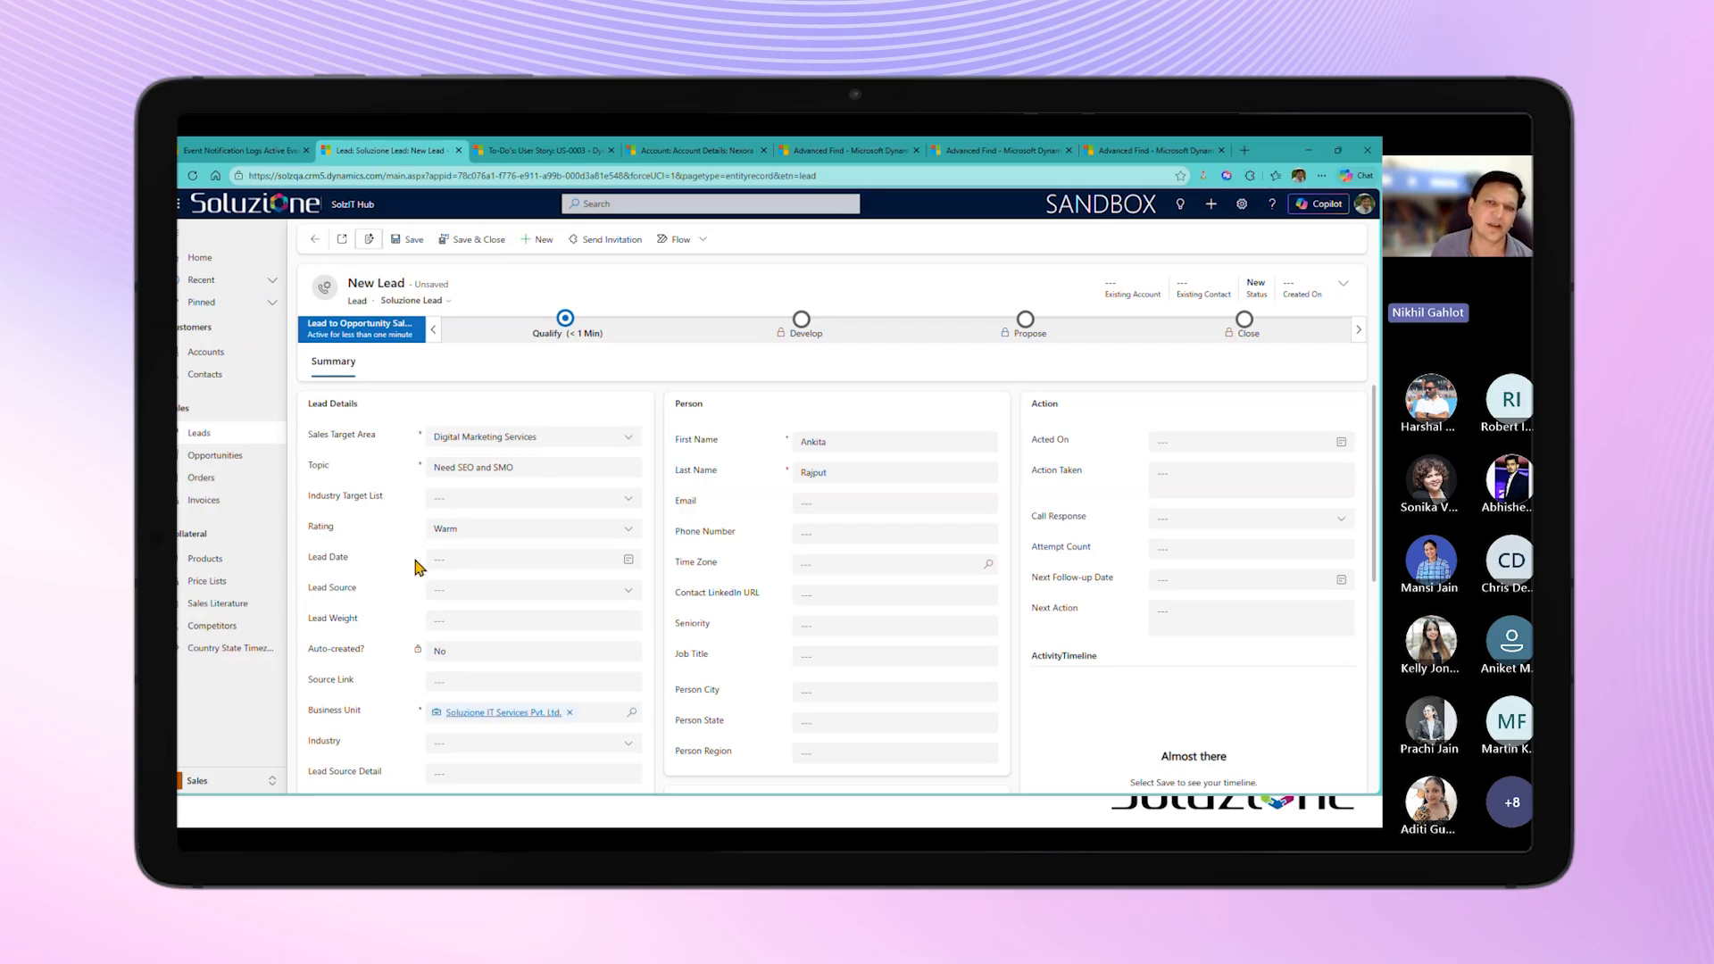
Step: Fill in the lead's email address and save the new lead
{"action": "left_click", "coordinate": [808, 498]}
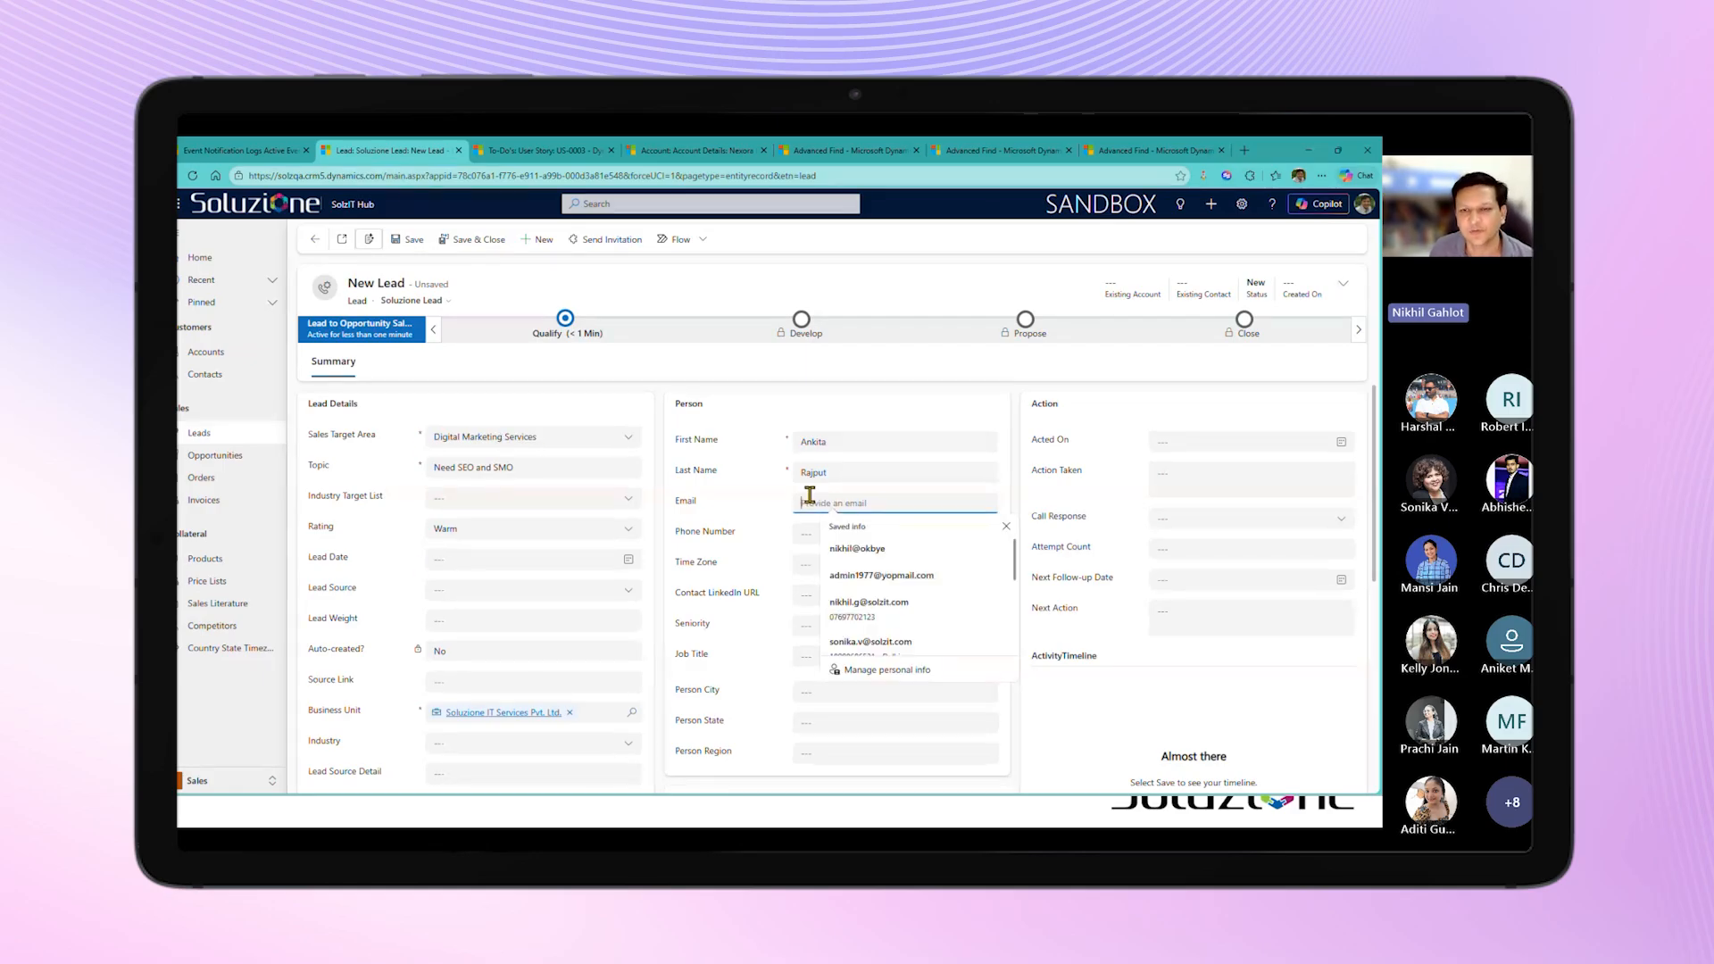
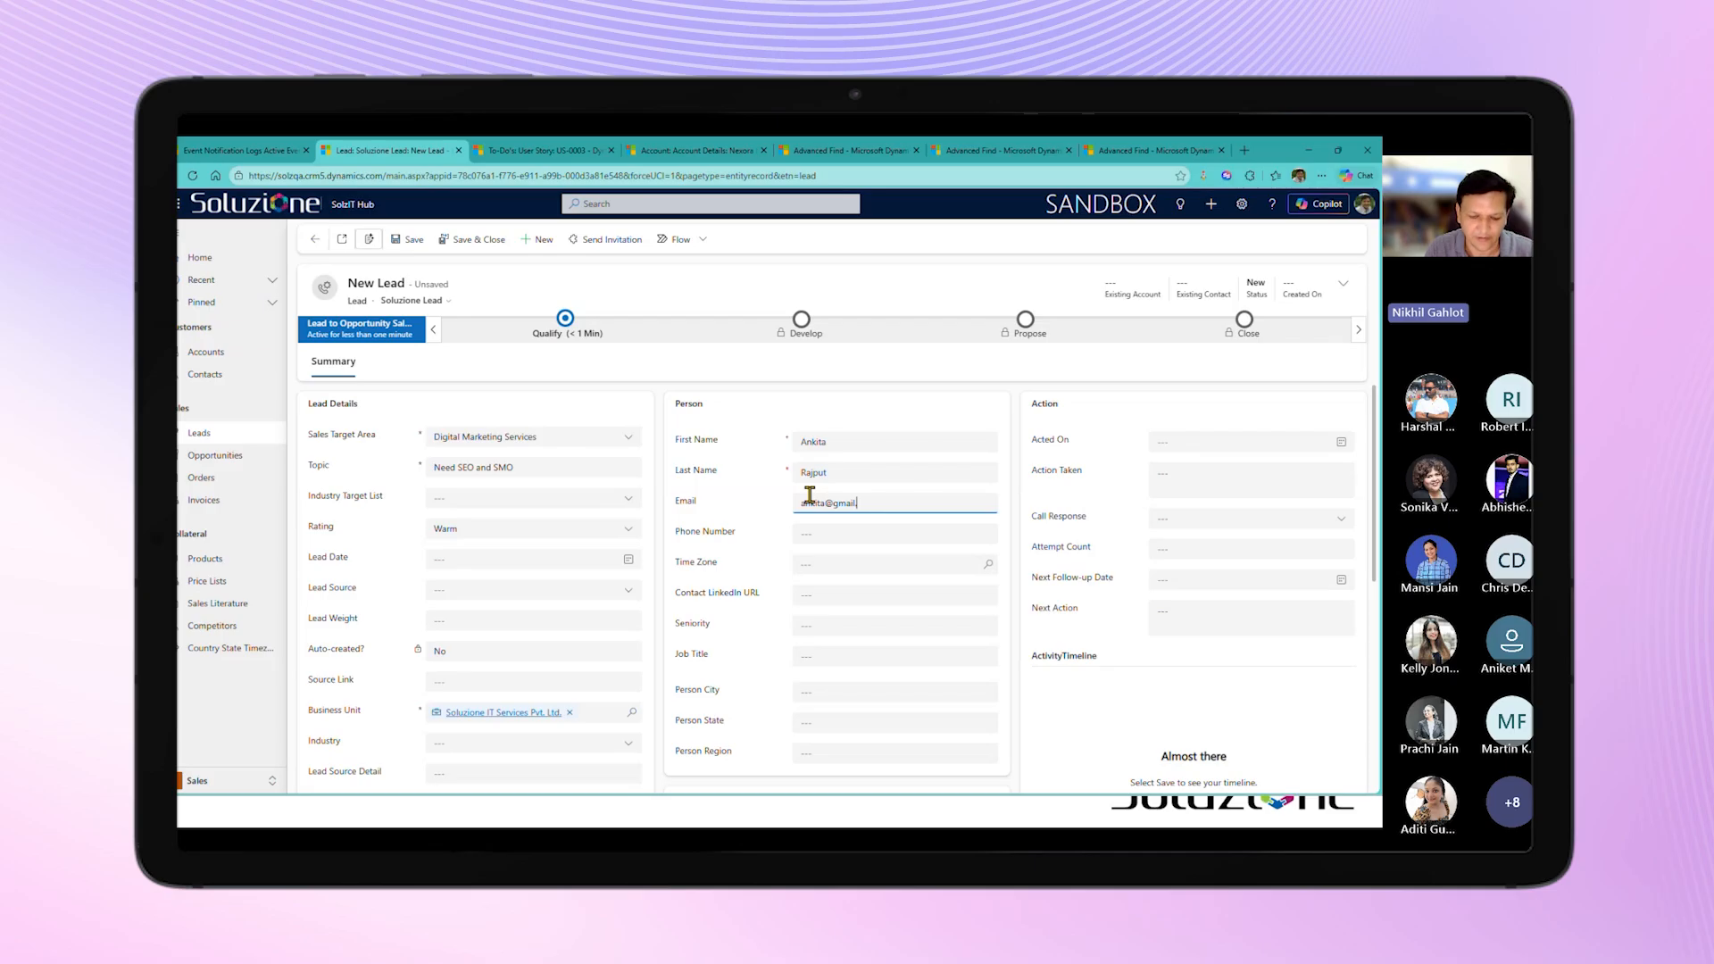
{"action": "left_click", "coordinate": [399, 268]}
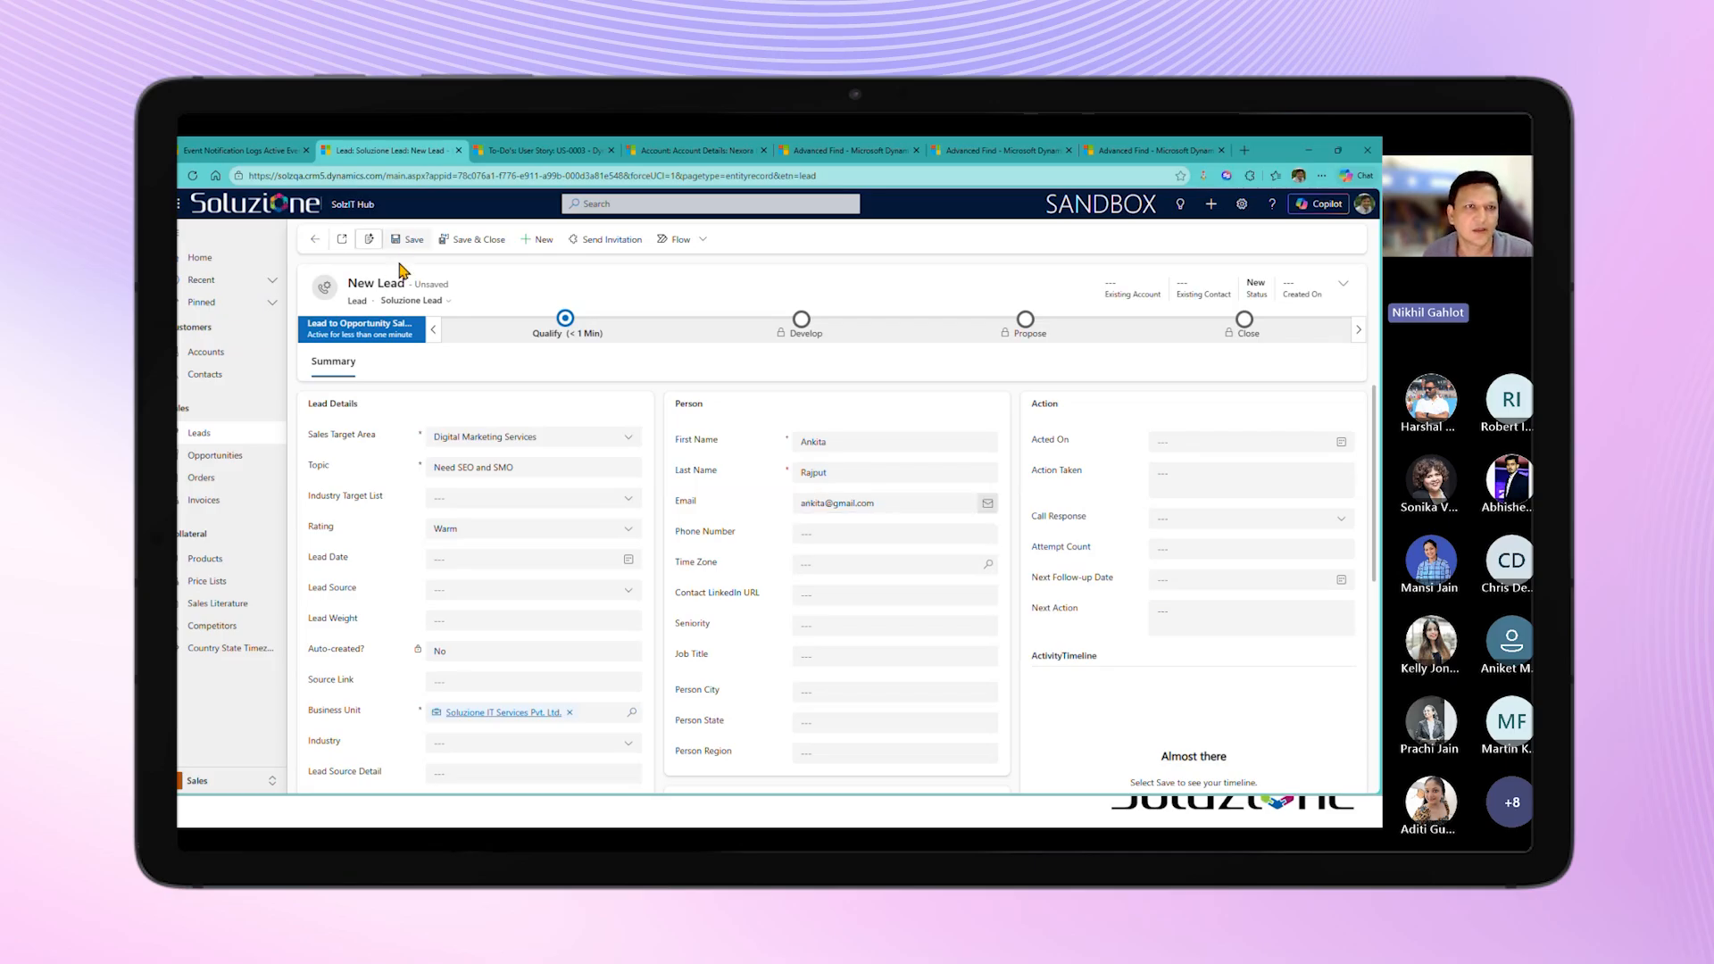
{"action": "left_click", "coordinate": [408, 239]}
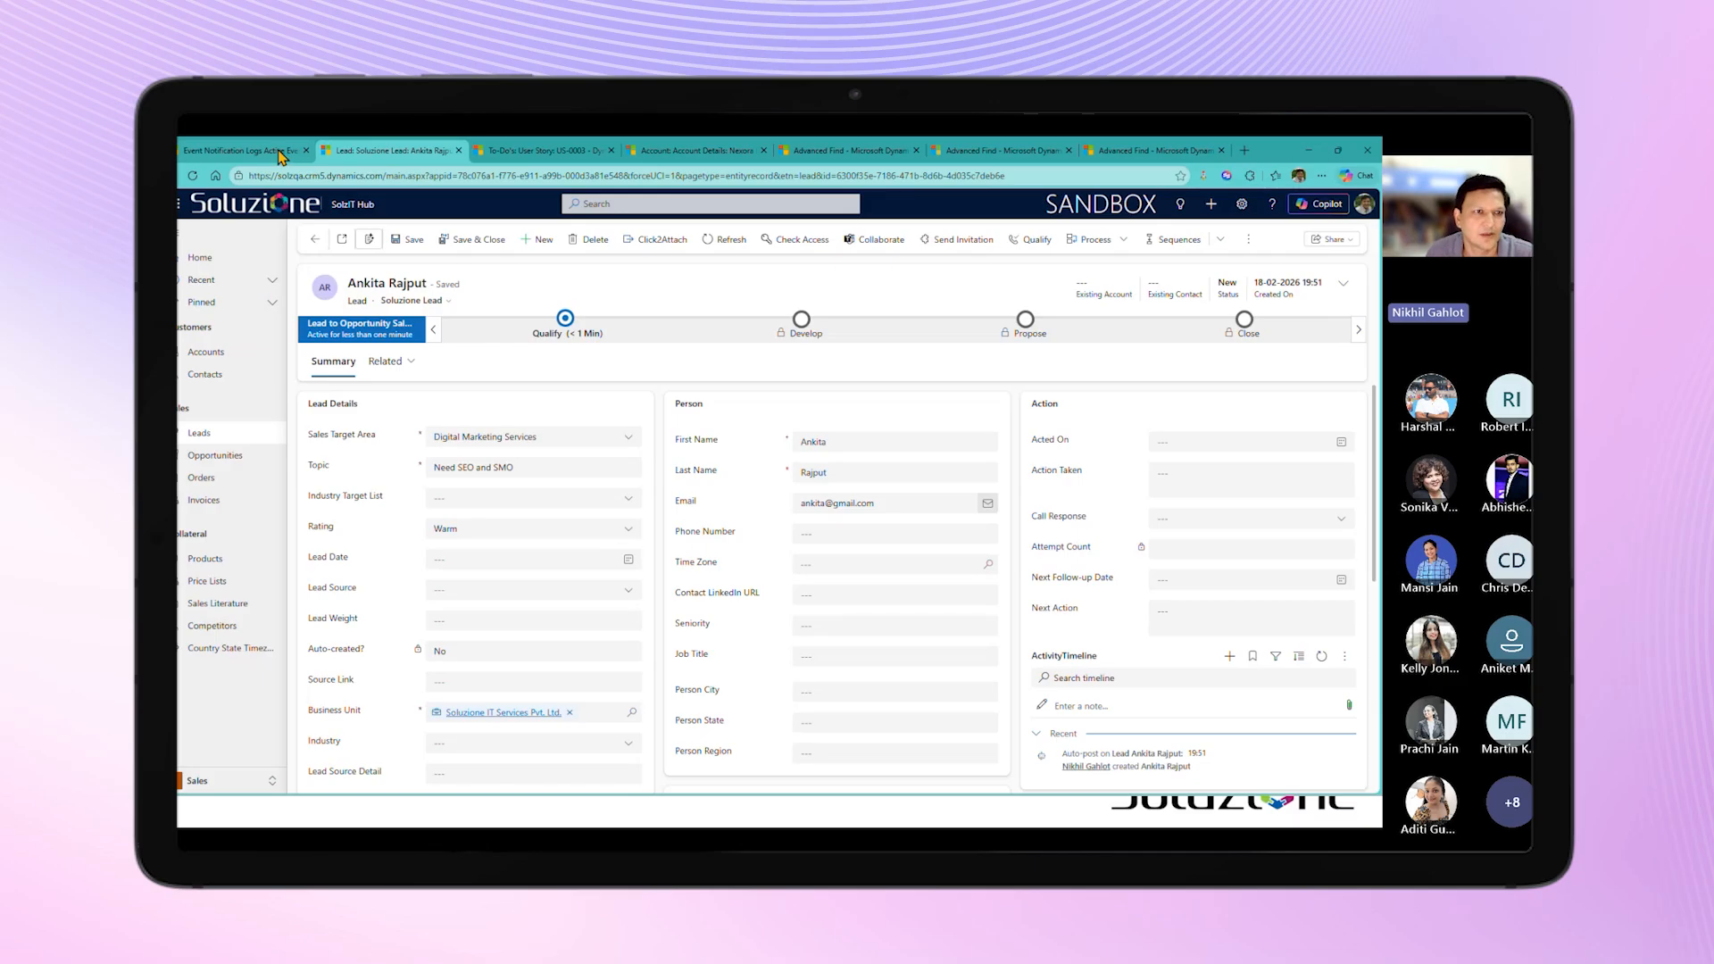
Step: Refresh the Active Event Notification Logs and the Advanced Find email list to check the notifications generated for the new lead
{"action": "left_click", "coordinate": [279, 157]}
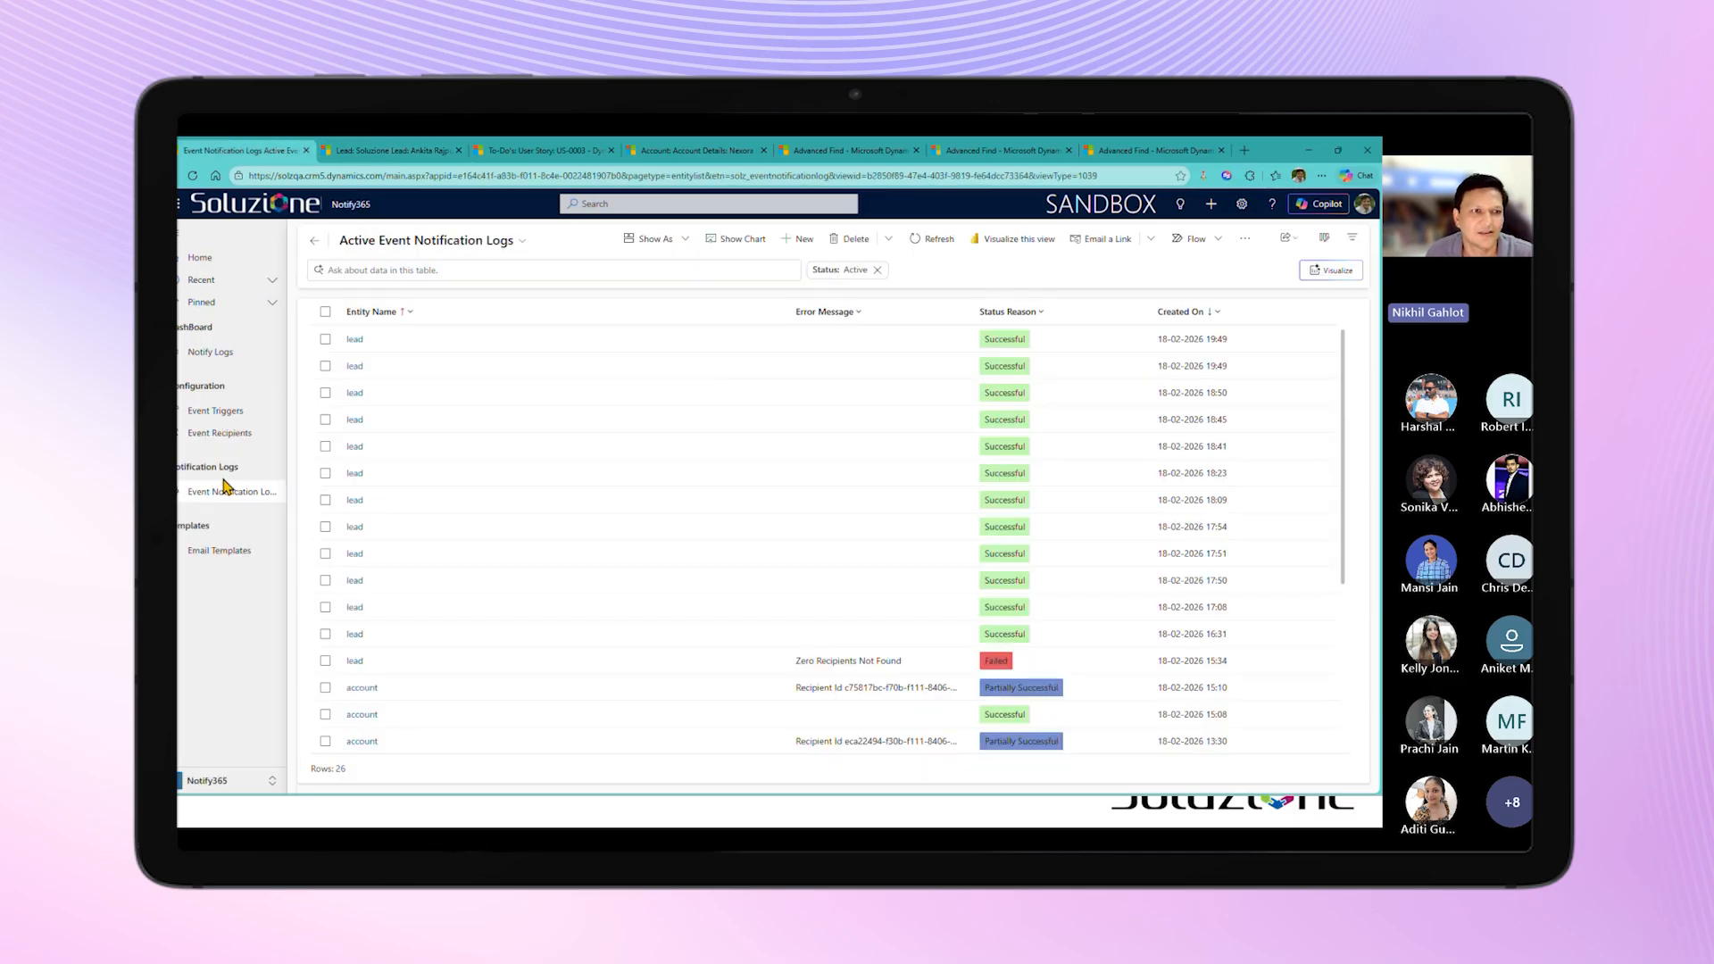
{"action": "left_click", "coordinate": [927, 245]}
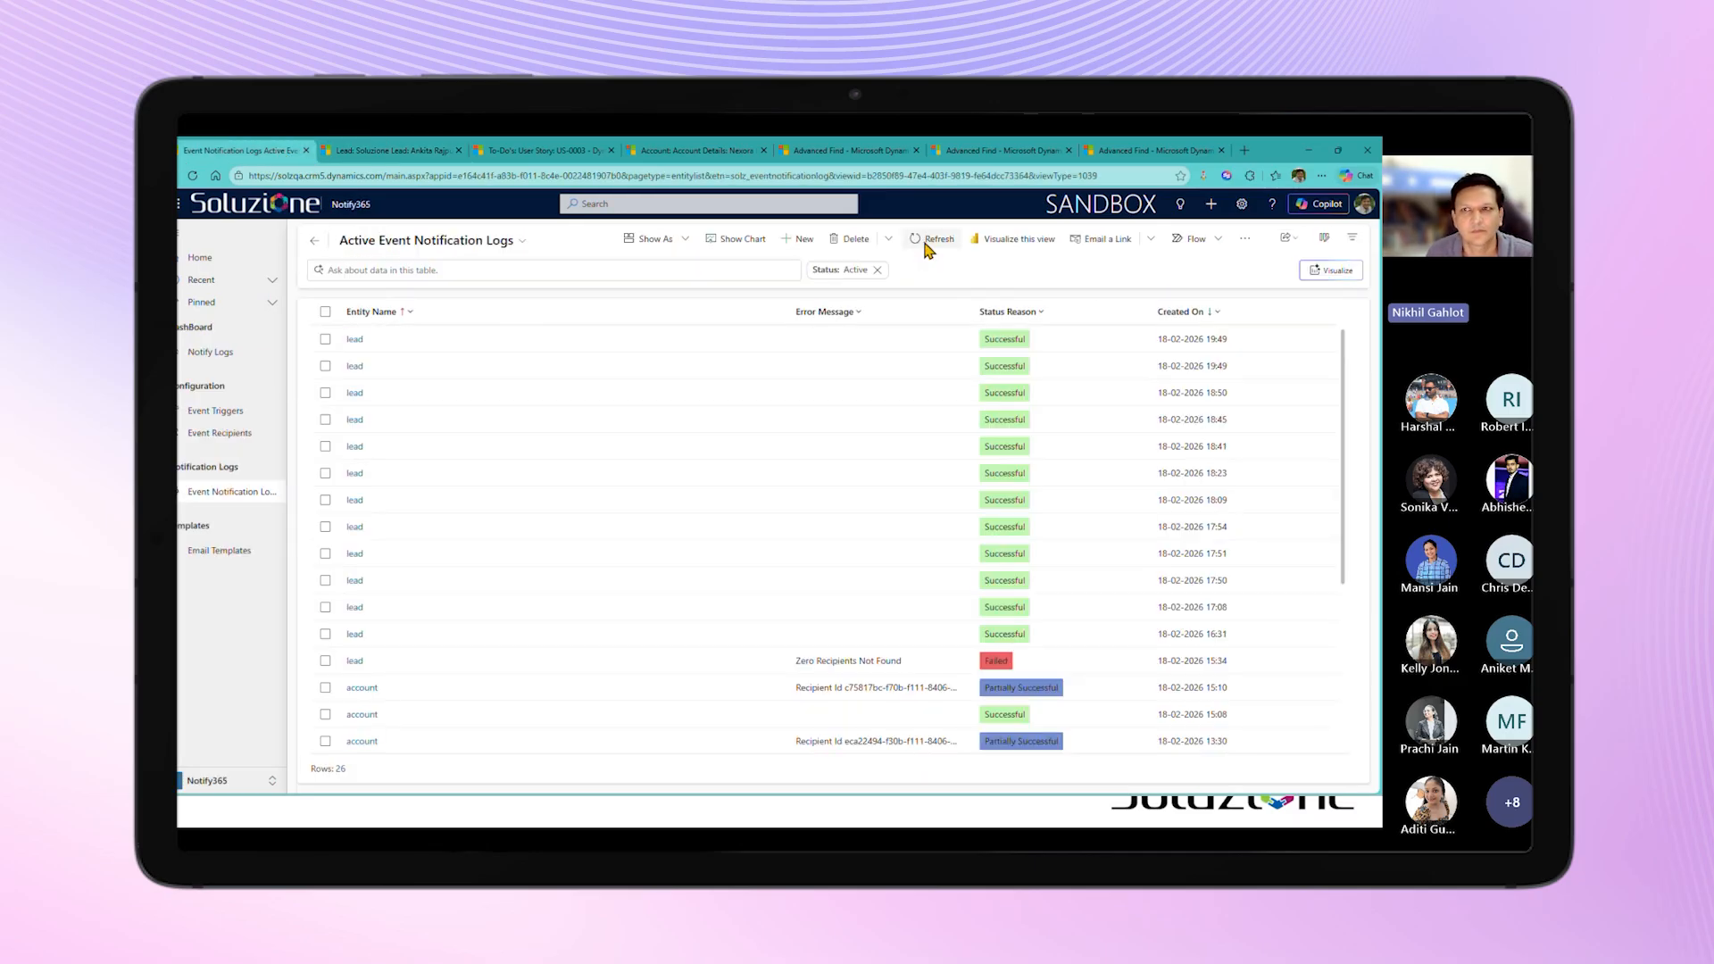
{"action": "left_click", "coordinate": [927, 249]}
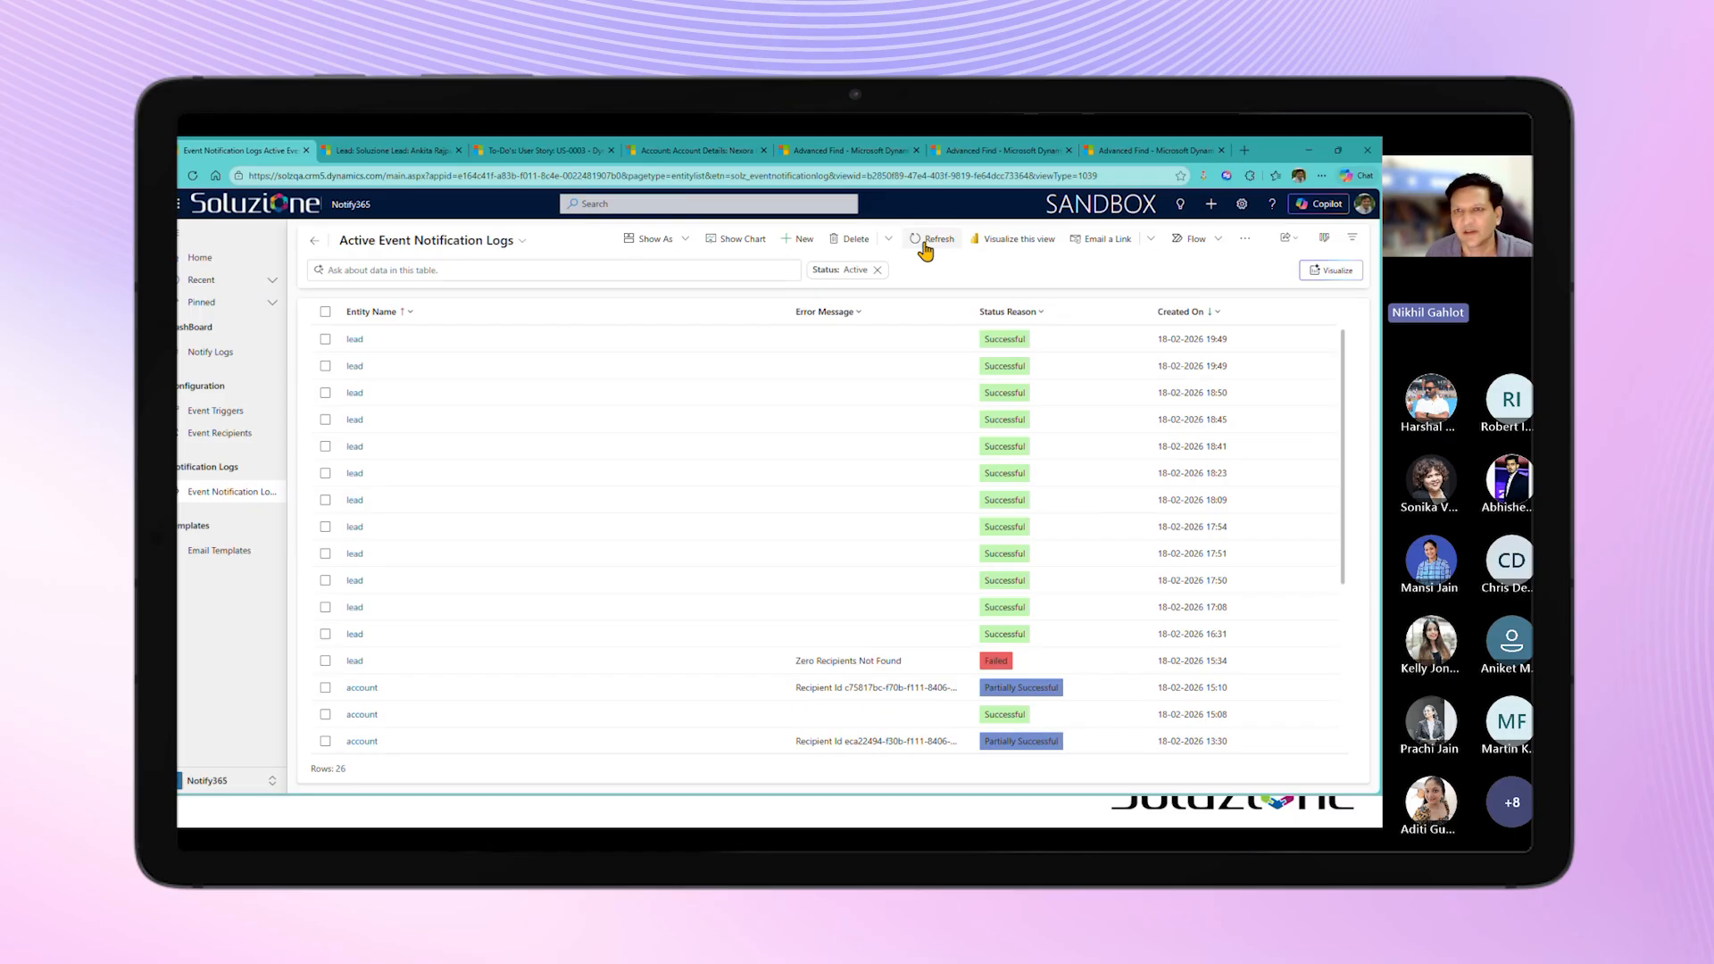
{"action": "left_click", "coordinate": [926, 250]}
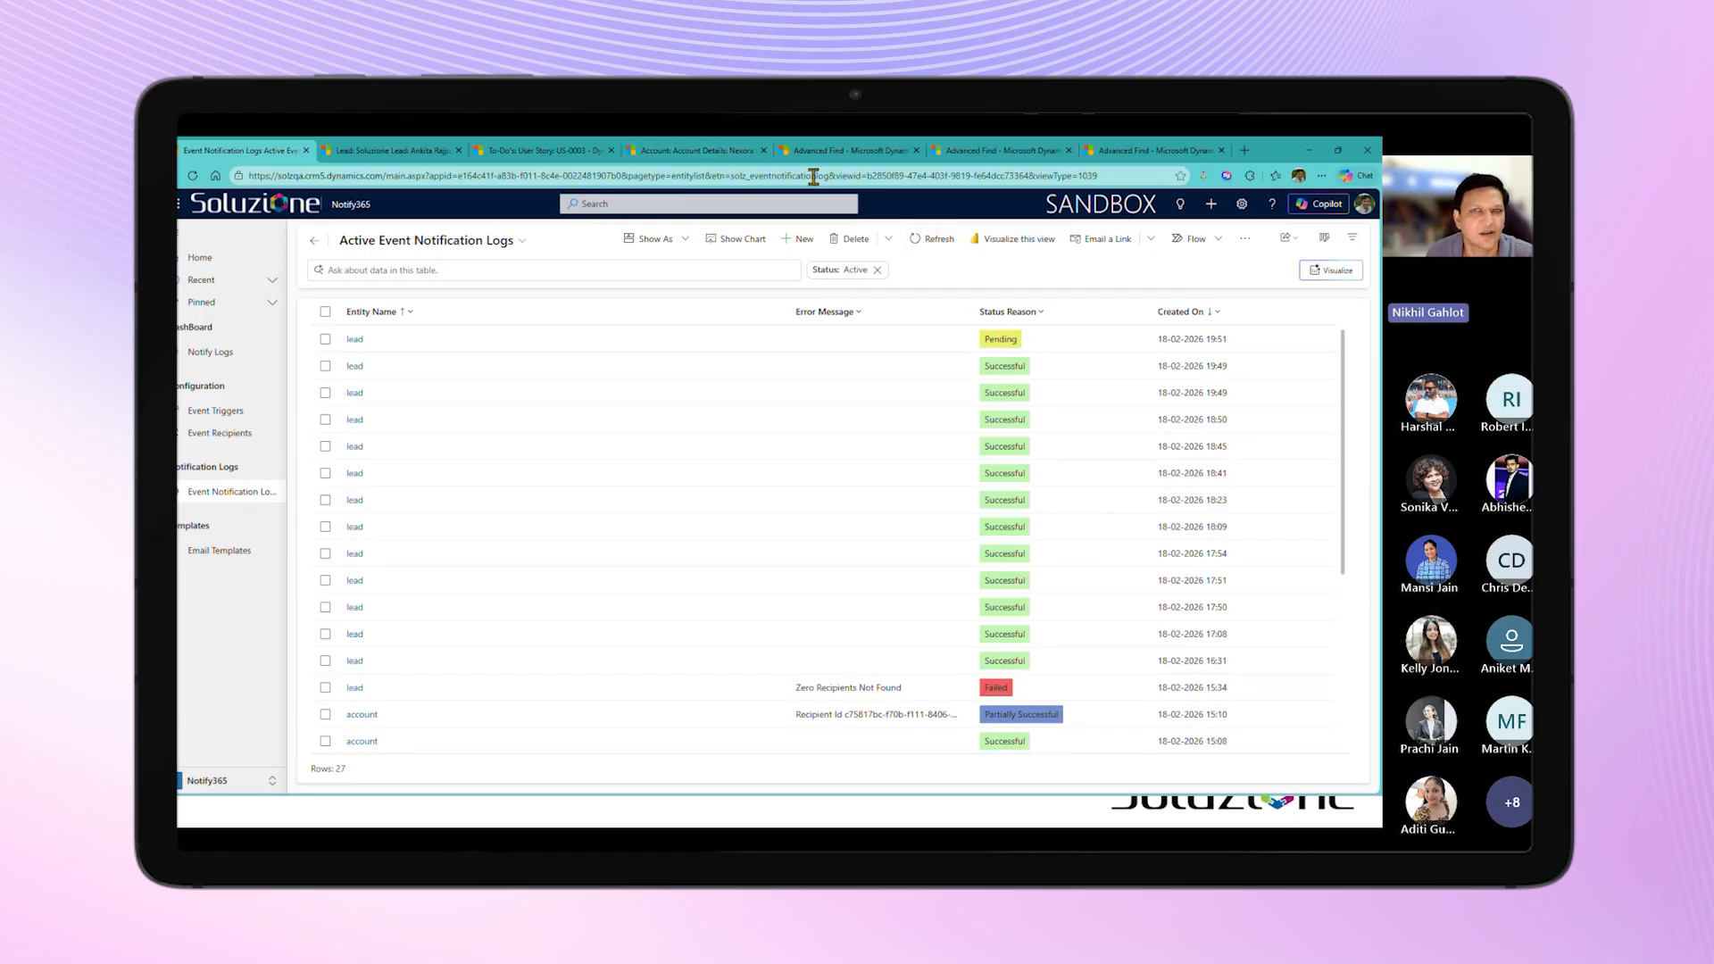
{"action": "left_click", "coordinate": [830, 150]}
{"action": "left_click", "coordinate": [1365, 297]}
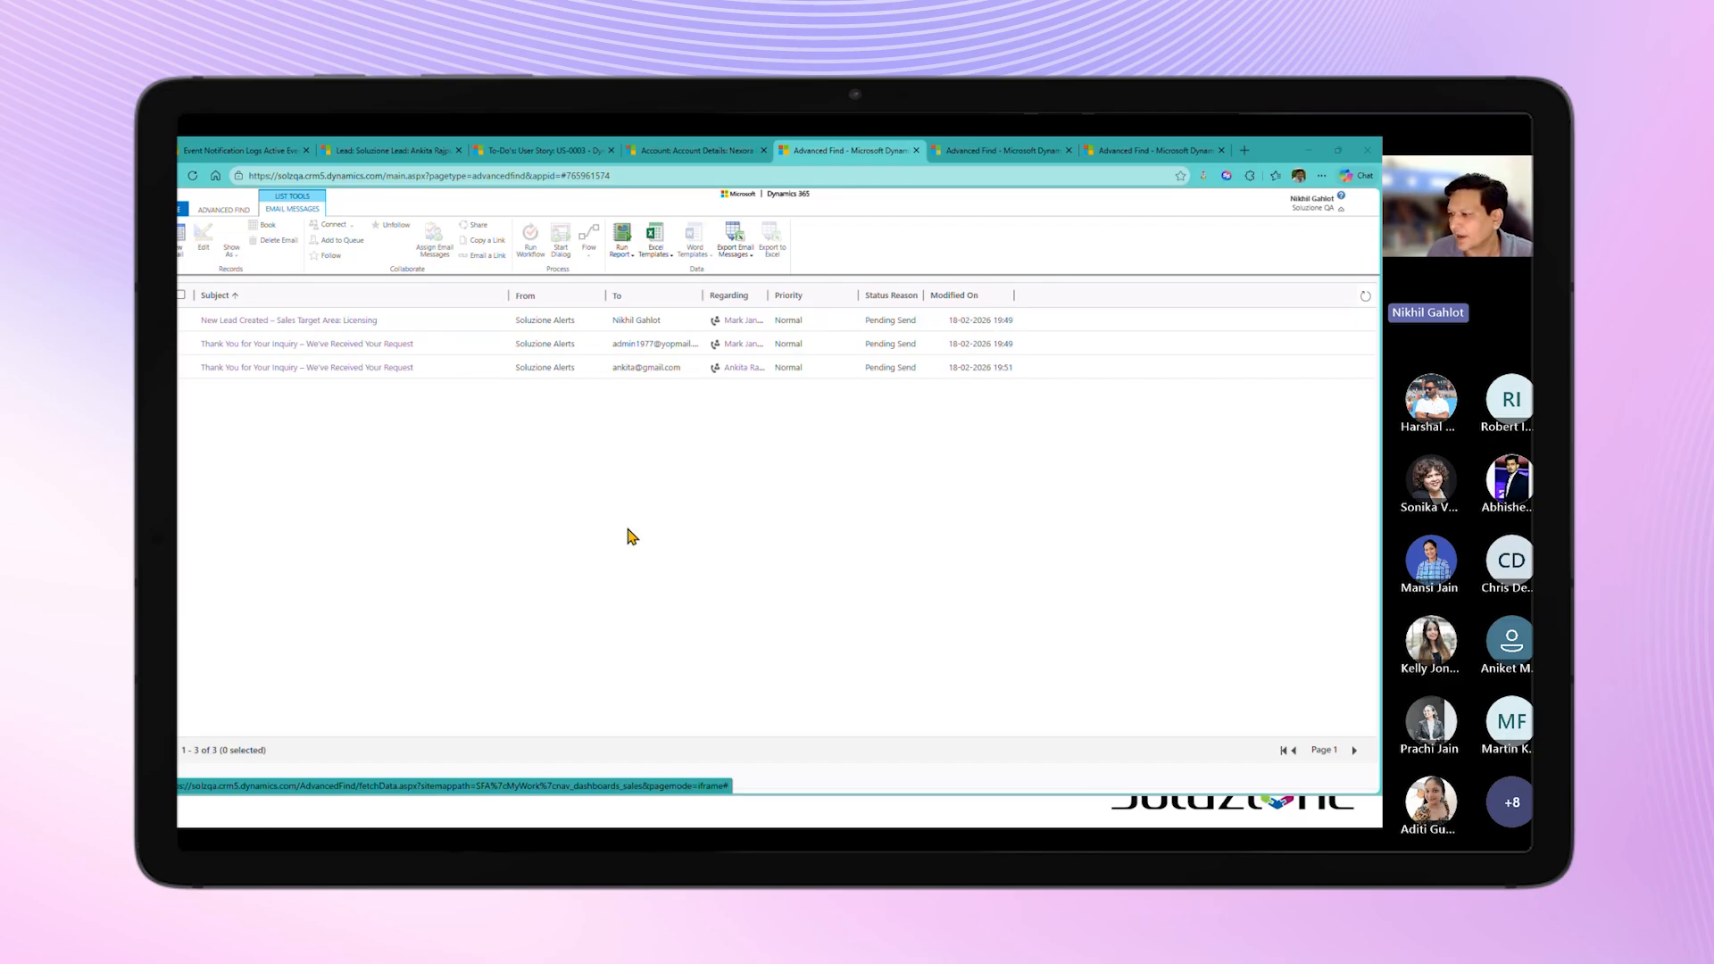
Step: Switch to the Sample Scenarios presentation and reveal "Scenario 2 : Complex Recipient Targeting"
{"action": "key", "text": "alt+Tab"}
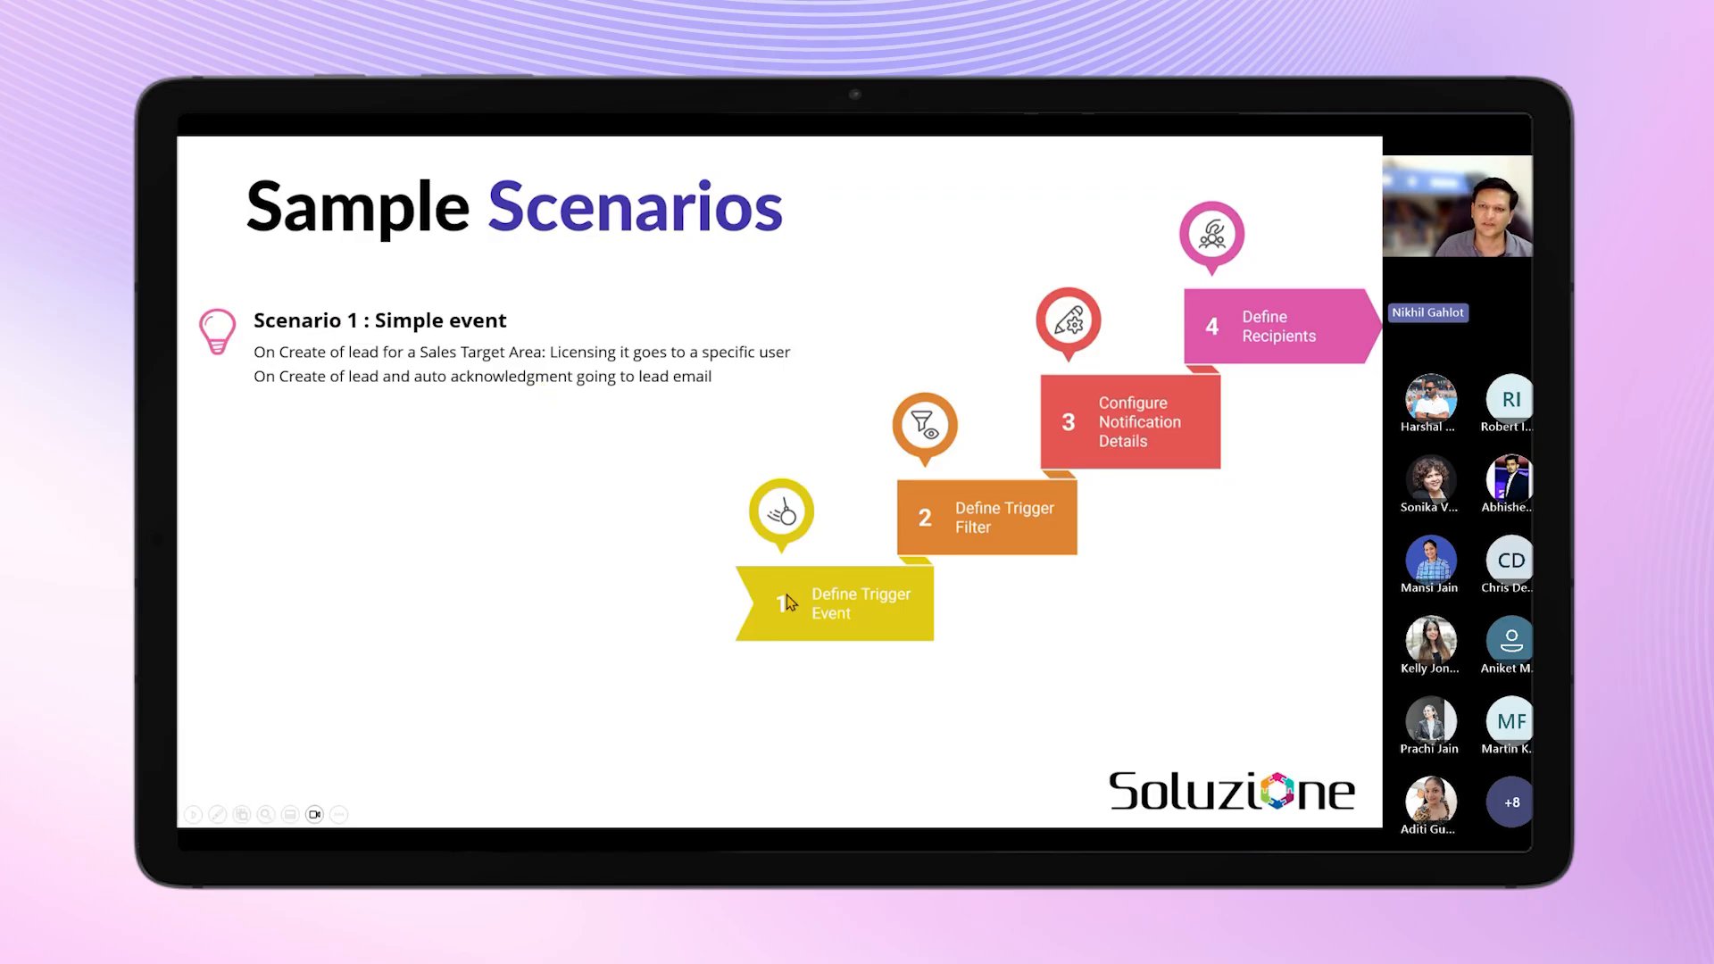
{"action": "left_click", "coordinate": [627, 591]}
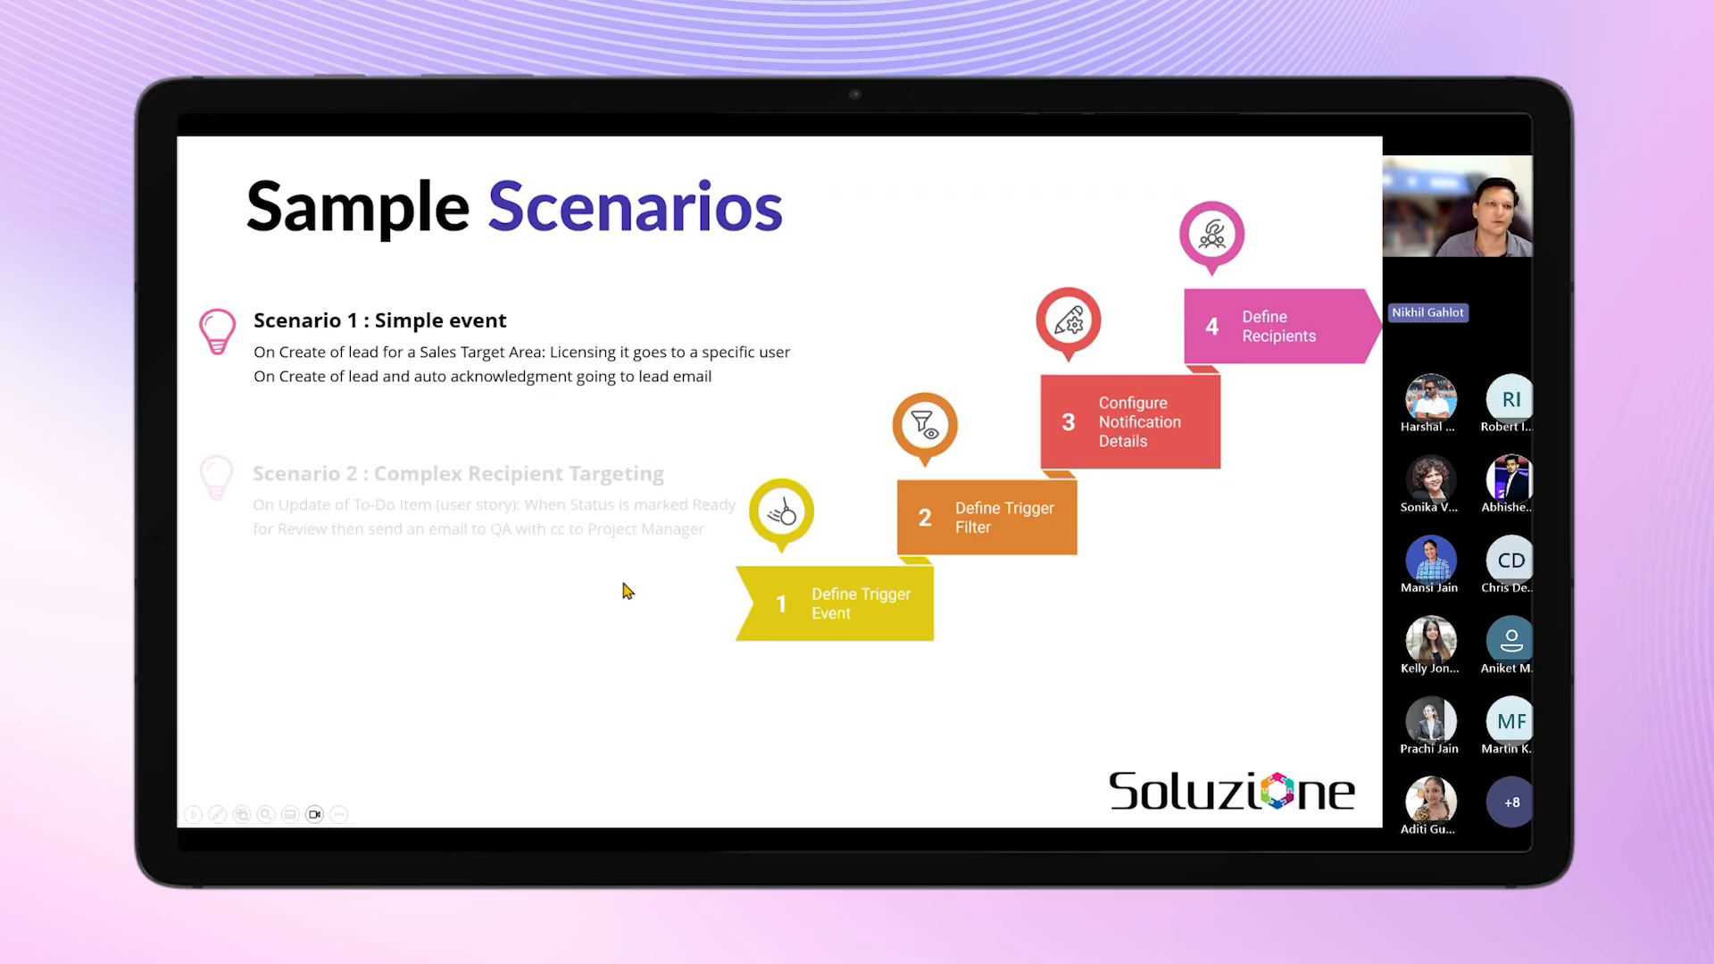
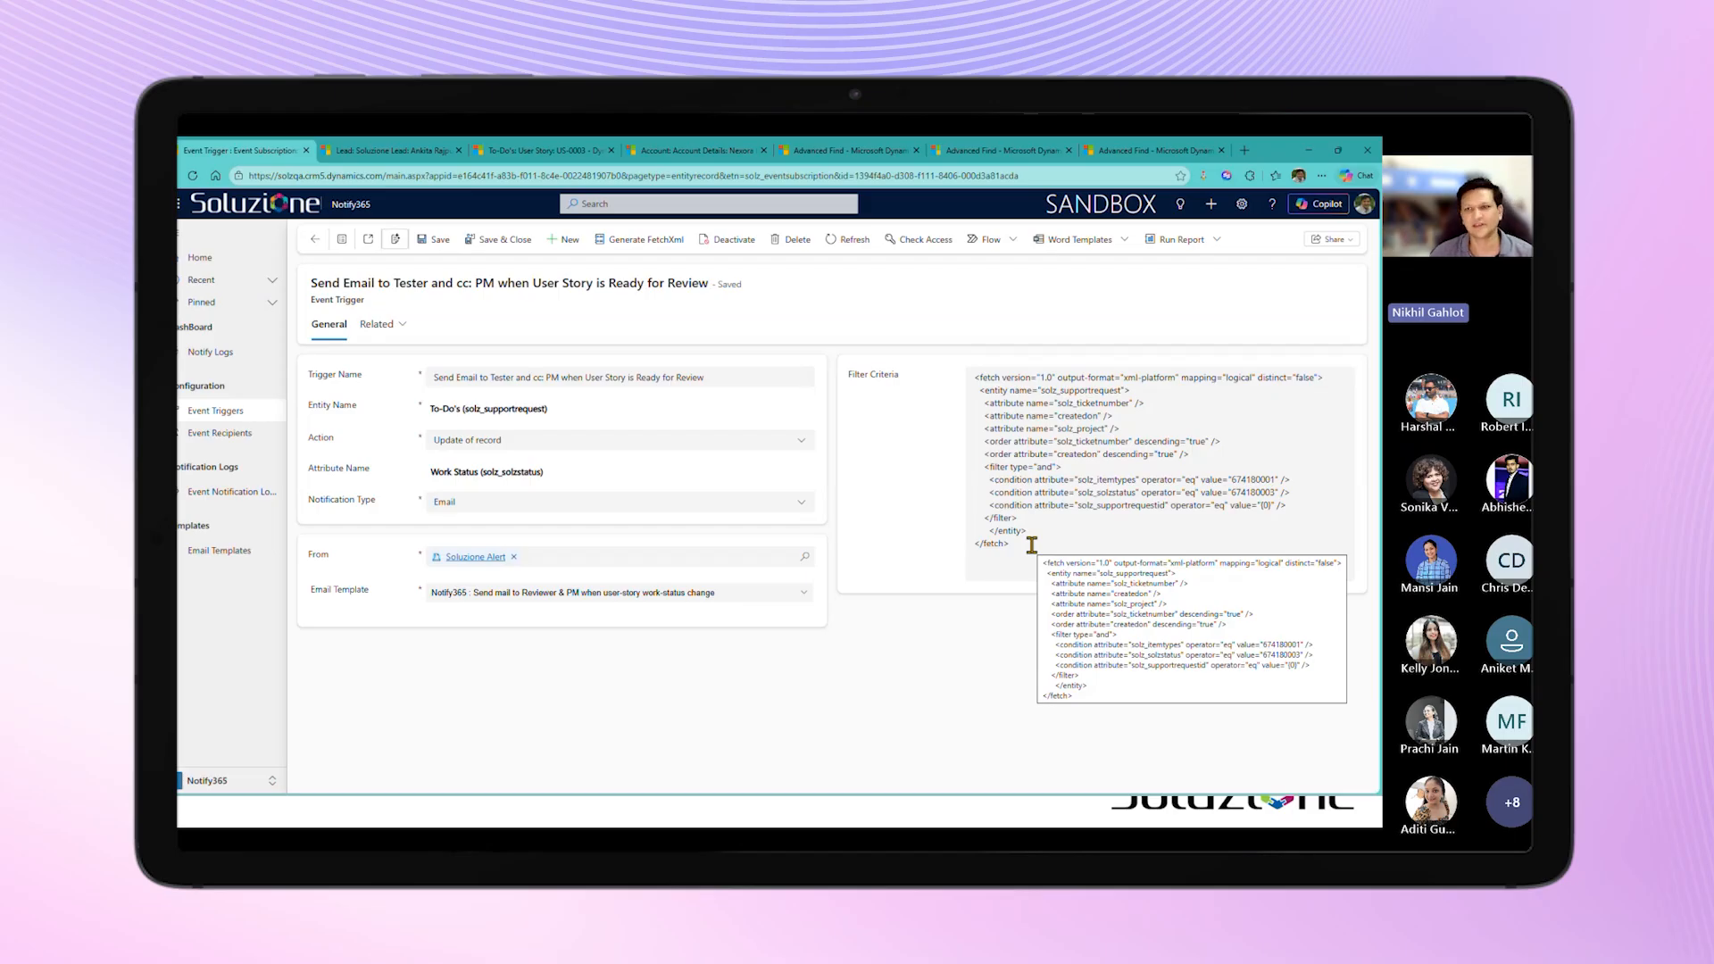
Step: Review the item type and work status conditions in the trigger's filter criteria, and open the "Email To Tester & PM For User Story" event recipient
{"action": "left_click_drag", "start_coordinate": [995, 480], "coordinate": [1296, 478]}
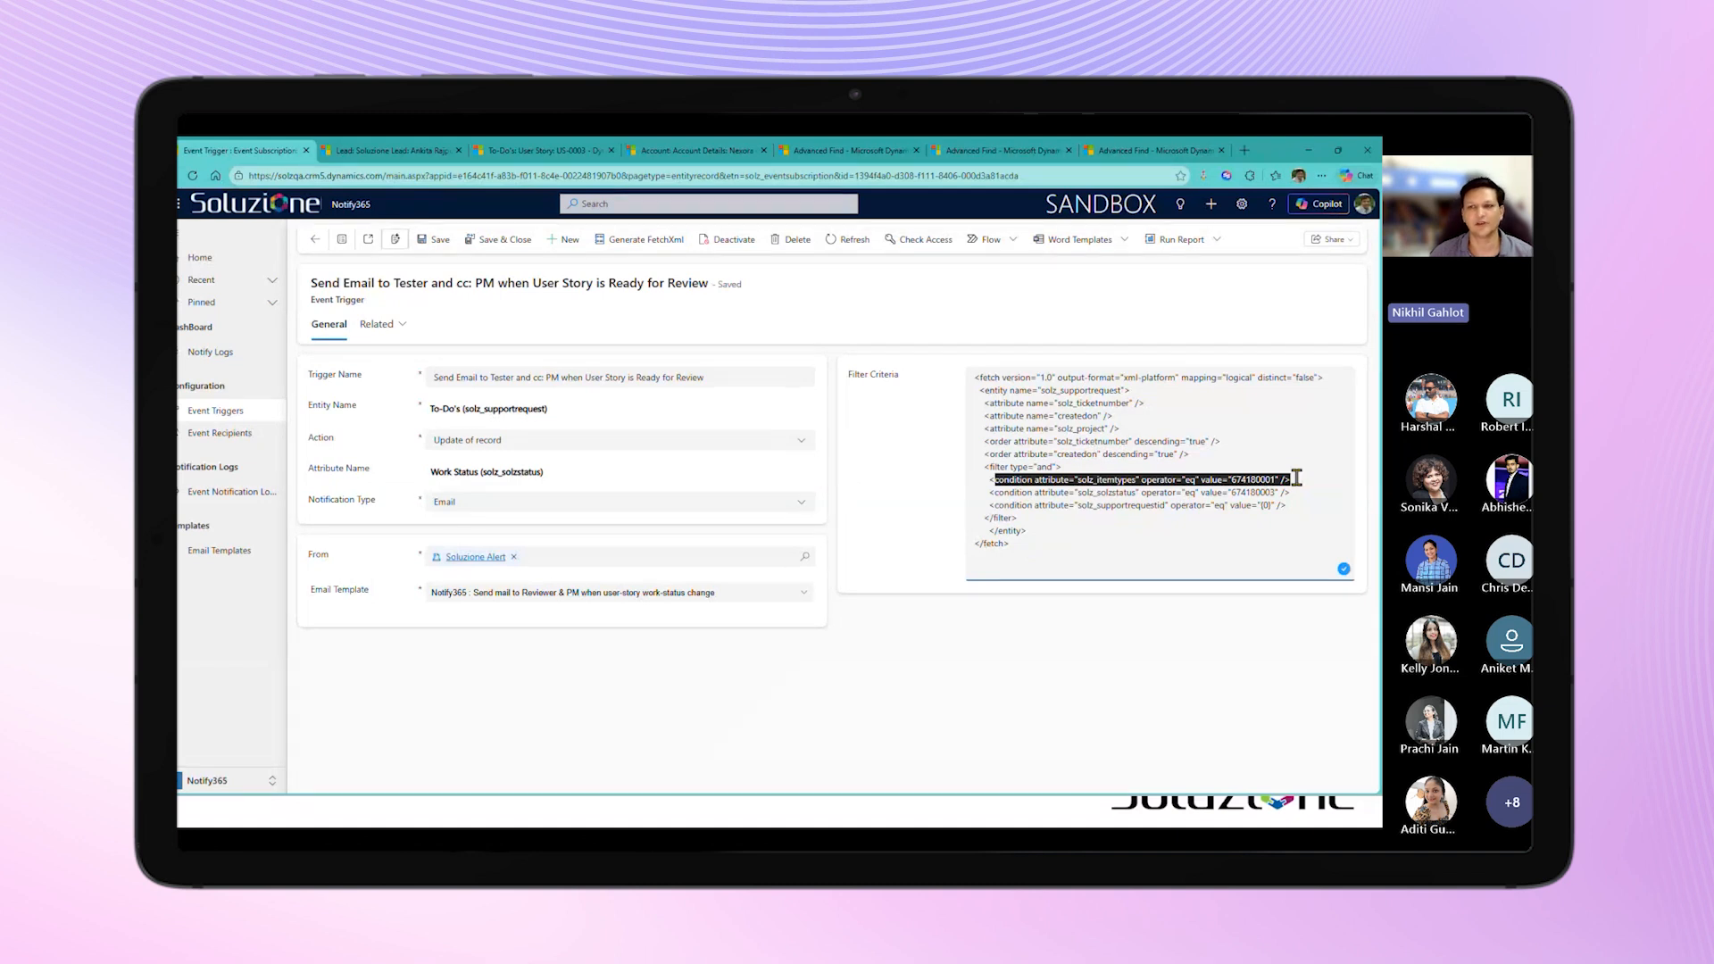
{"action": "left_click_drag", "start_coordinate": [989, 493], "coordinate": [1303, 496]}
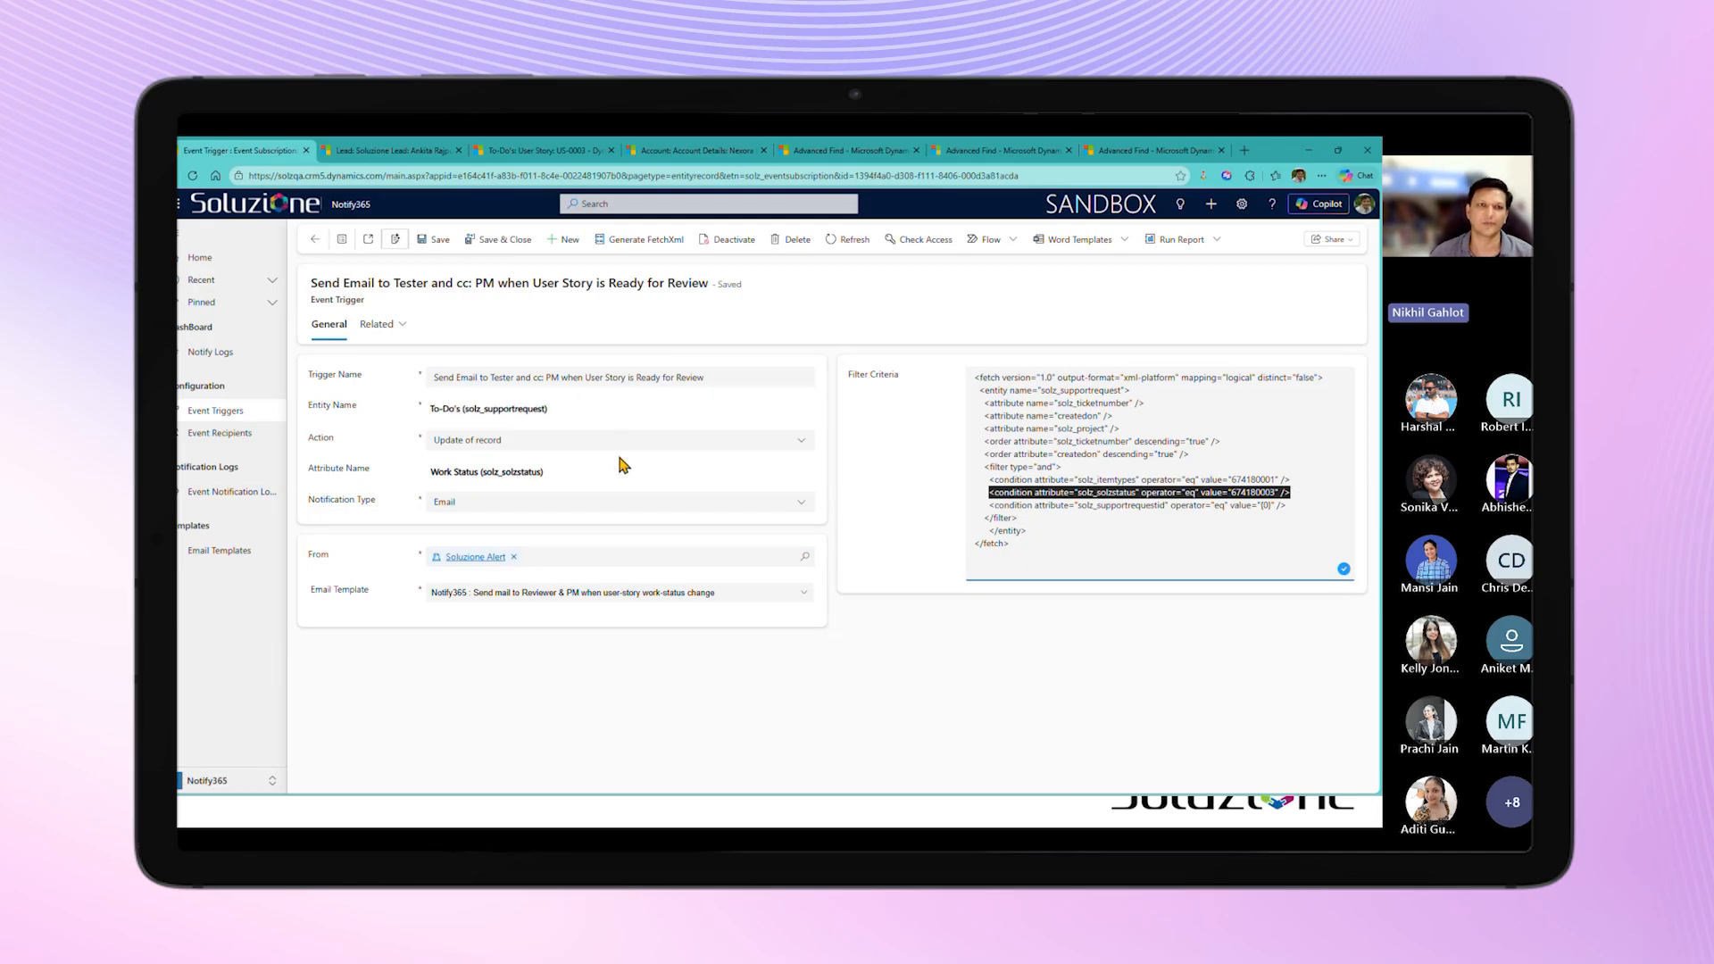
{"action": "left_click", "coordinate": [223, 434]}
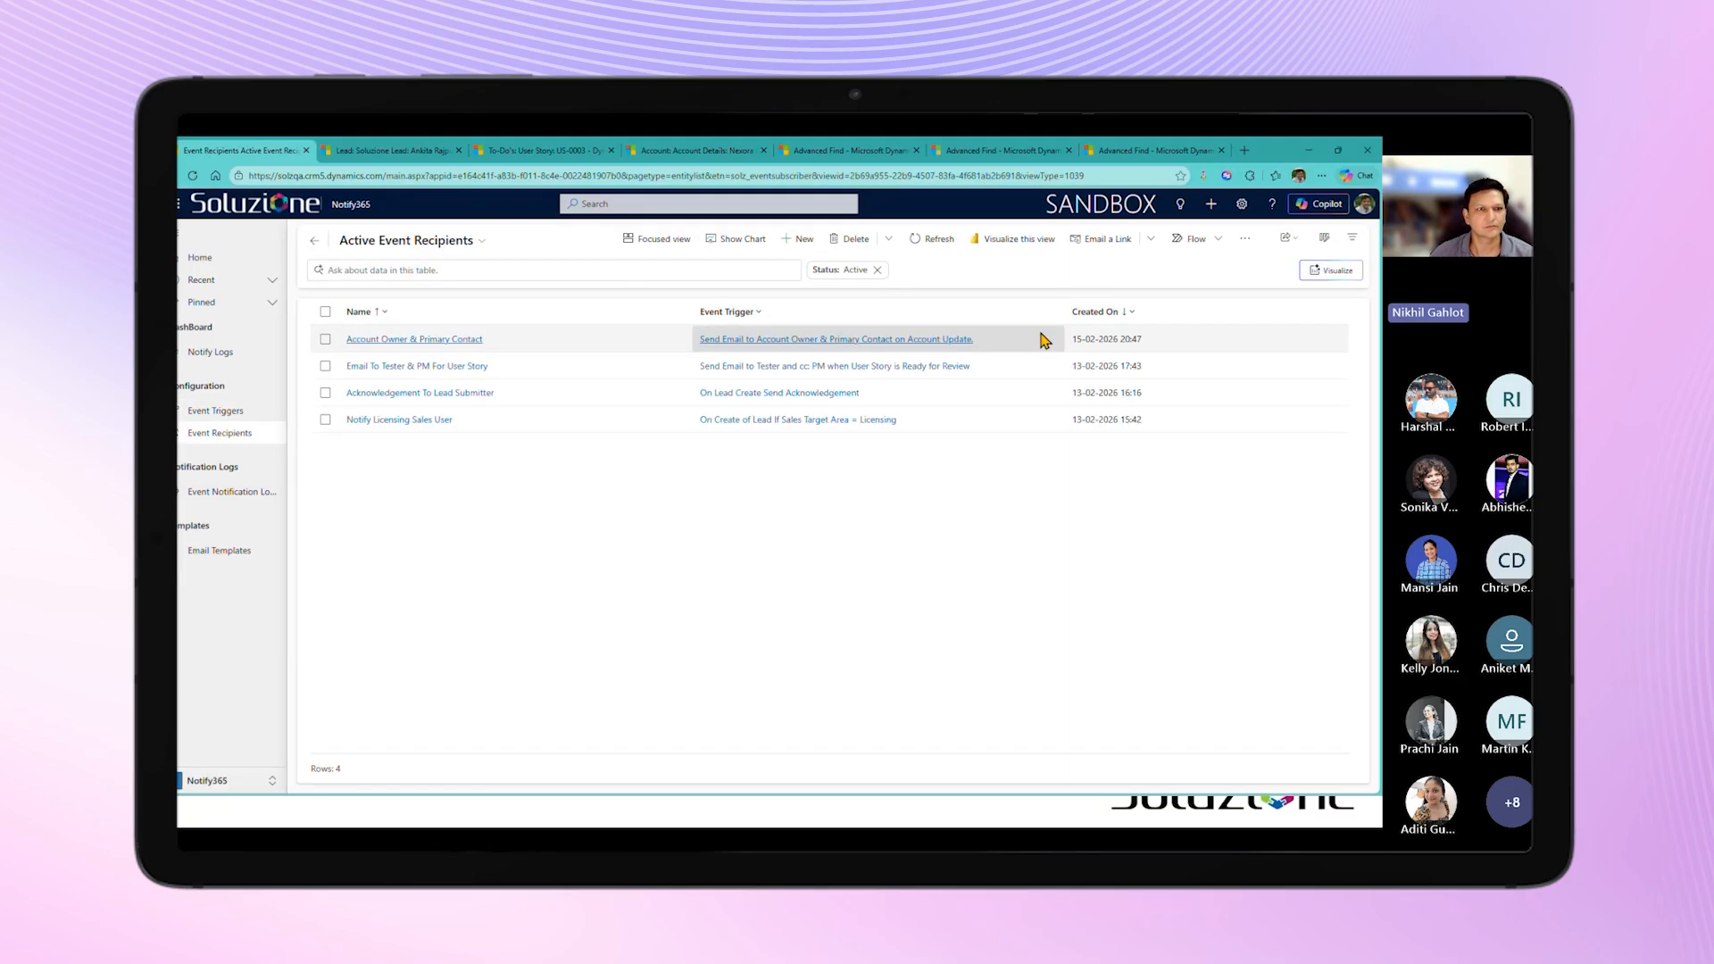
{"action": "double_click", "coordinate": [1038, 375]}
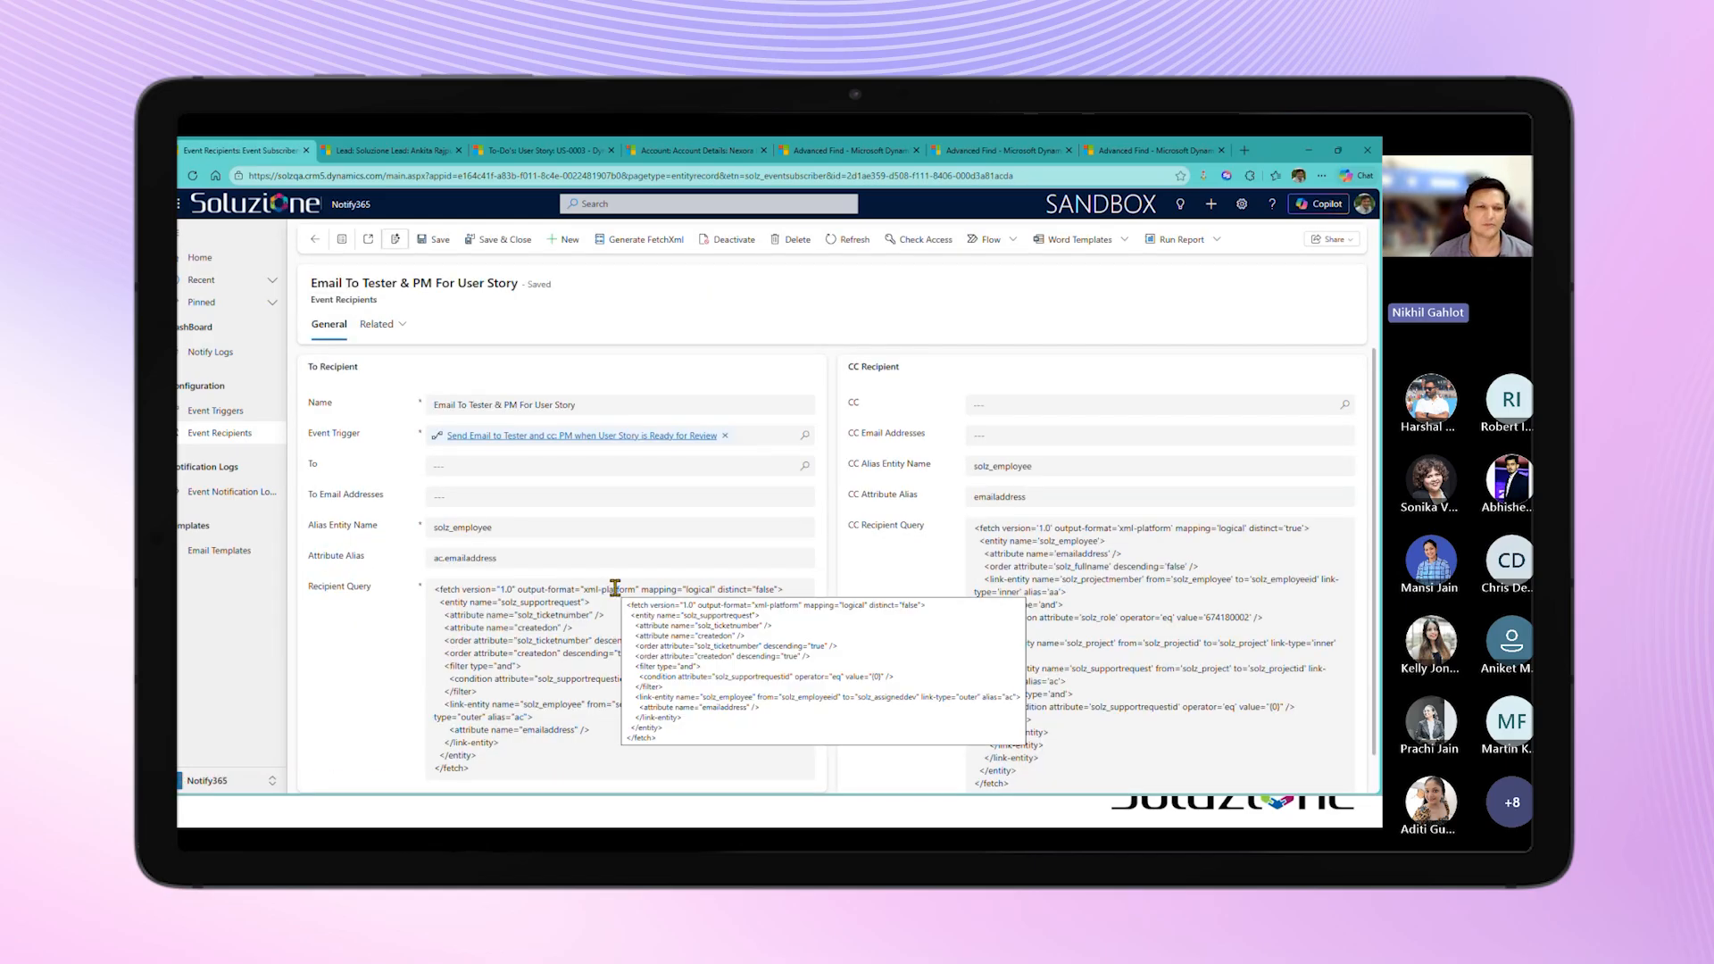
{"action": "scroll", "coordinate": [613, 587], "scroll_direction": "down", "scroll_amount": 2}
{"action": "scroll", "coordinate": [615, 588], "scroll_direction": "up", "scroll_amount": 2}
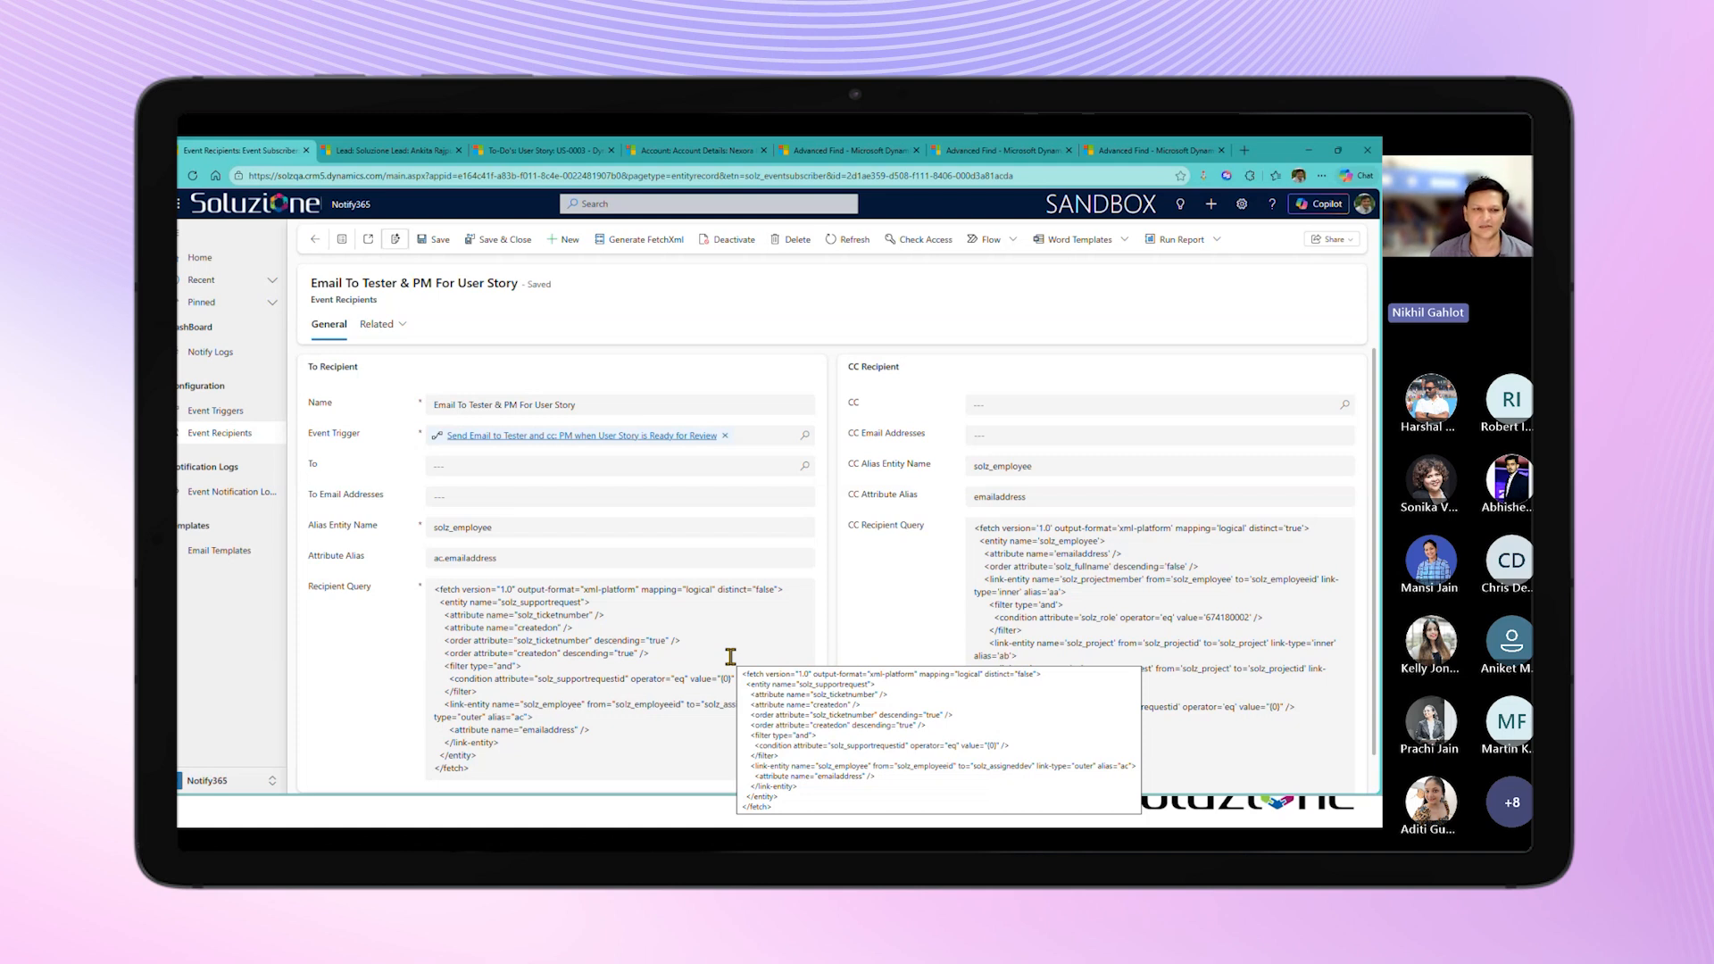
Step: Examine the "Demo - Get Project Manager" Advanced Find query, including its Project Members role condition
{"action": "left_click", "coordinate": [964, 159]}
{"action": "left_click", "coordinate": [1127, 159]}
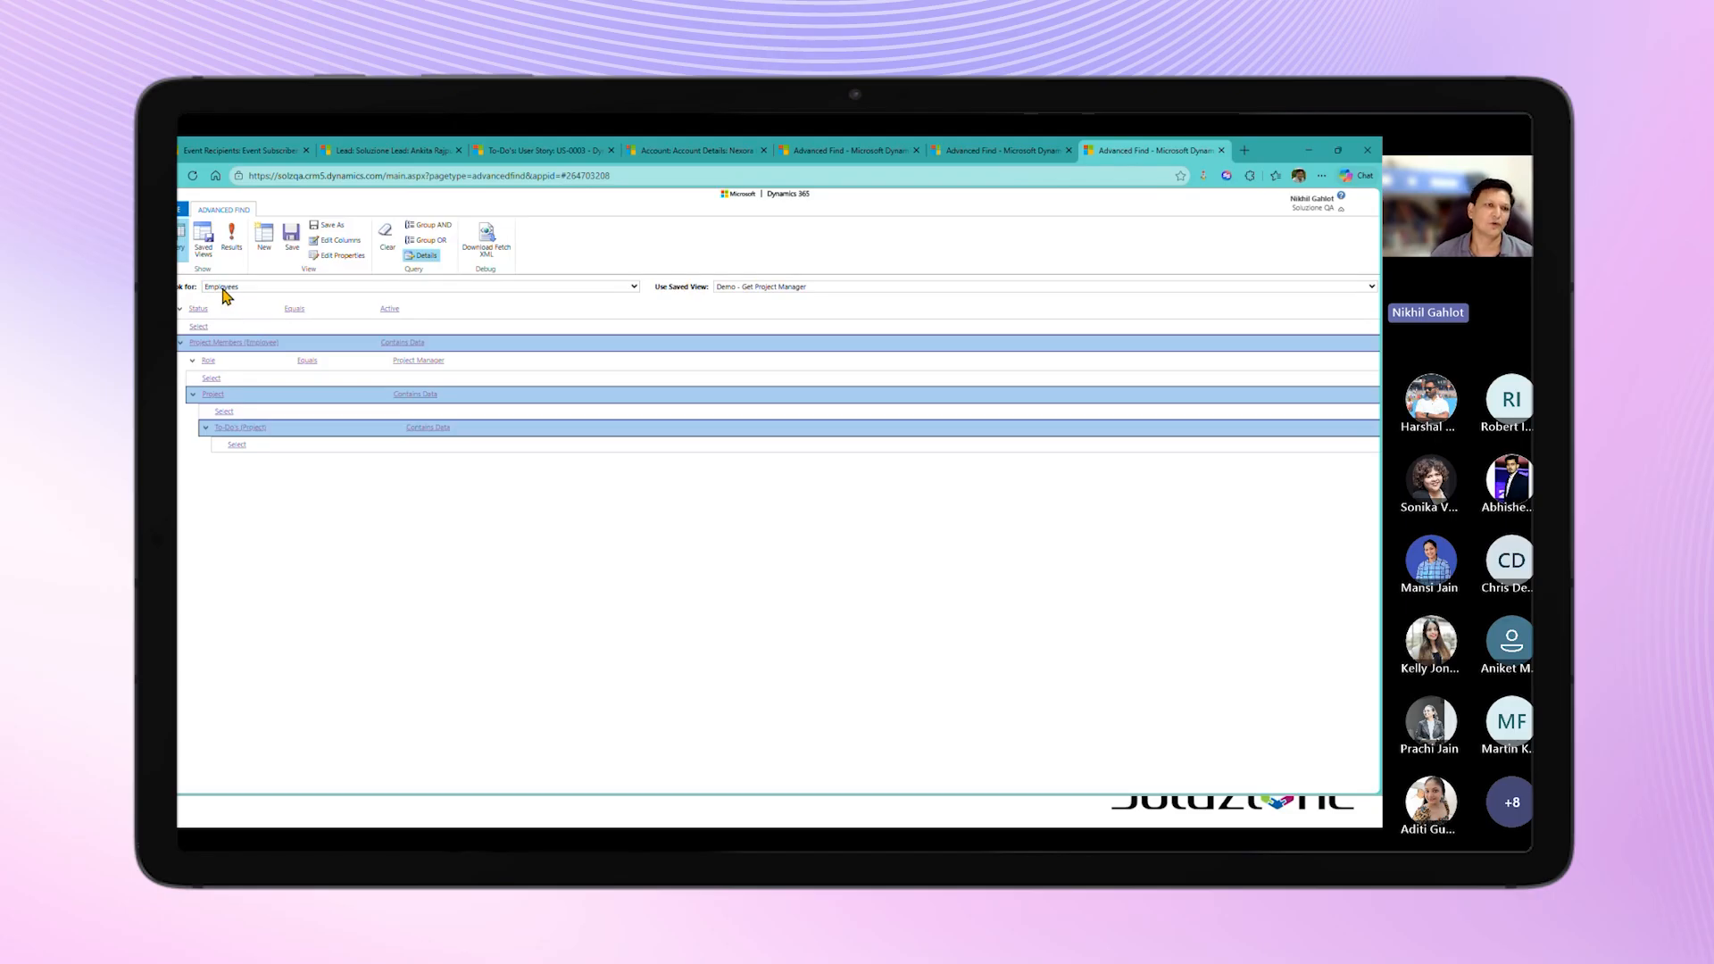
{"action": "left_click", "coordinate": [211, 360]}
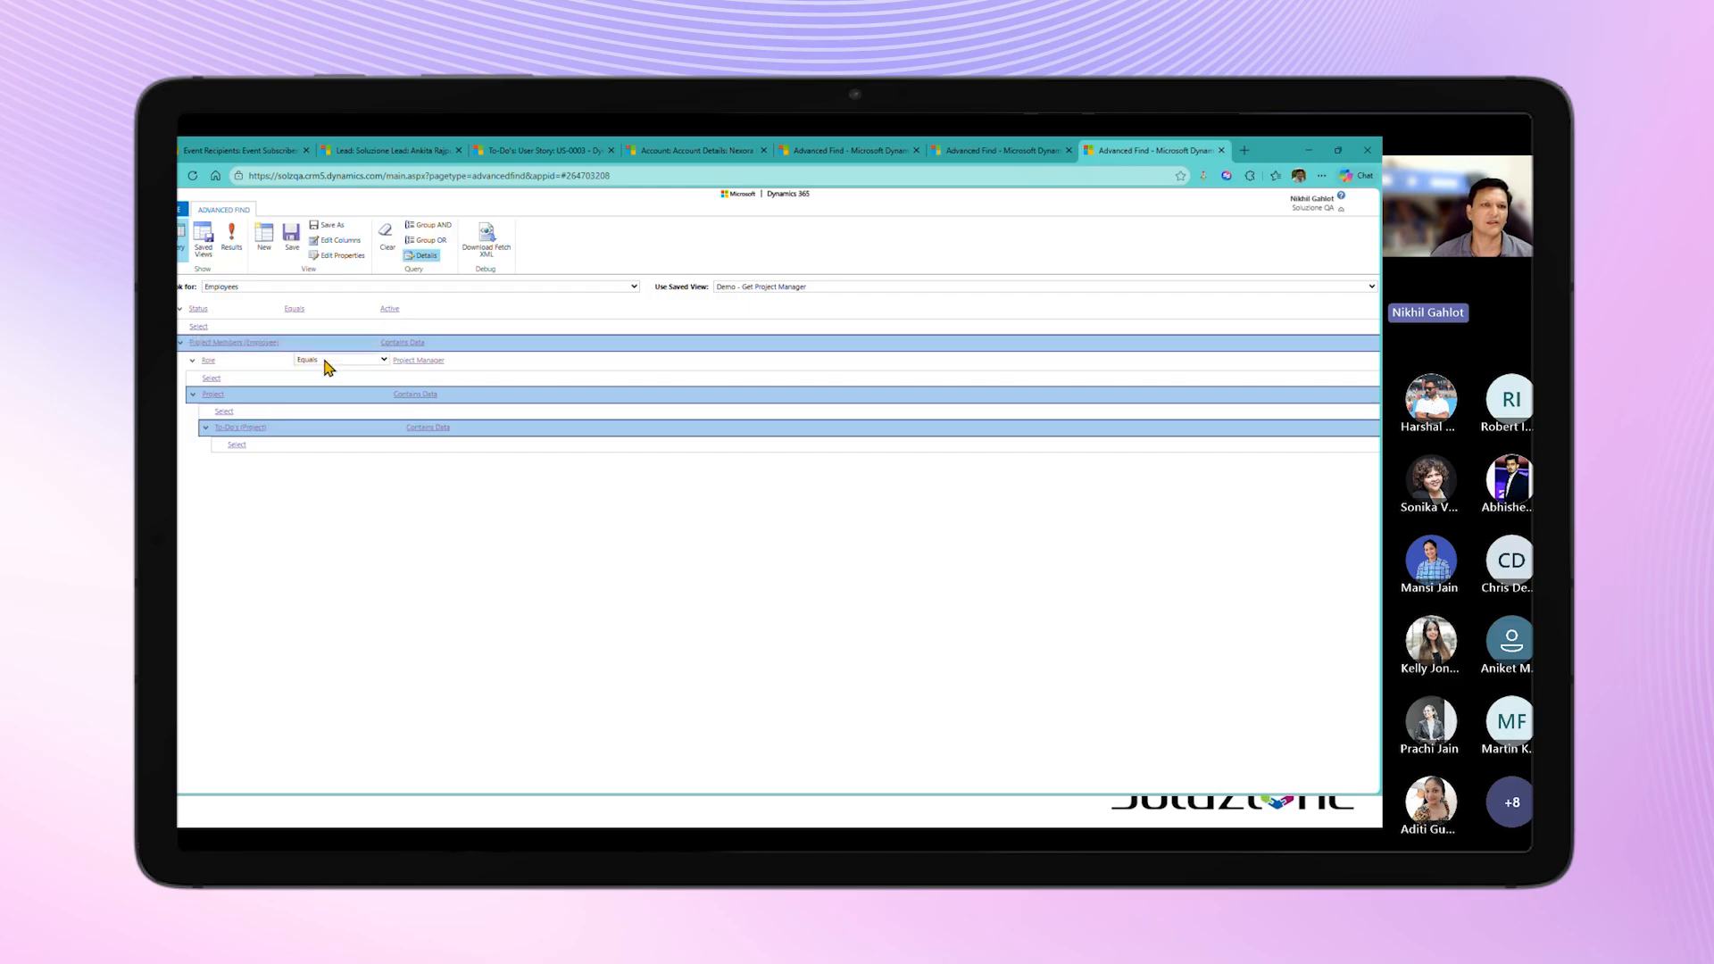
{"action": "left_click", "coordinate": [424, 360]}
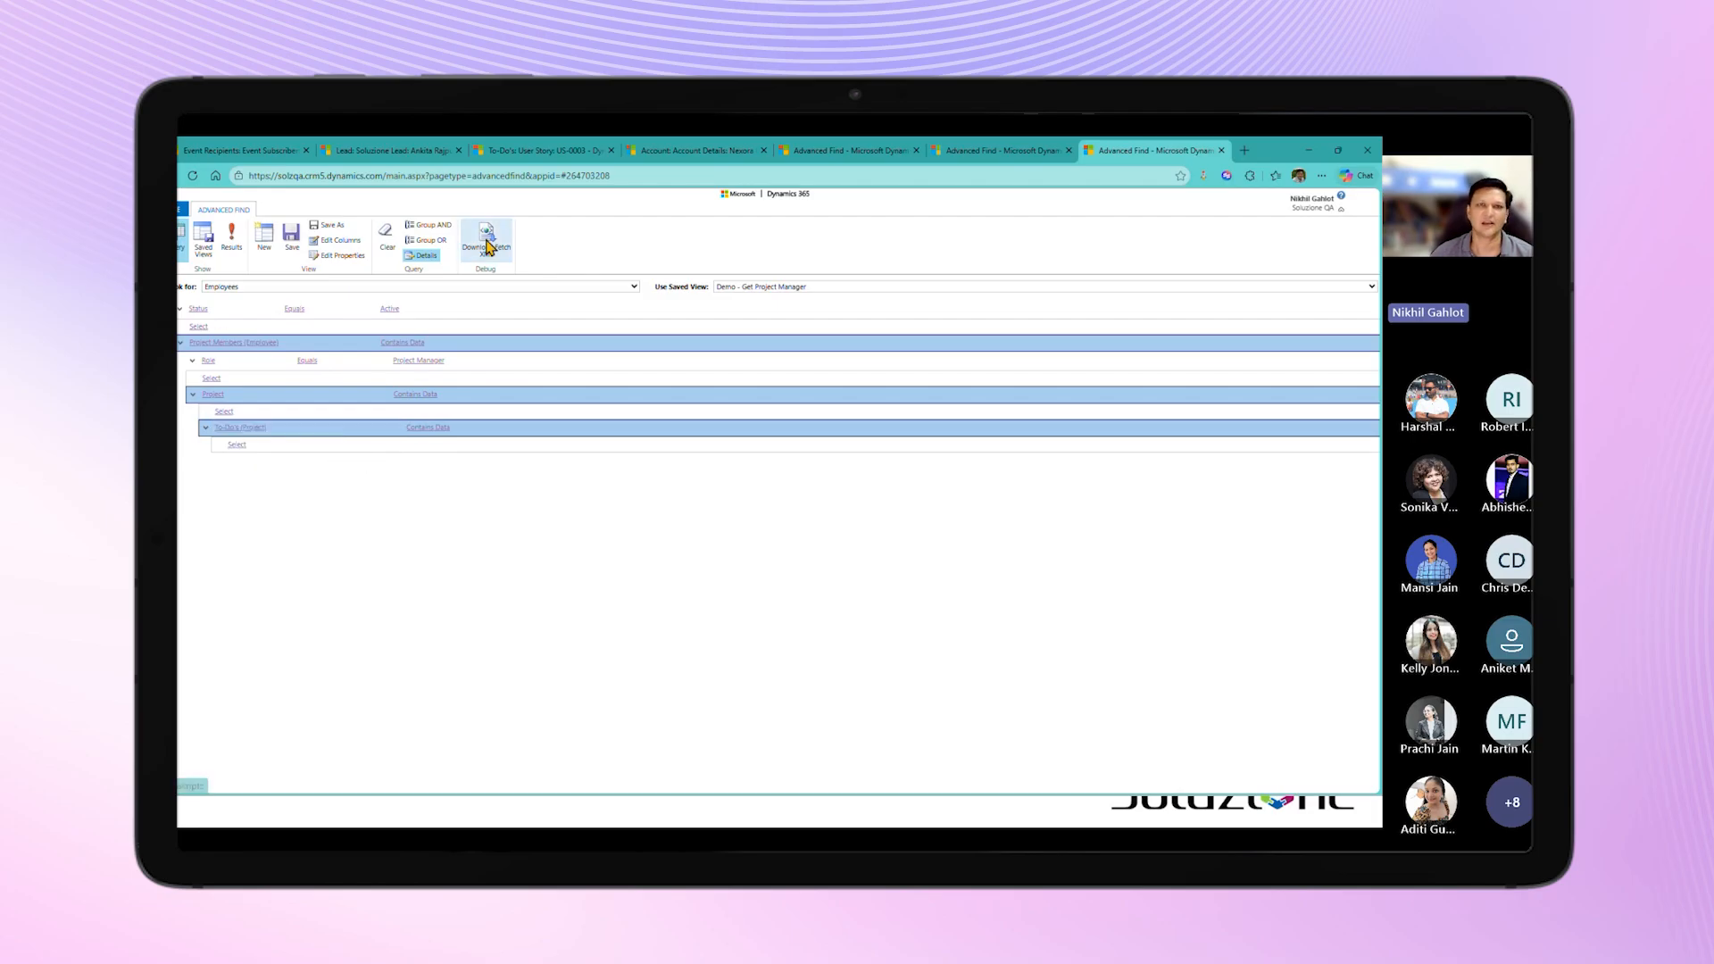
Step: Return to the event recipient record and examine the entity, linked entities and conditions in its CC Recipient Query
{"action": "left_click", "coordinate": [236, 152]}
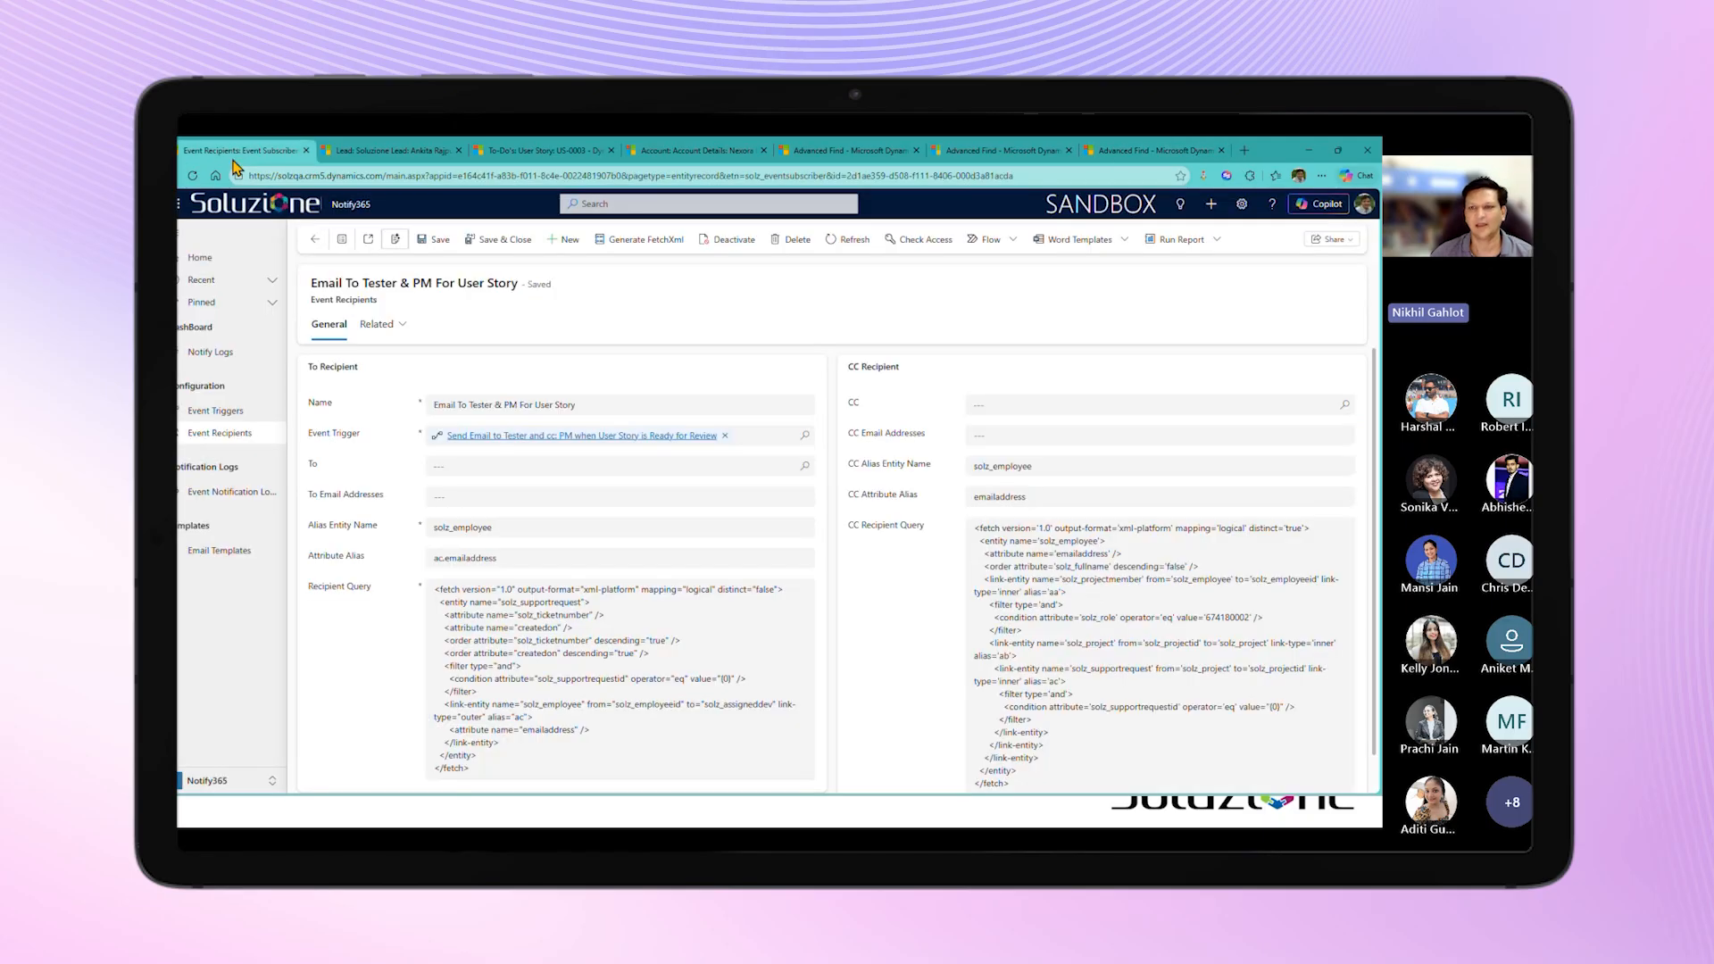
{"action": "double_click", "coordinate": [1078, 541]}
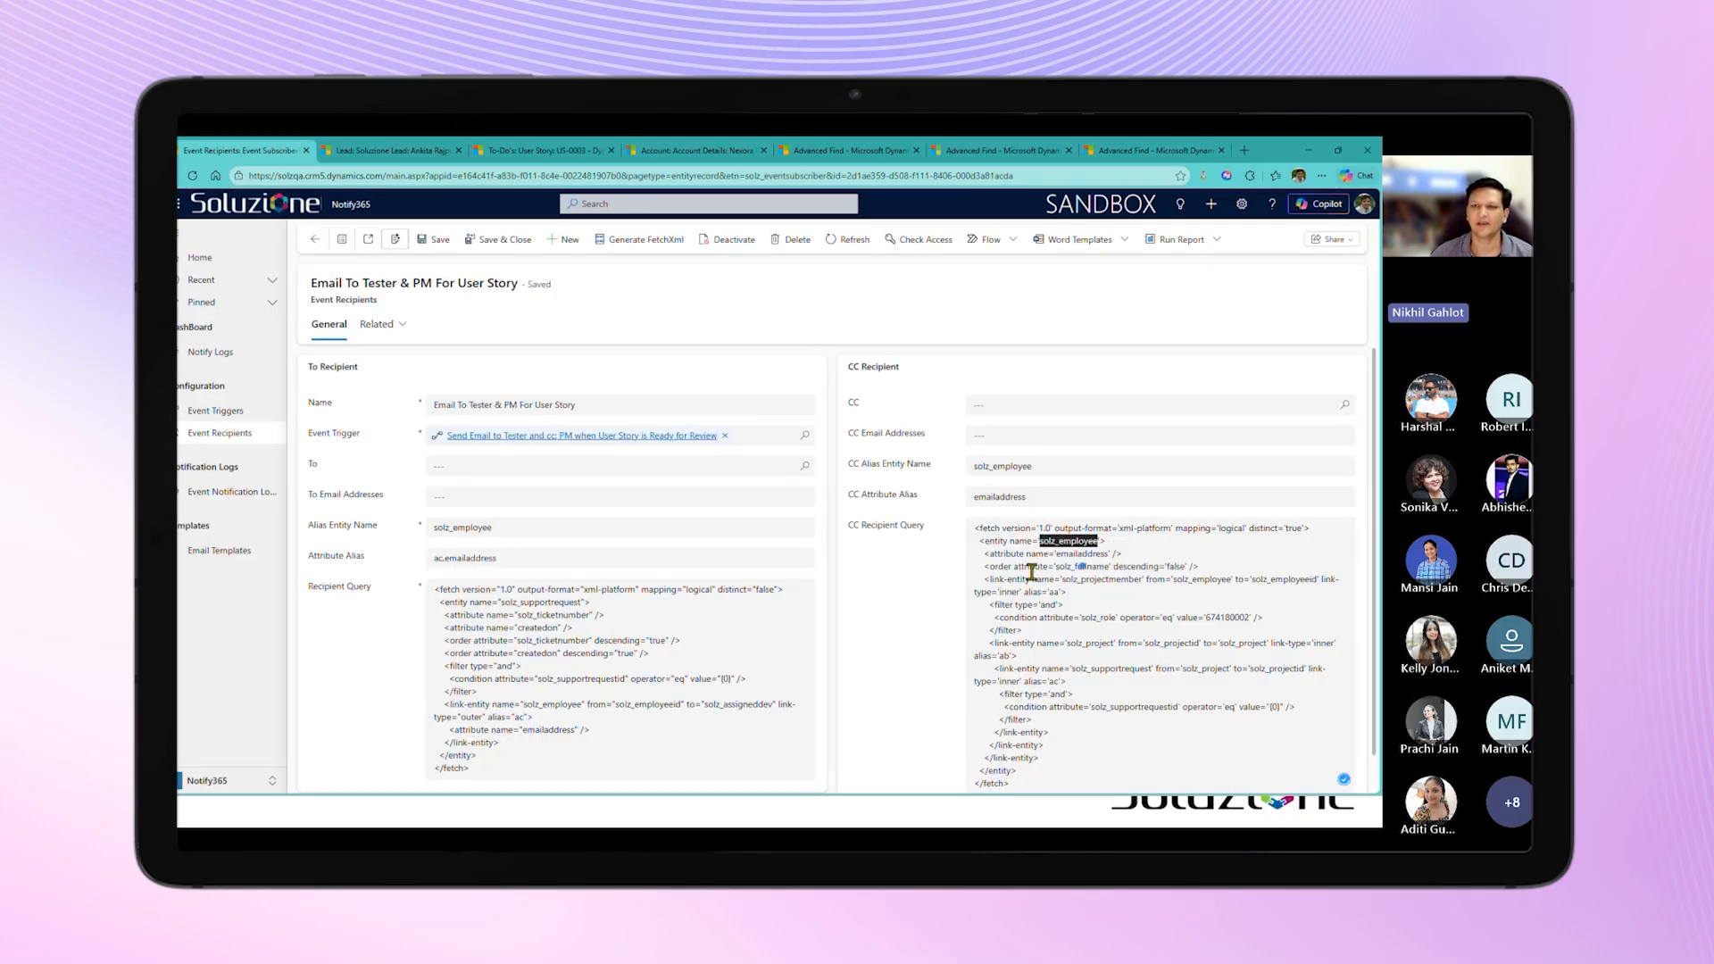
{"action": "double_click", "coordinate": [1108, 579]}
{"action": "double_click", "coordinate": [1099, 618]}
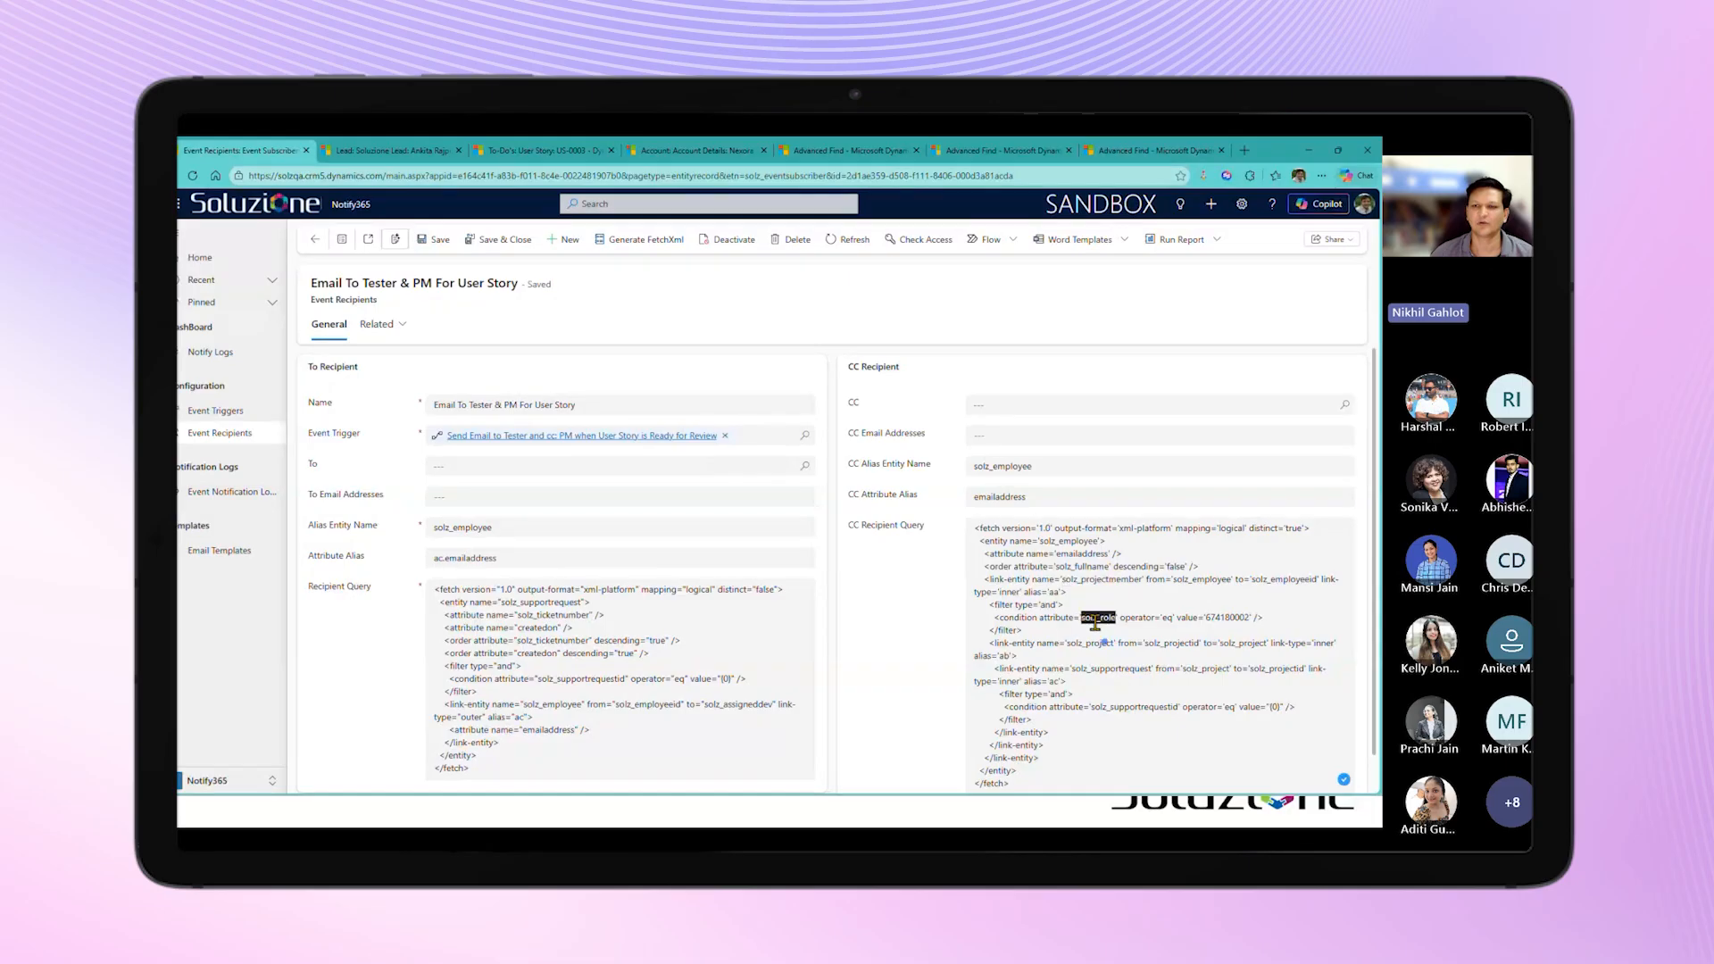
{"action": "double_click", "coordinate": [1136, 707]}
{"action": "left_click", "coordinate": [1114, 654]}
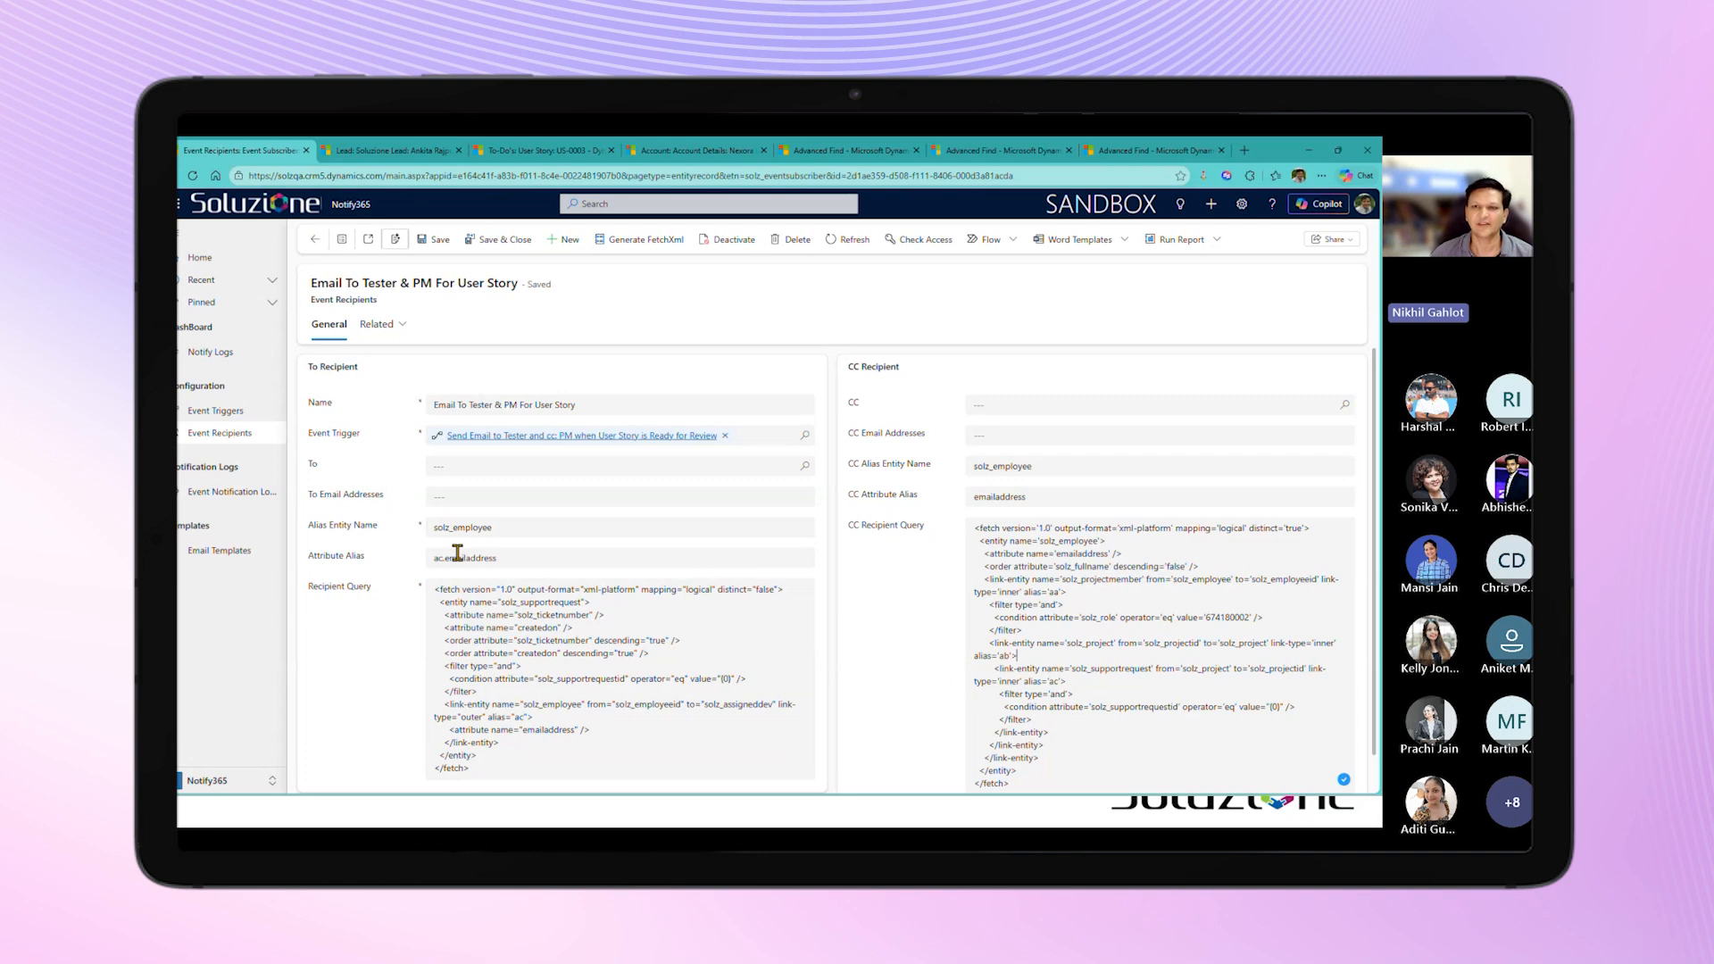
Step: Compare the CC and To attribute aliases with the email attribute in the recipient query, and return to the Active Event Recipients list
{"action": "double_click", "coordinate": [995, 498]}
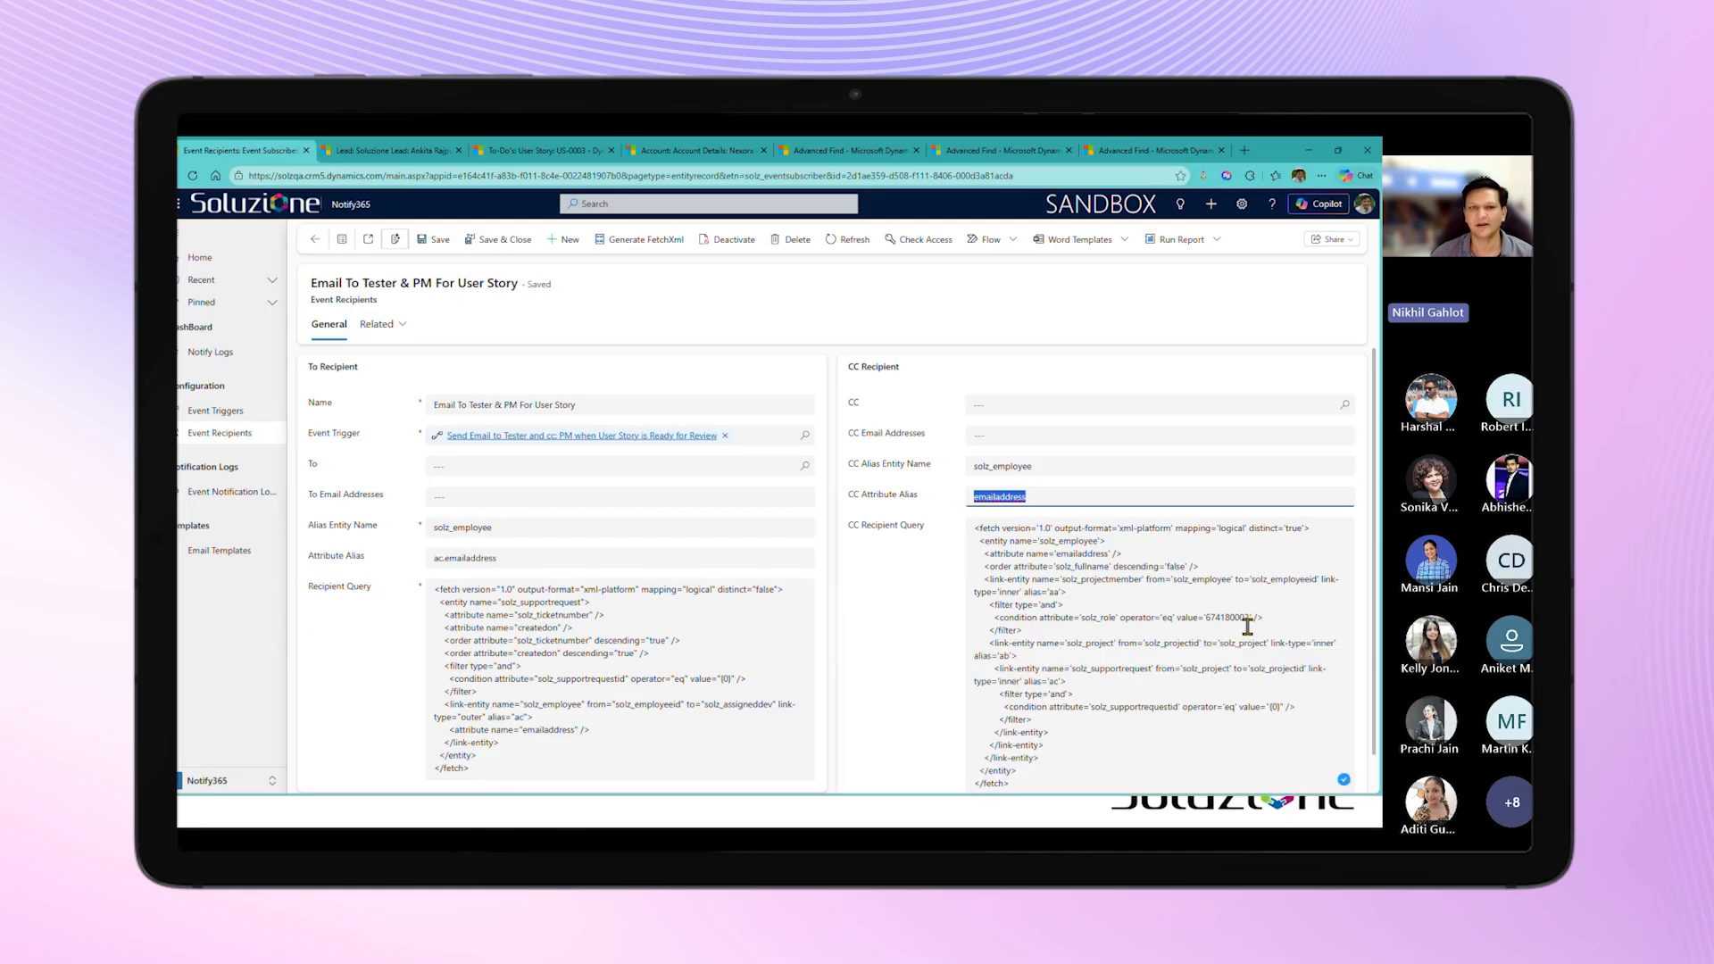
{"action": "left_click", "coordinate": [477, 557]}
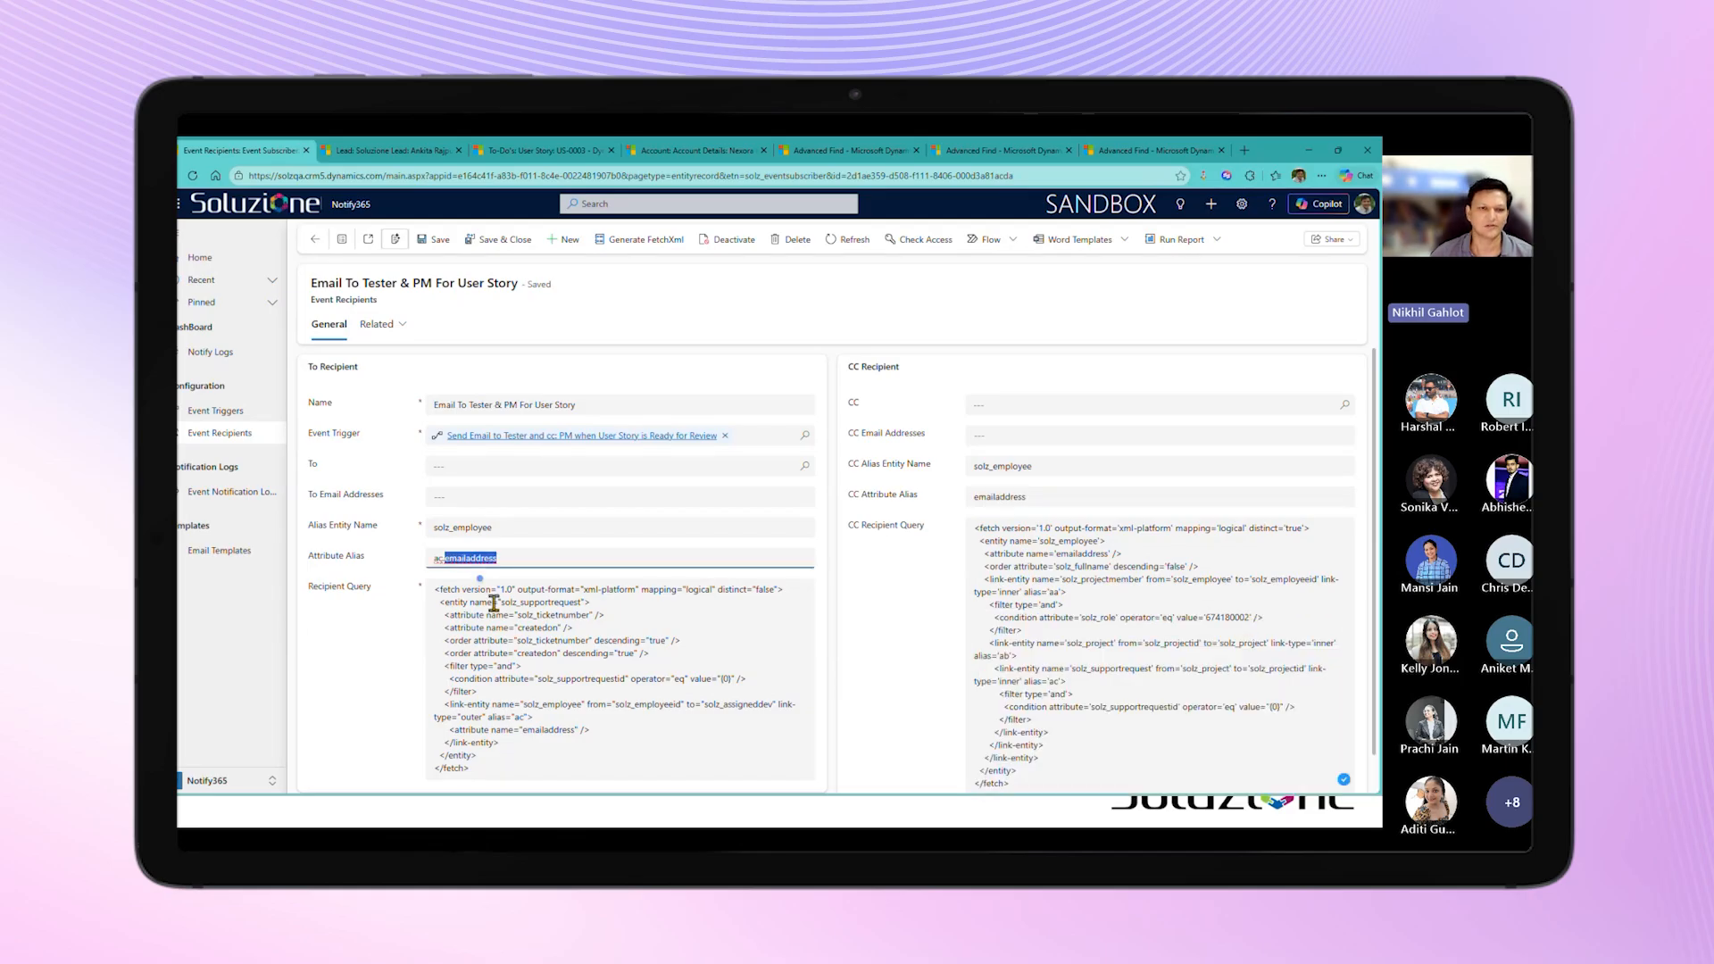
{"action": "double_click", "coordinate": [548, 729]}
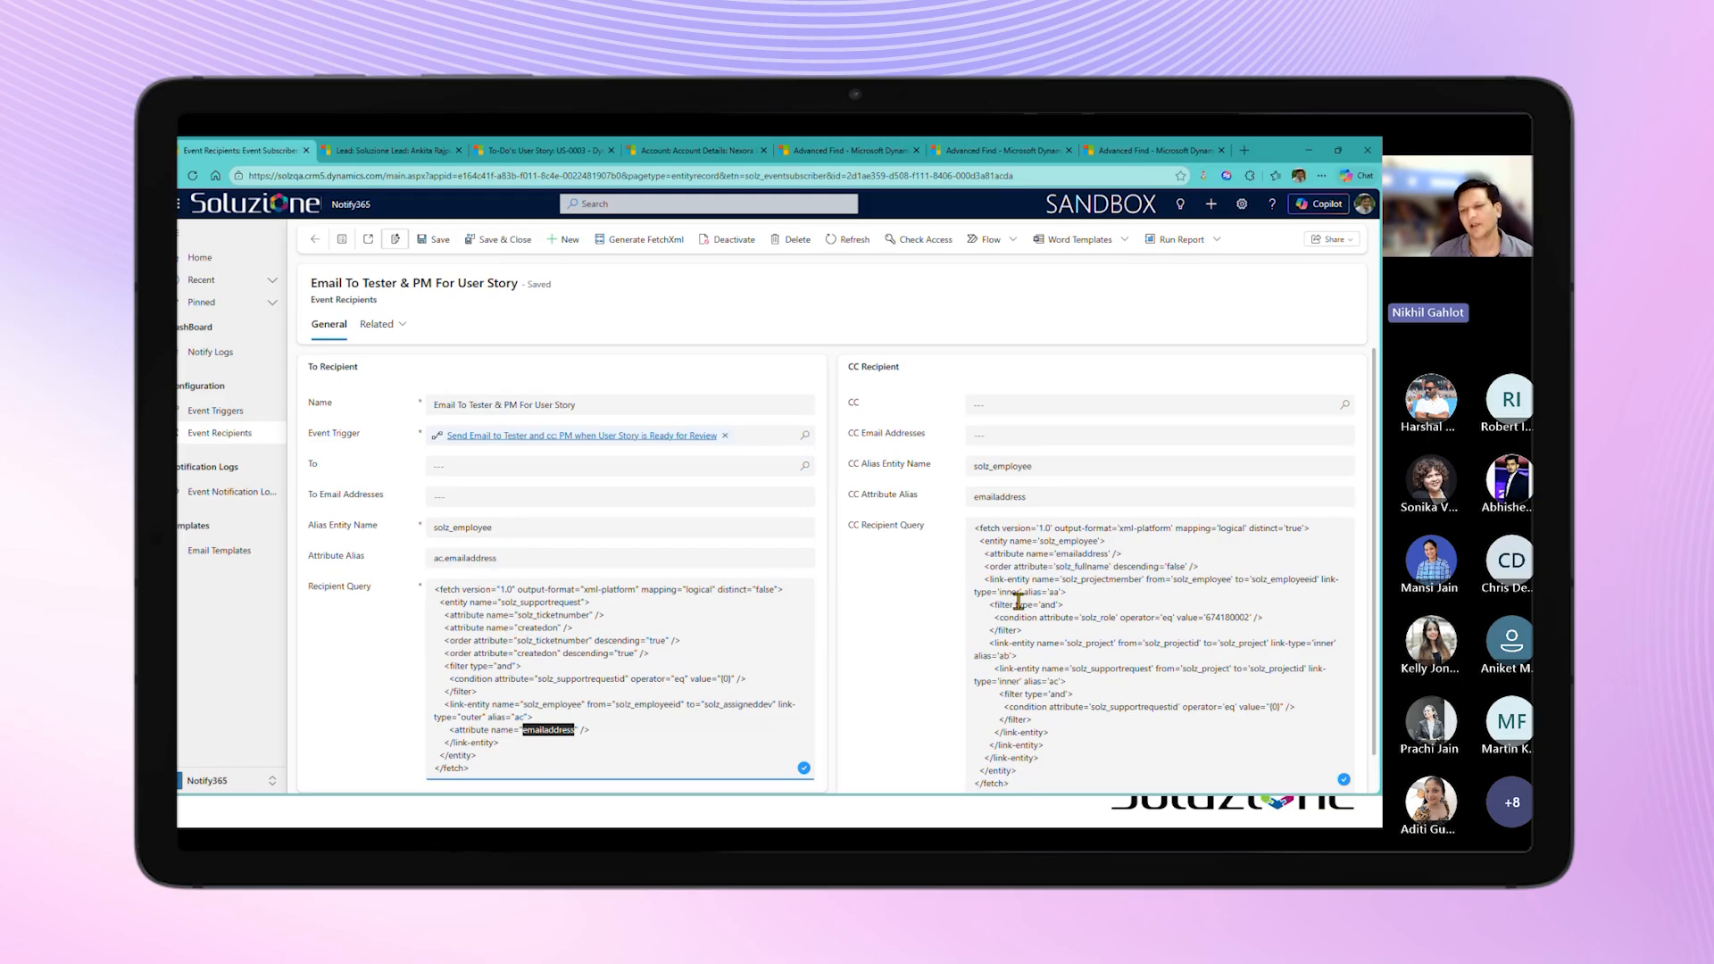
{"action": "scroll", "coordinate": [892, 609], "scroll_direction": "down", "scroll_amount": 1}
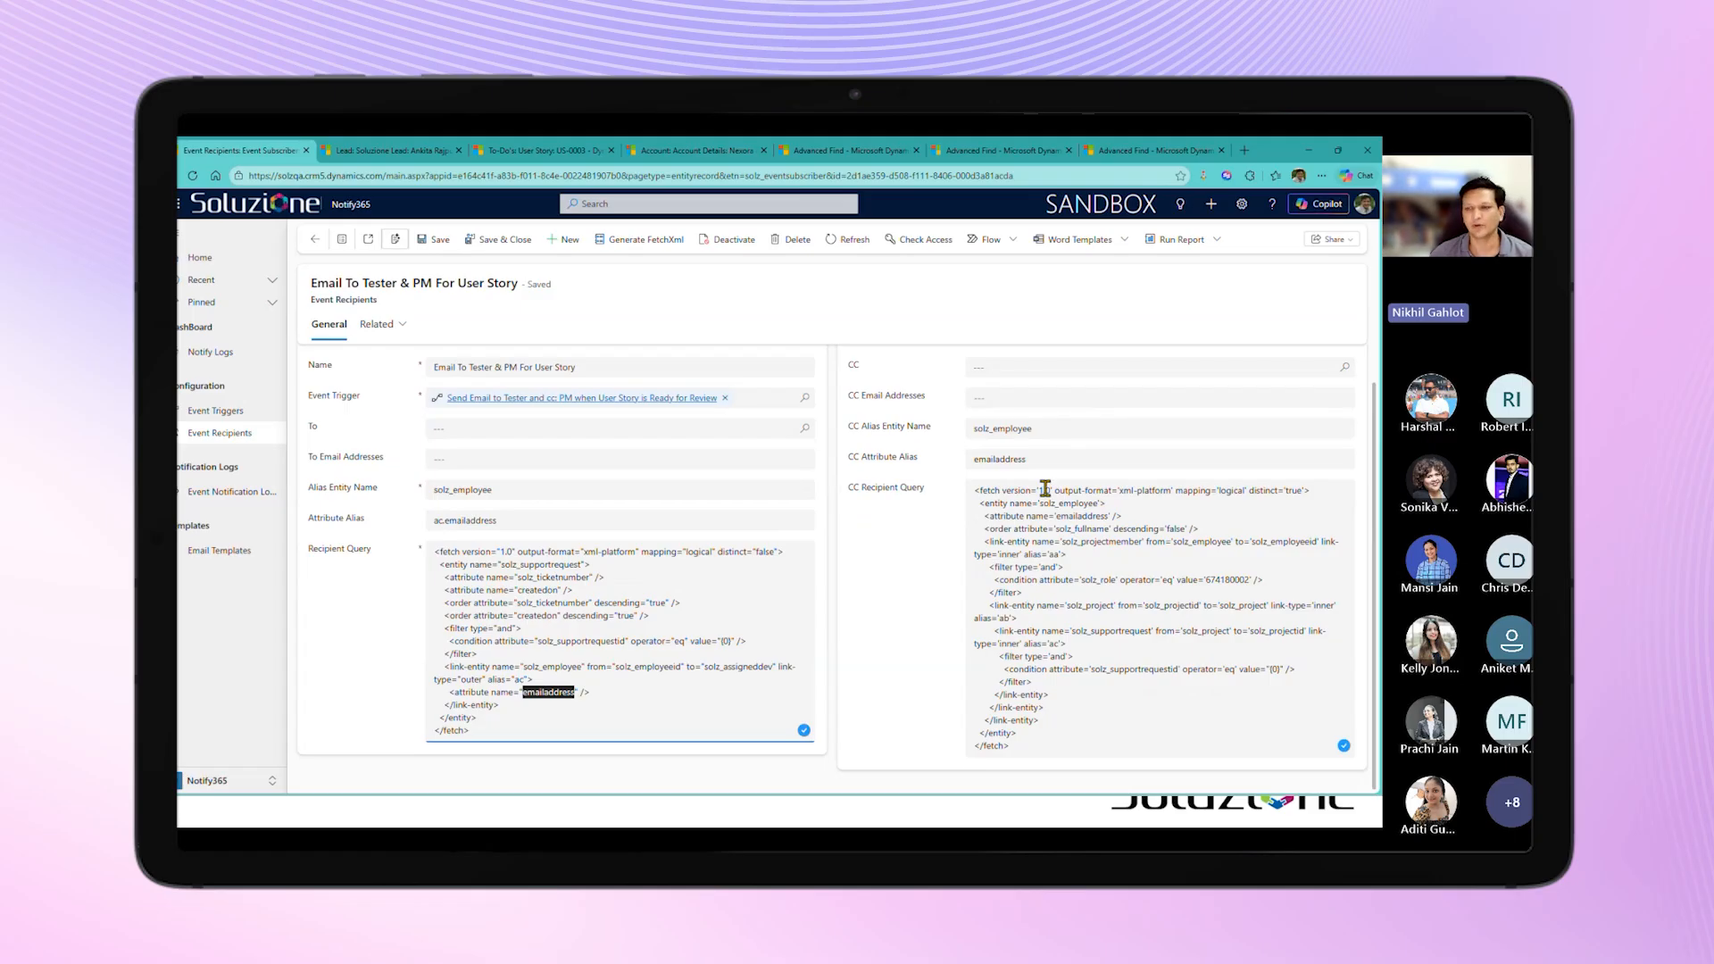
{"action": "left_click", "coordinate": [313, 241]}
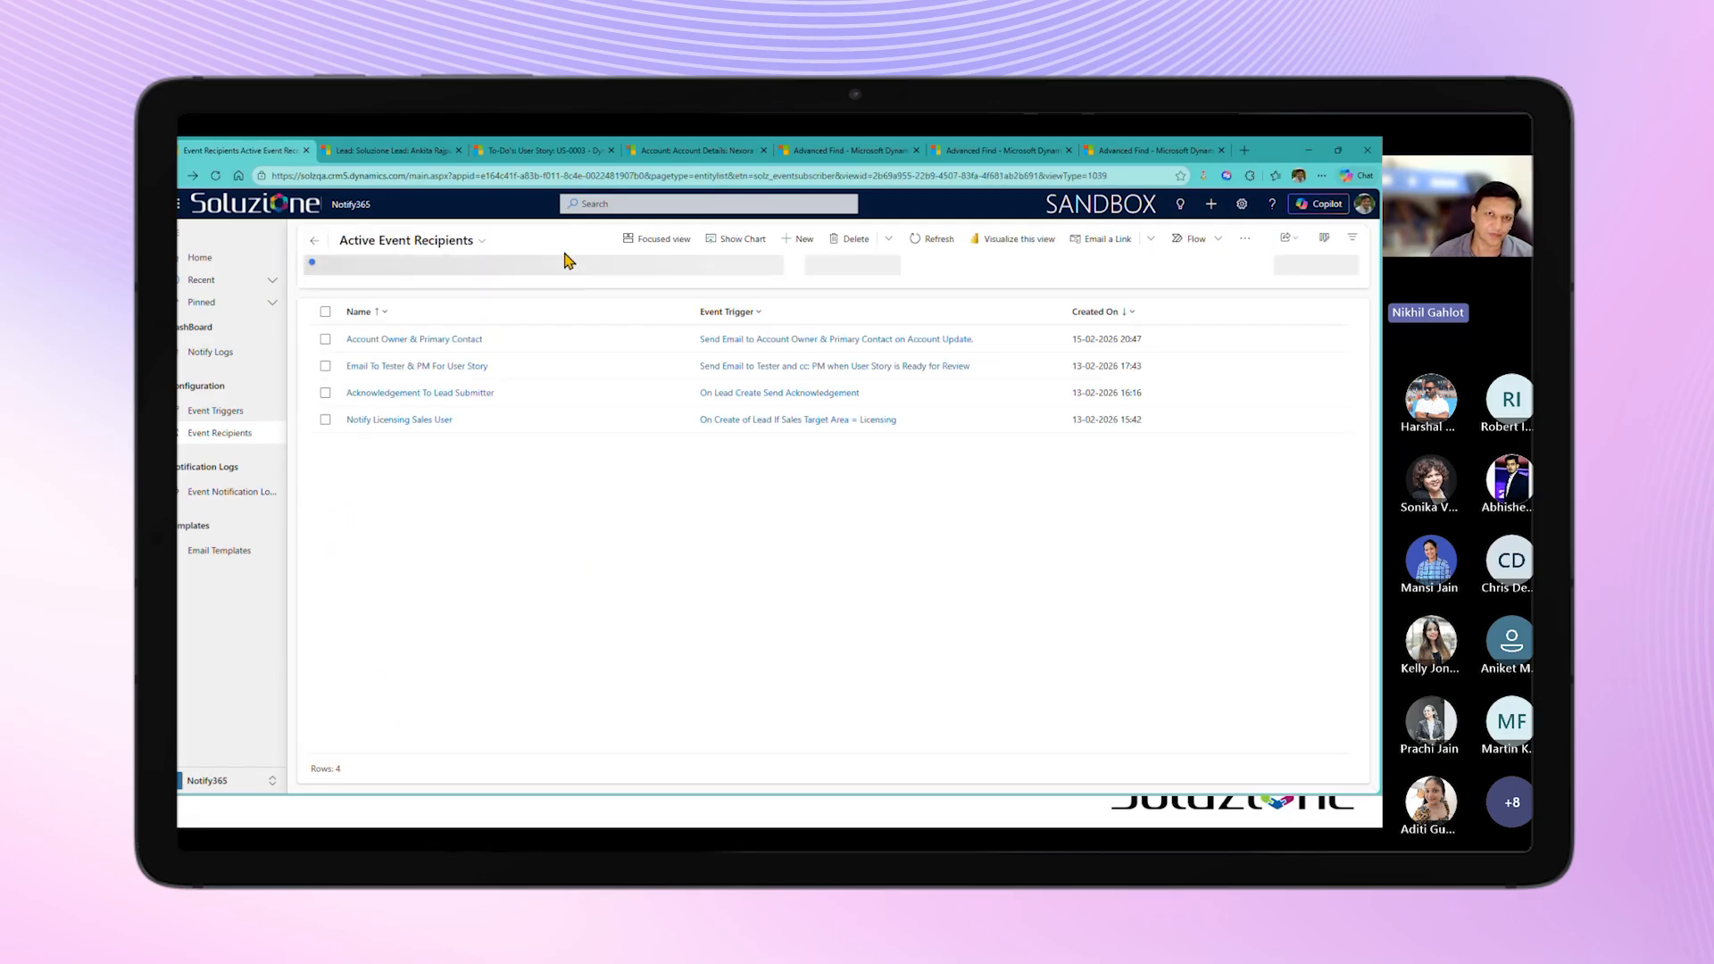
Step: Set the Work Status of user story US-0003 to Ready for Review and save the record
{"action": "left_click", "coordinate": [538, 150]}
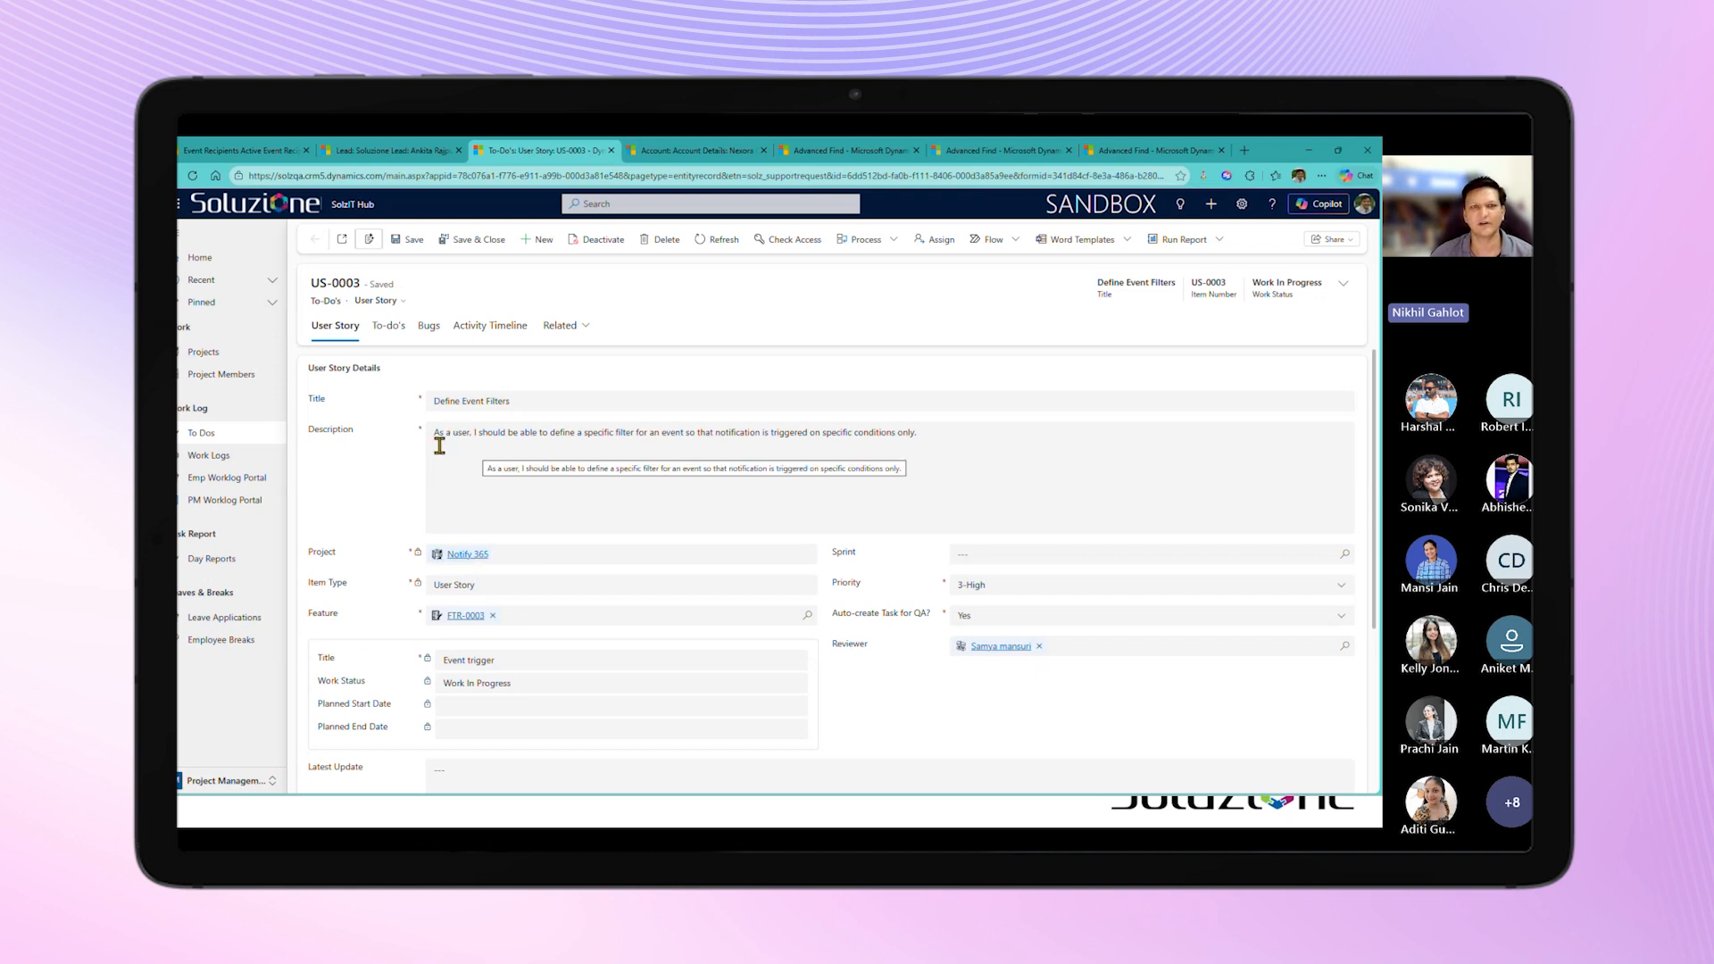
{"action": "left_click", "coordinate": [1343, 284]}
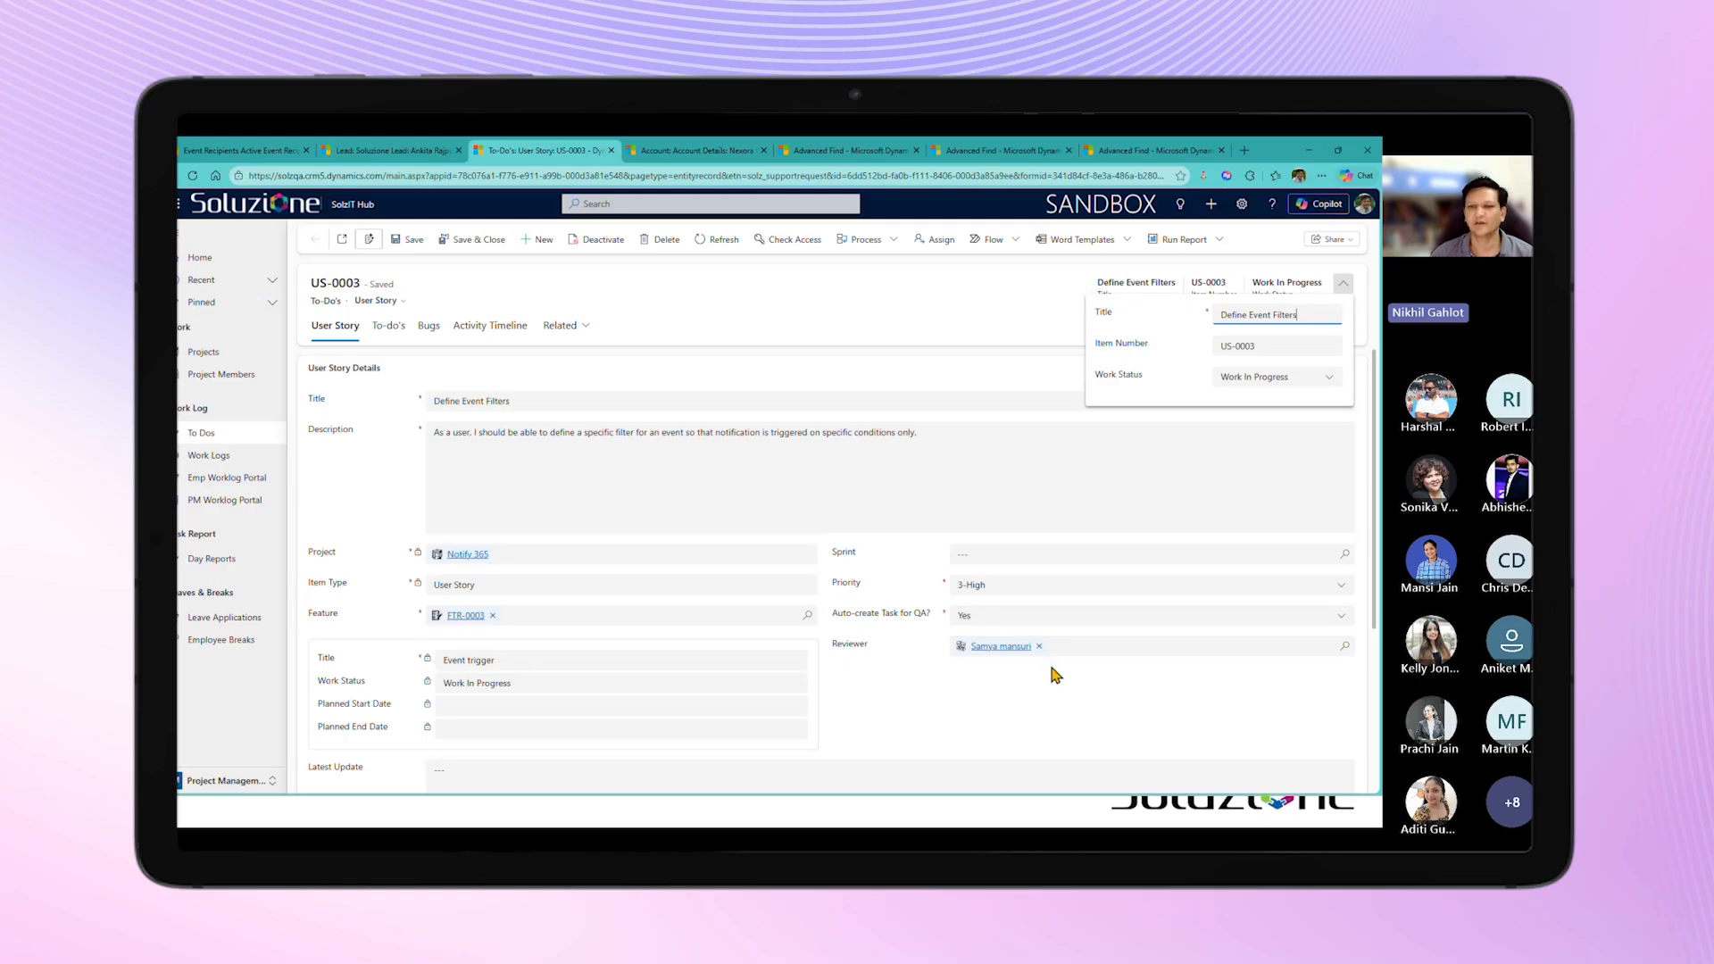
{"action": "left_click", "coordinate": [945, 707]}
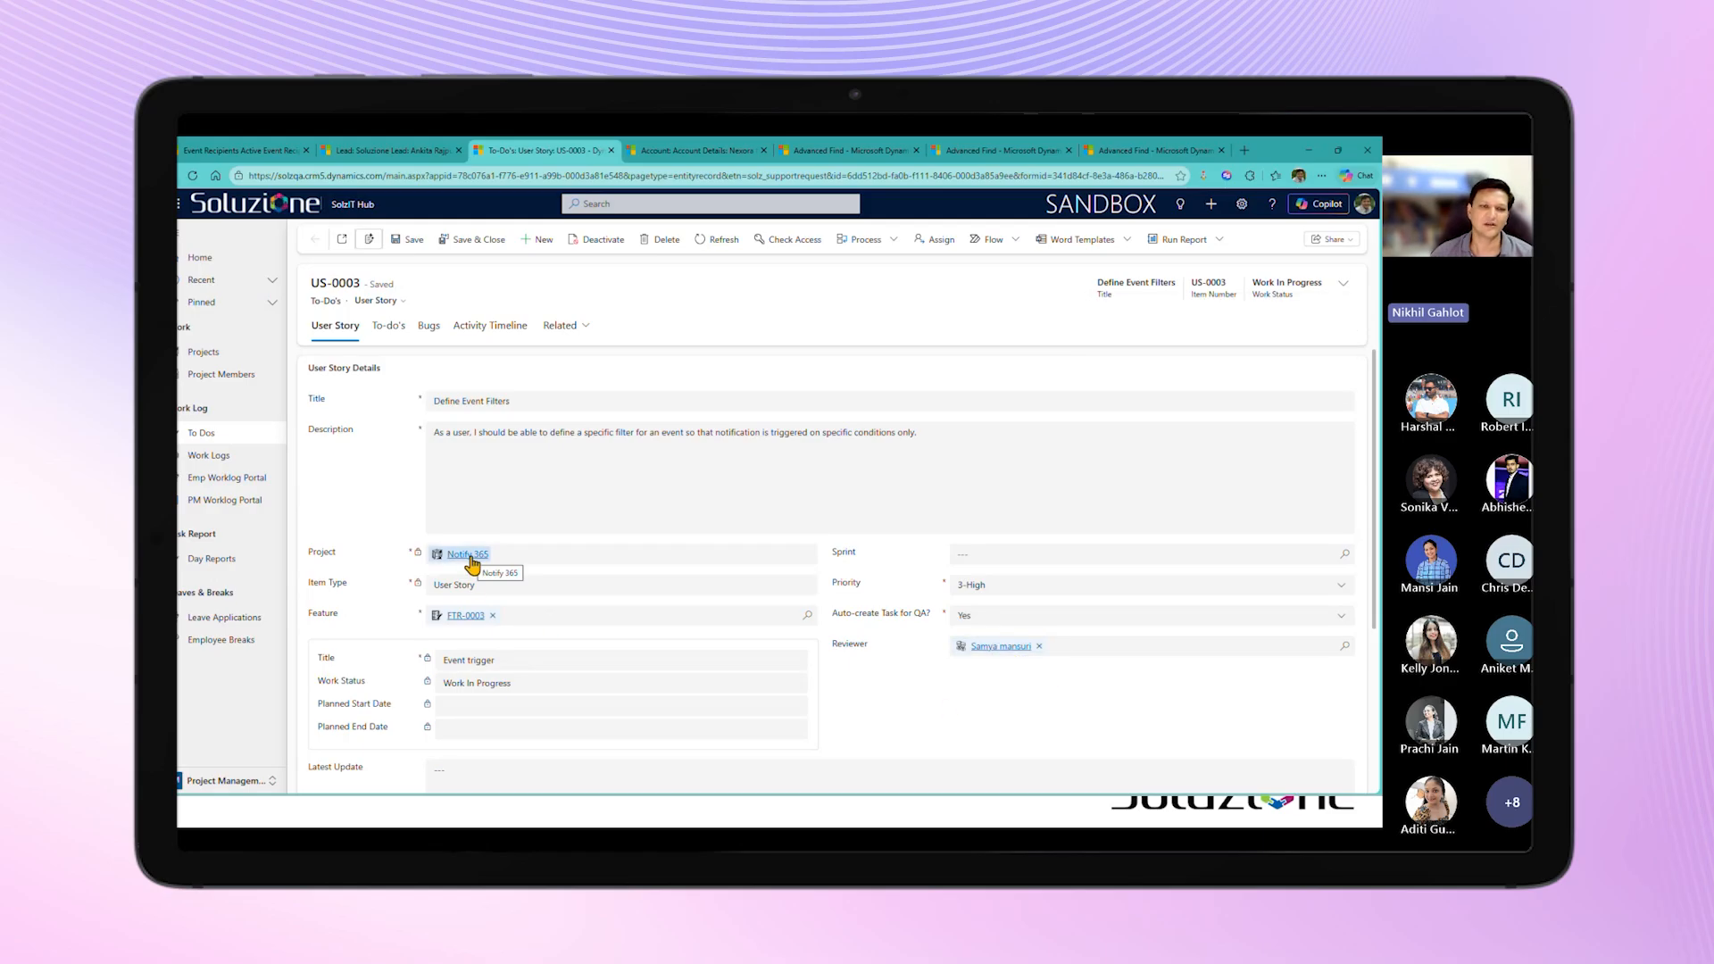
{"action": "left_click", "coordinate": [1341, 285]}
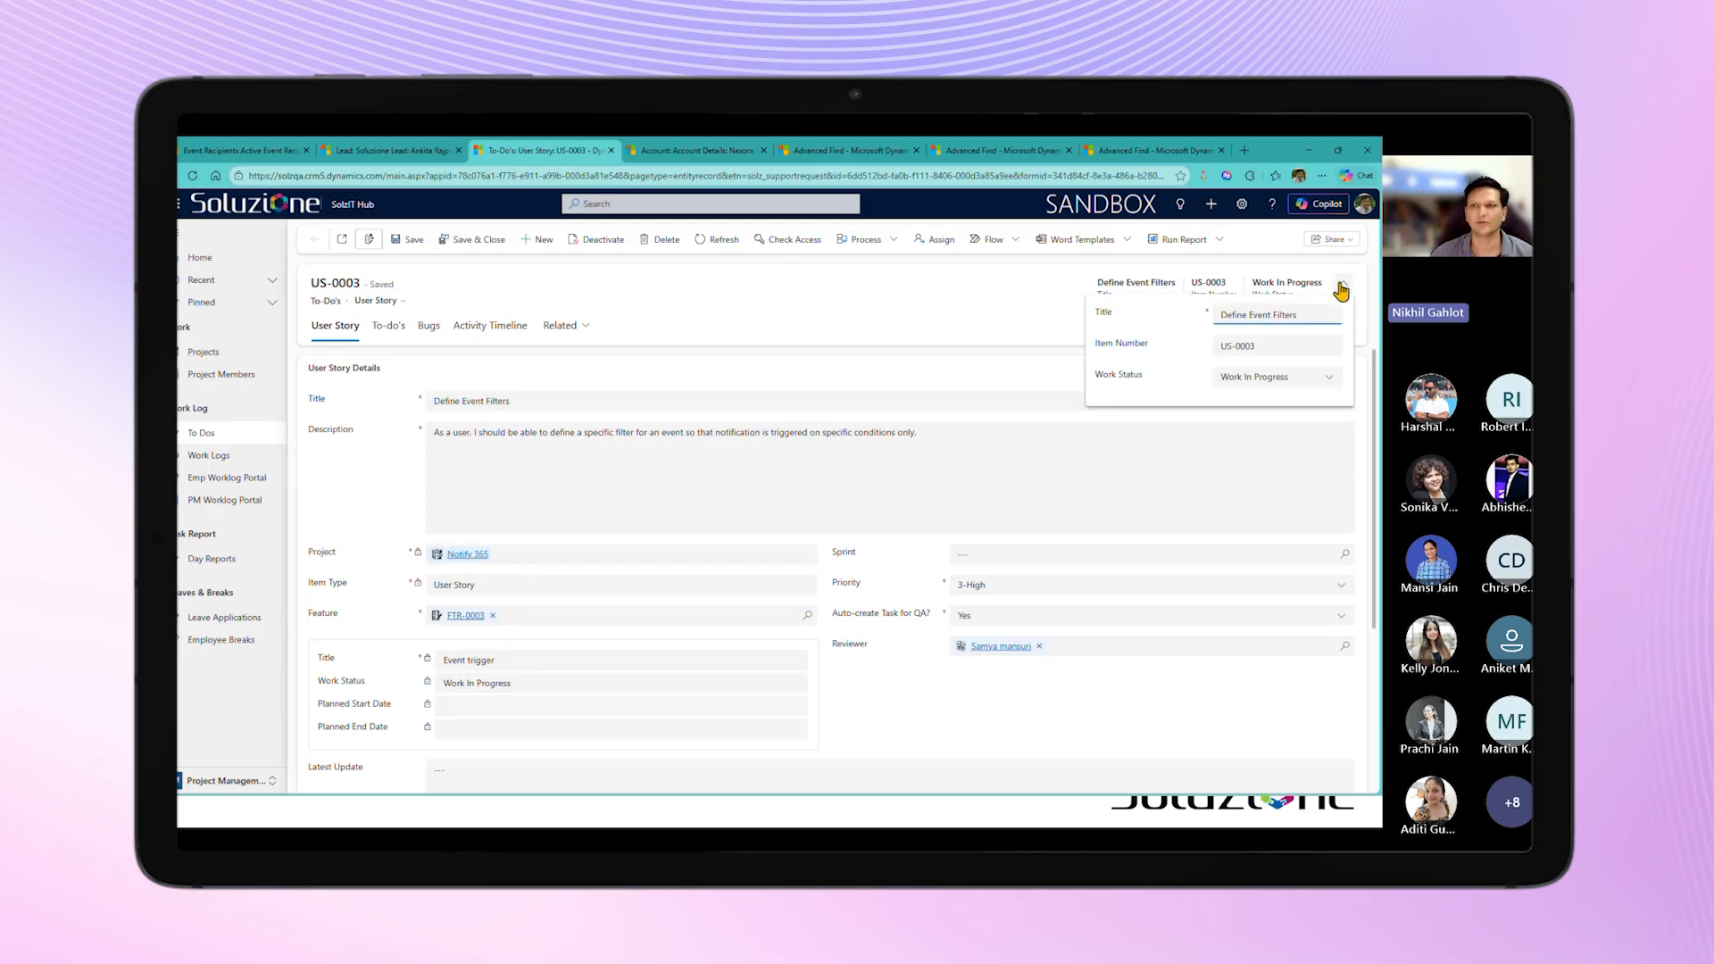
{"action": "left_click", "coordinate": [1332, 379]}
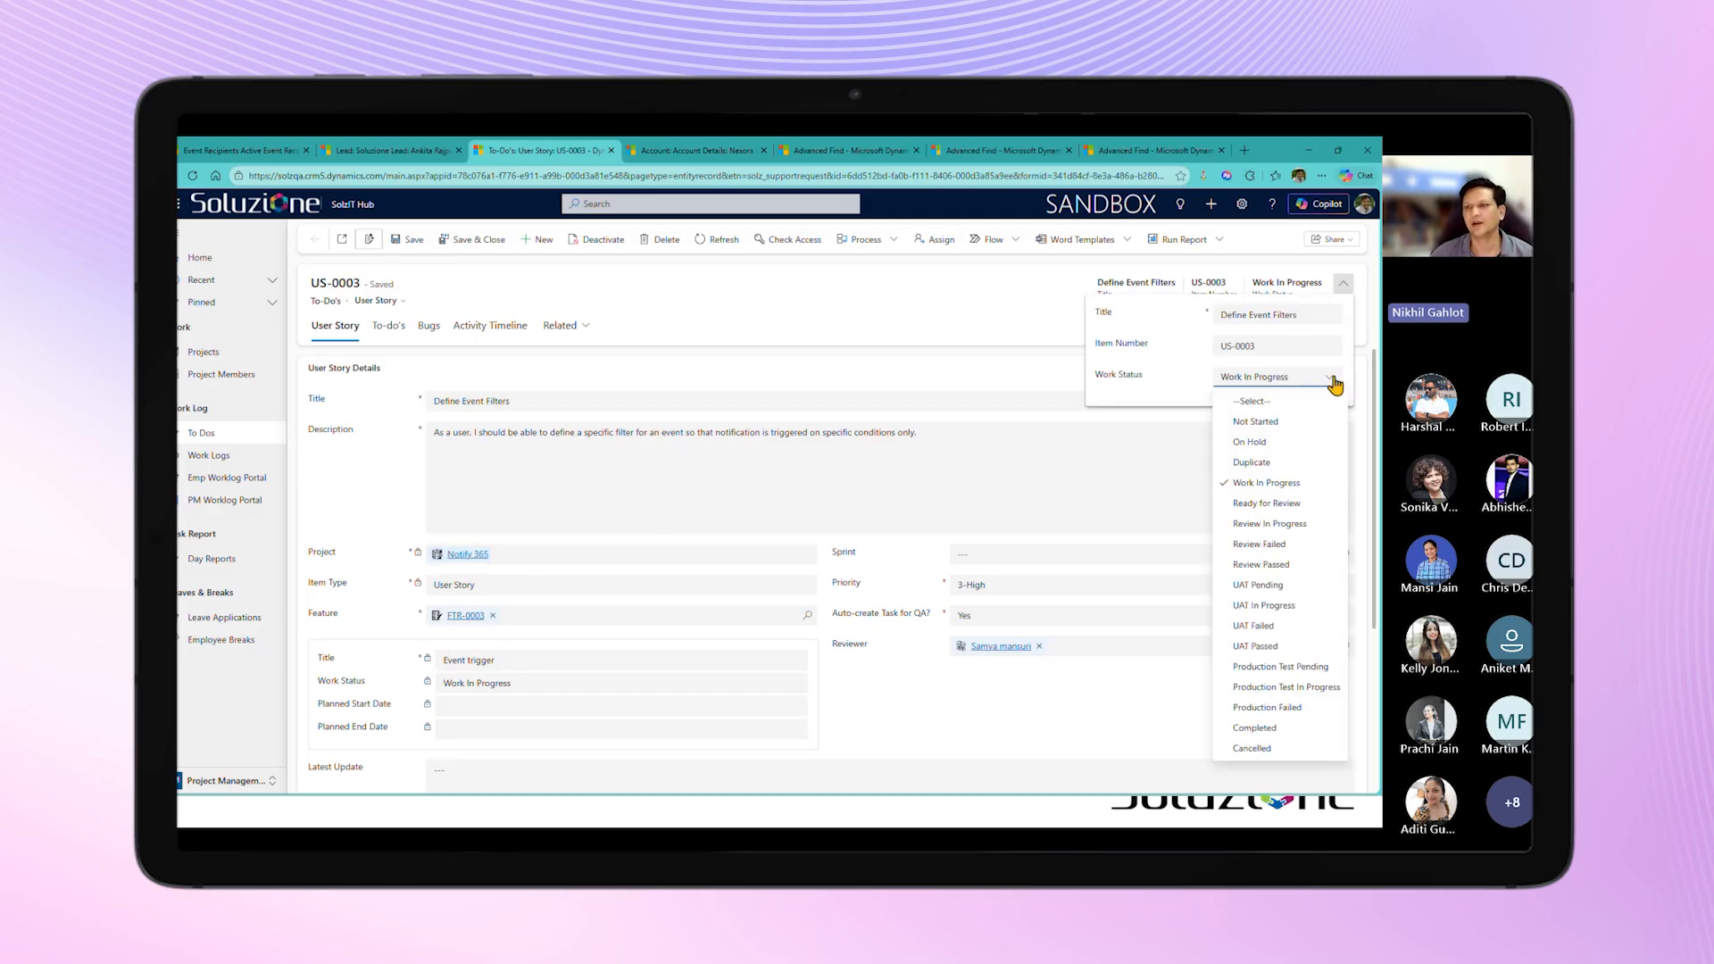
{"action": "left_click", "coordinate": [1296, 502]}
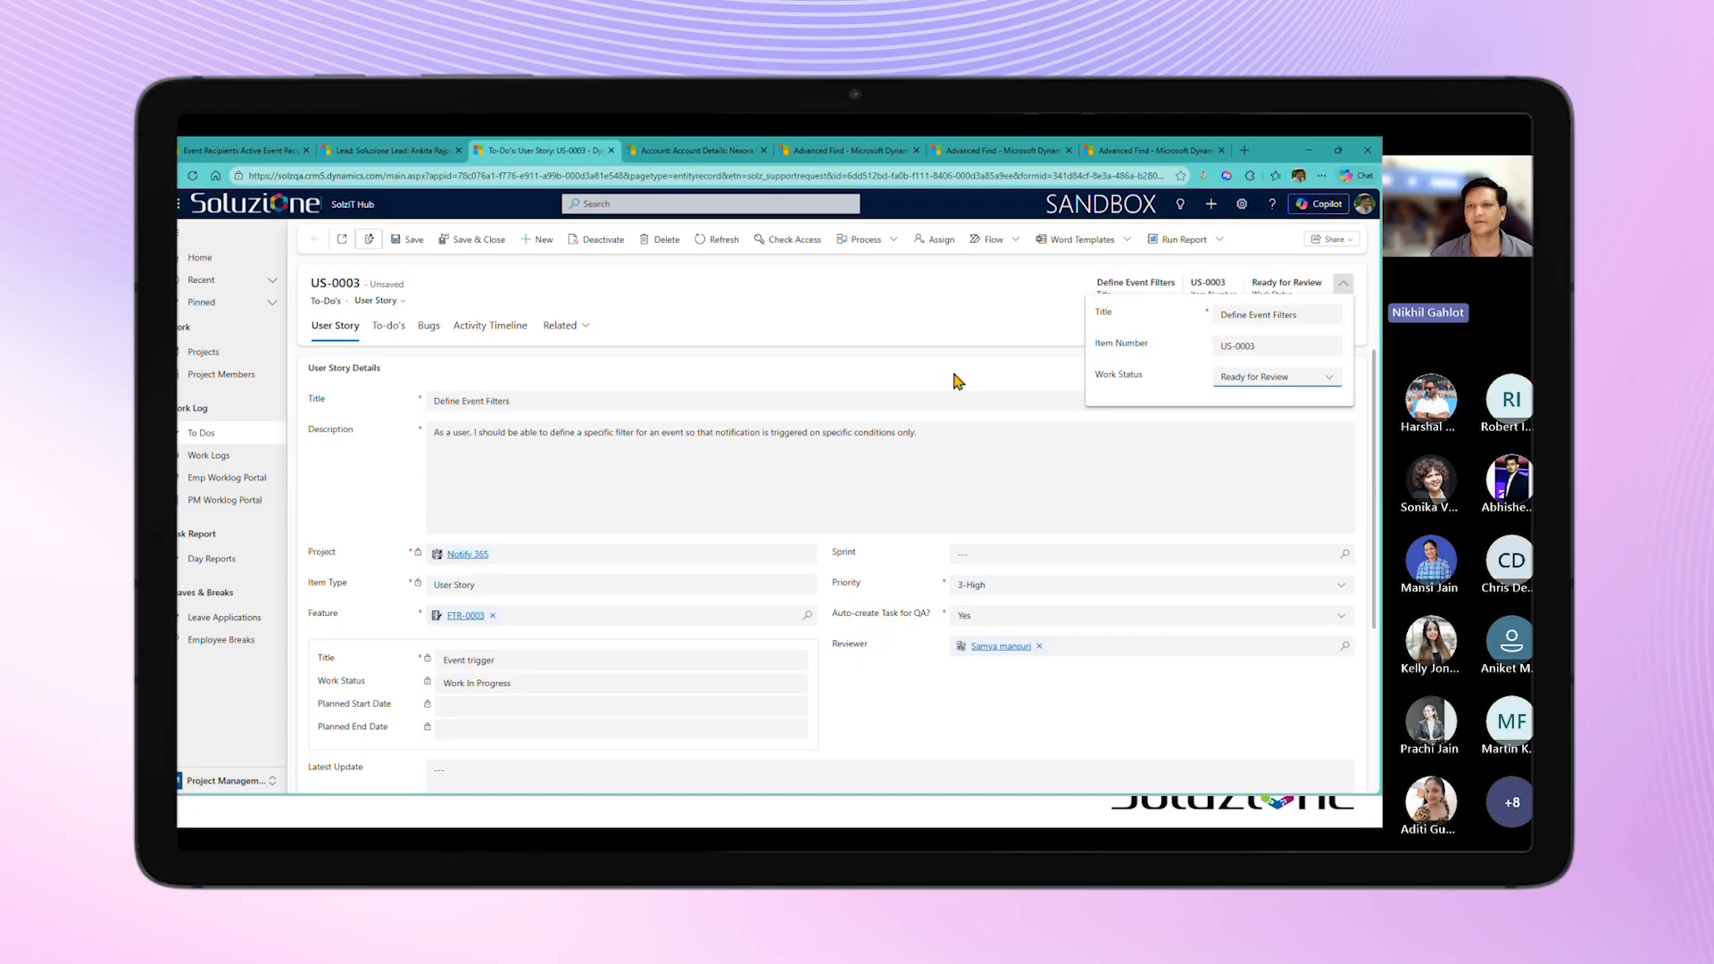
{"action": "left_click", "coordinate": [872, 382]}
{"action": "left_click", "coordinate": [410, 243]}
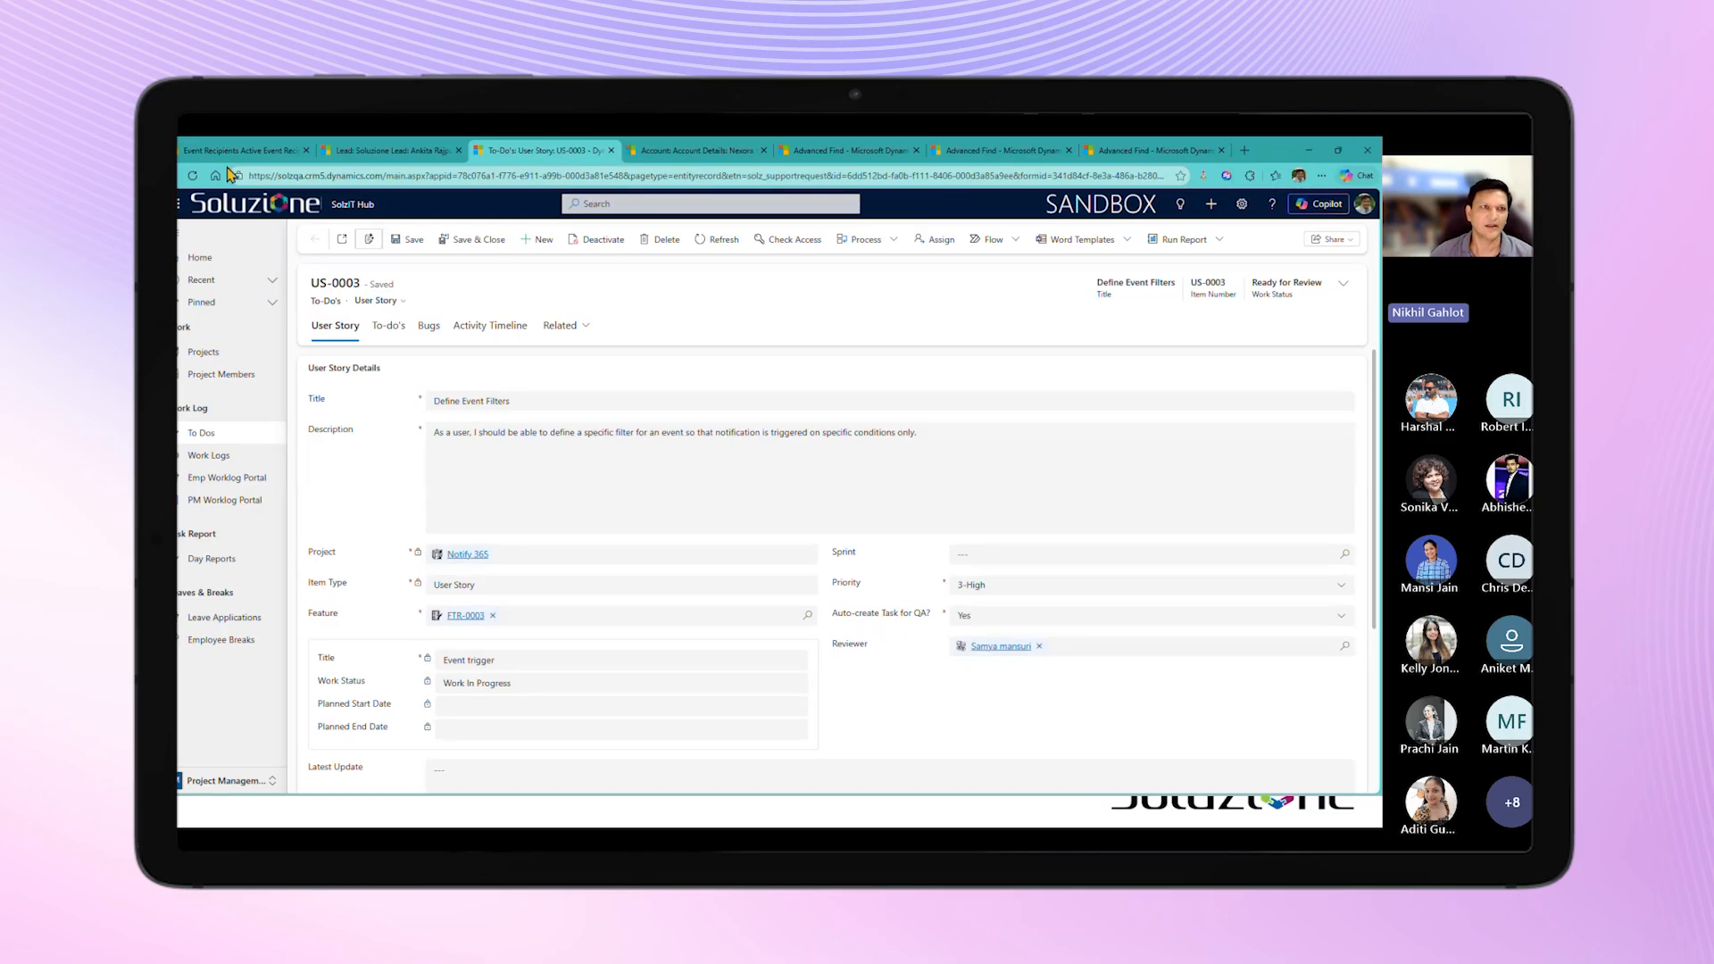
Step: Refresh the Active Event Notification Logs and the Advanced Find email list to check the notification generated for the user story
{"action": "left_click", "coordinate": [227, 154]}
{"action": "left_click", "coordinate": [232, 491]}
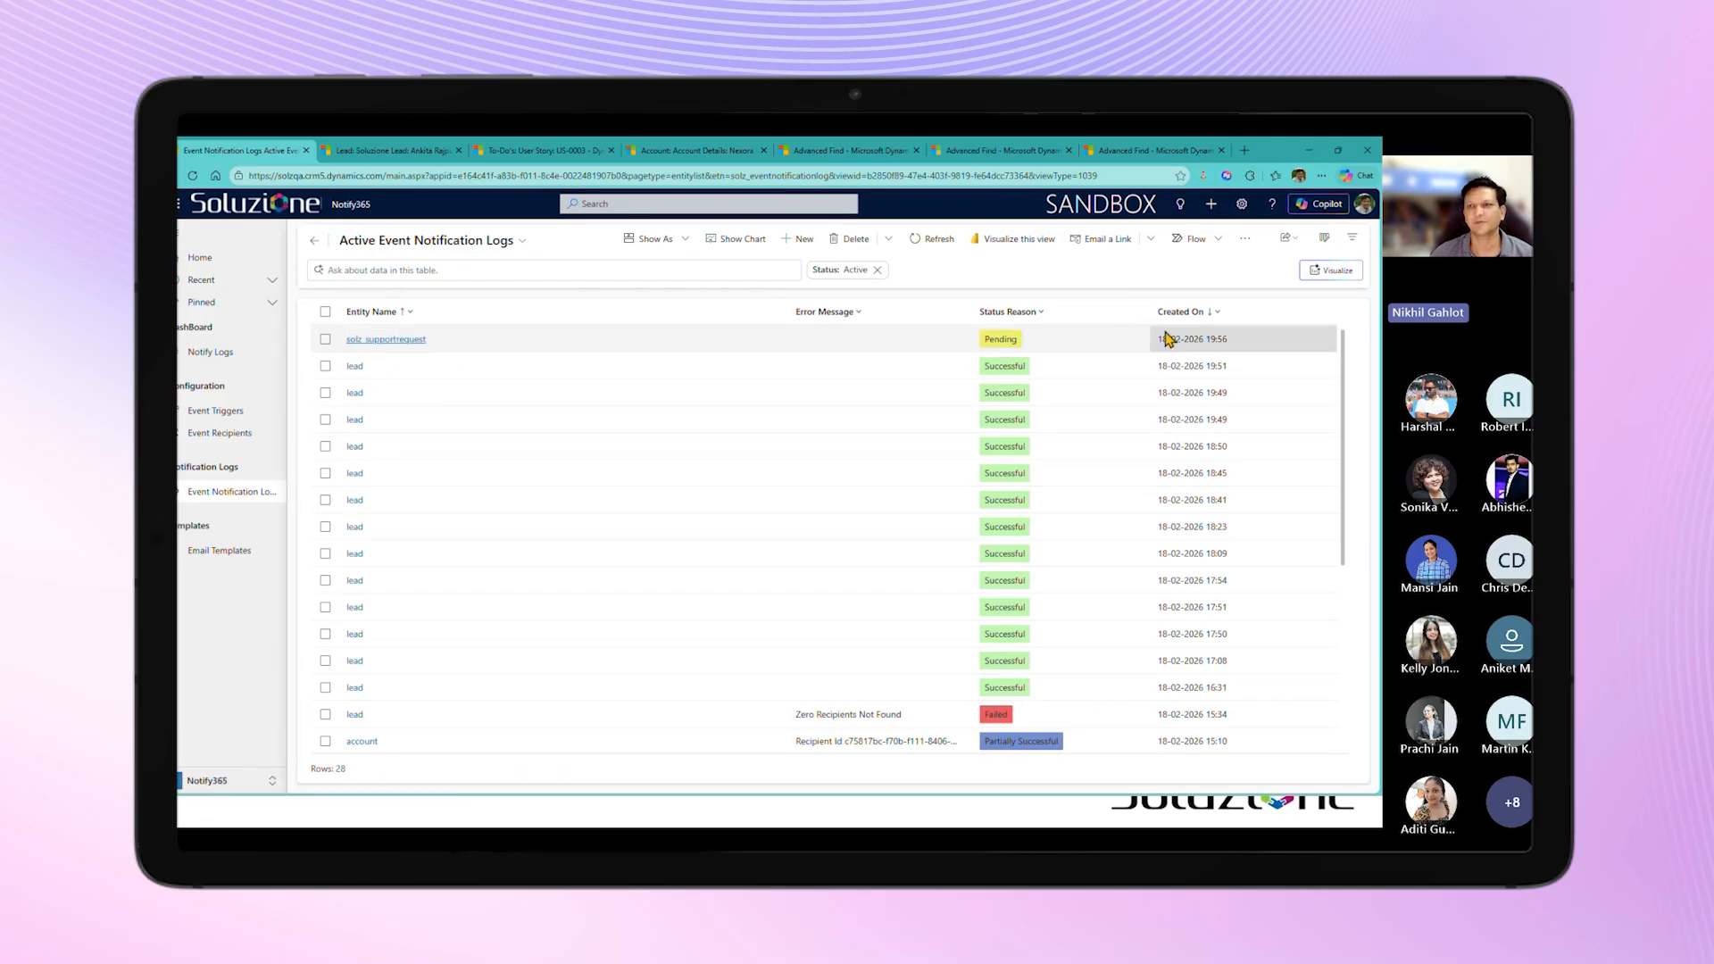
{"action": "left_click", "coordinate": [925, 245]}
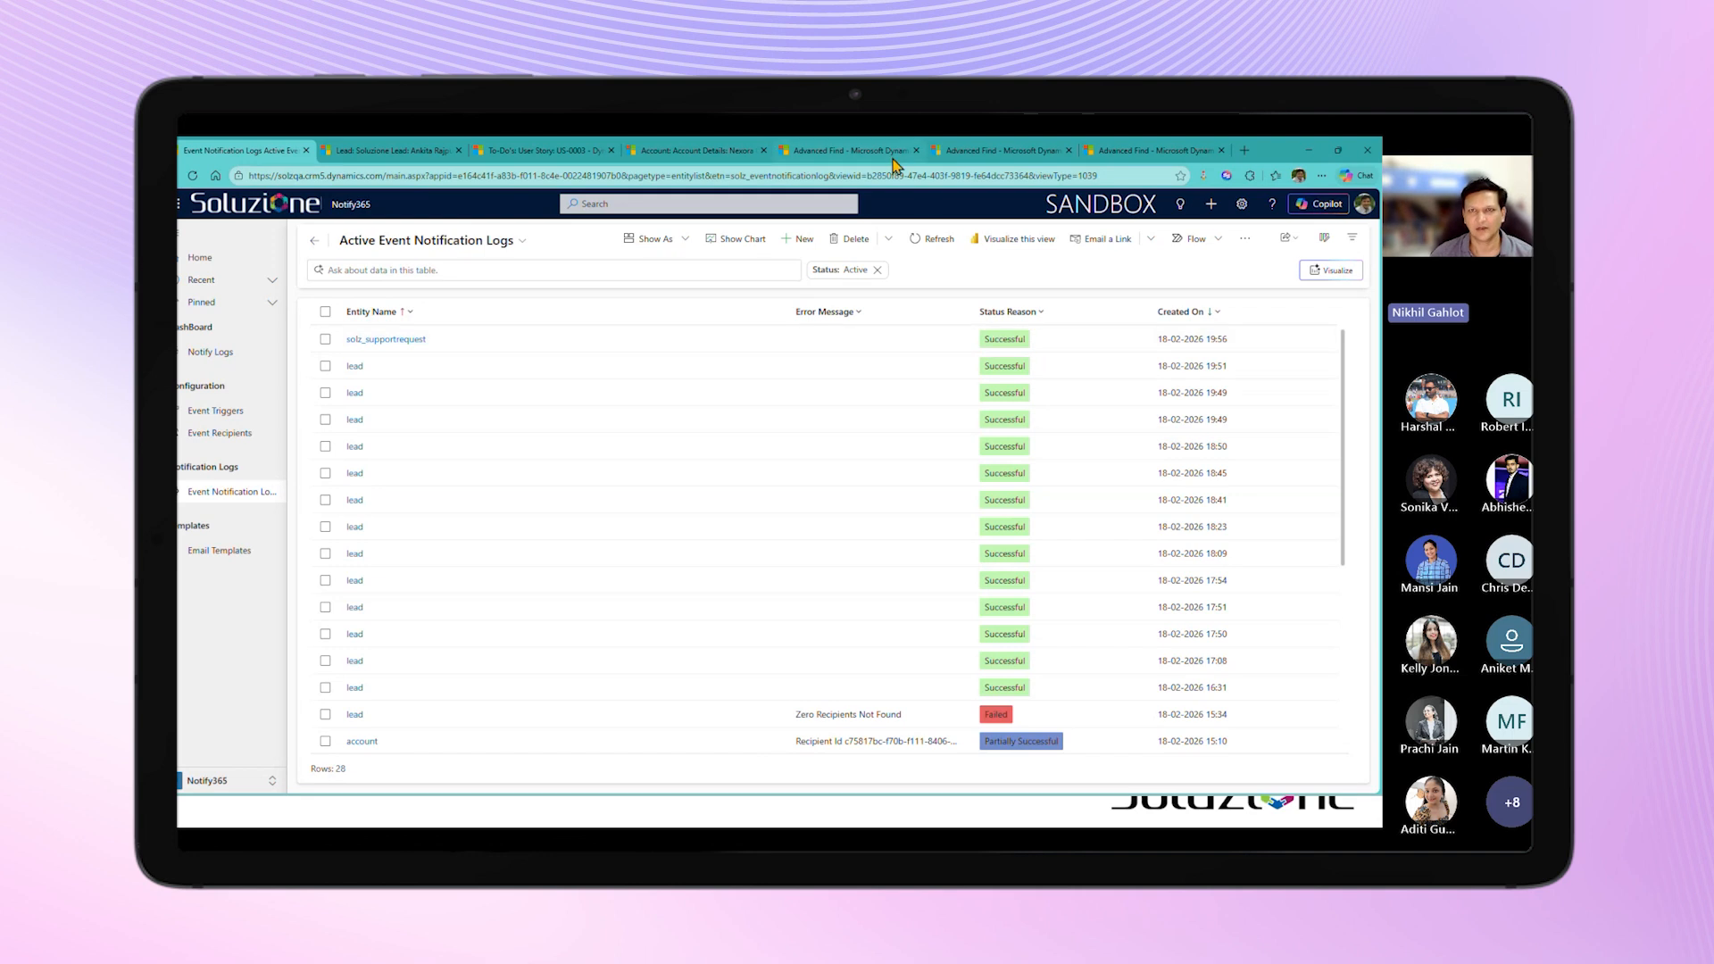
{"action": "left_click", "coordinate": [891, 153]}
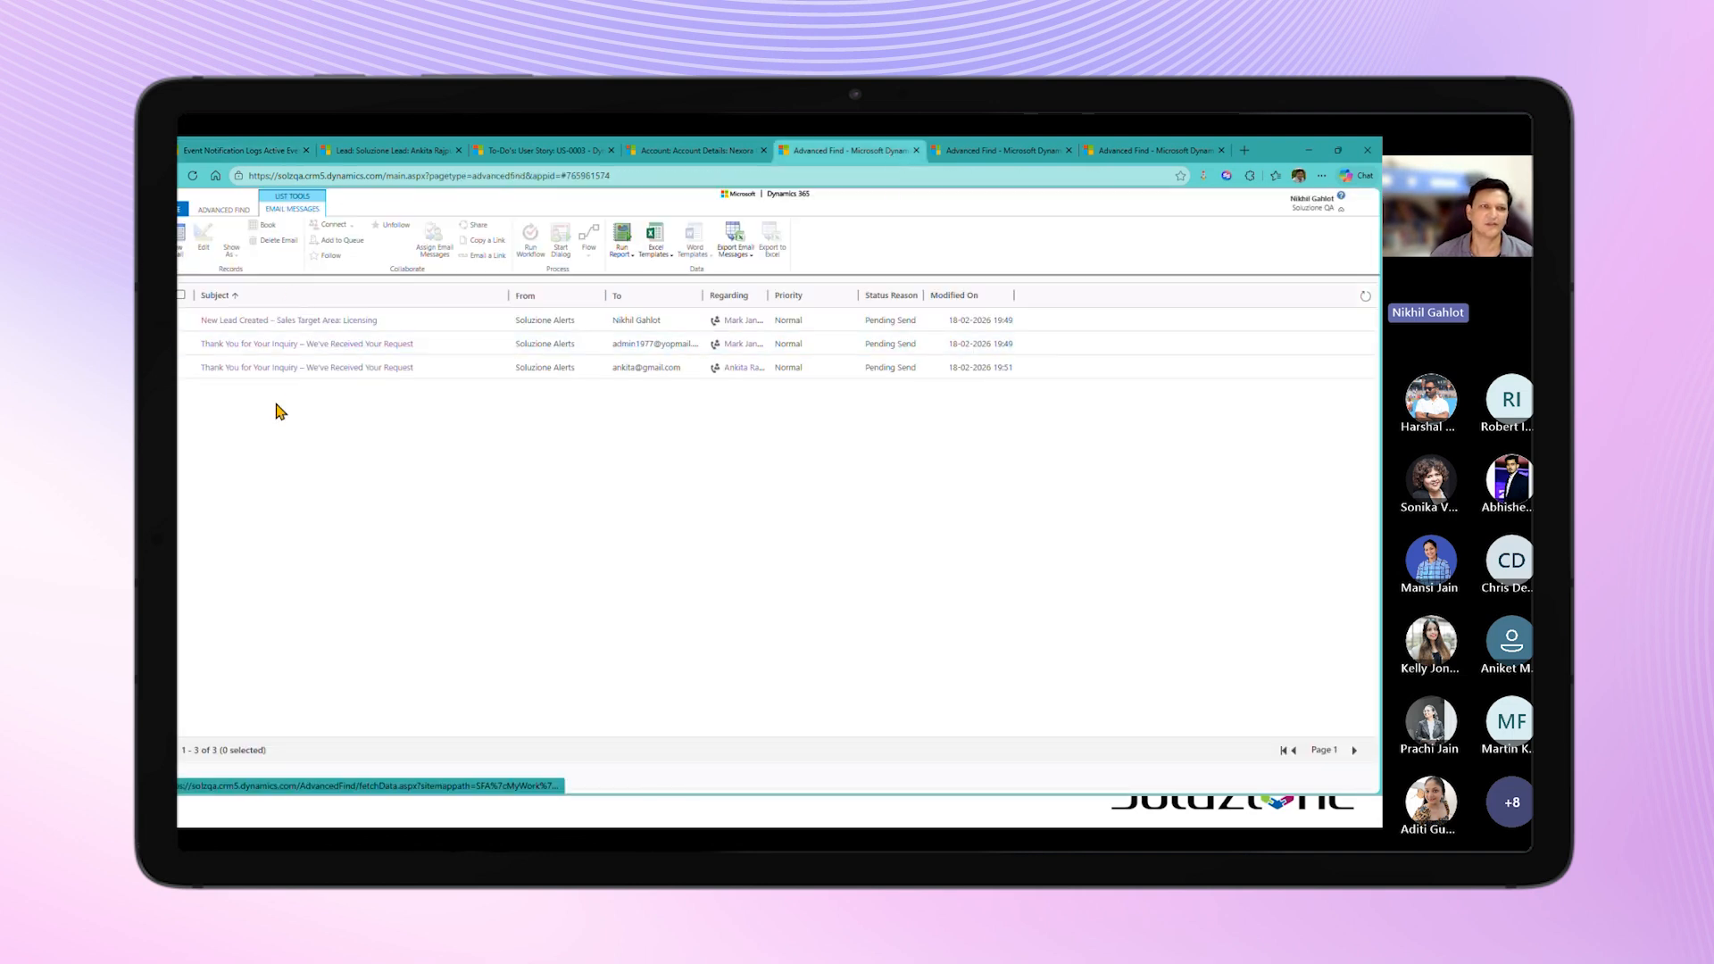
{"action": "left_click", "coordinate": [1365, 298]}
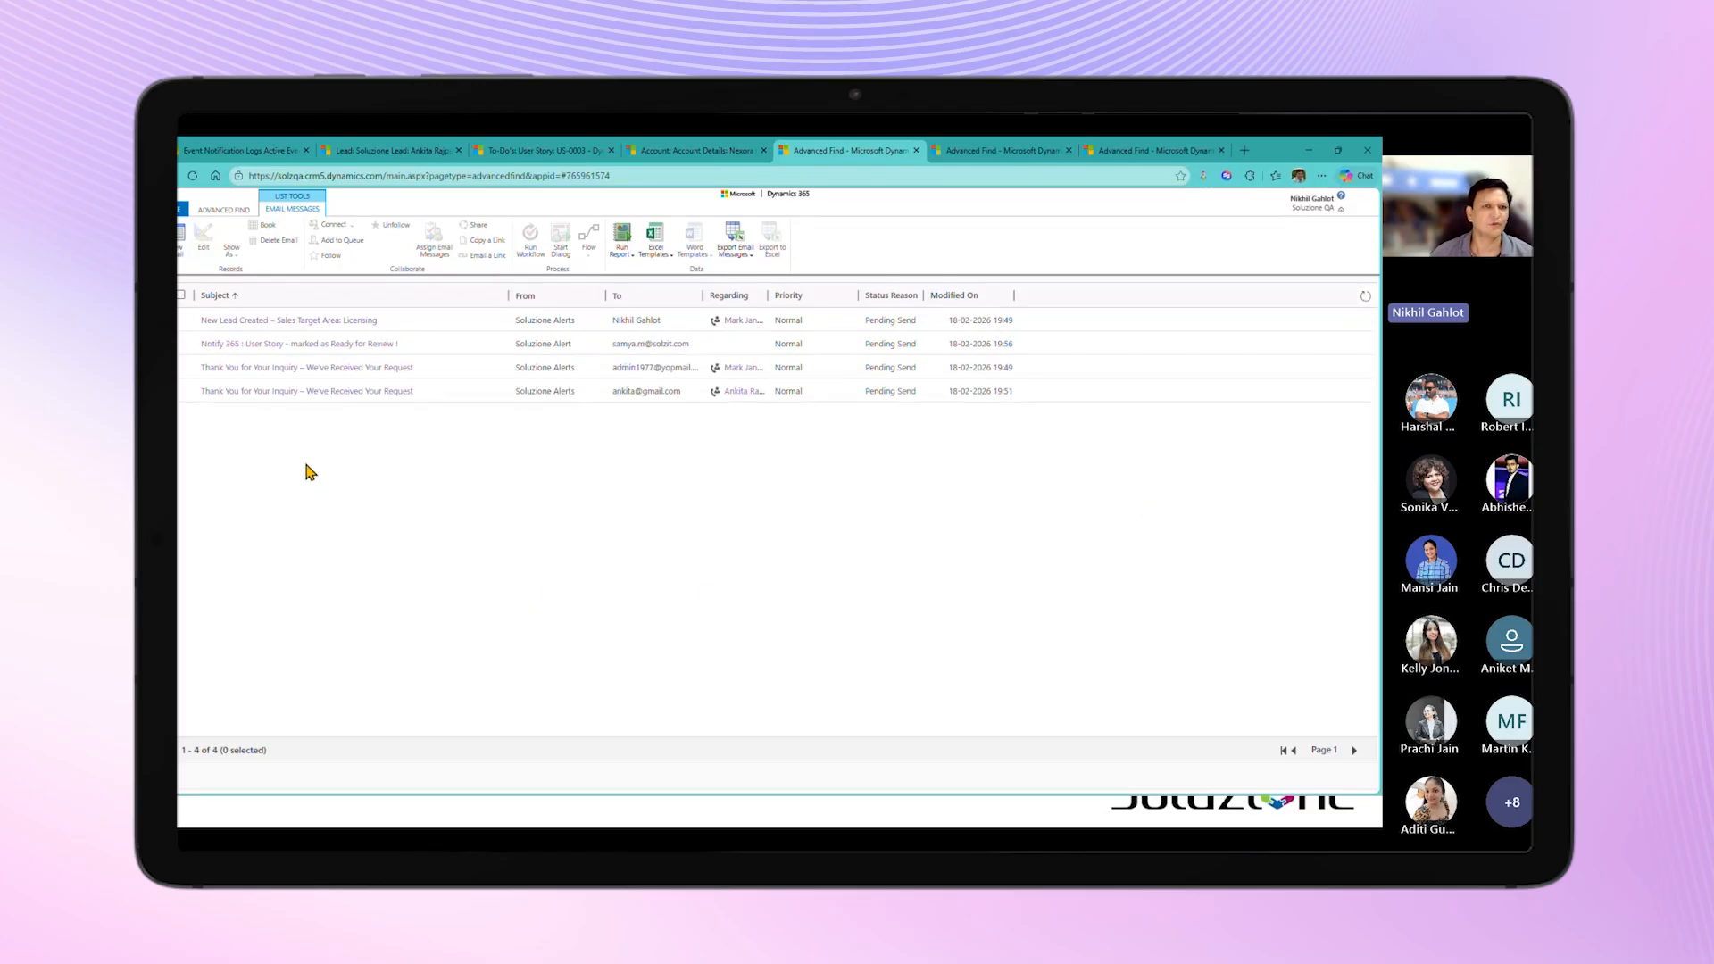
Step: Open the "Notify 365 : User Story - marked as Ready for Review !" email, review its recipients and body, and close it
{"action": "double_click", "coordinate": [582, 349]}
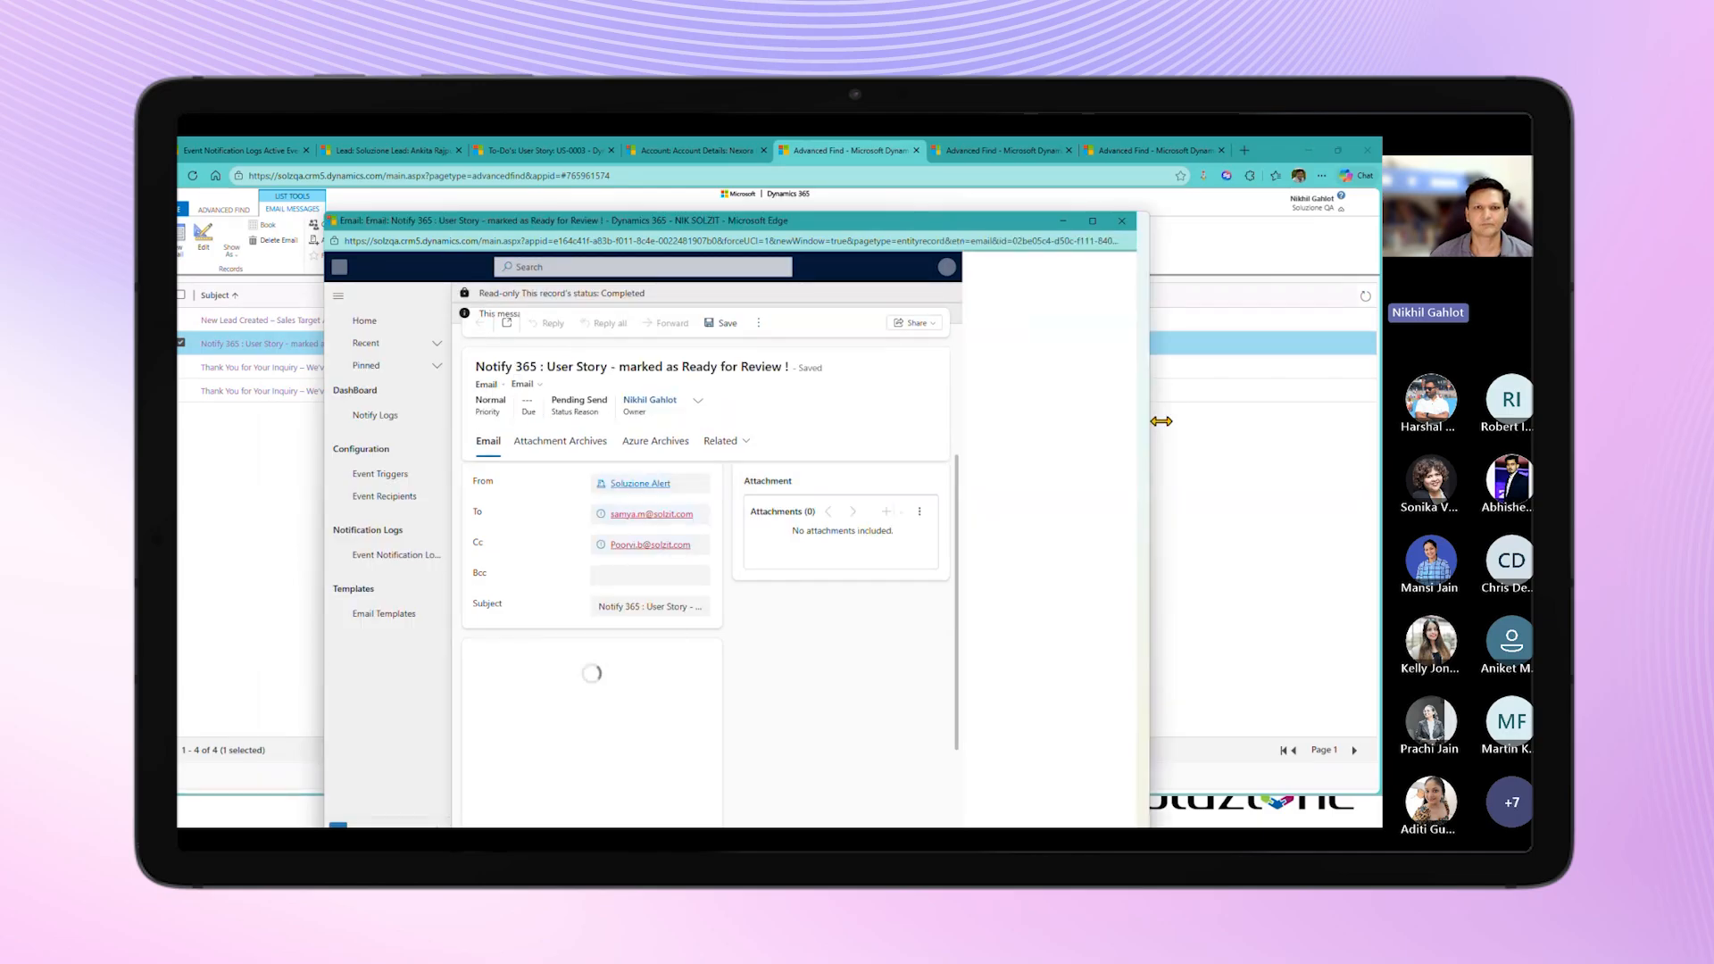
{"action": "left_click_drag", "start_coordinate": [962, 421], "coordinate": [1212, 446]}
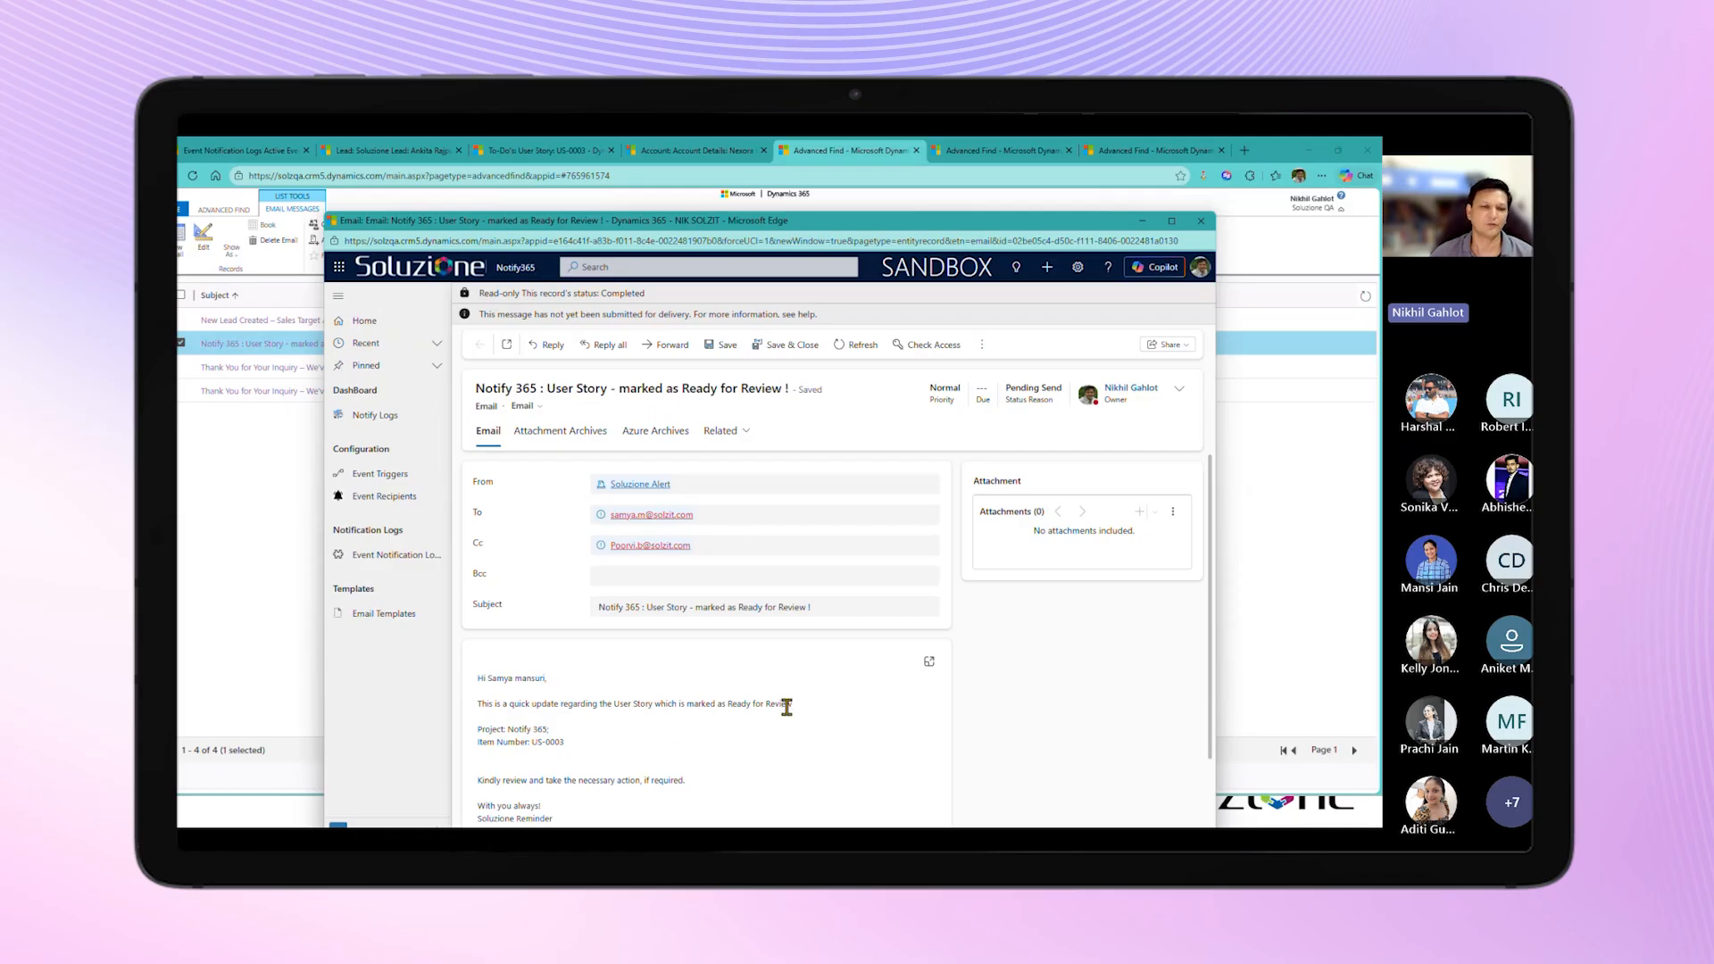
{"action": "scroll", "coordinate": [652, 745], "scroll_direction": "down", "scroll_amount": 1}
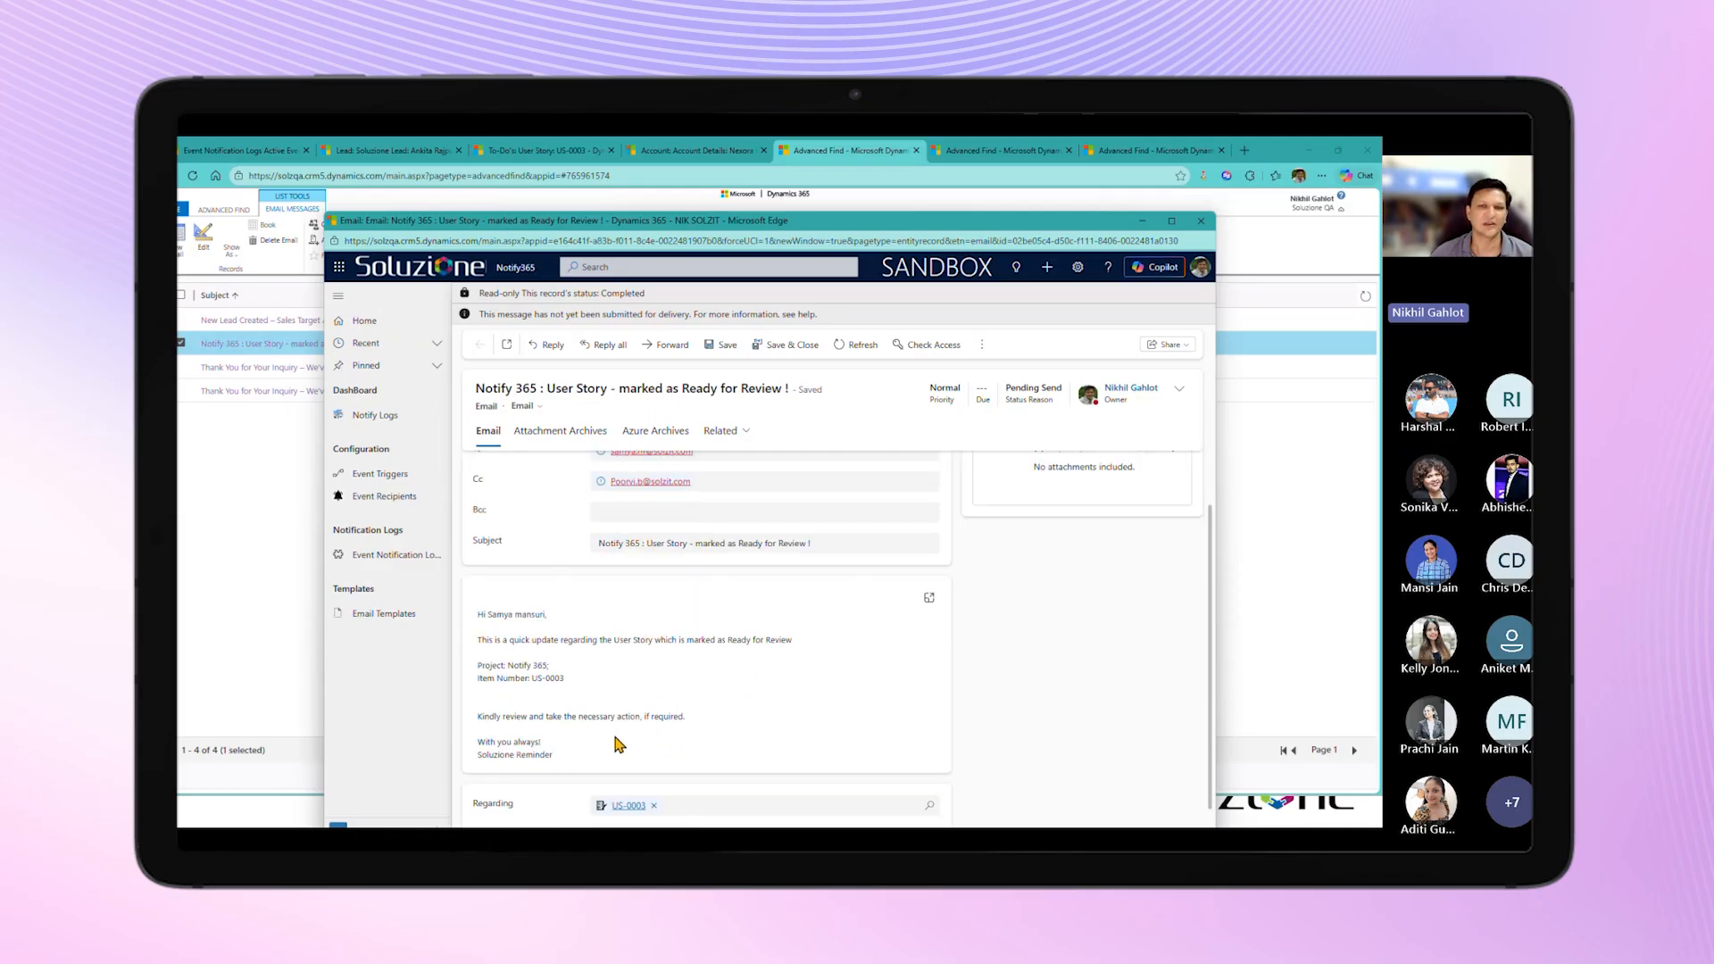
{"action": "scroll", "coordinate": [772, 677], "scroll_direction": "up", "scroll_amount": 1}
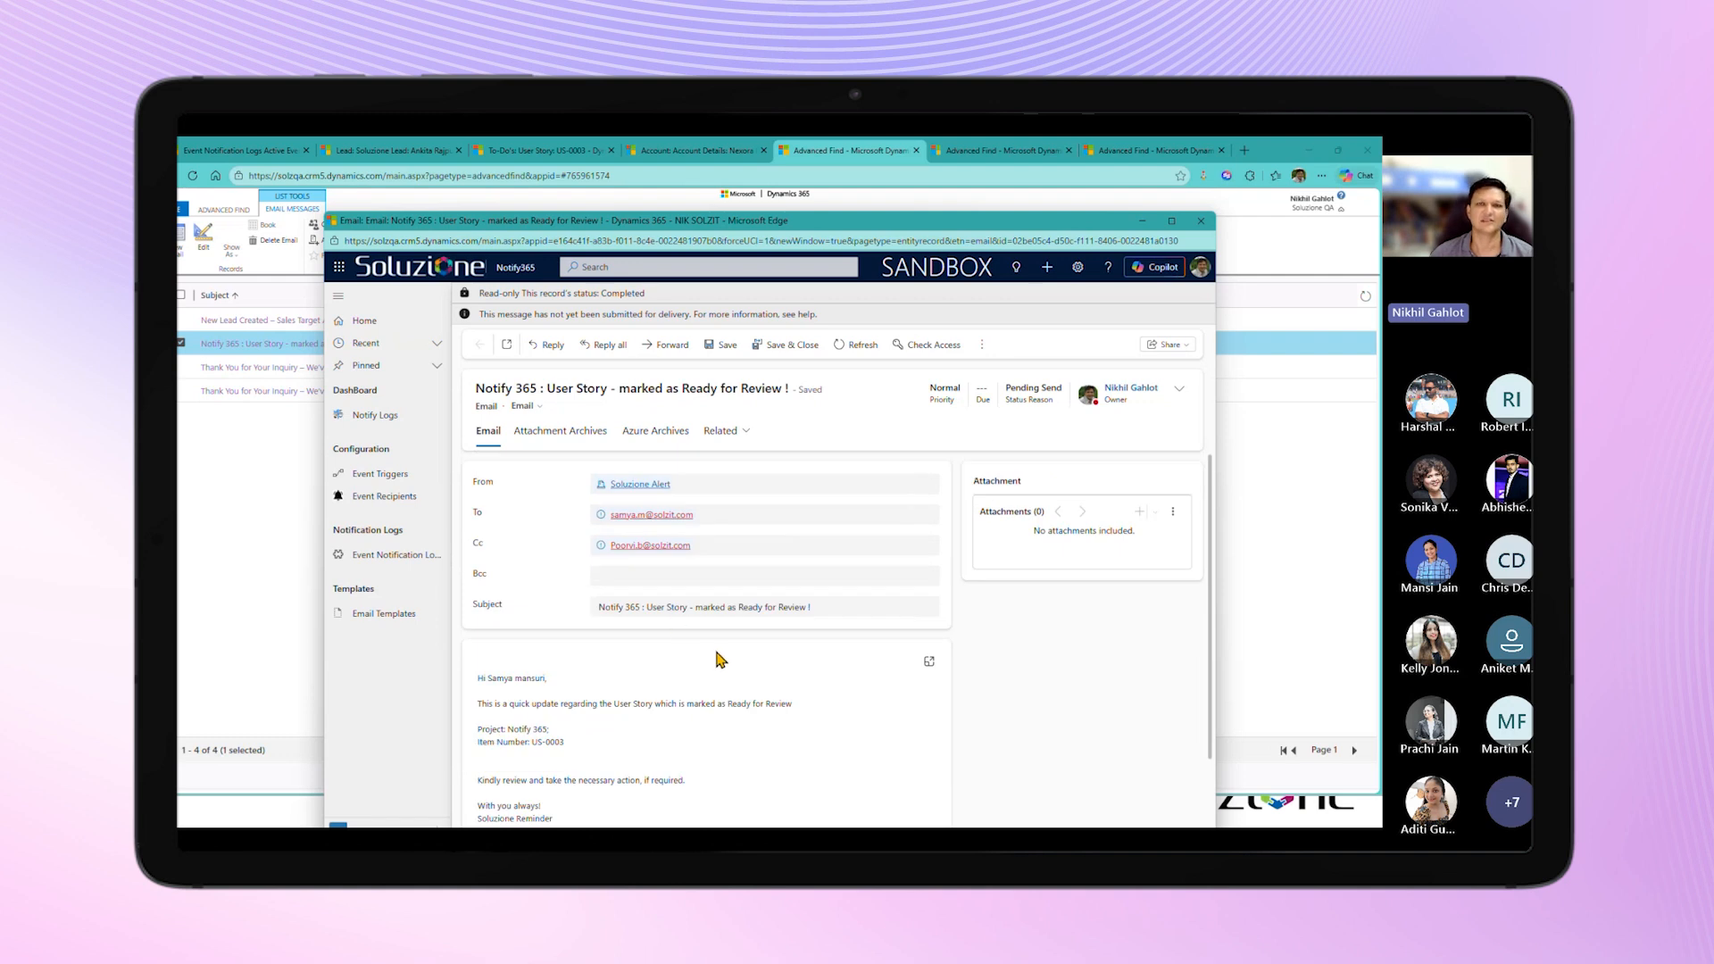
{"action": "left_click", "coordinate": [1200, 222]}
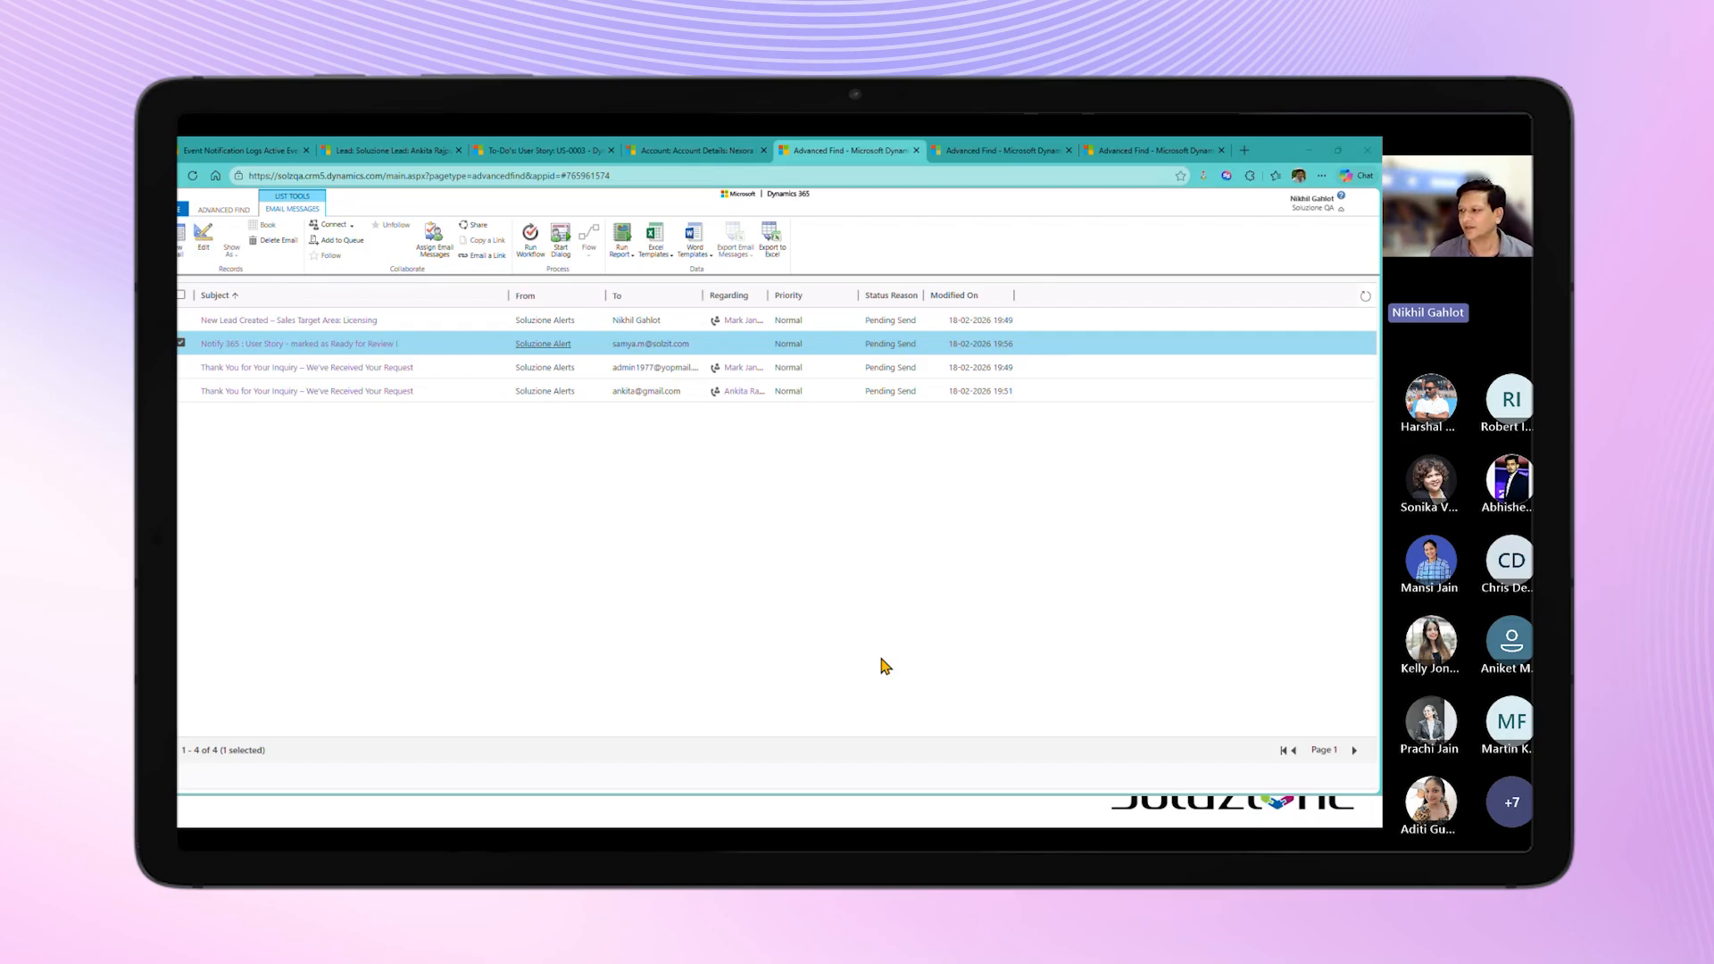
Step: Switch to the Sample Scenarios presentation and reveal "Scenario 3: Partial Delivery"
{"action": "key", "text": "alt+Tab"}
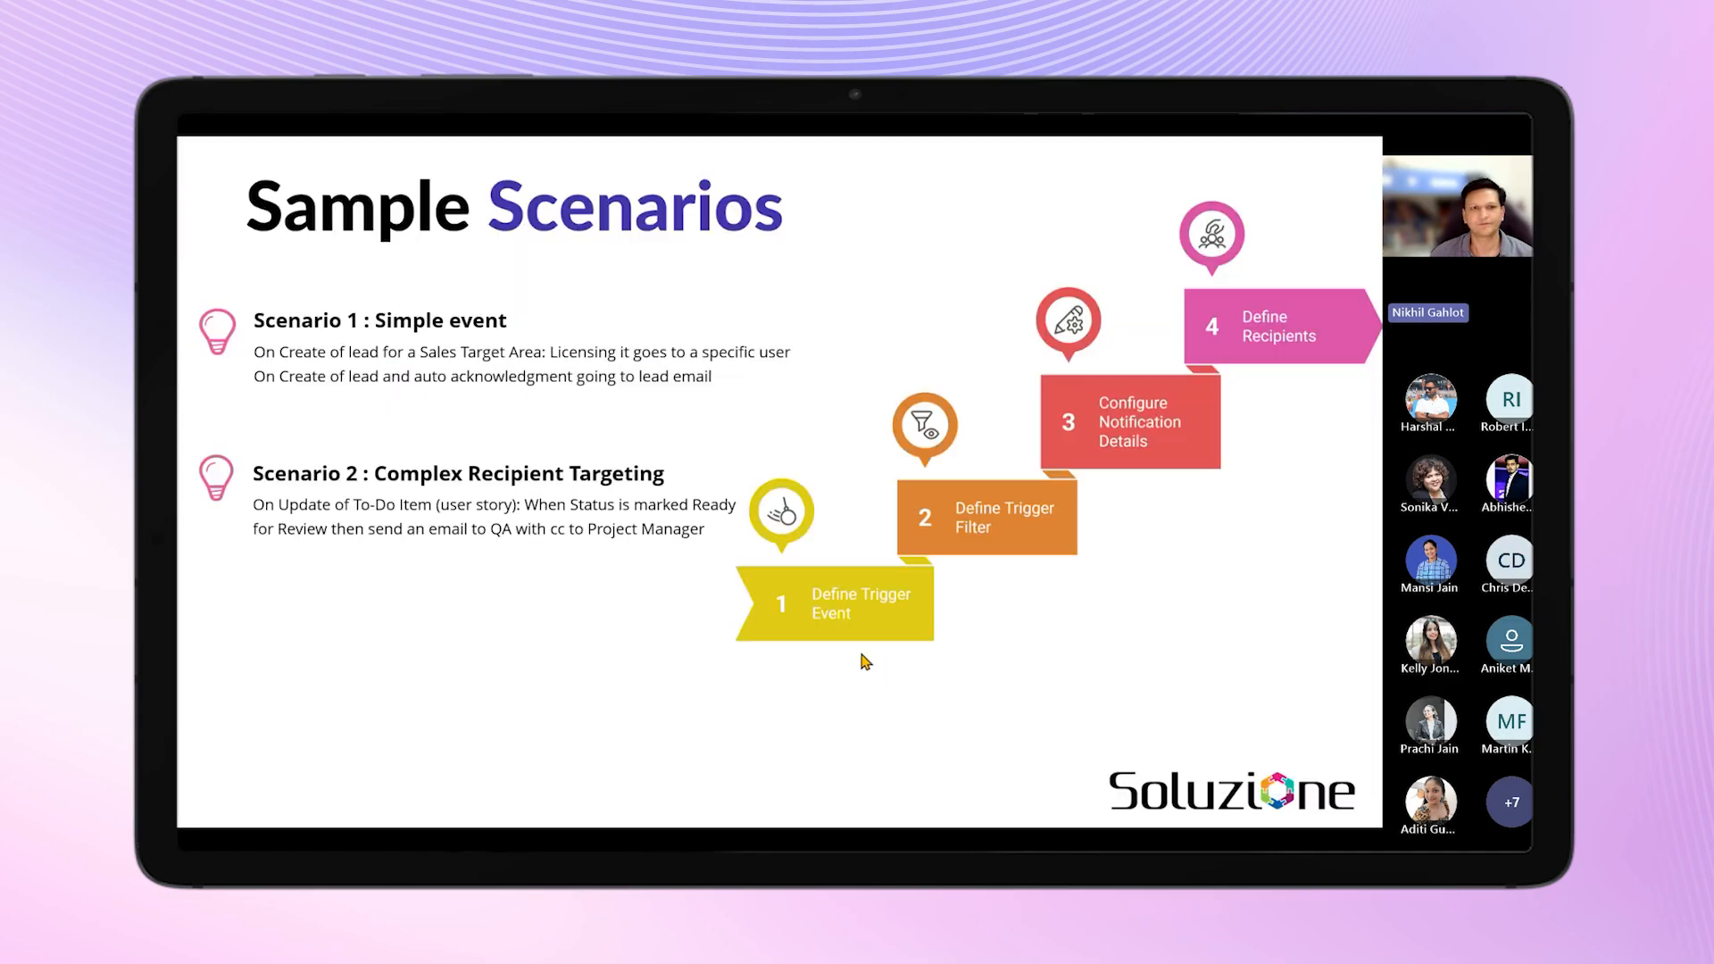
{"action": "left_click", "coordinate": [528, 637]}
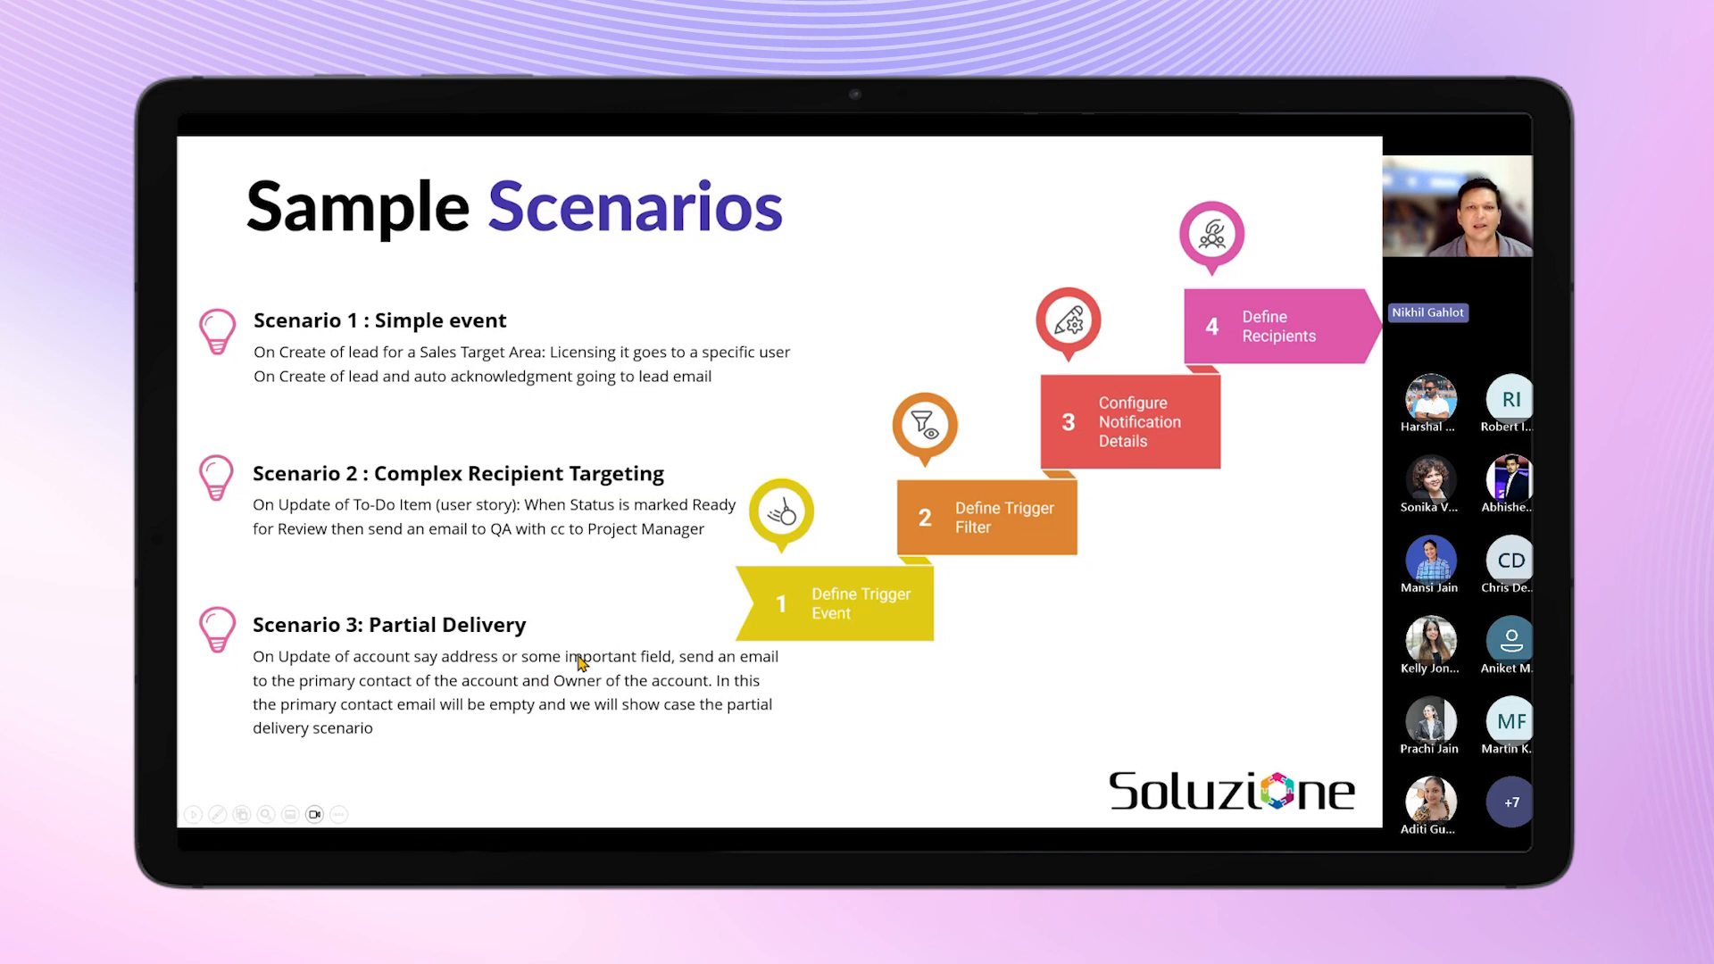
Step: Switch to Dynamics 365 and check the primary contact on the Nexora Global Ltd. account
{"action": "key", "text": "alt+Tab"}
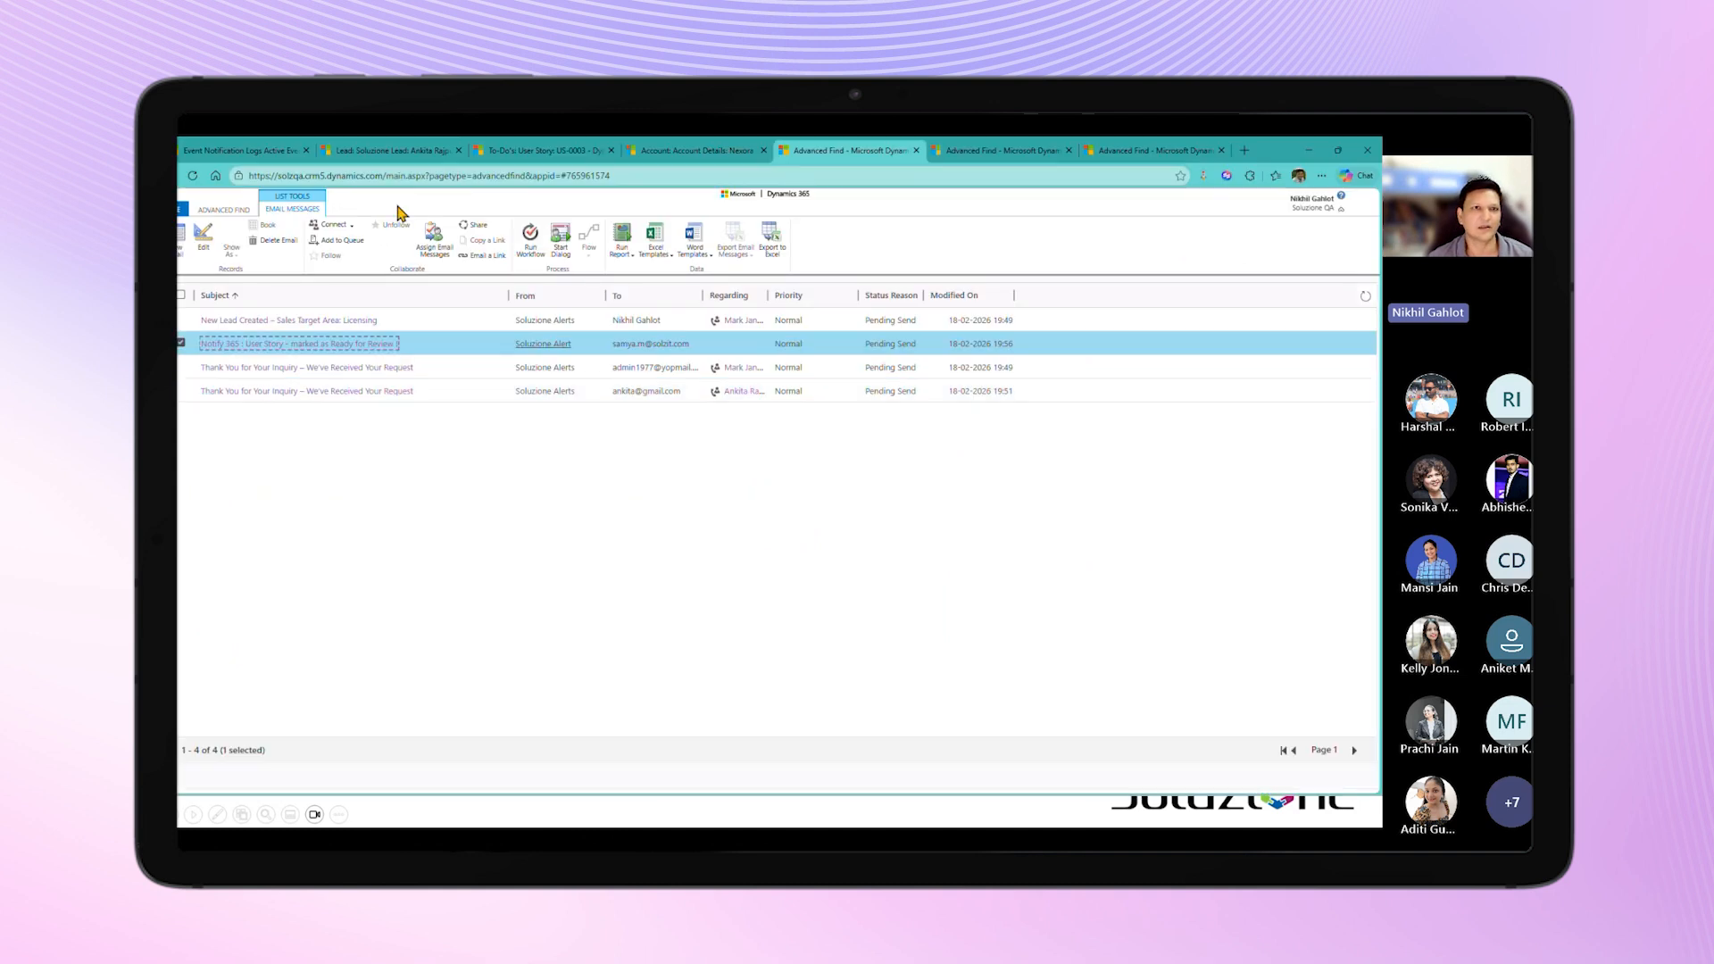
{"action": "left_click", "coordinate": [648, 152]}
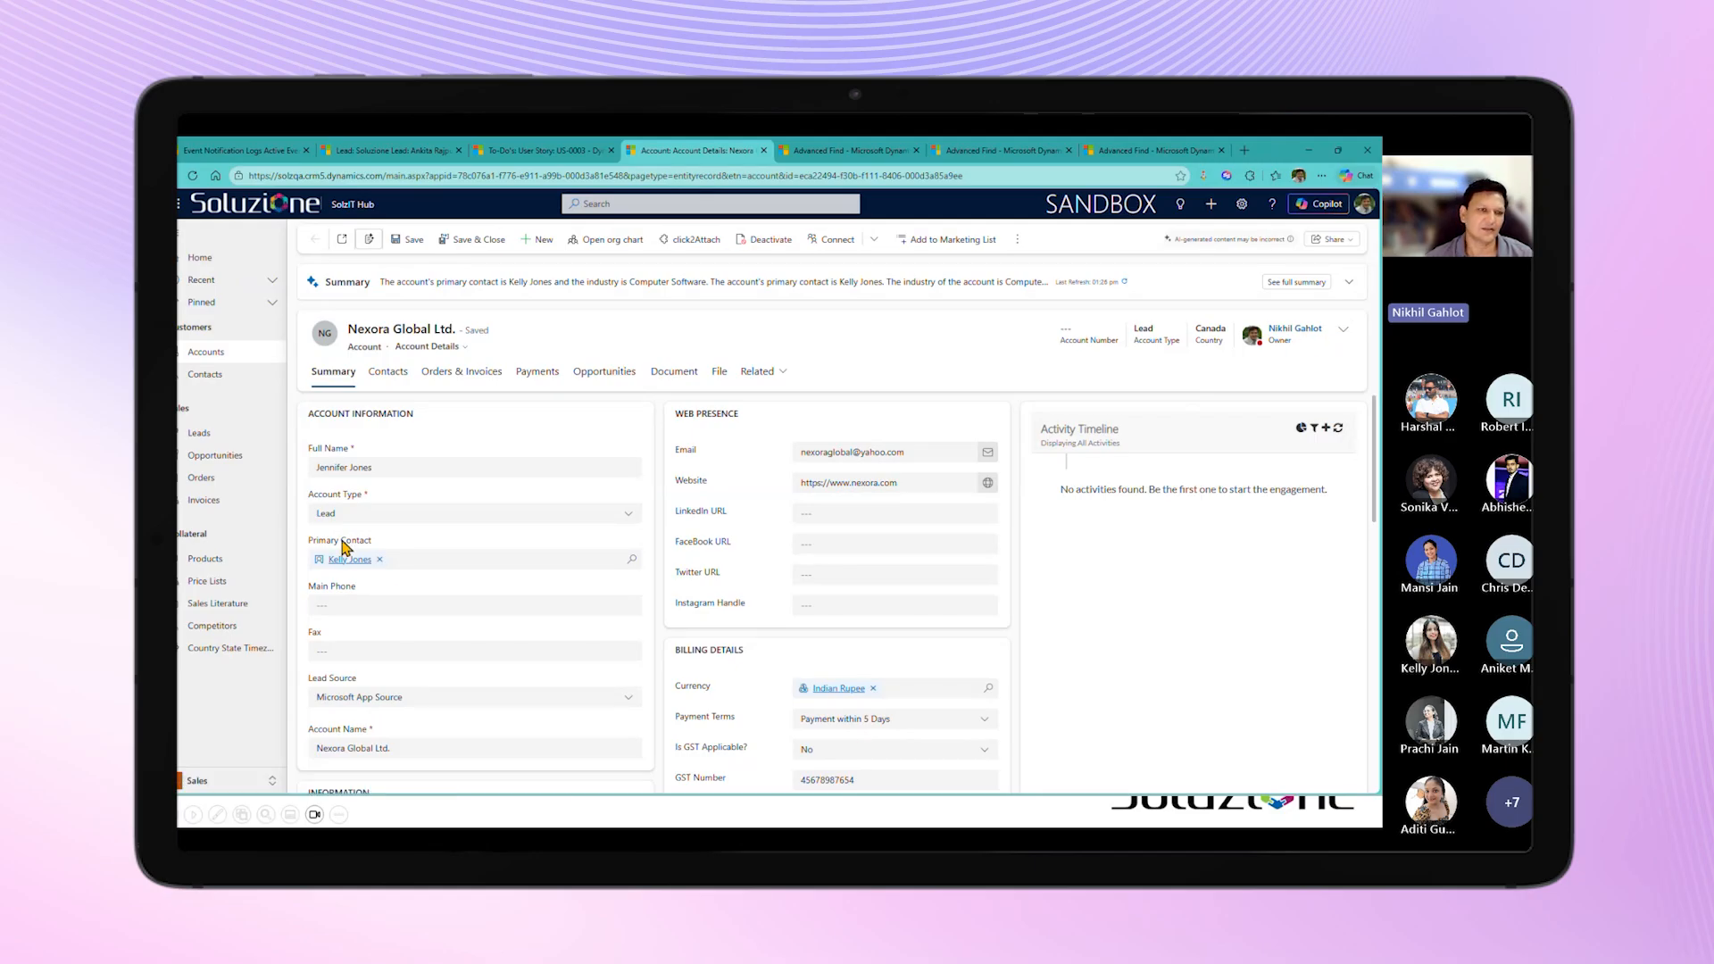
{"action": "mouse_move", "coordinate": [340, 568]}
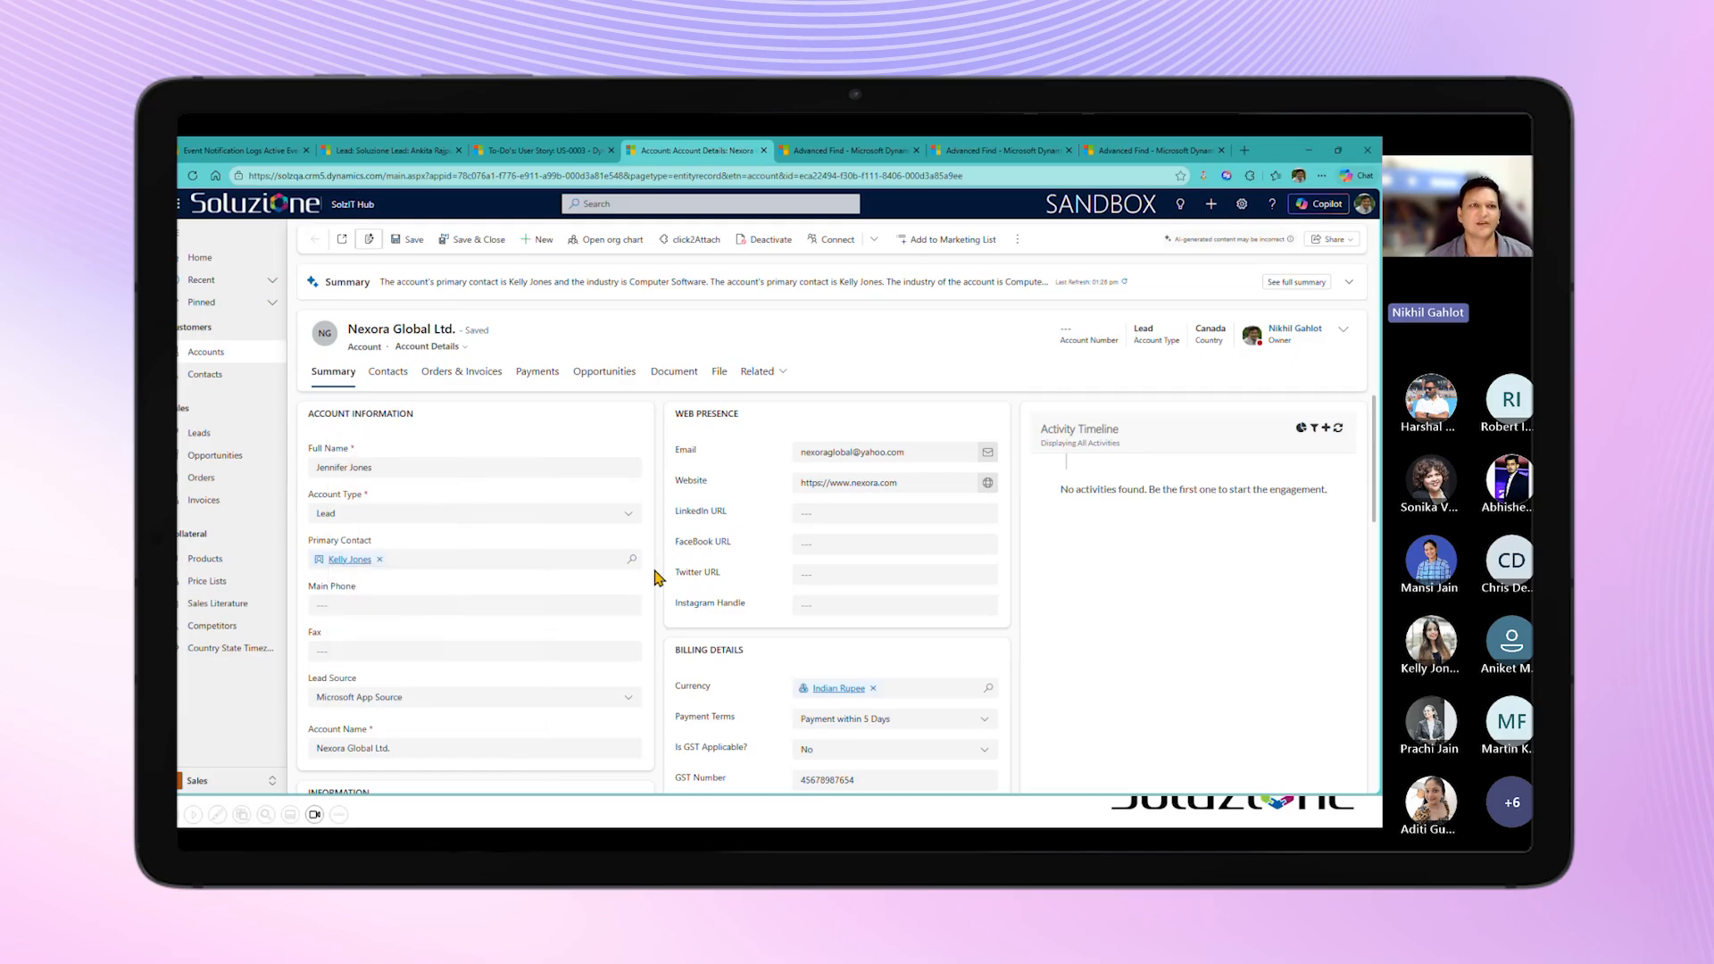
Step: Open the "Send Email to Account Owner & Primary Contact on Account Update." event trigger and review its settings
{"action": "left_click", "coordinate": [239, 154]}
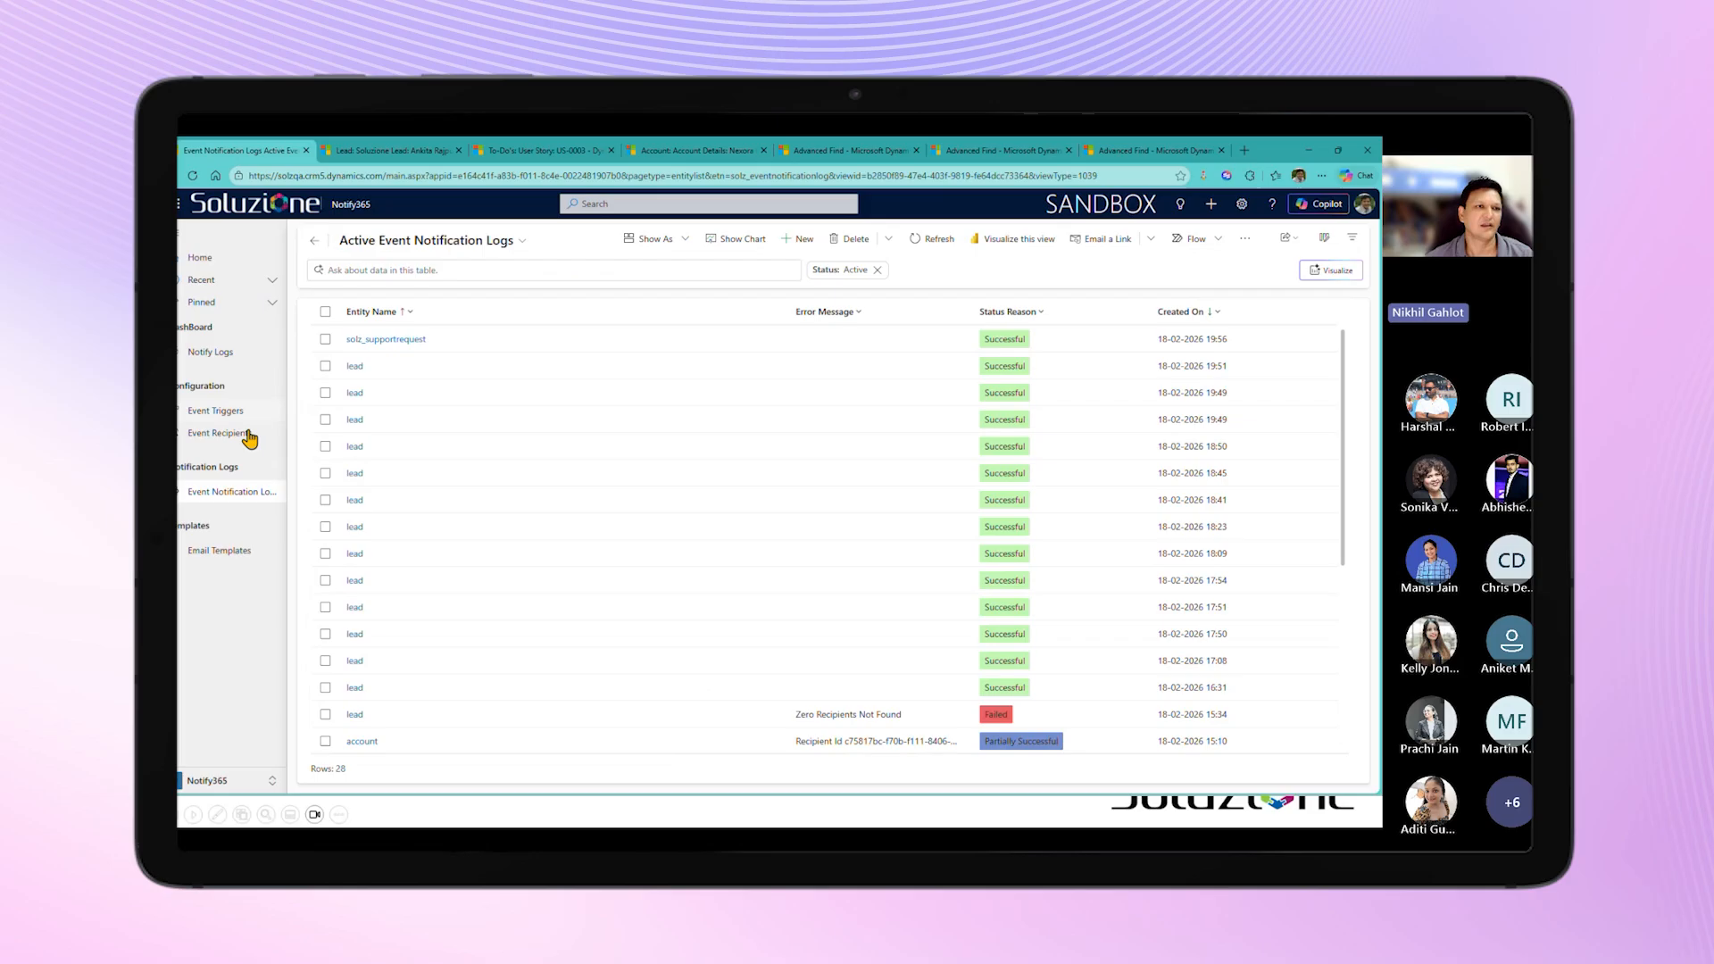
{"action": "left_click", "coordinate": [228, 411]}
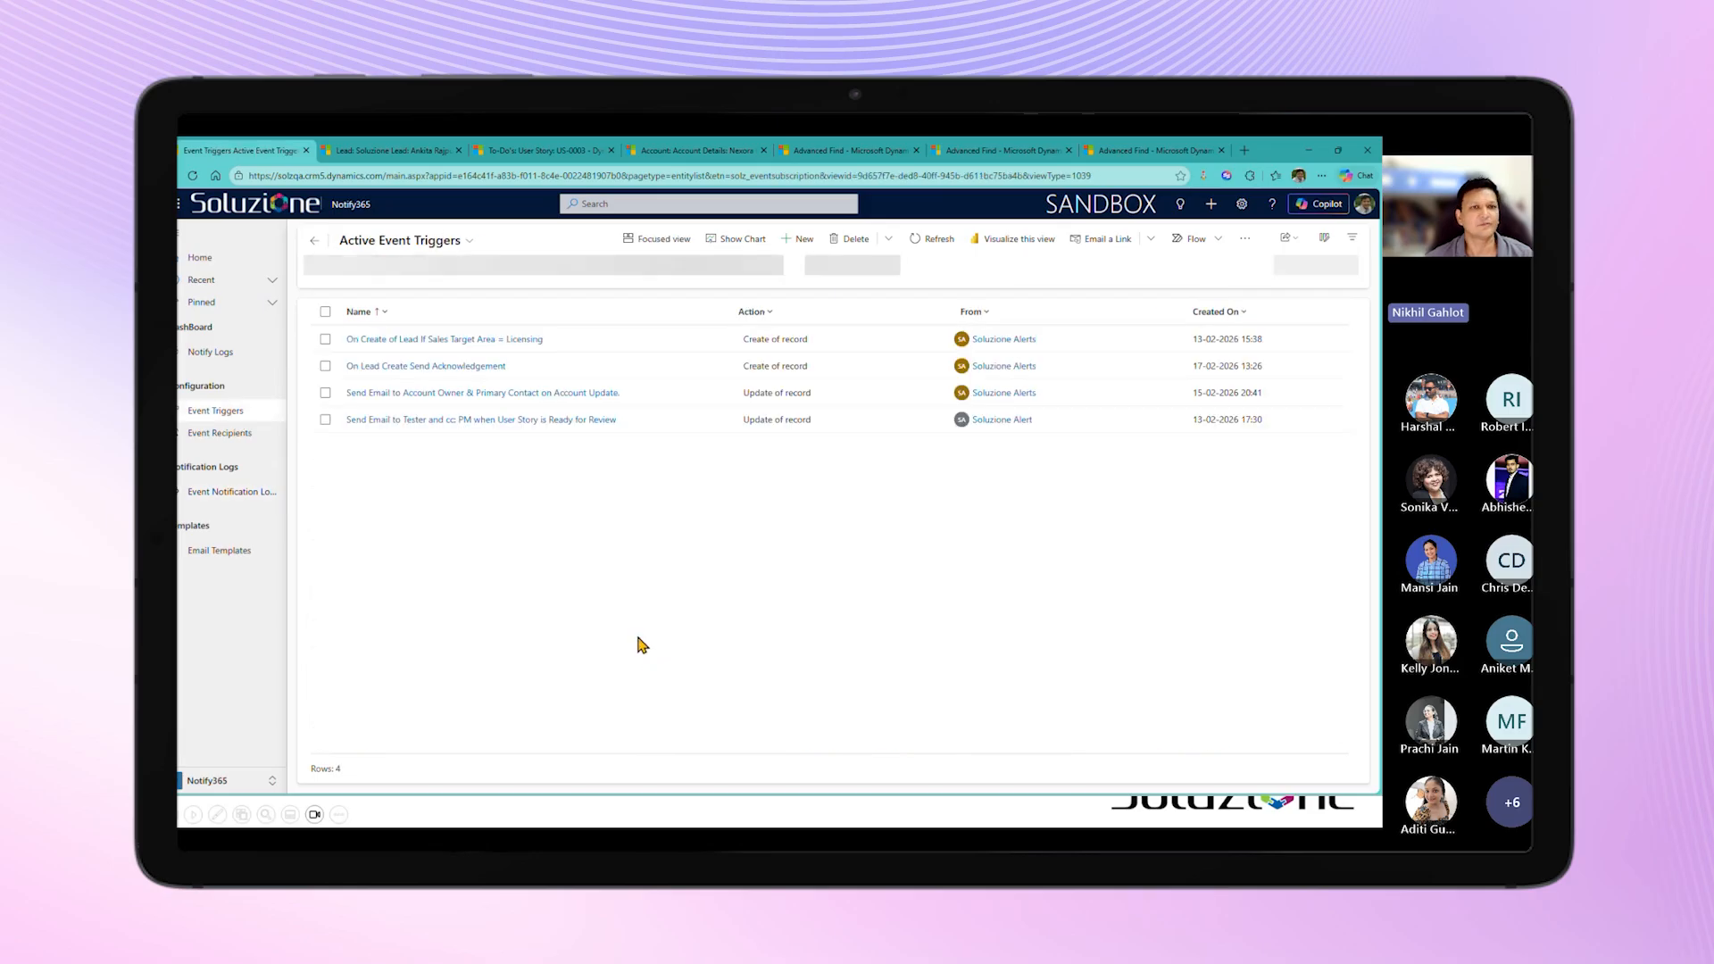
{"action": "double_click", "coordinate": [870, 402]}
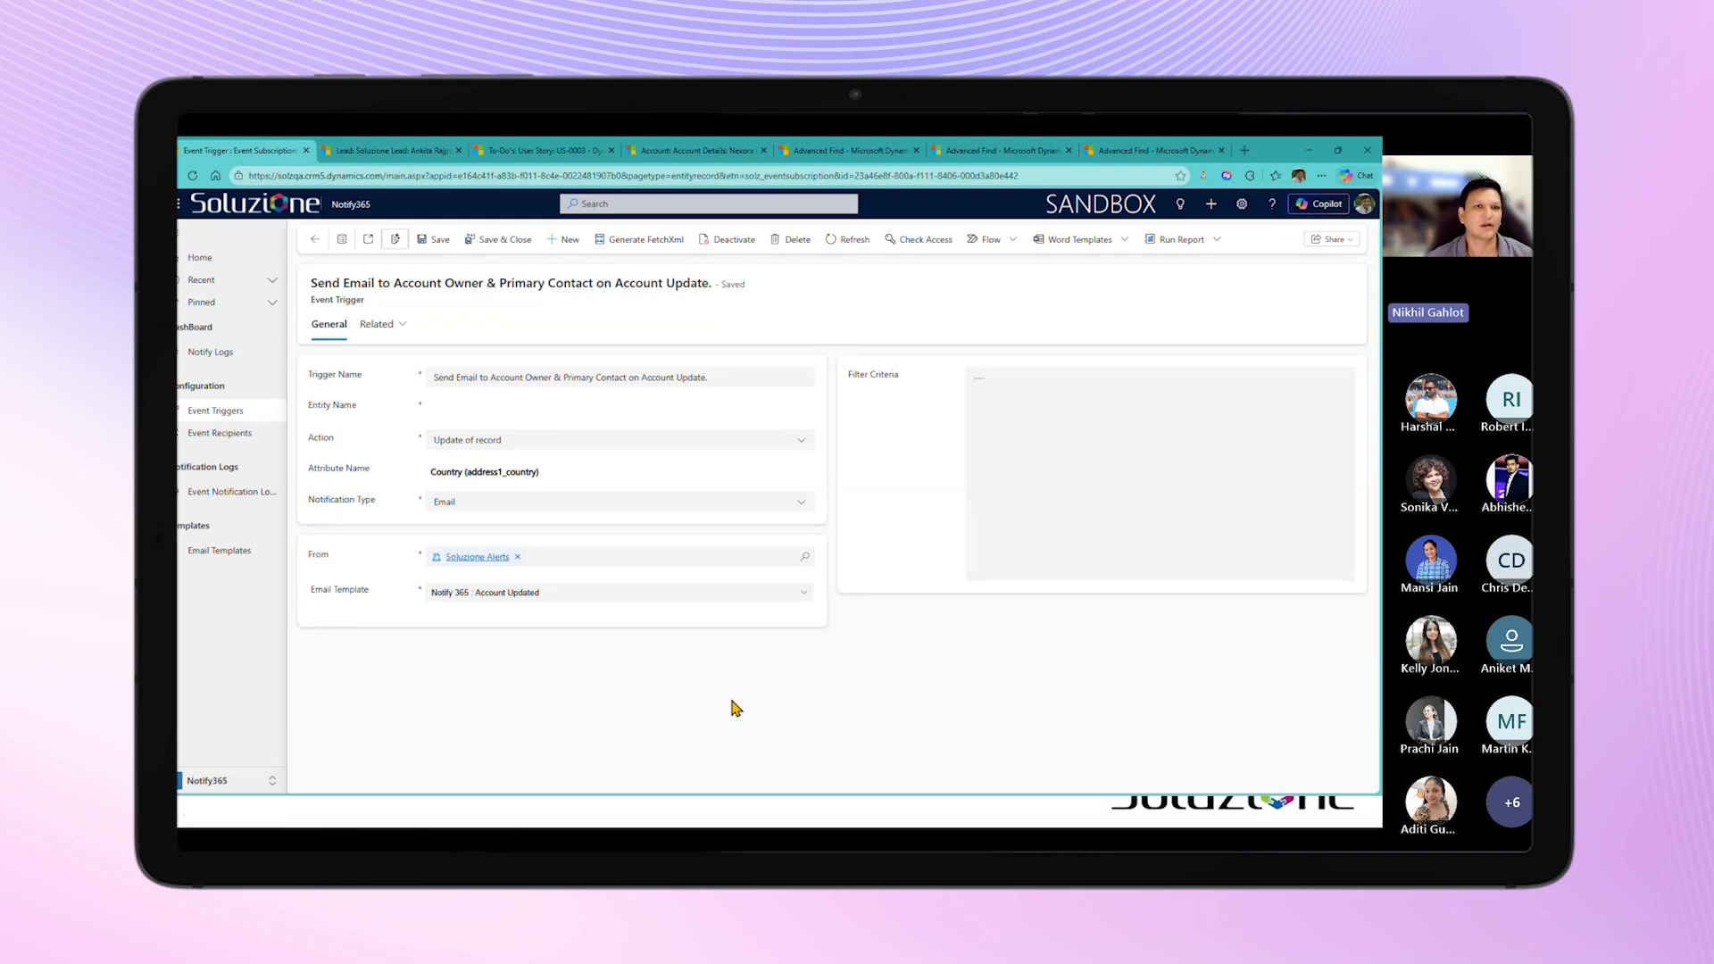
{"action": "key", "text": "F5"}
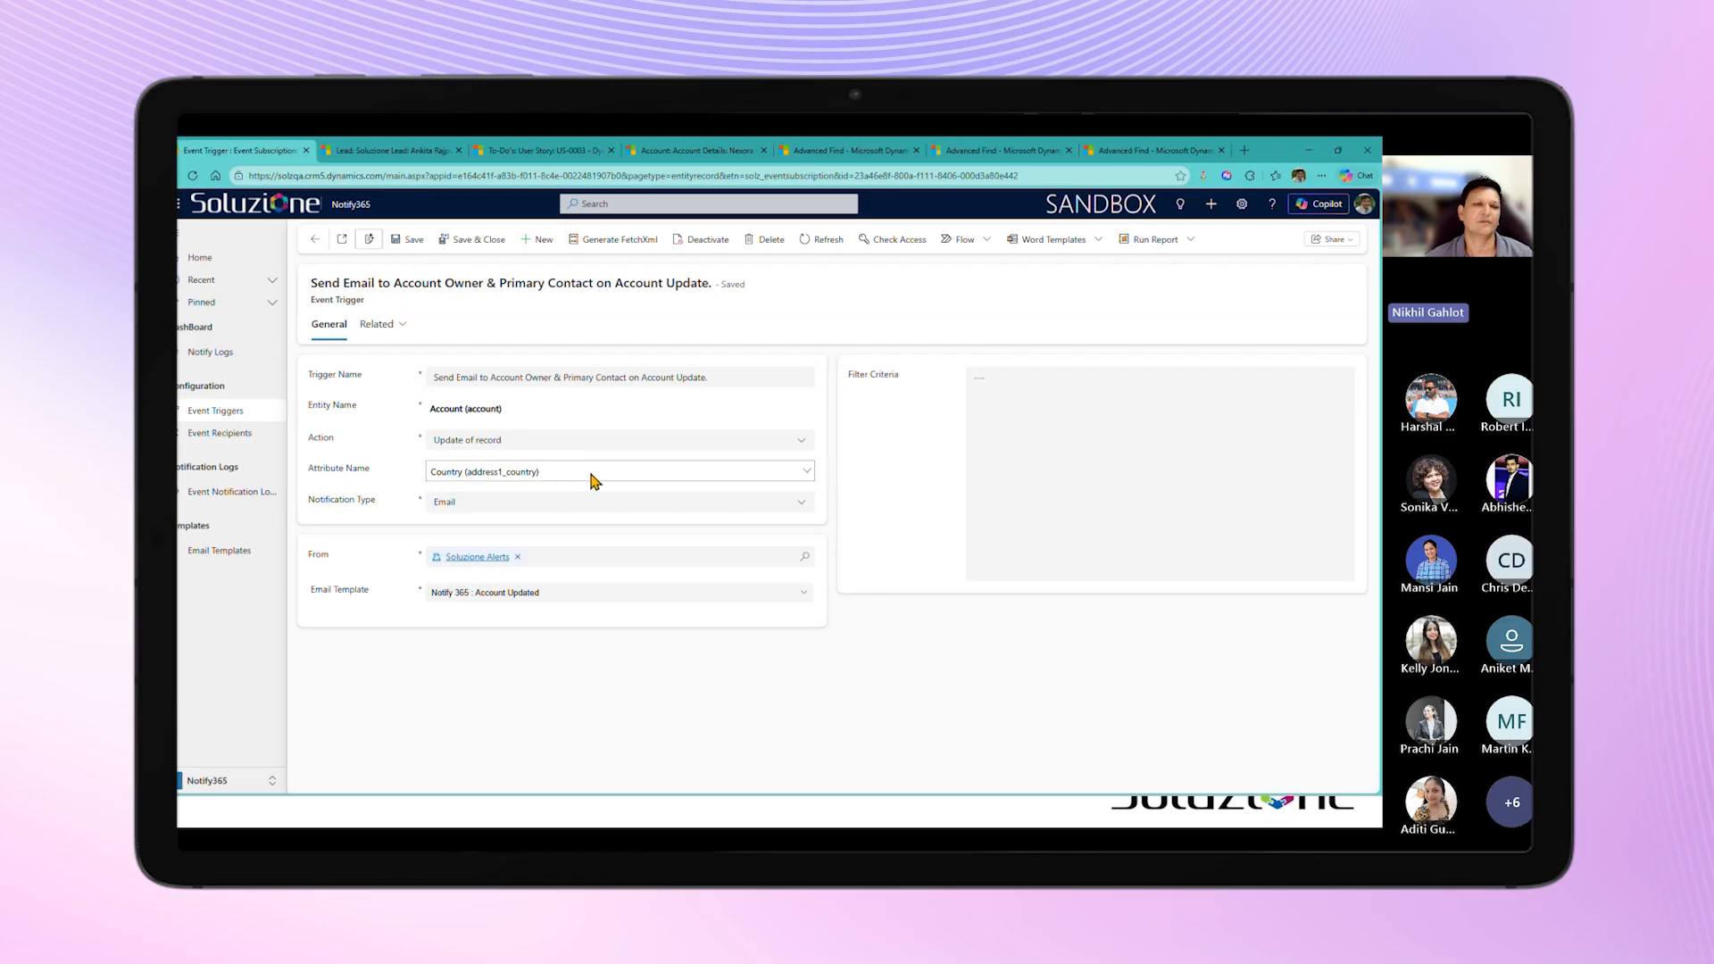
Step: Browse the account fields offered for the trigger's Attribute Name, leaving Country (address1_country) selected
{"action": "left_click", "coordinate": [594, 481]}
{"action": "left_click", "coordinate": [587, 515]}
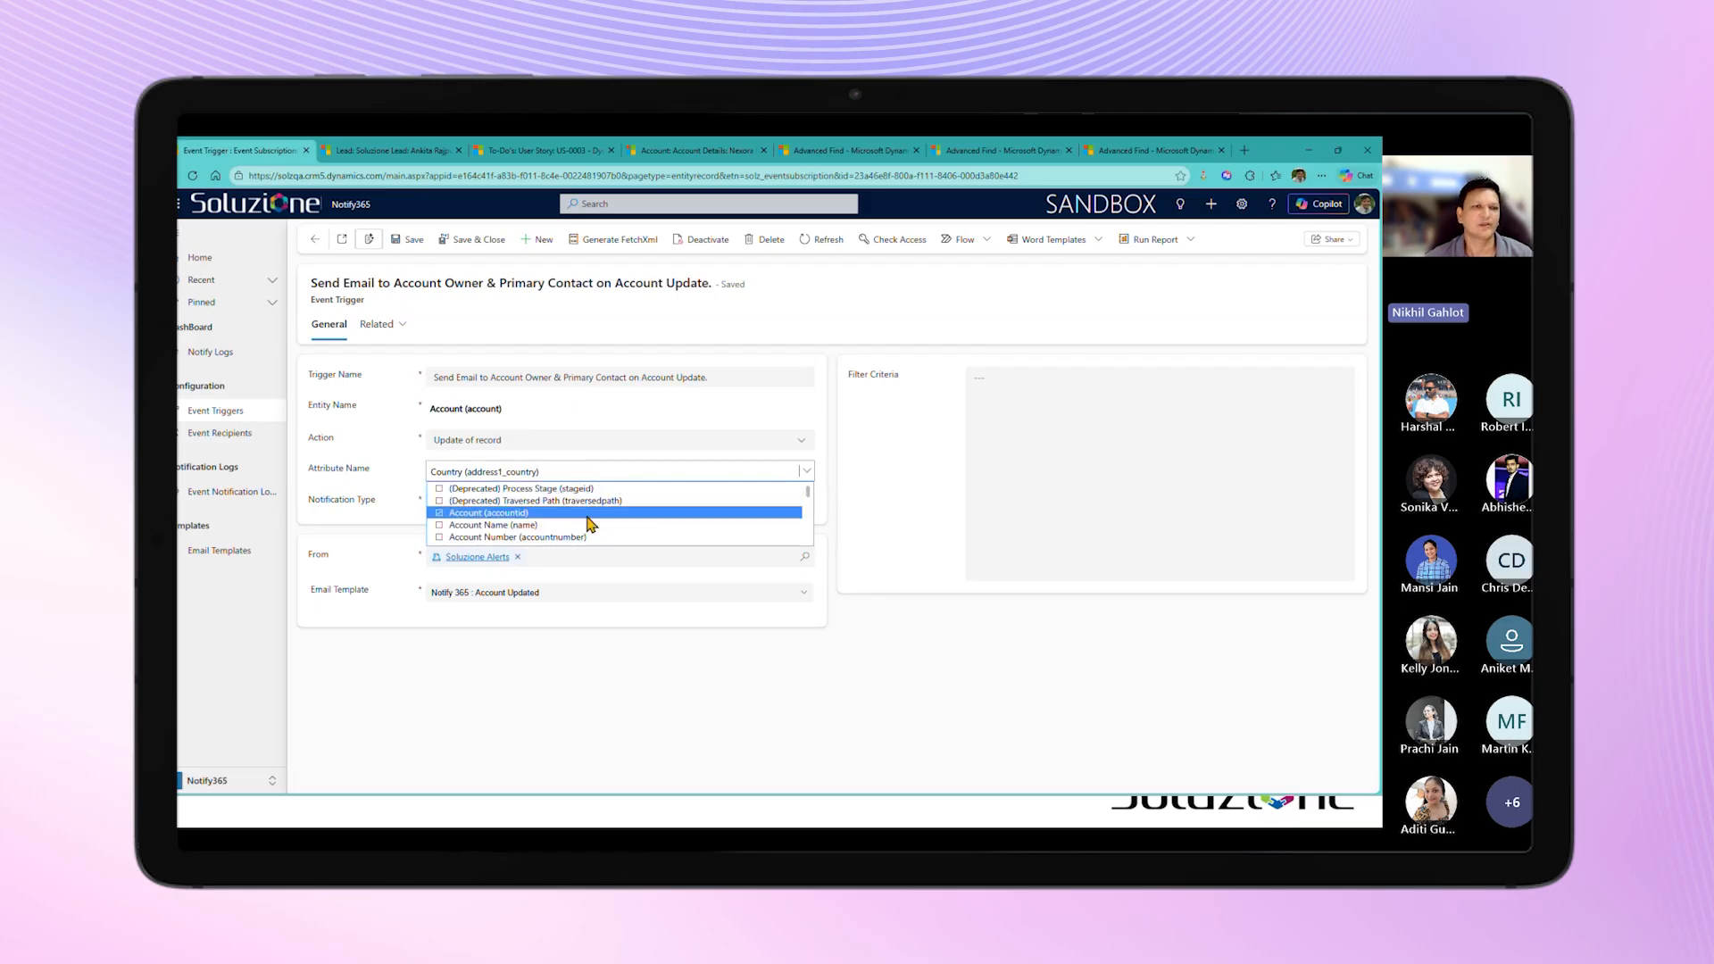
{"action": "scroll", "coordinate": [589, 525], "scroll_direction": "down", "scroll_amount": 1}
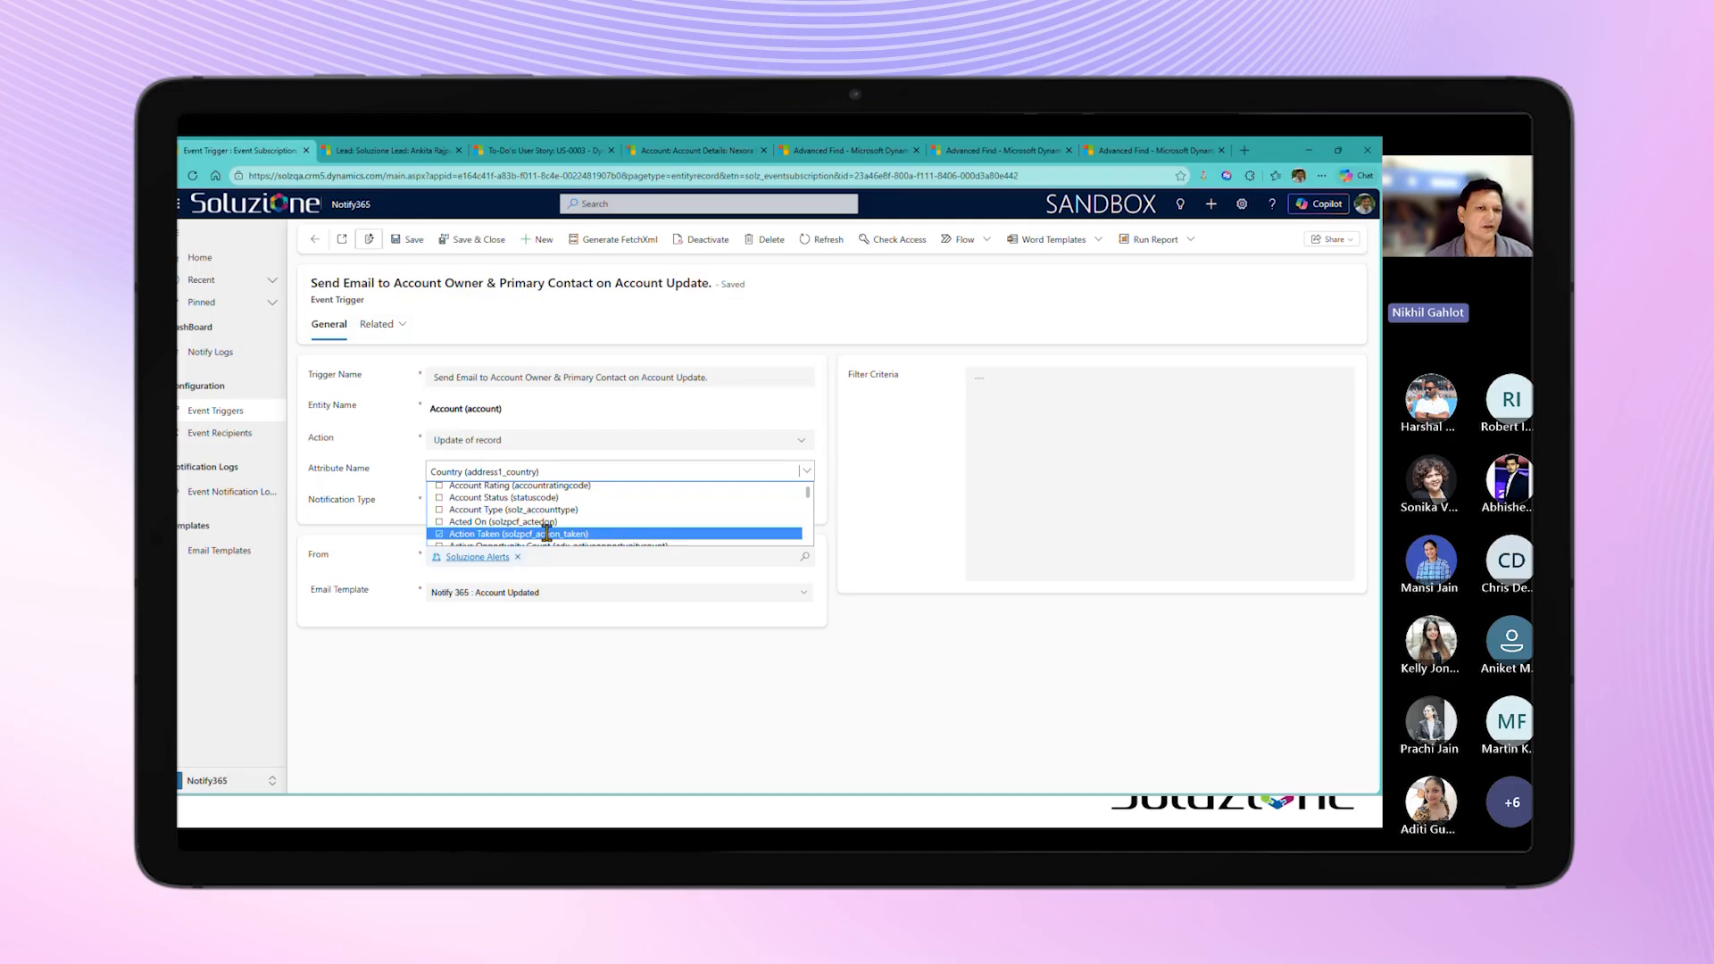
{"action": "left_click", "coordinate": [555, 519]}
{"action": "scroll", "coordinate": [572, 517], "scroll_direction": "down", "scroll_amount": 2}
{"action": "left_click", "coordinate": [609, 506]}
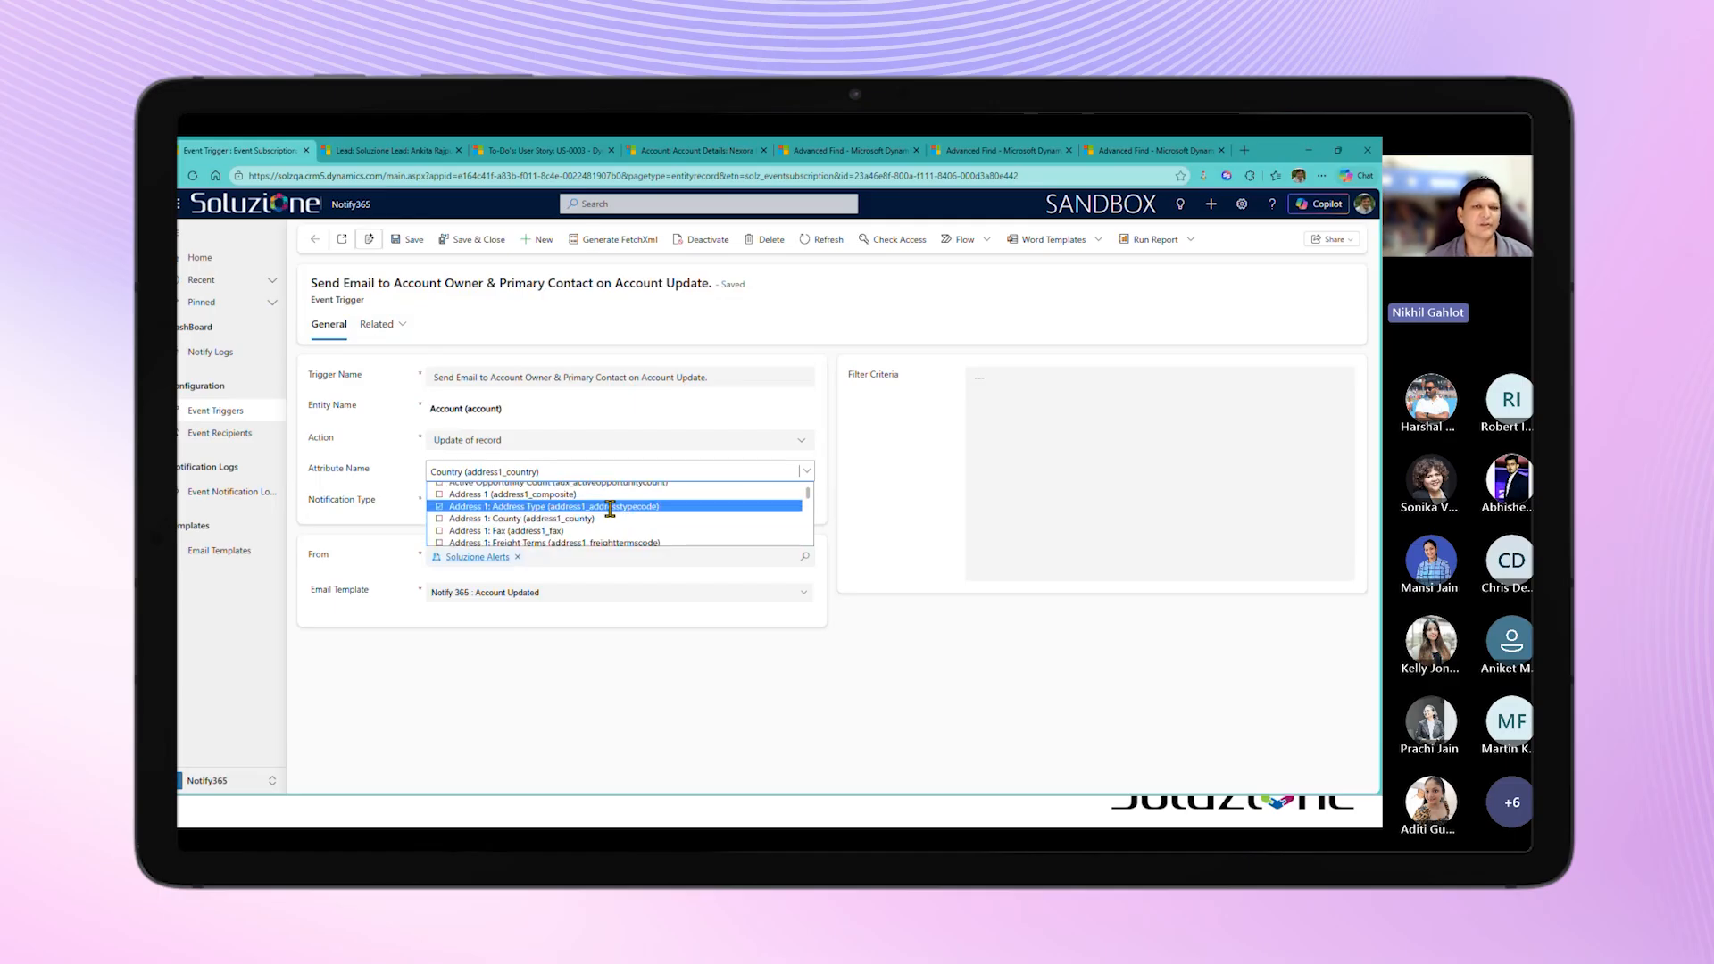
{"action": "left_click", "coordinate": [777, 519]}
{"action": "left_click", "coordinate": [864, 614]}
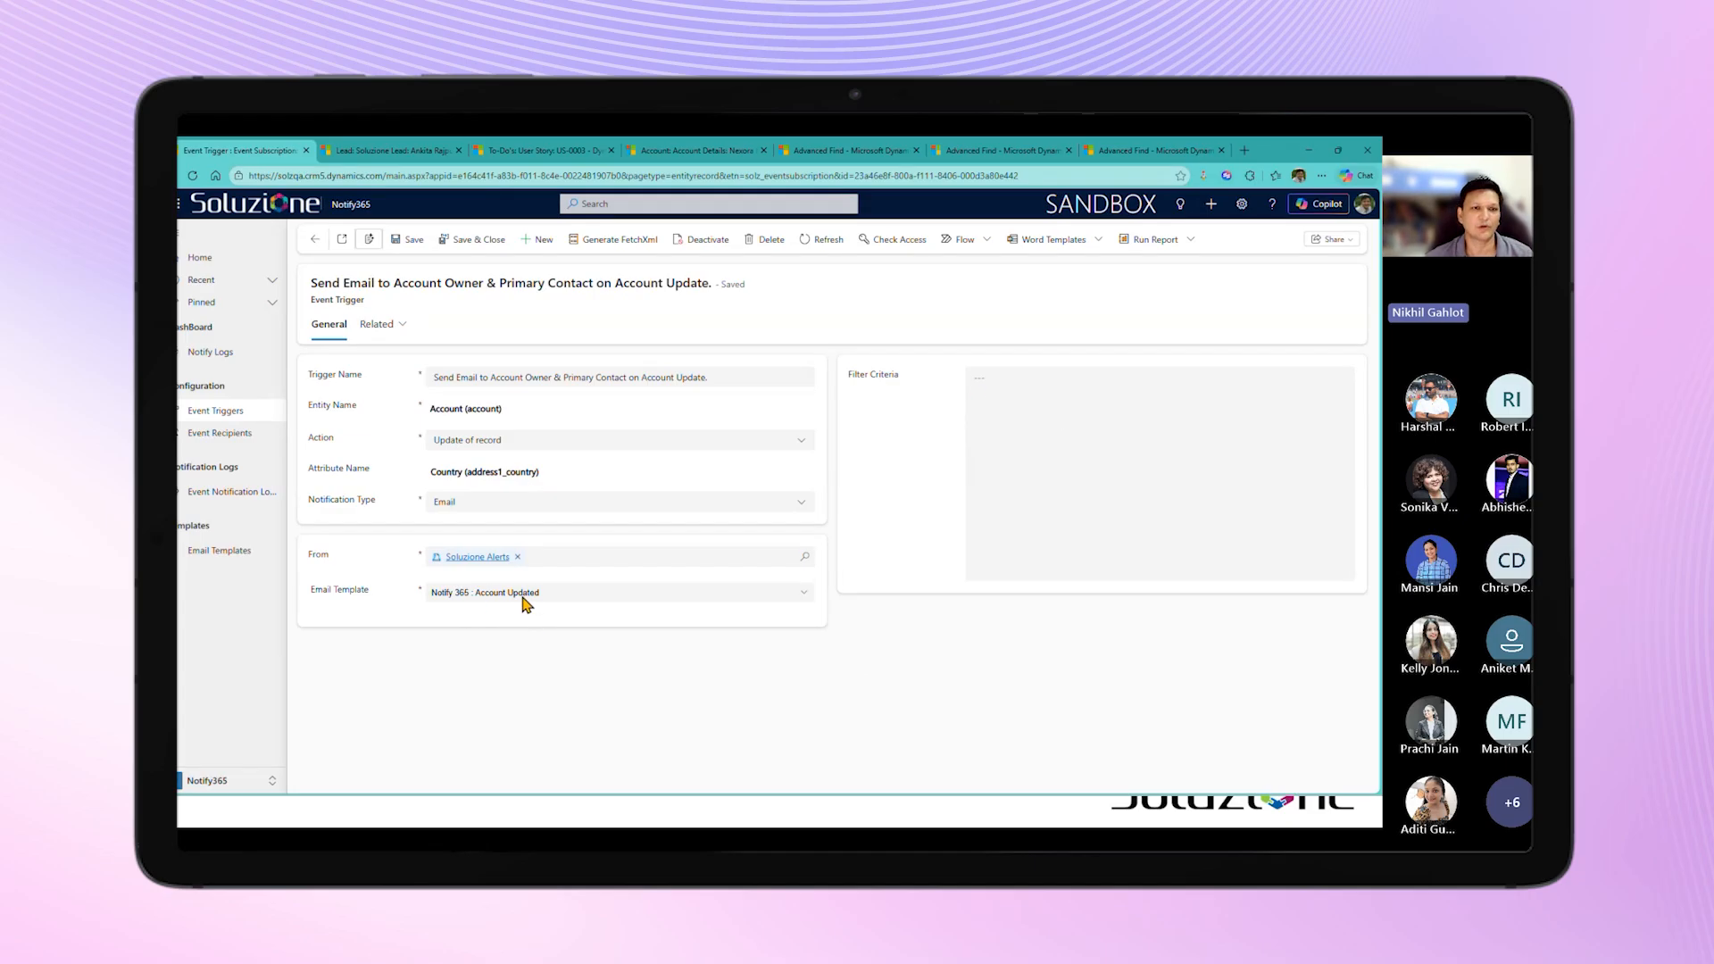
Step: Open the trigger's related Account Owner & Primary Contact event recipient, examine its To and CC recipient queries, and return to the trigger
{"action": "left_click", "coordinate": [377, 325]}
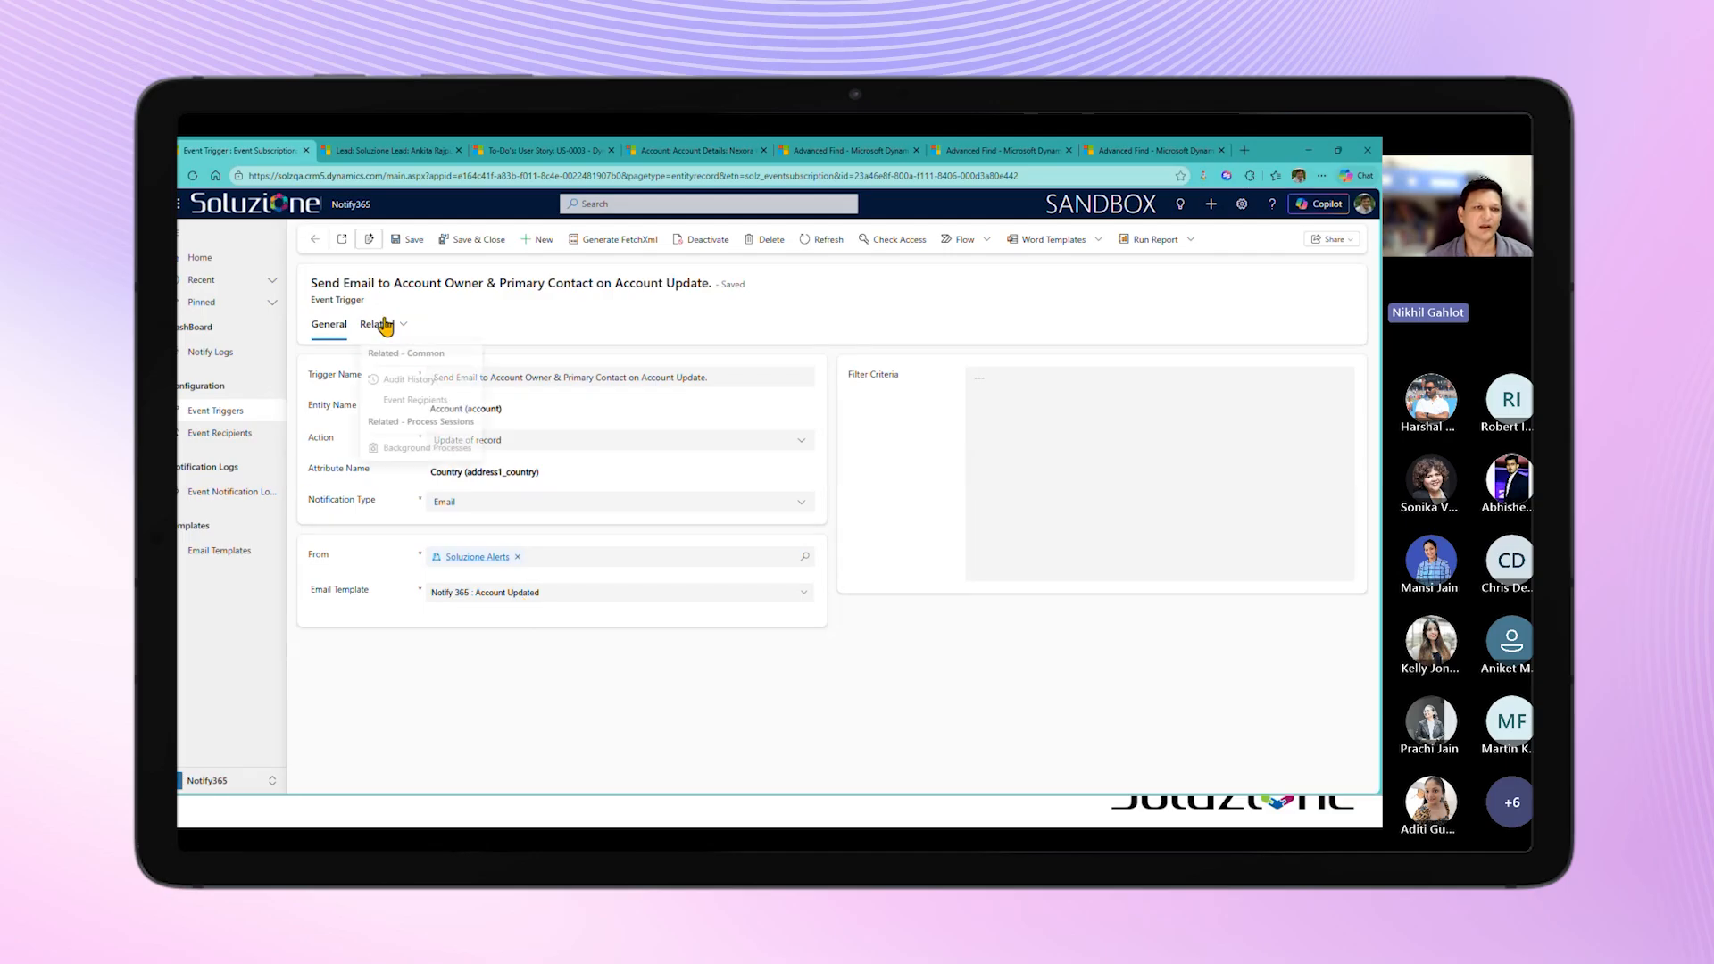
{"action": "left_click", "coordinate": [403, 407]}
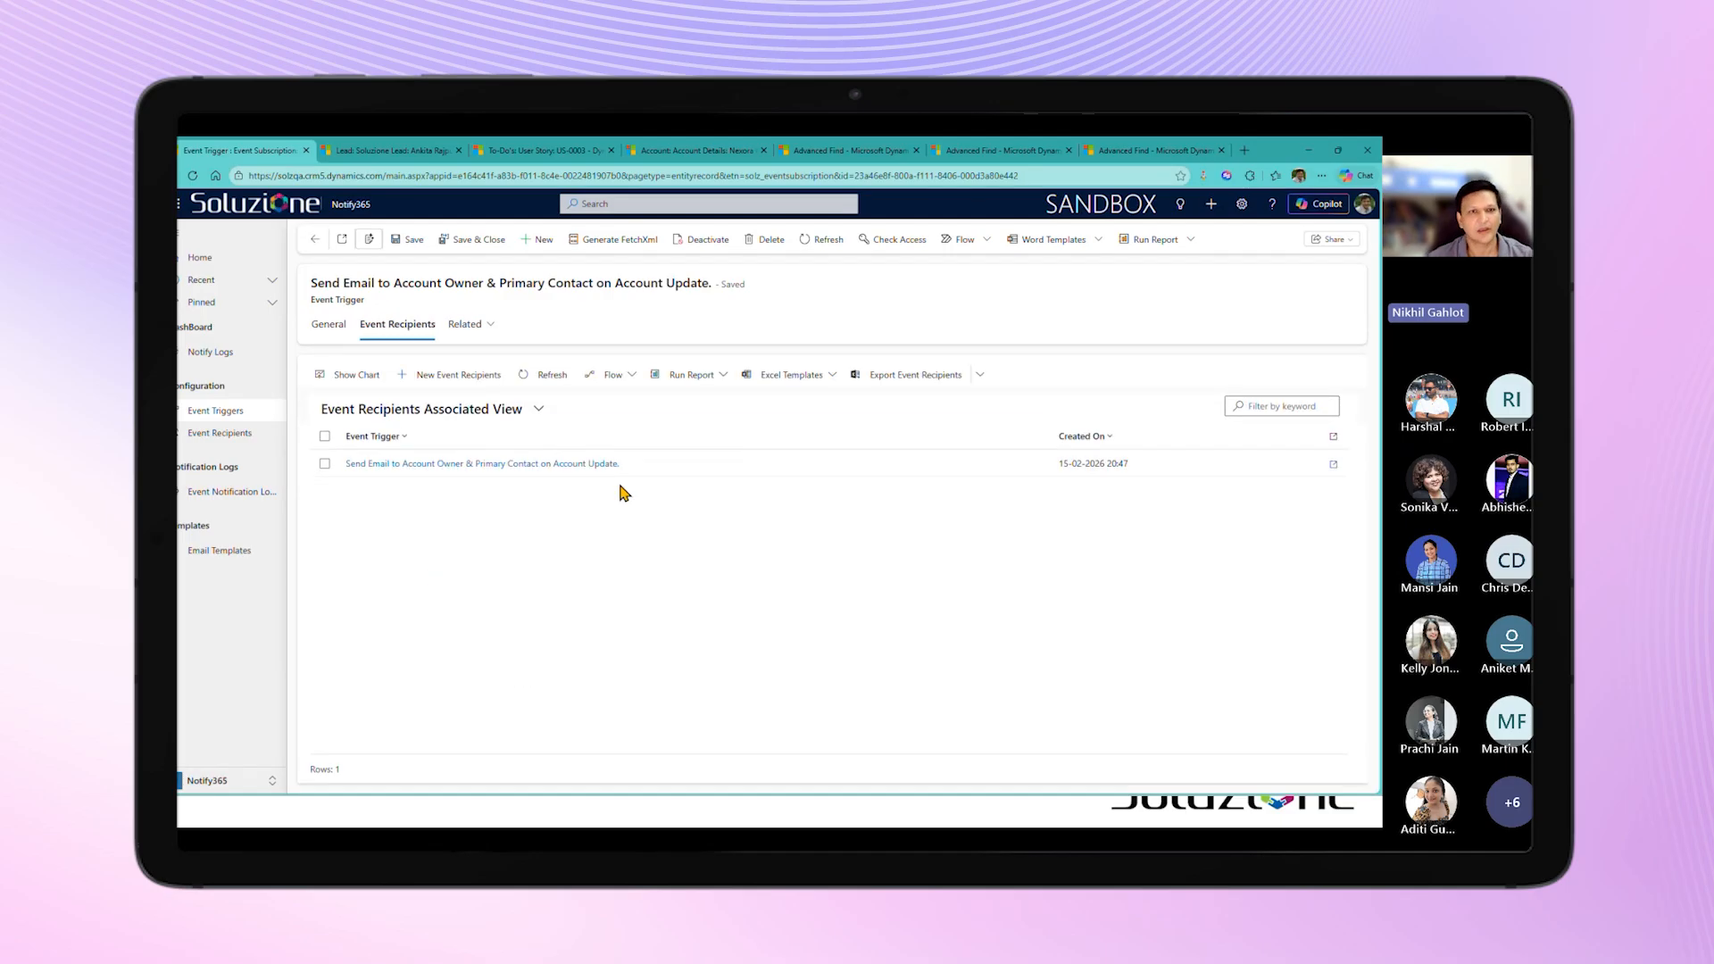
{"action": "left_click", "coordinate": [1188, 466]}
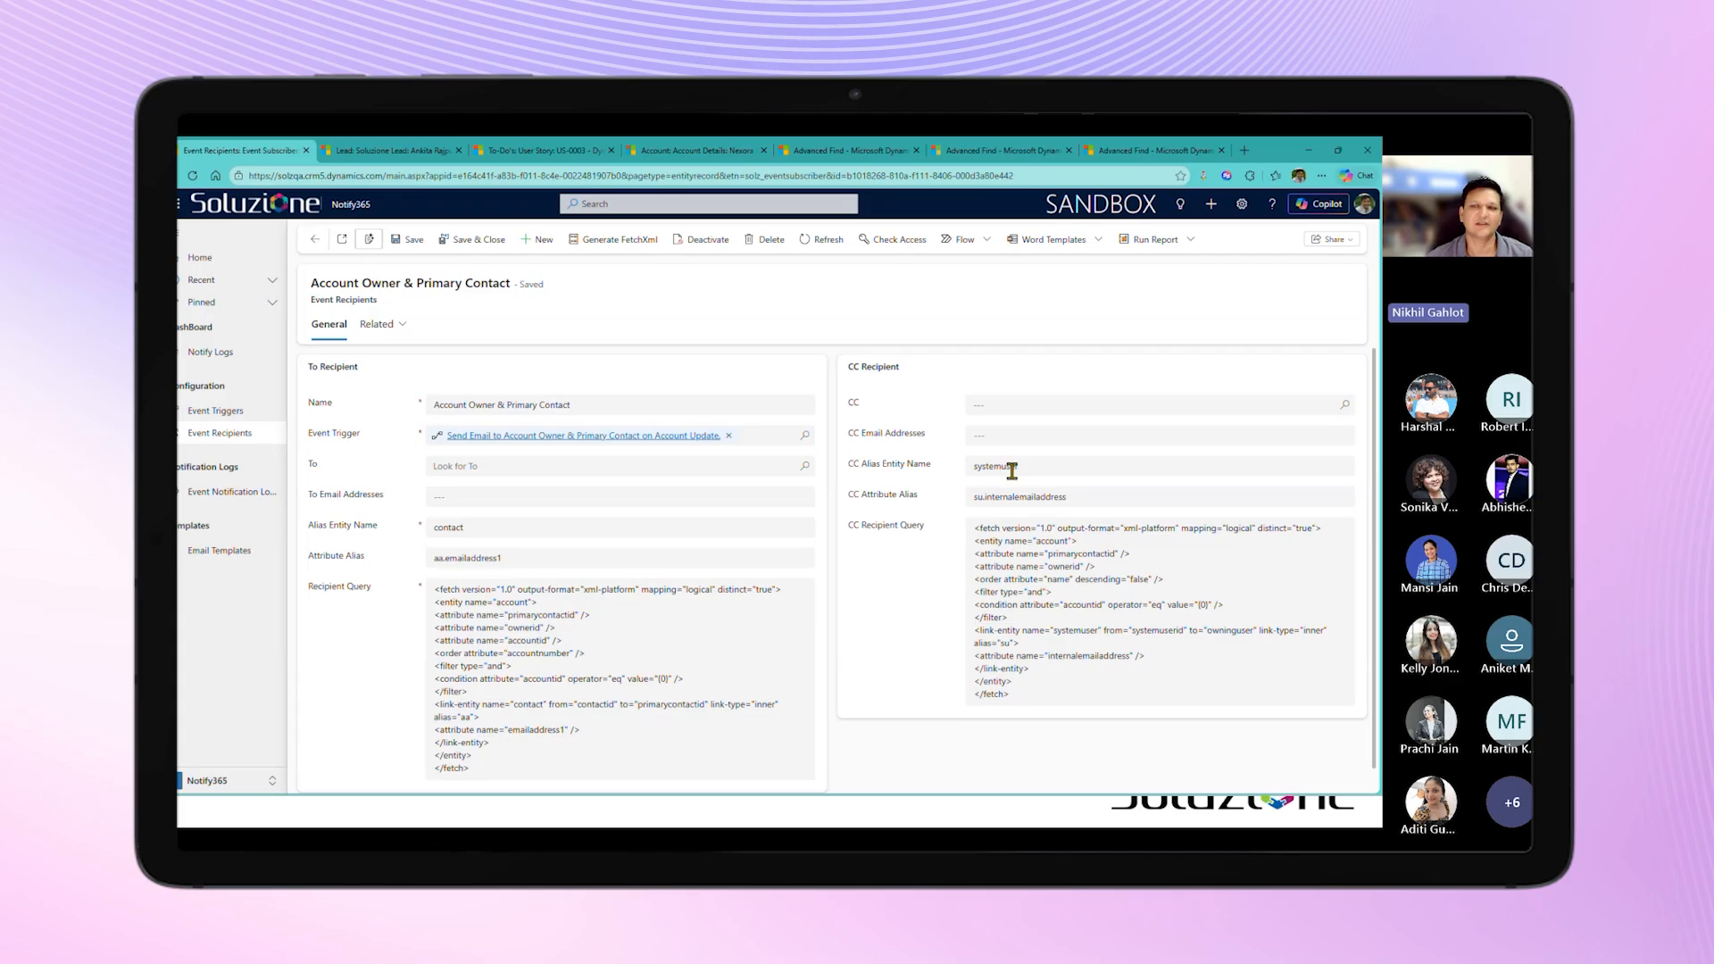
{"action": "double_click", "coordinate": [1055, 542]}
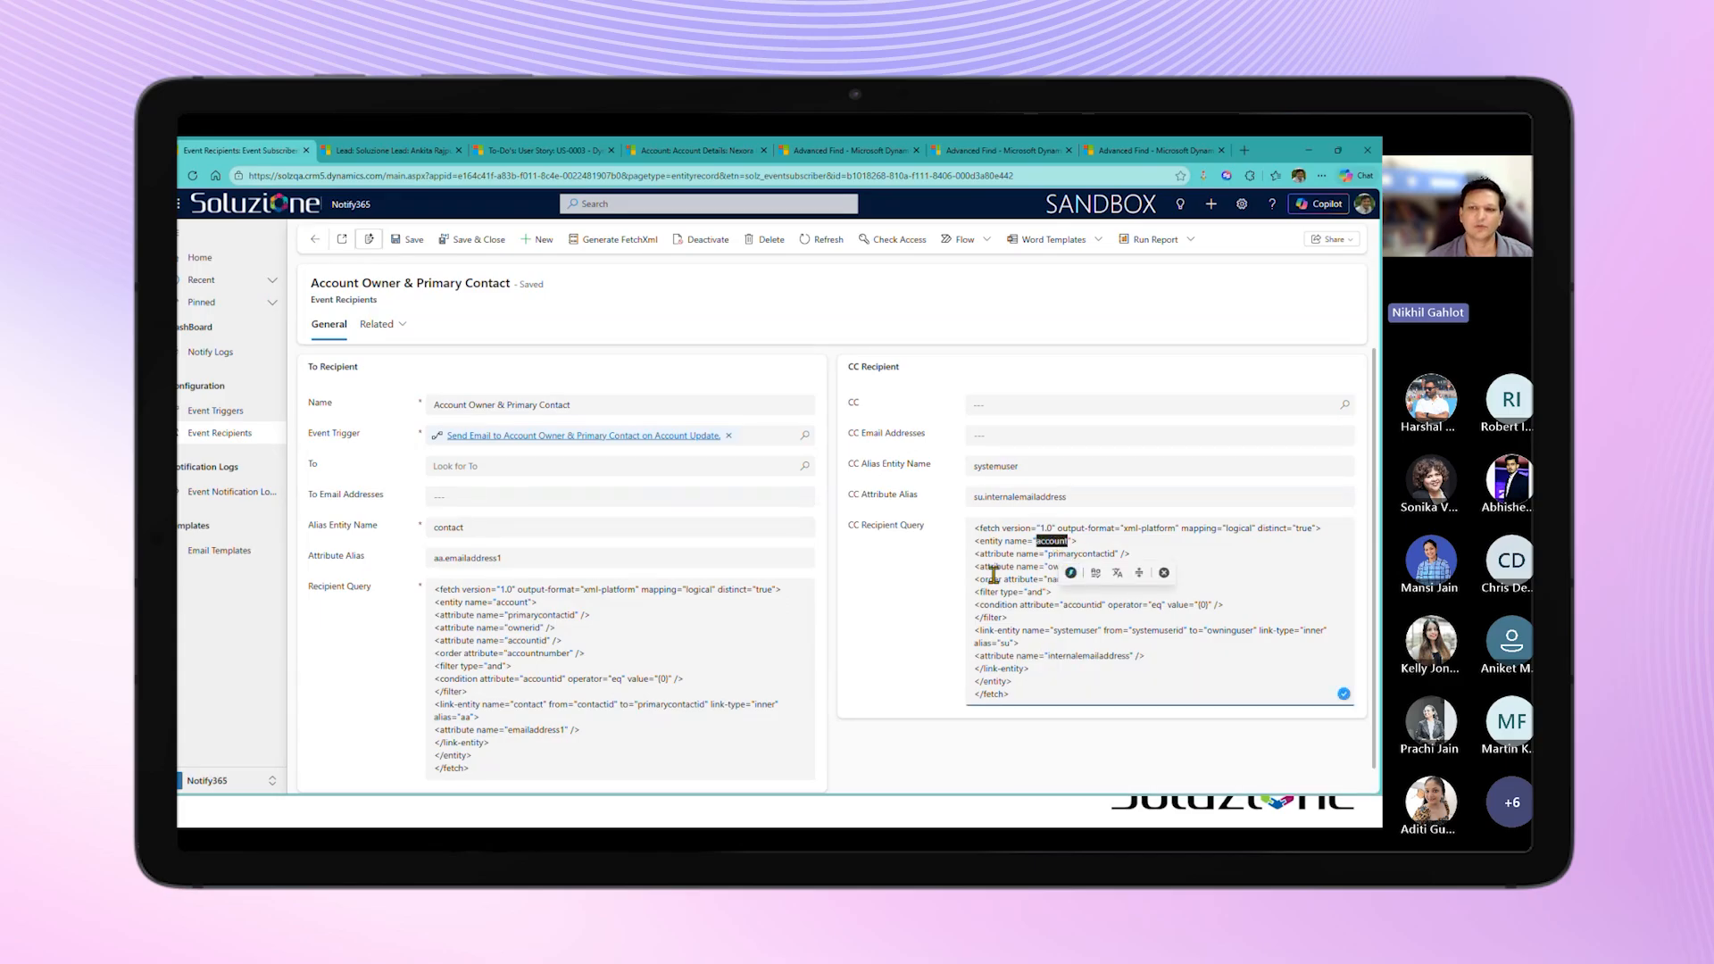
{"action": "double_click", "coordinate": [1062, 567]}
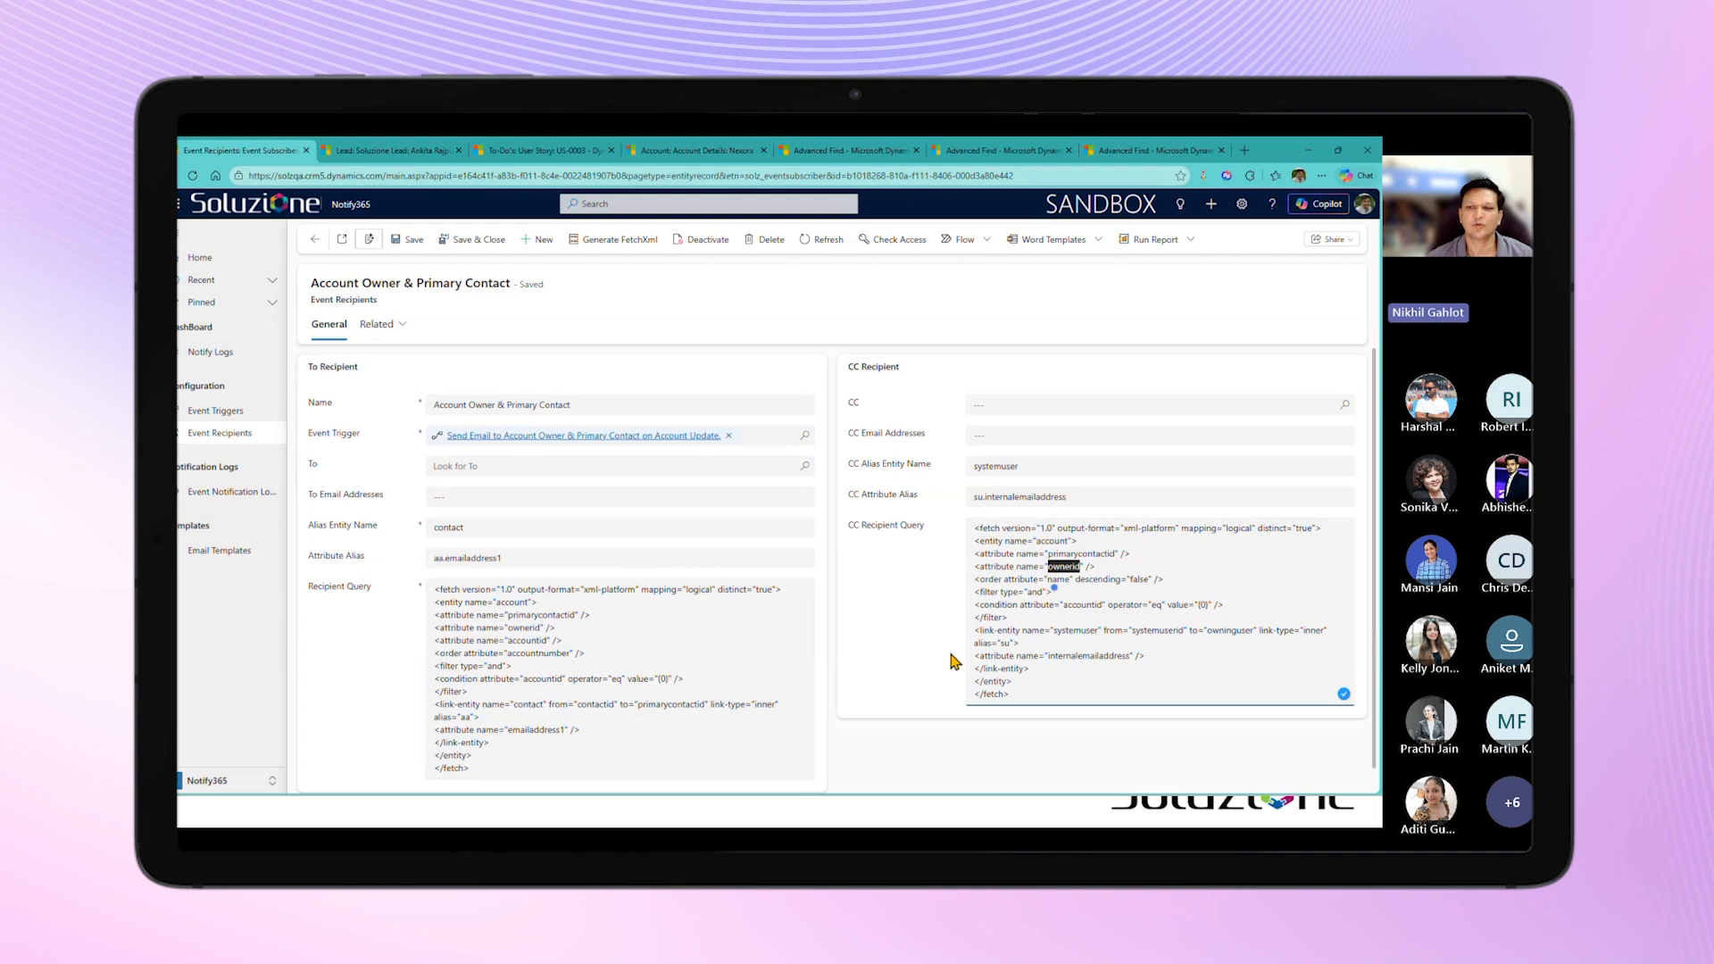
{"action": "double_click", "coordinate": [1071, 656]}
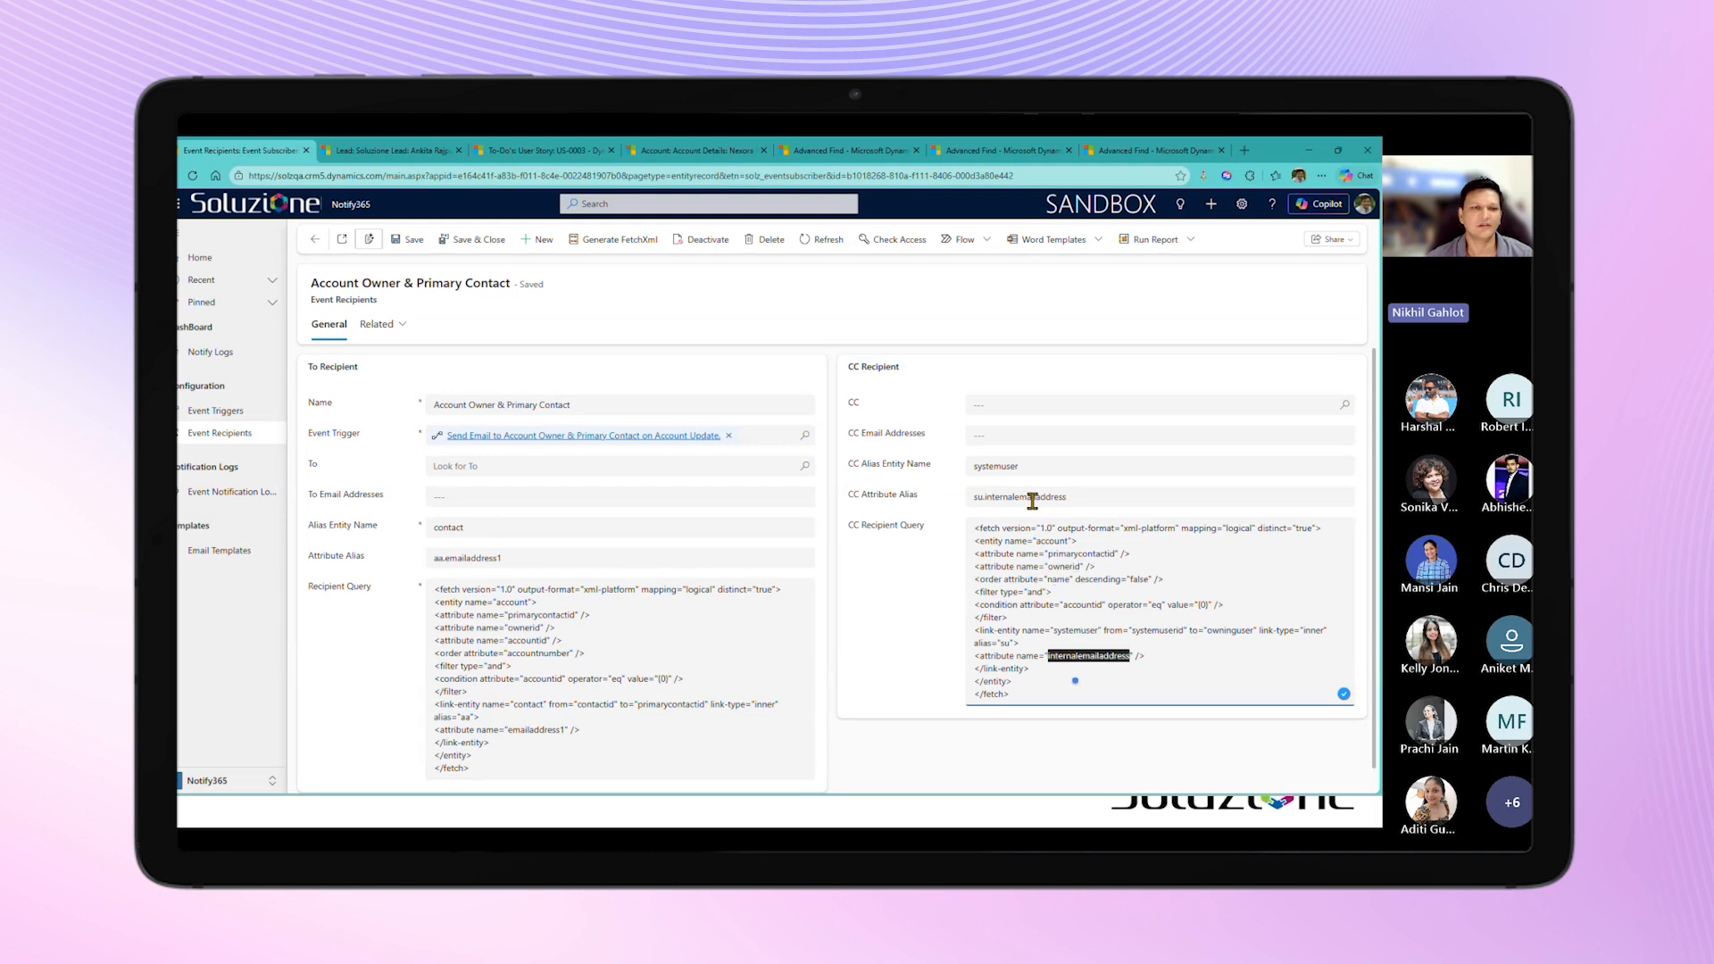
{"action": "left_click", "coordinate": [490, 708]}
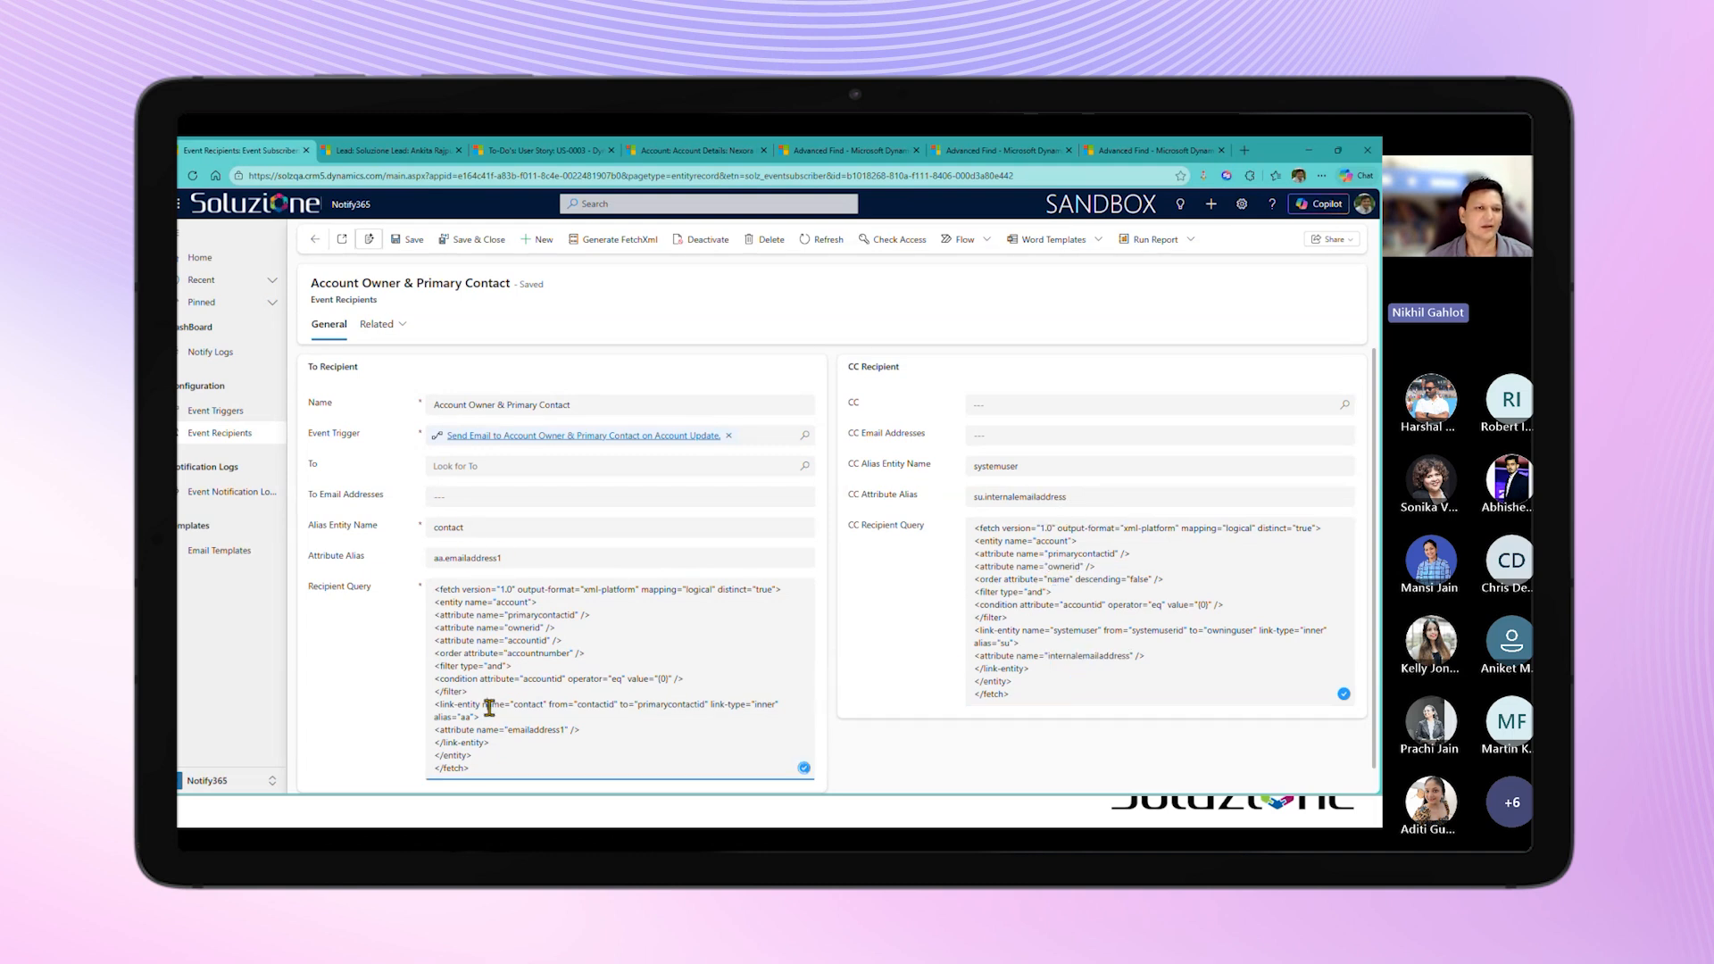
{"action": "left_click", "coordinate": [311, 242]}
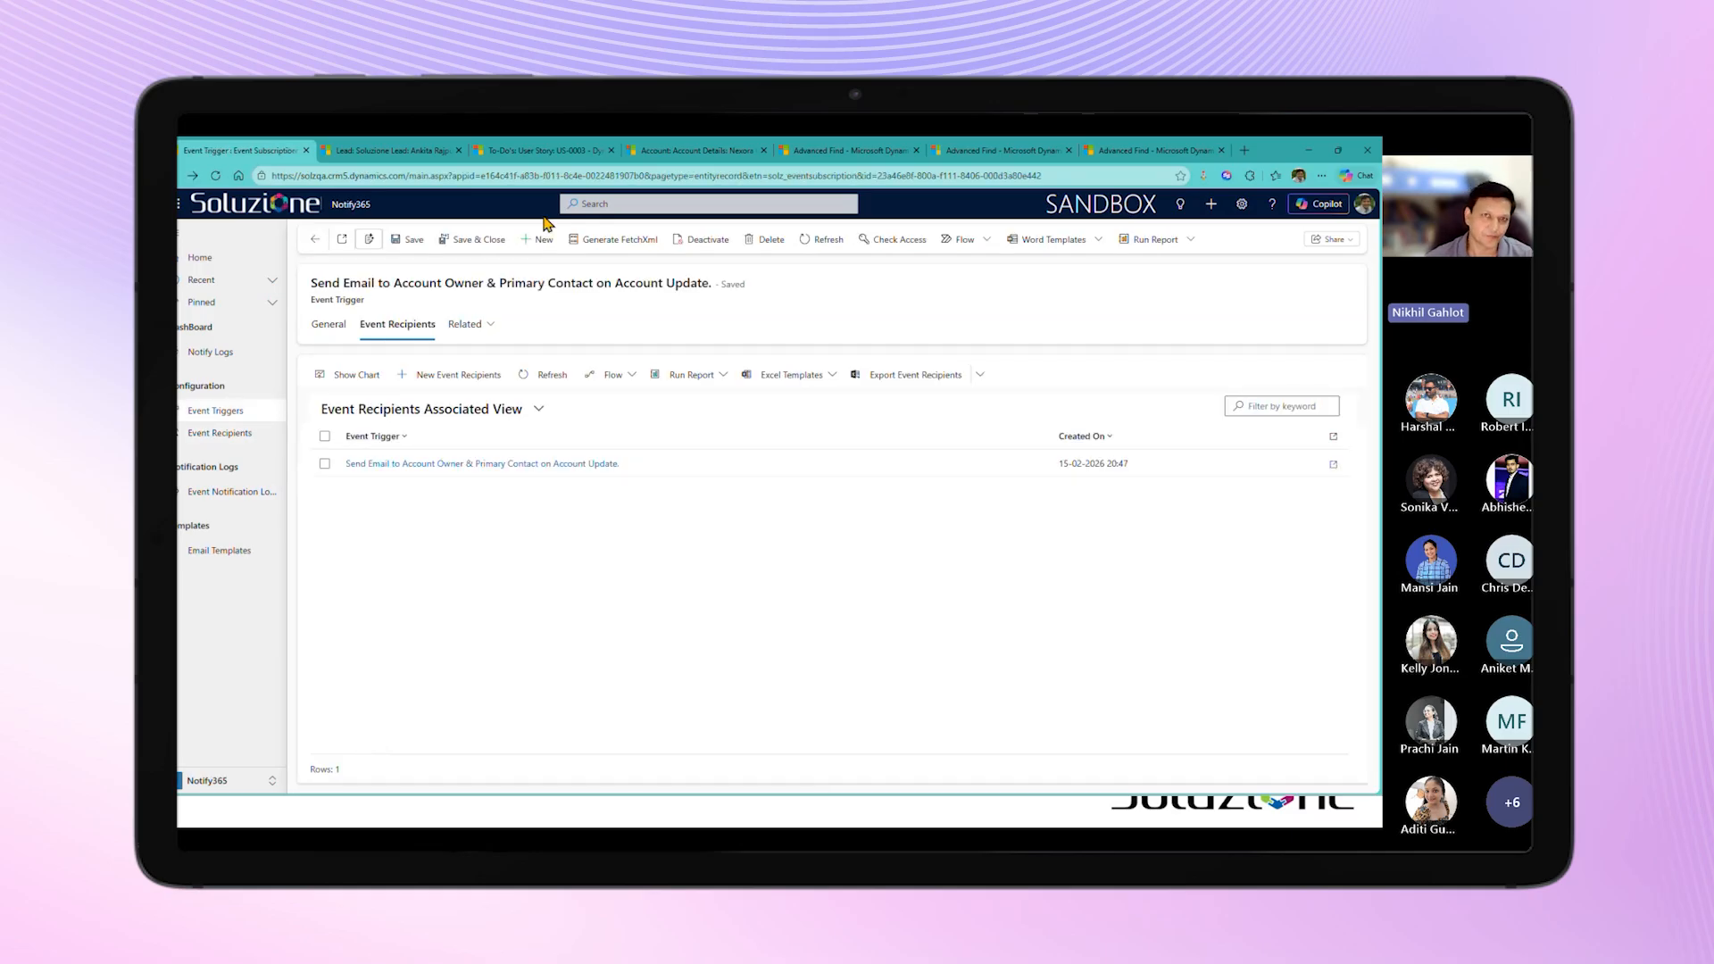
Step: Set the address Country of the Nexora Global Ltd. account to US and save the record
{"action": "left_click", "coordinate": [648, 153]}
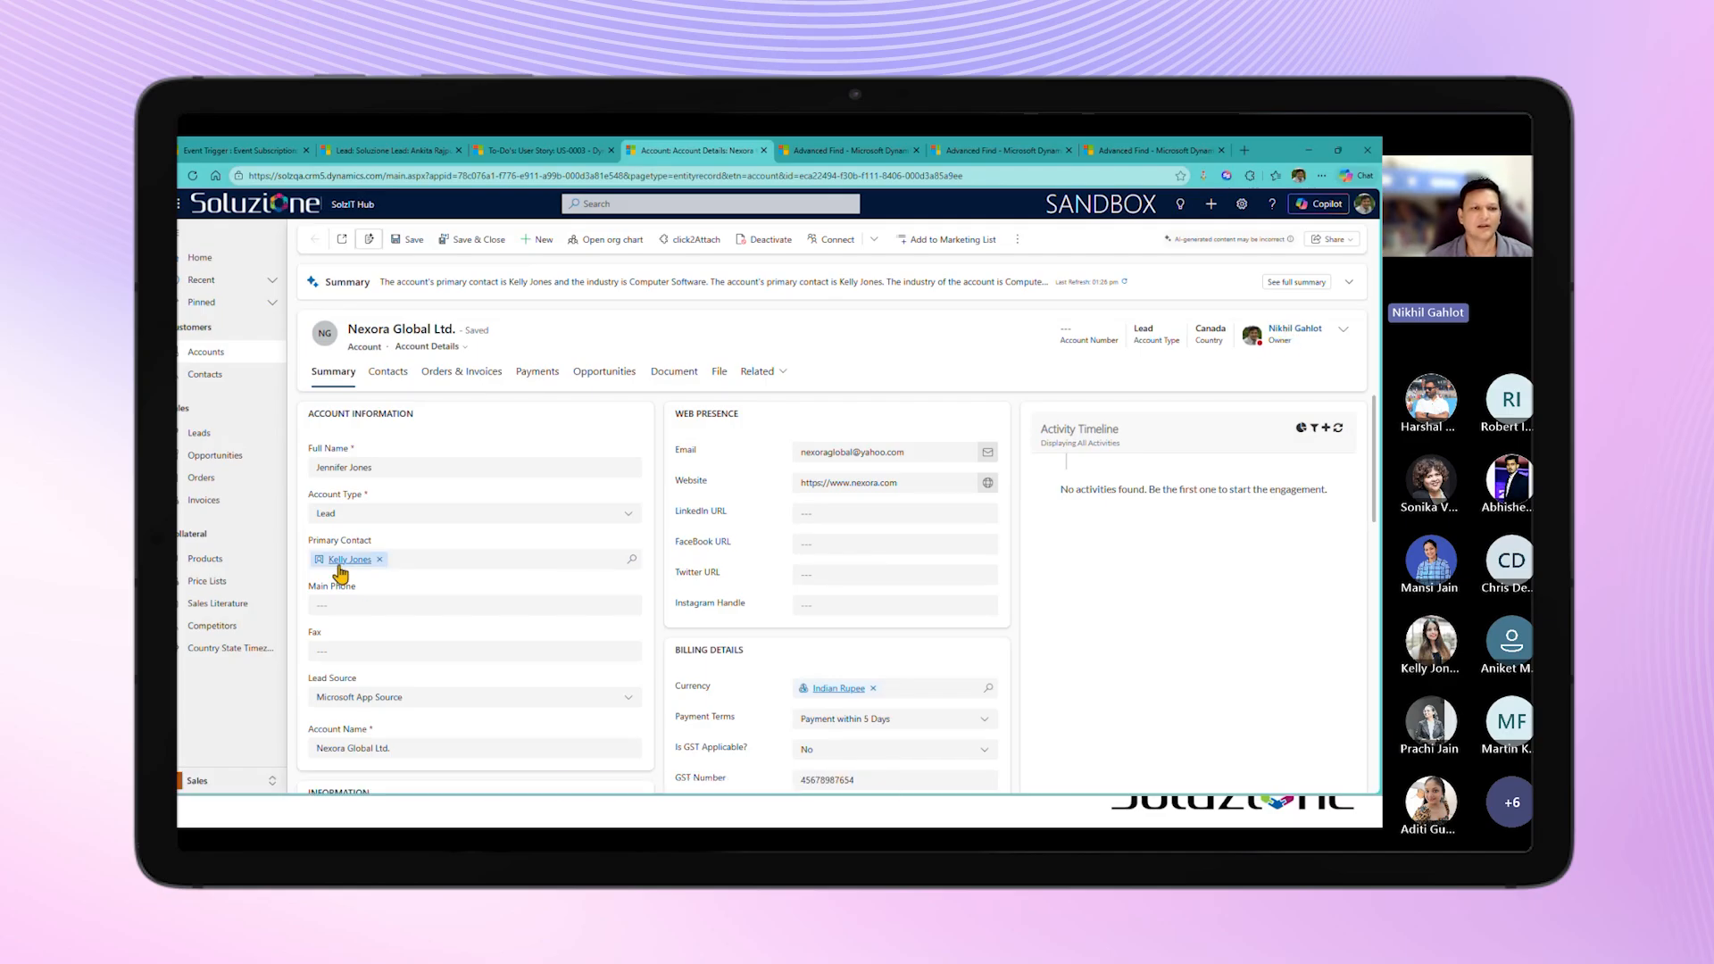
{"action": "mouse_move", "coordinate": [345, 567]}
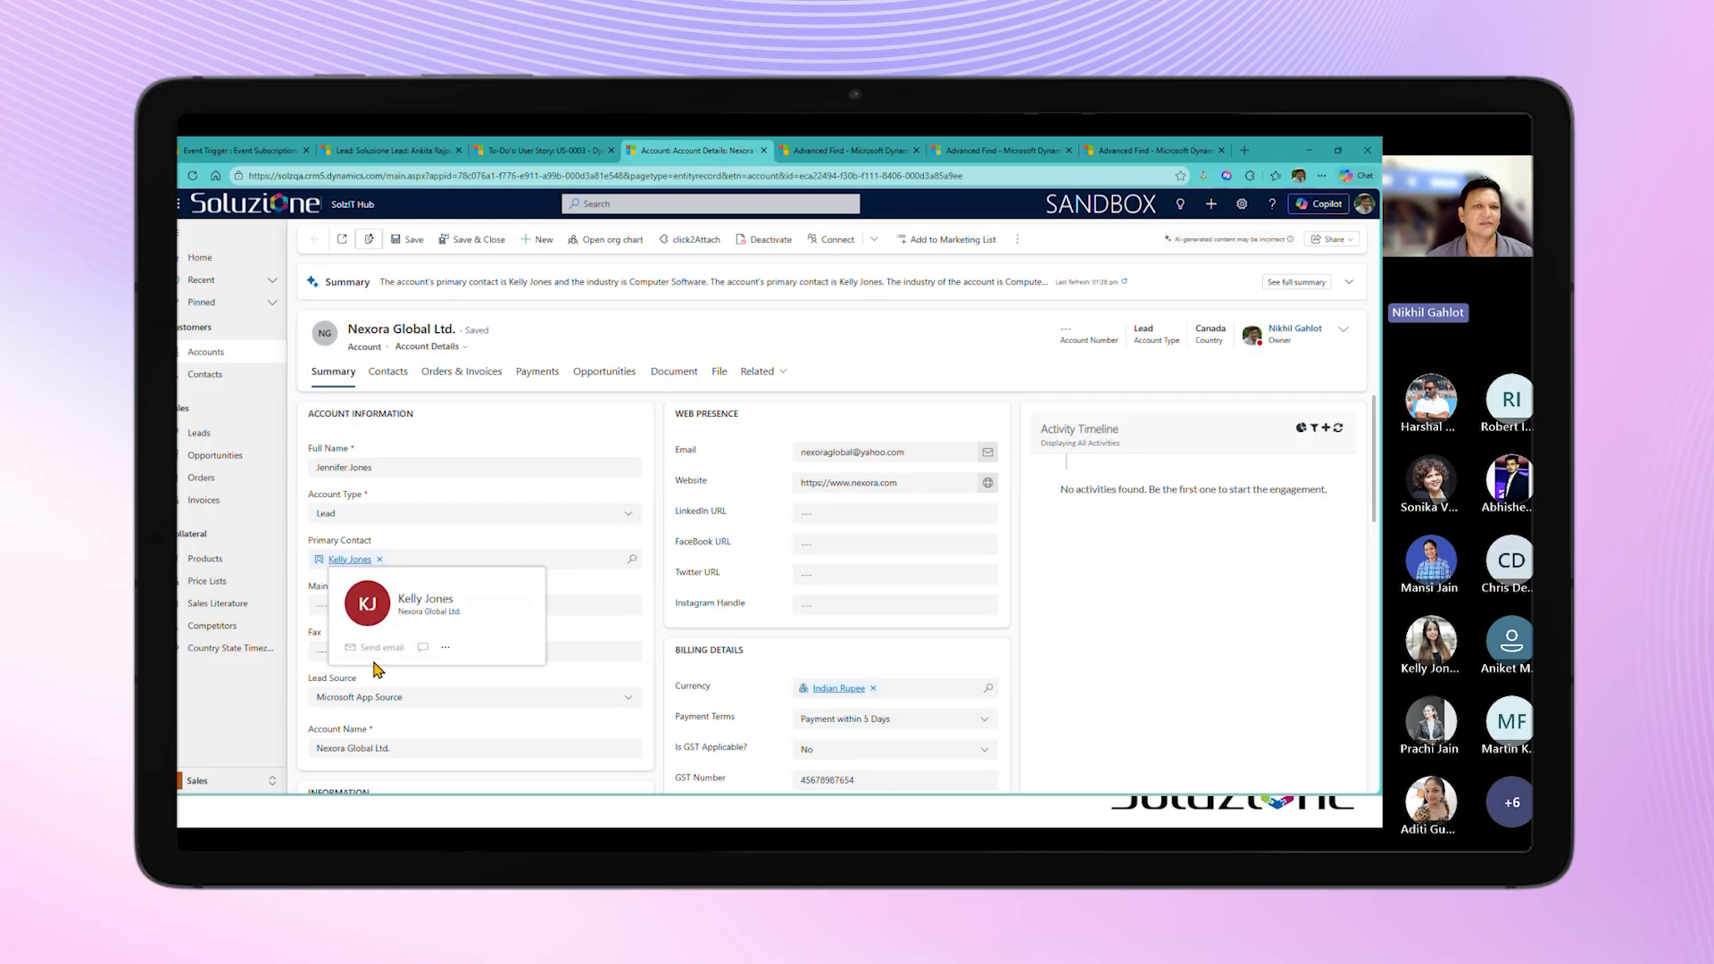
{"action": "mouse_move", "coordinate": [375, 663]}
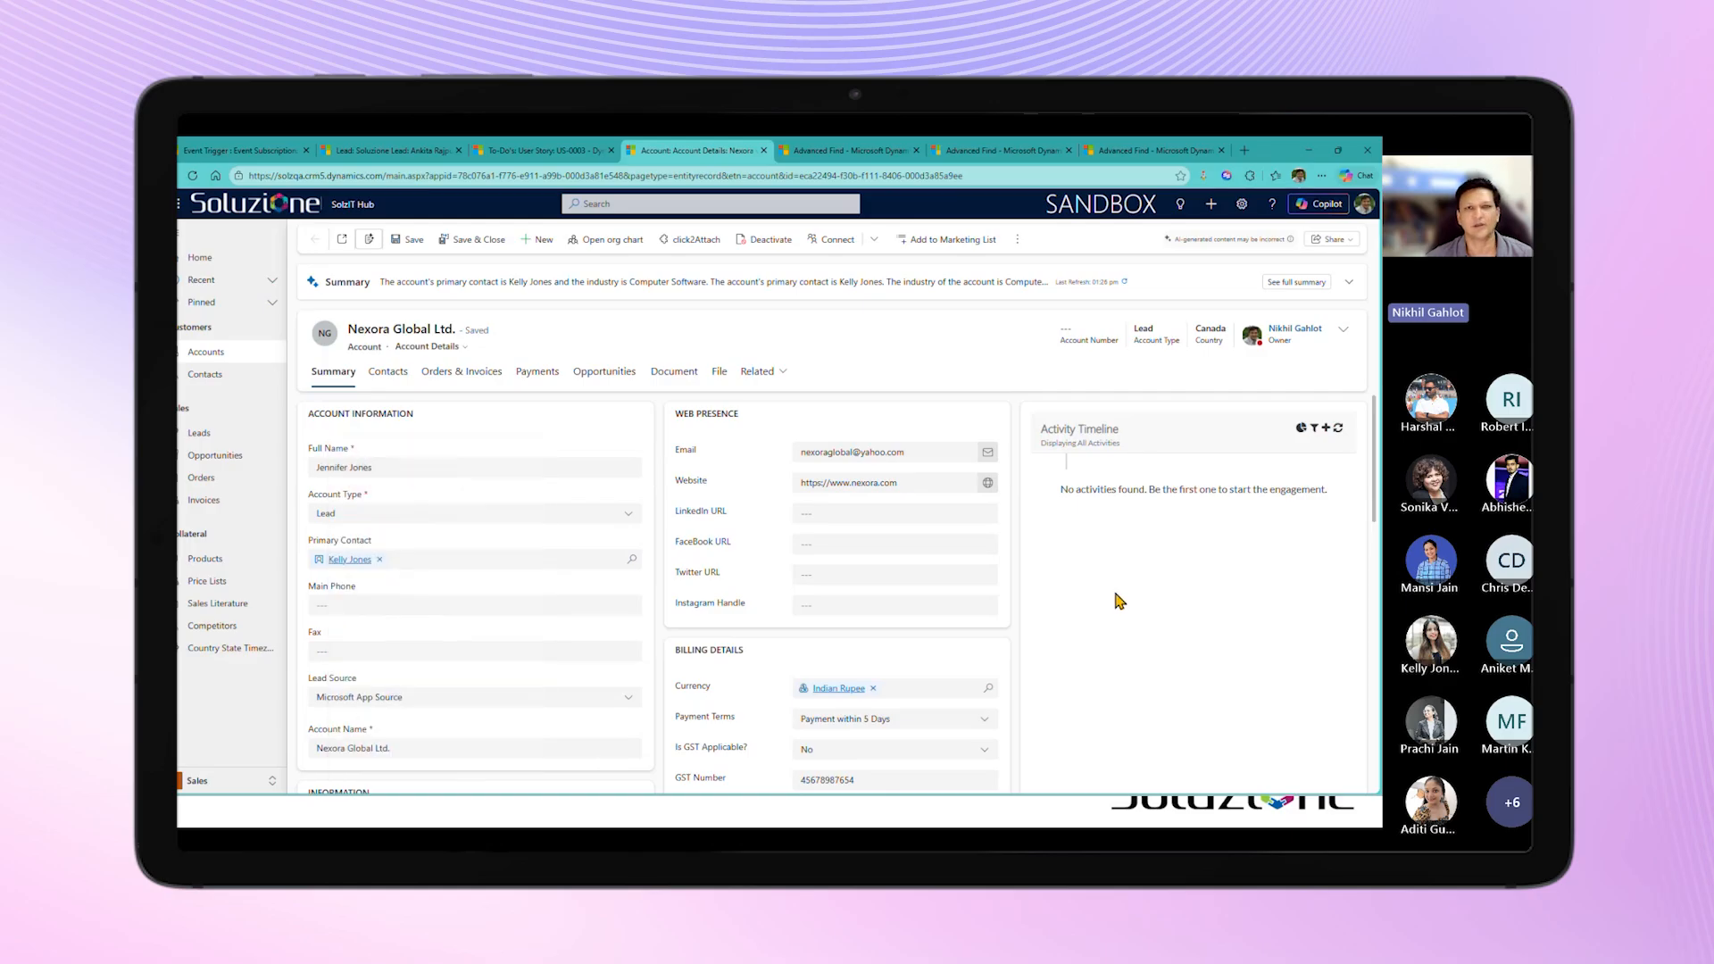
{"action": "scroll", "coordinate": [1119, 601], "scroll_direction": "down", "scroll_amount": 3}
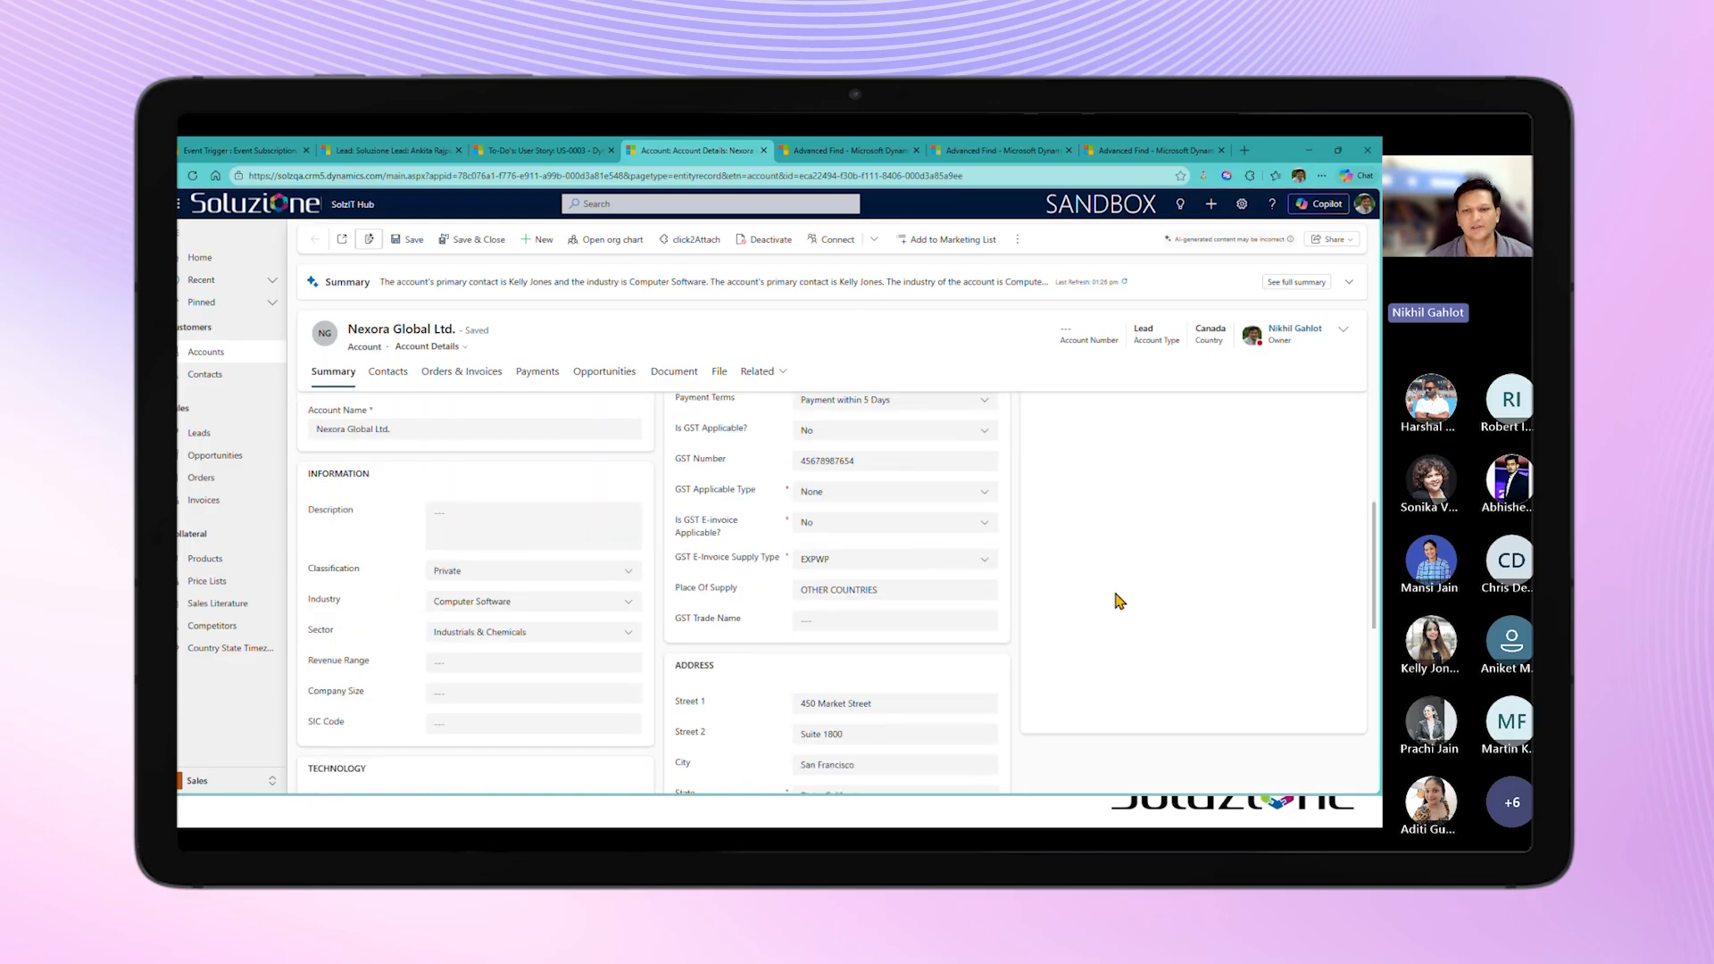
{"action": "scroll", "coordinate": [1119, 601], "scroll_direction": "down", "scroll_amount": 3}
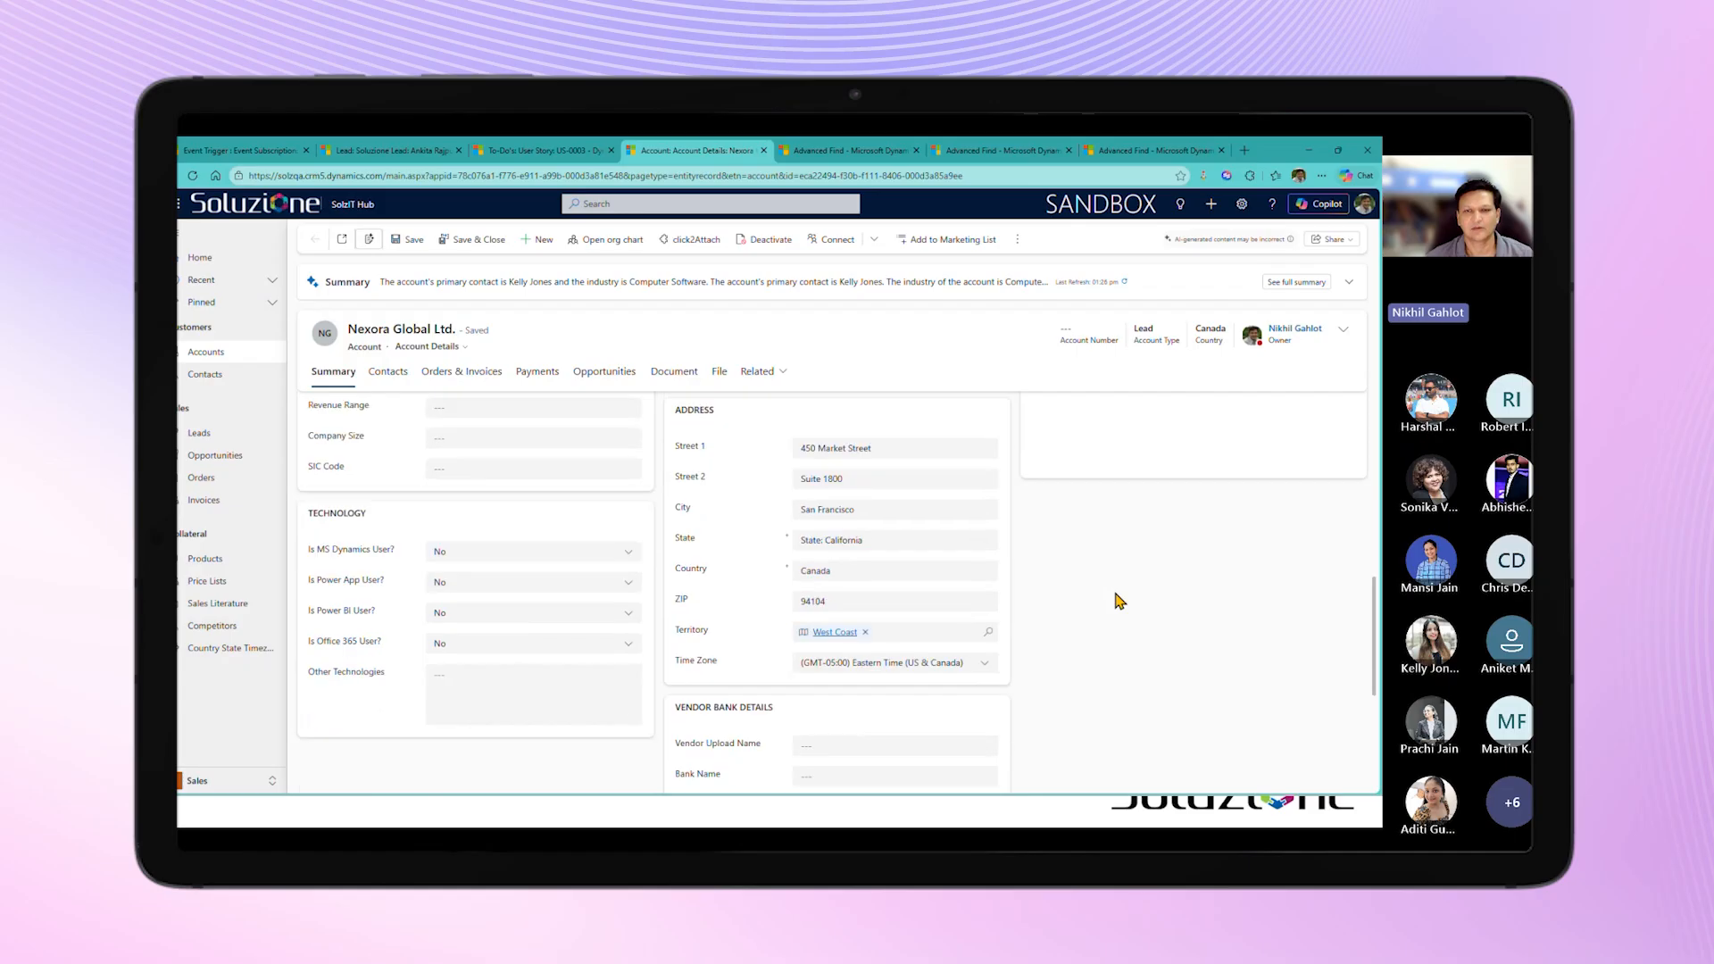
{"action": "left_click", "coordinate": [835, 570]}
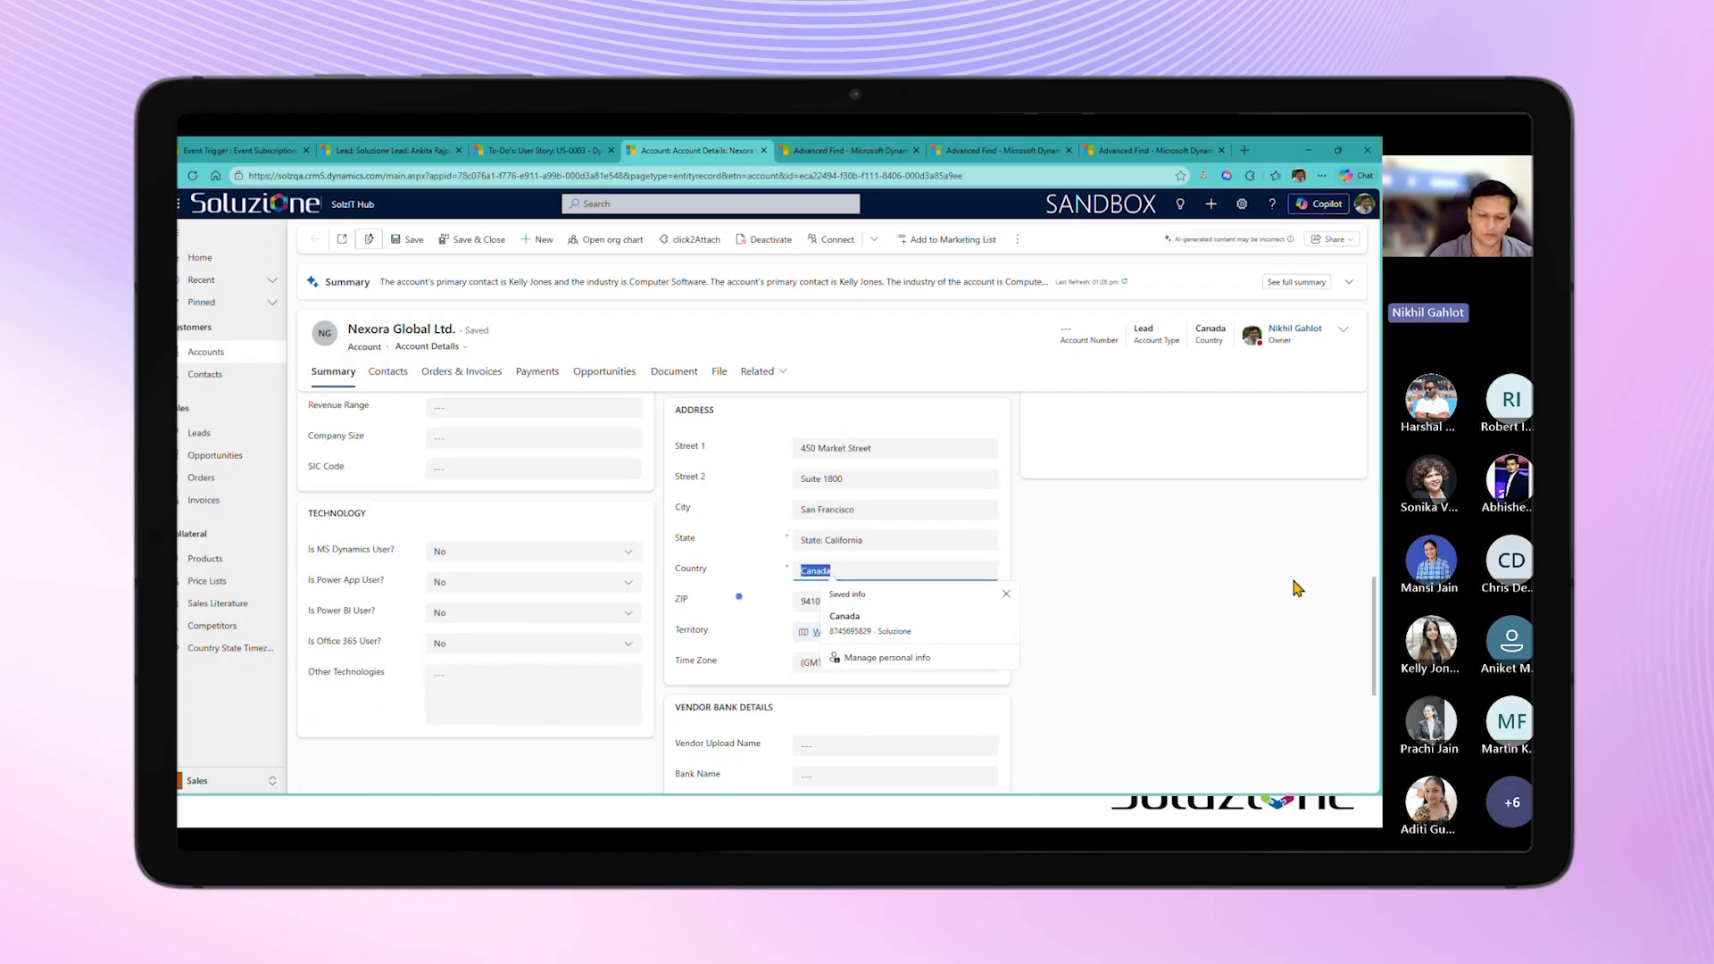
{"action": "type", "text": "US"}
{"action": "left_click", "coordinate": [1116, 605]}
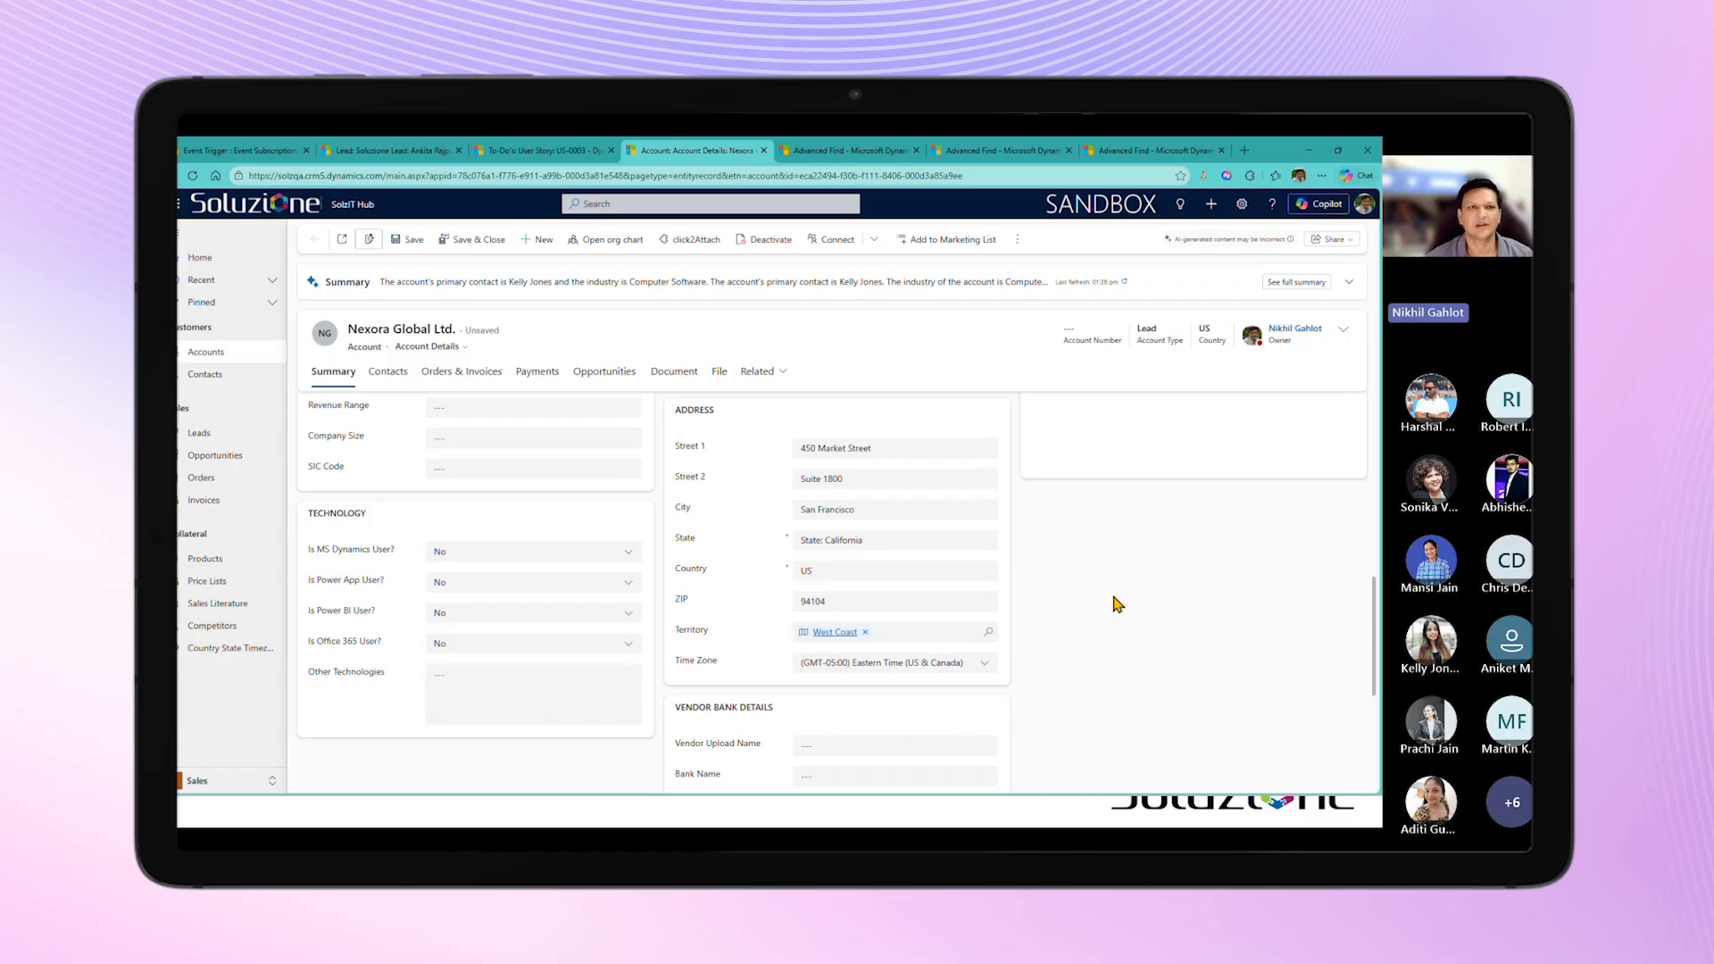
{"action": "left_click", "coordinate": [403, 246]}
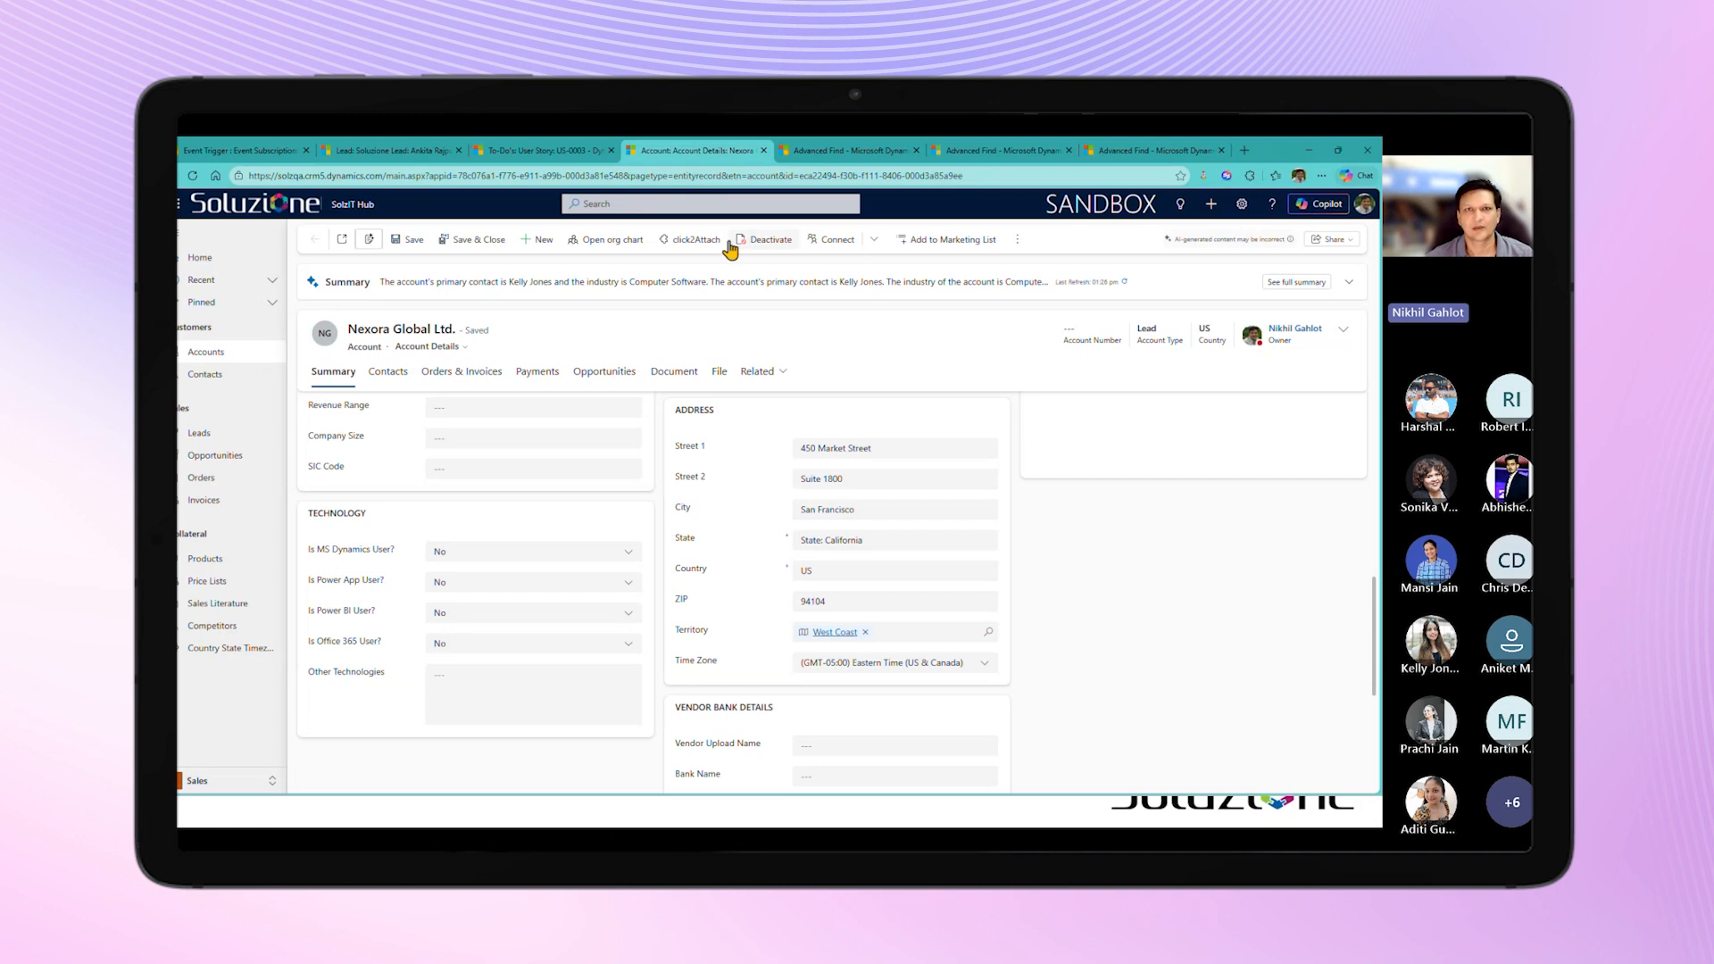
Step: Check the Advanced Find email list for the account update notification and view its Soluzione Alerts sender record
{"action": "left_click", "coordinate": [963, 154]}
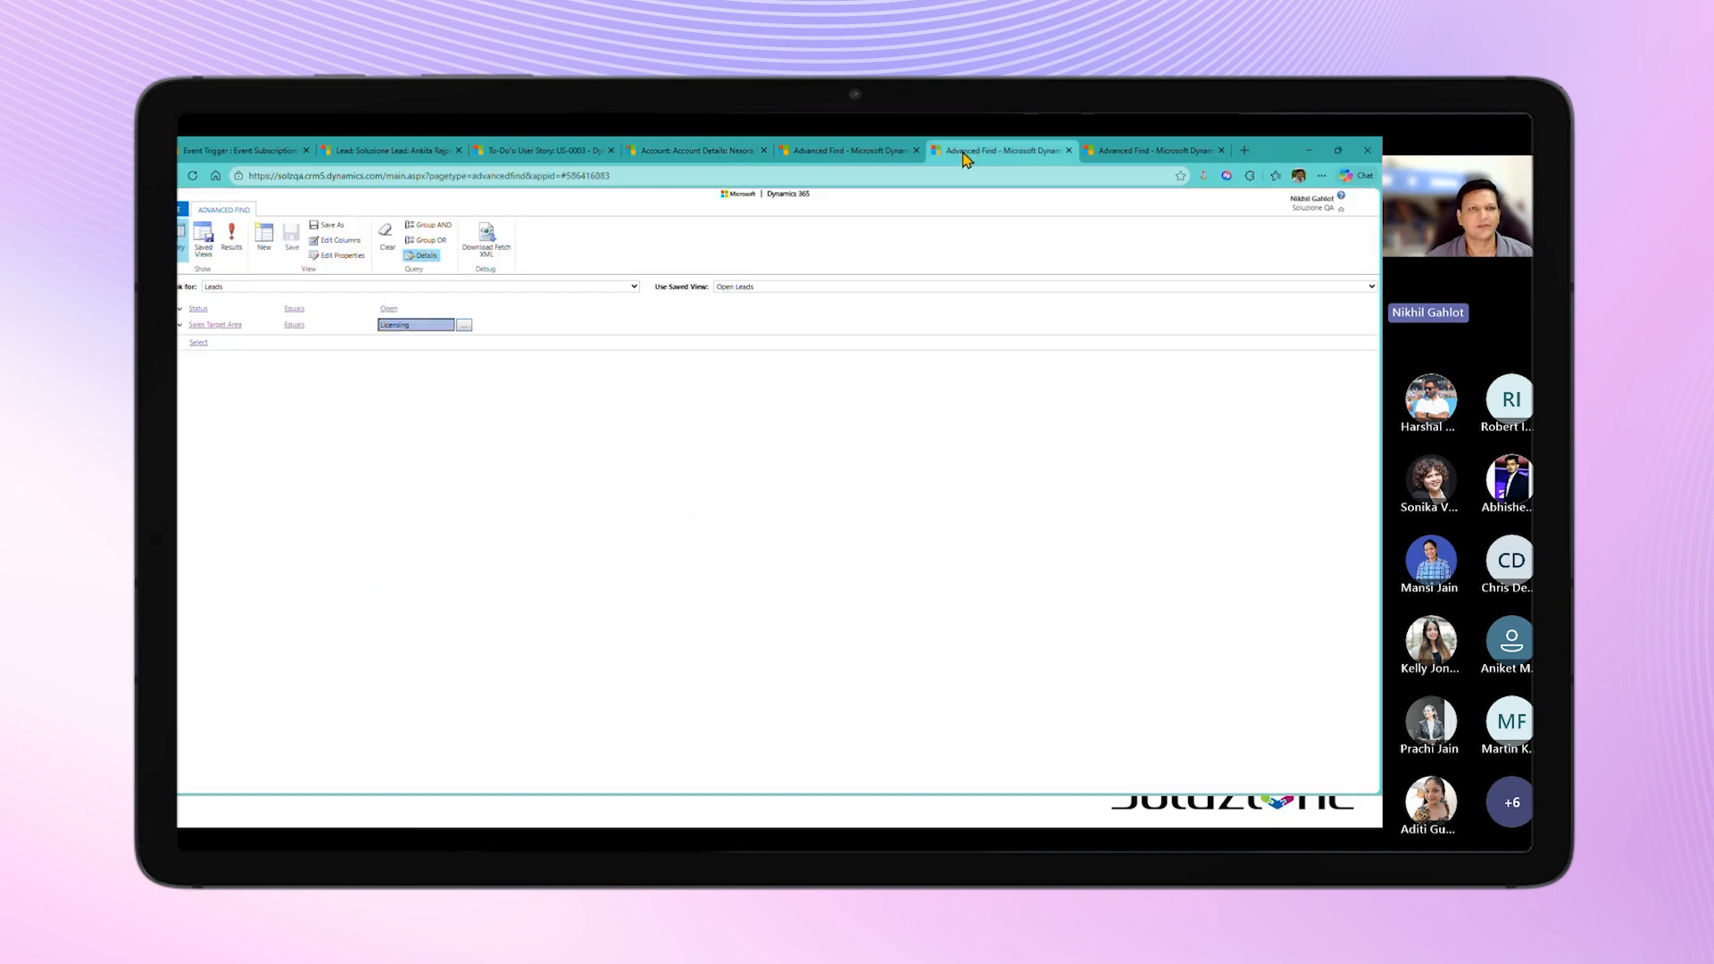
{"action": "left_click", "coordinate": [1126, 151]}
{"action": "left_click", "coordinate": [894, 160]}
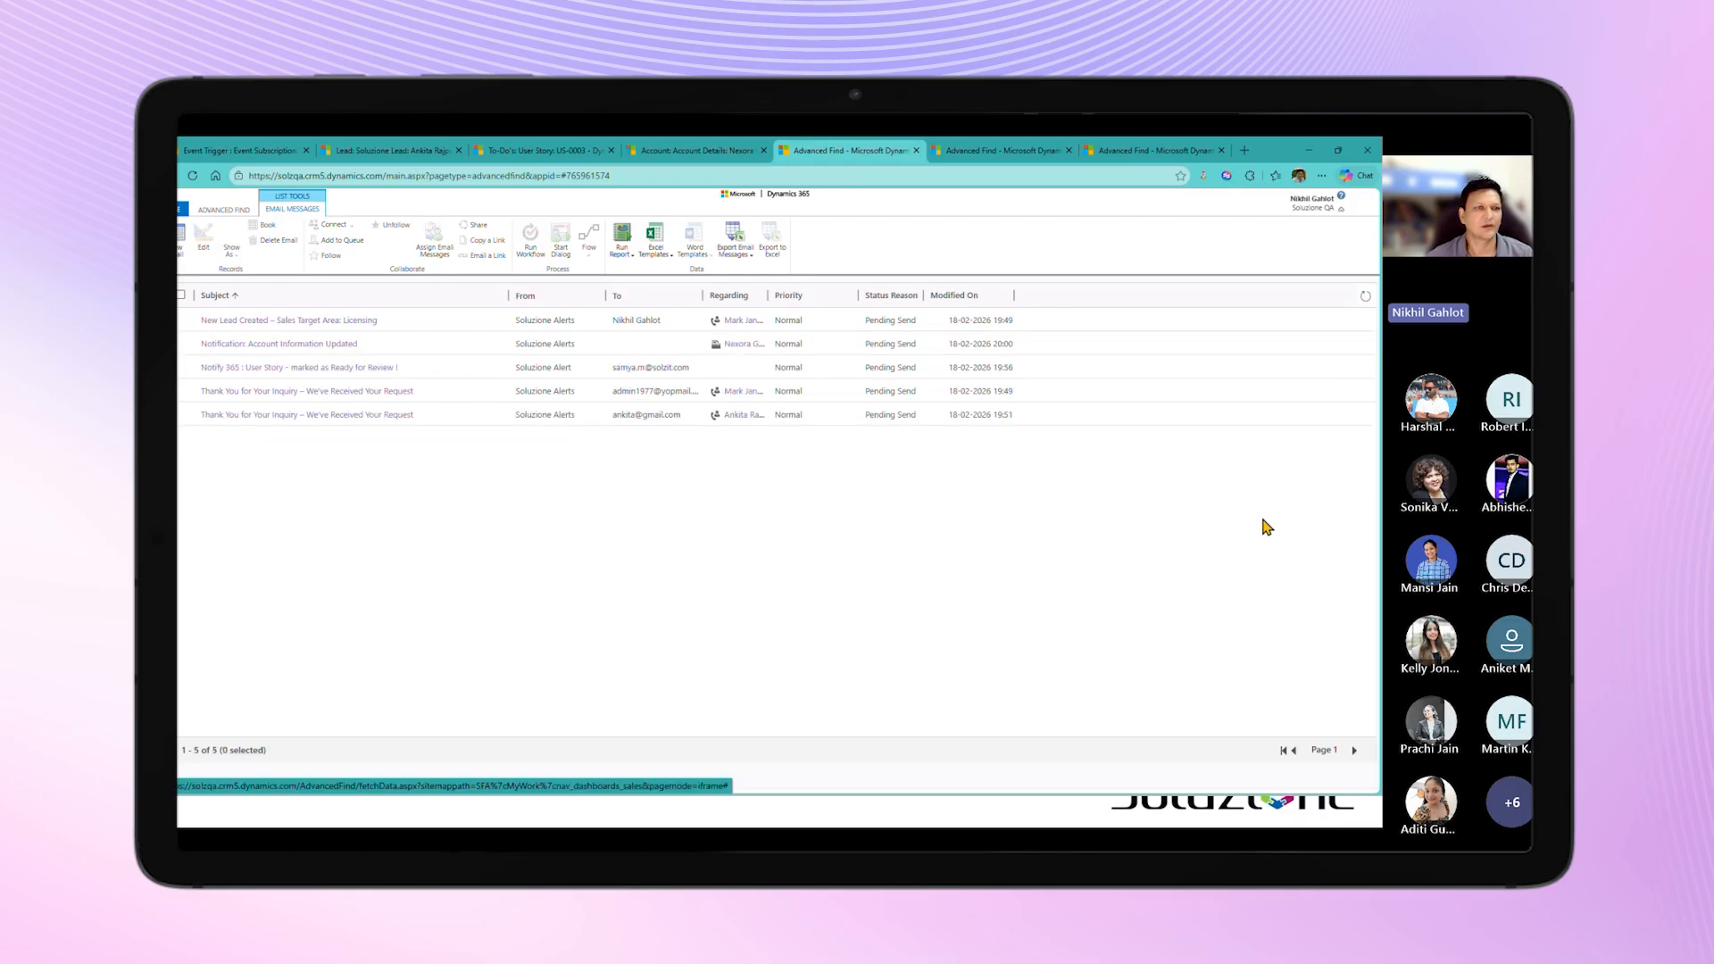
{"action": "double_click", "coordinate": [537, 354]}
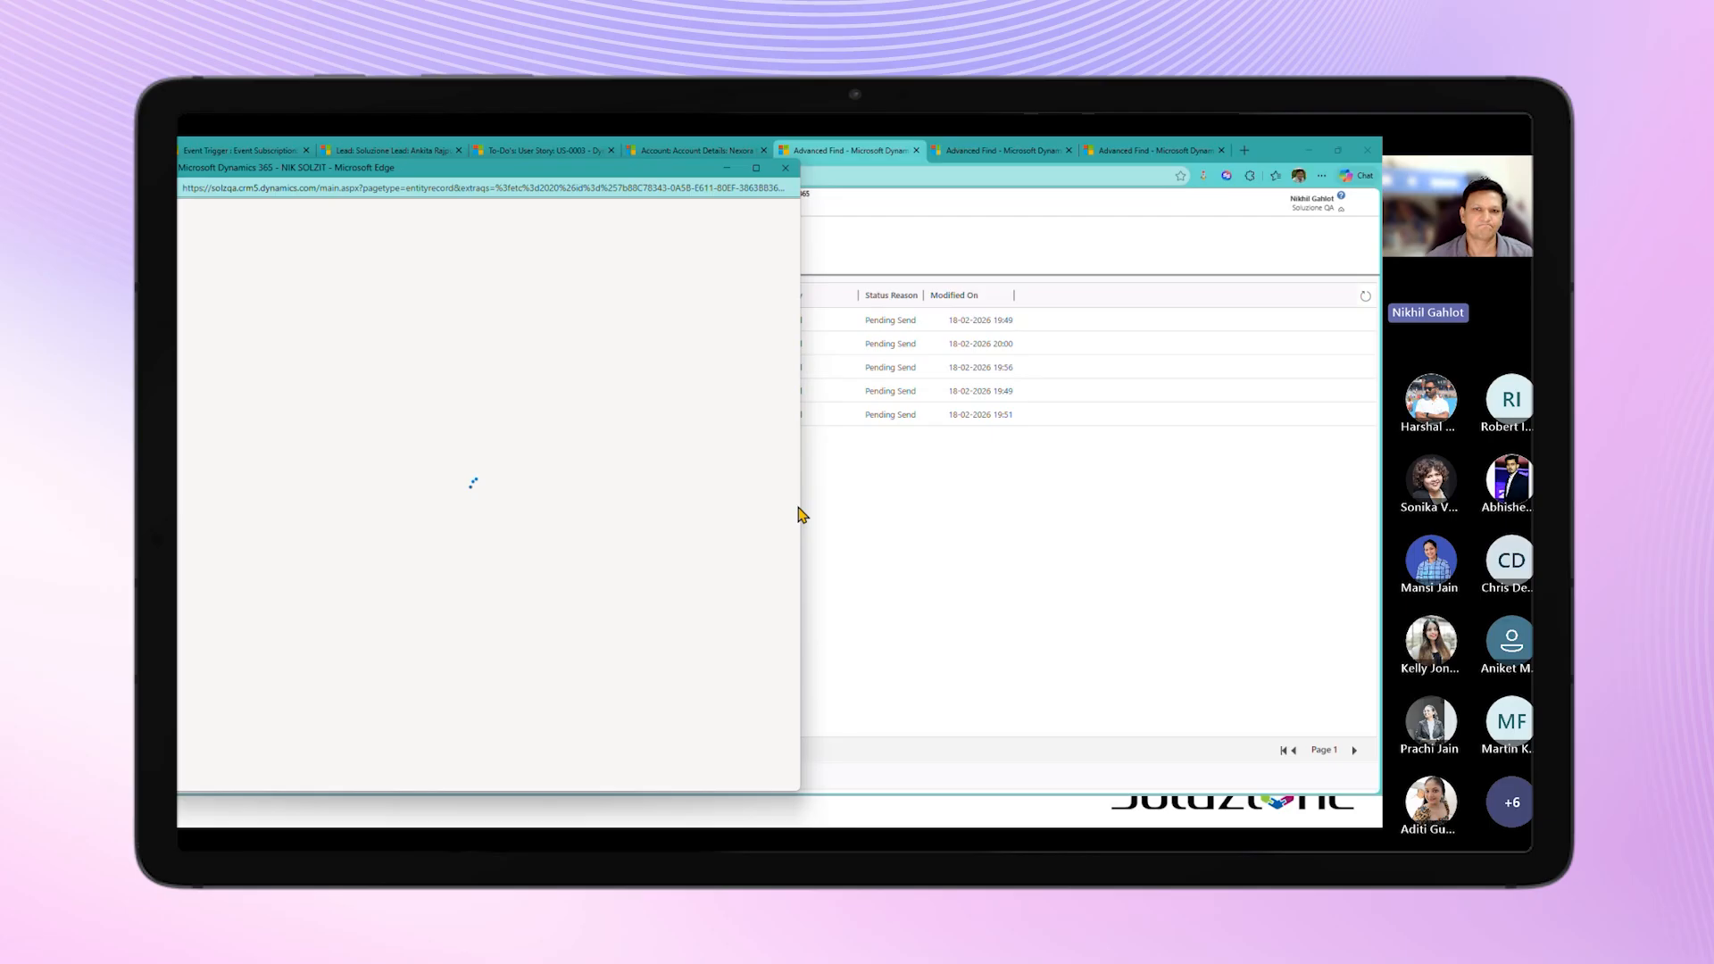
{"action": "left_click_drag", "start_coordinate": [800, 506], "coordinate": [1030, 509]}
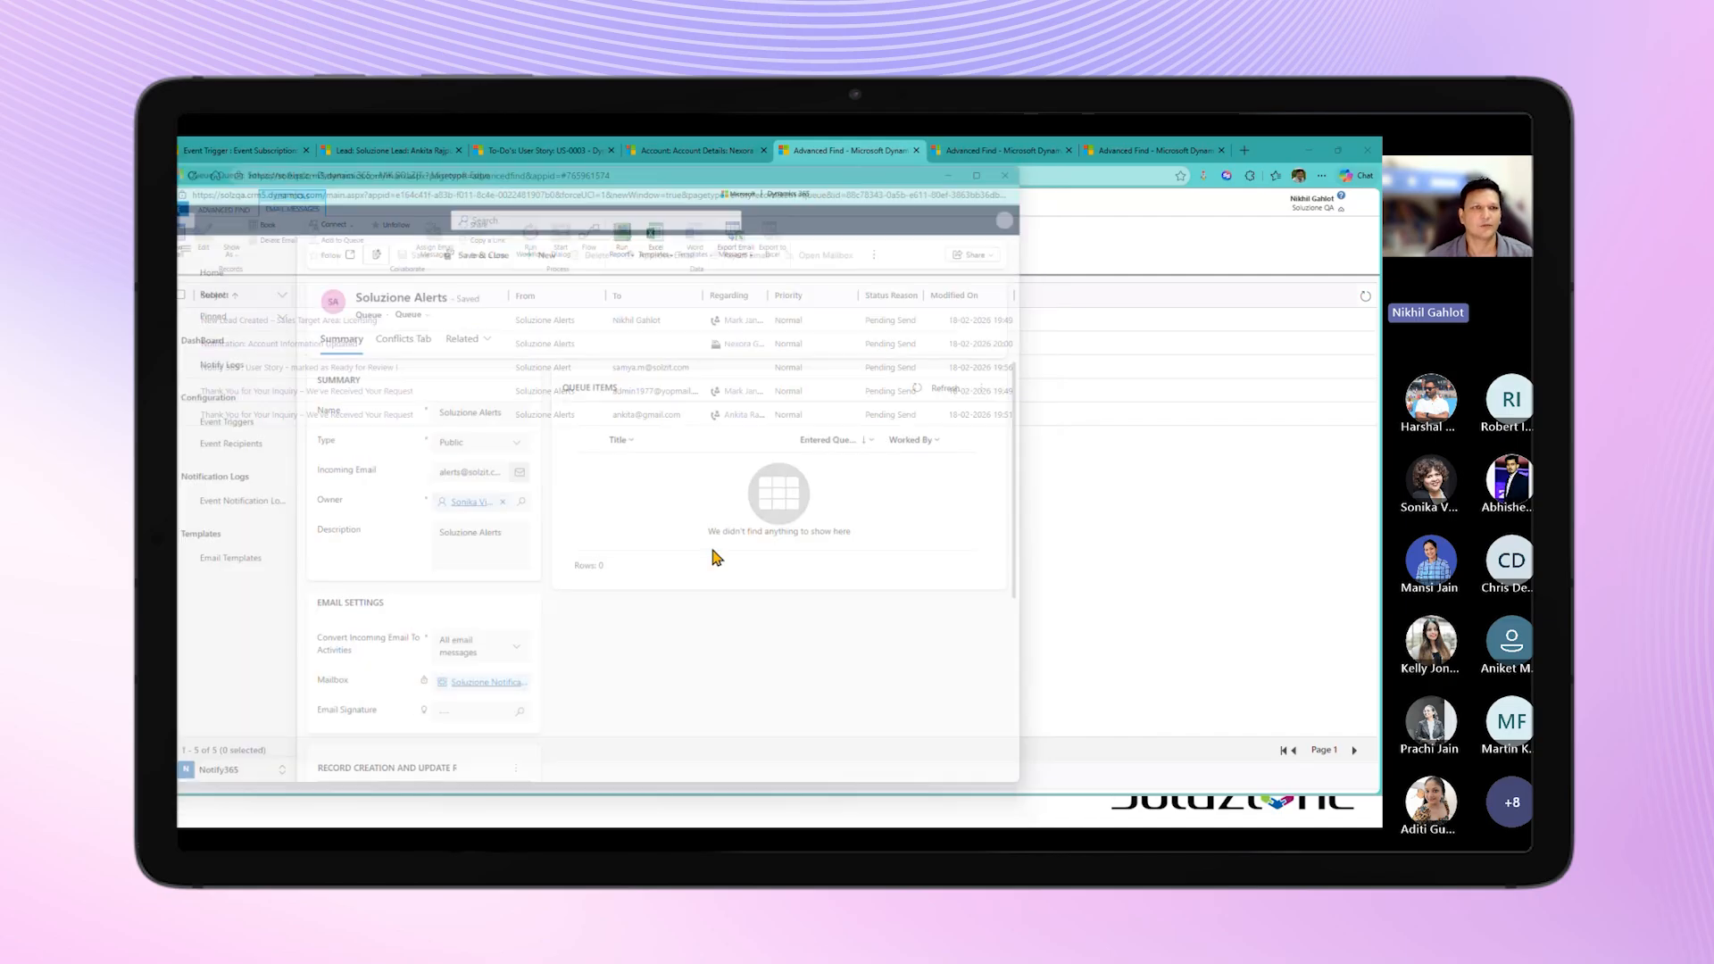
Step: Open the "Notification: Account Information Updated" email, review its recipients and body, and close it
{"action": "left_click", "coordinate": [311, 345]}
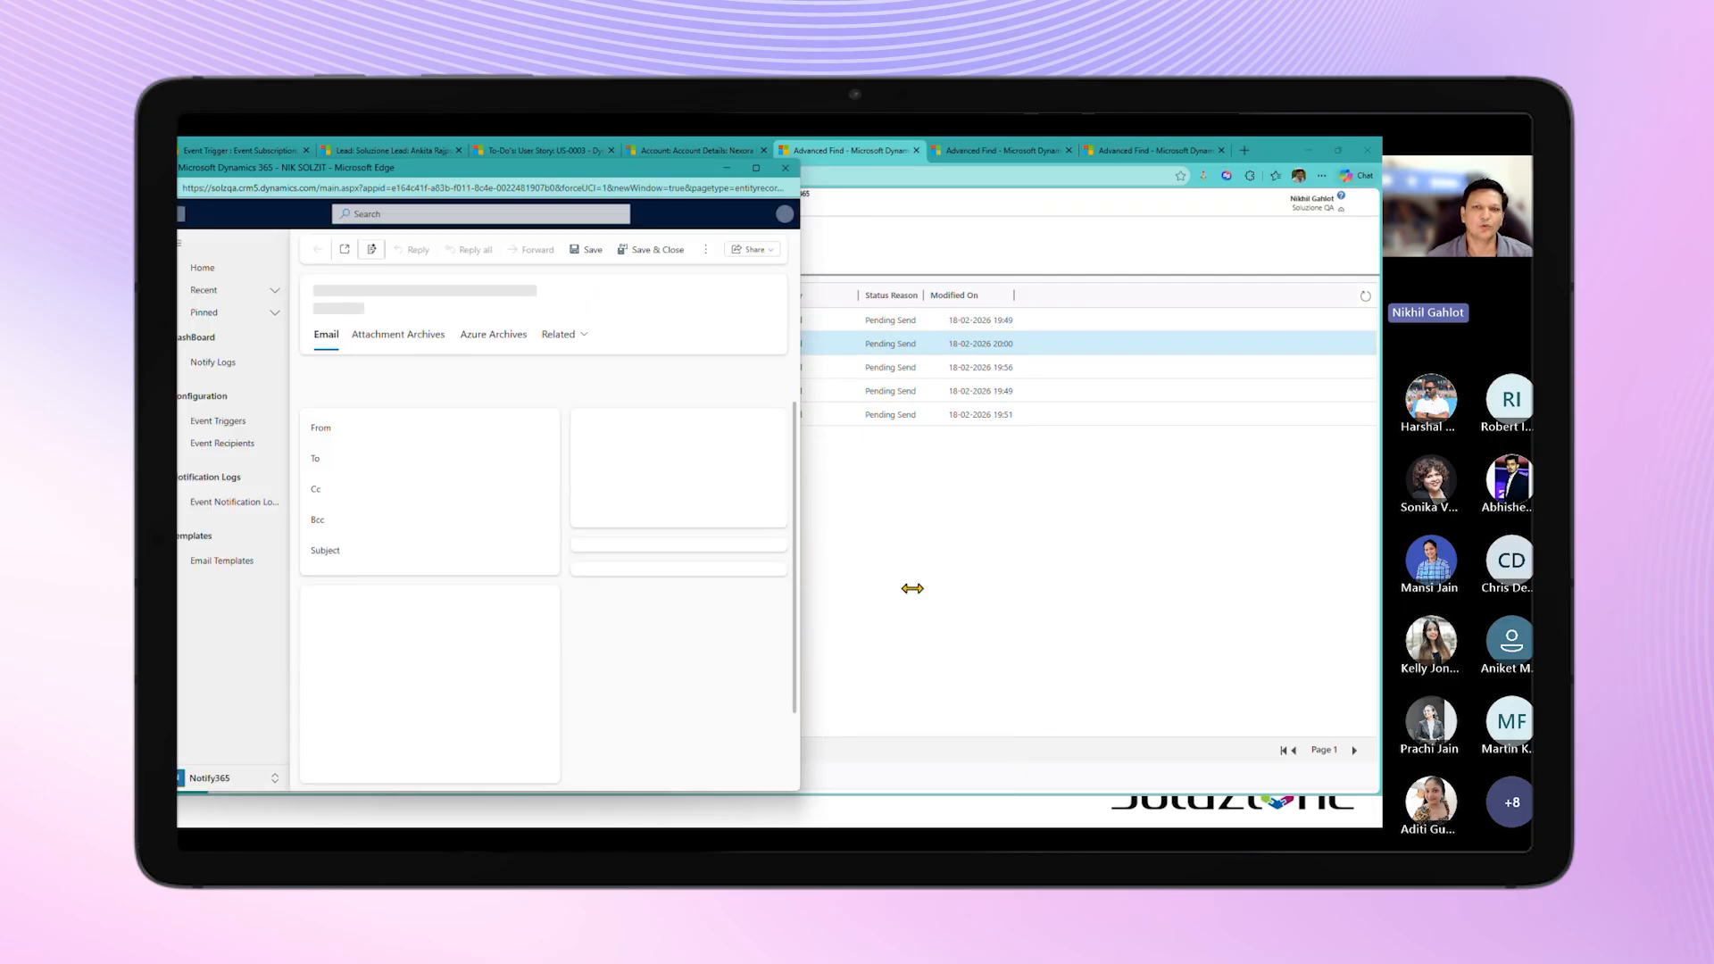
{"action": "left_click_drag", "start_coordinate": [926, 591], "coordinate": [1020, 587]}
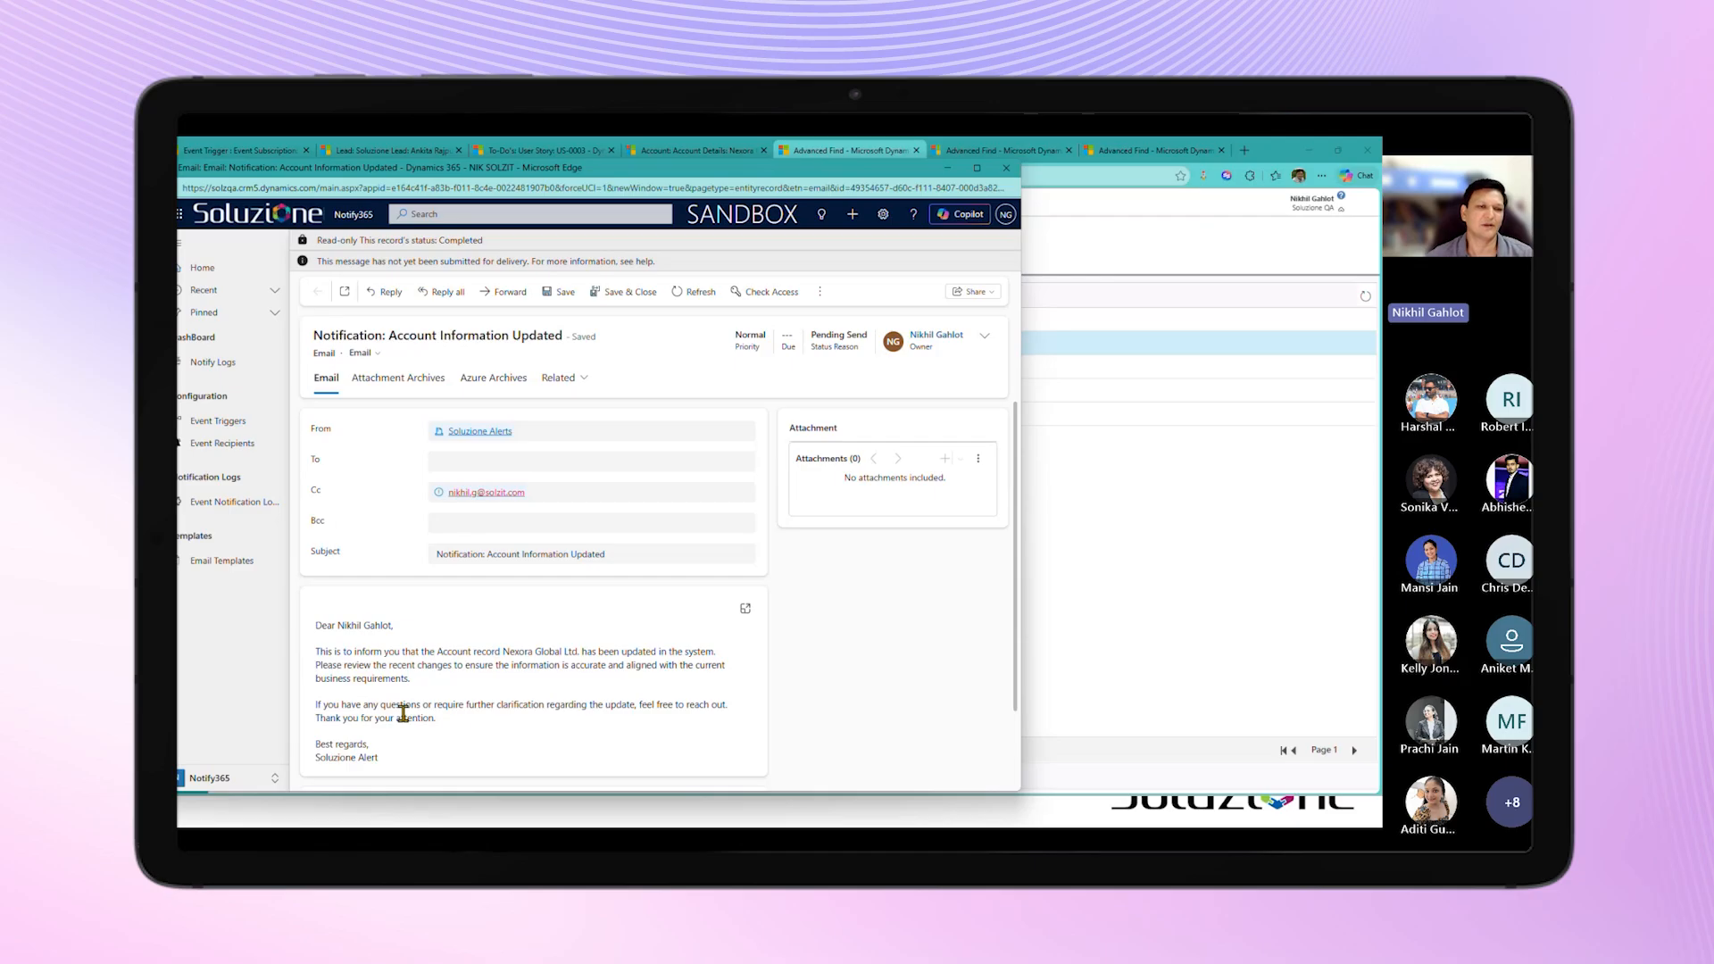
{"action": "left_click", "coordinate": [1005, 172]}
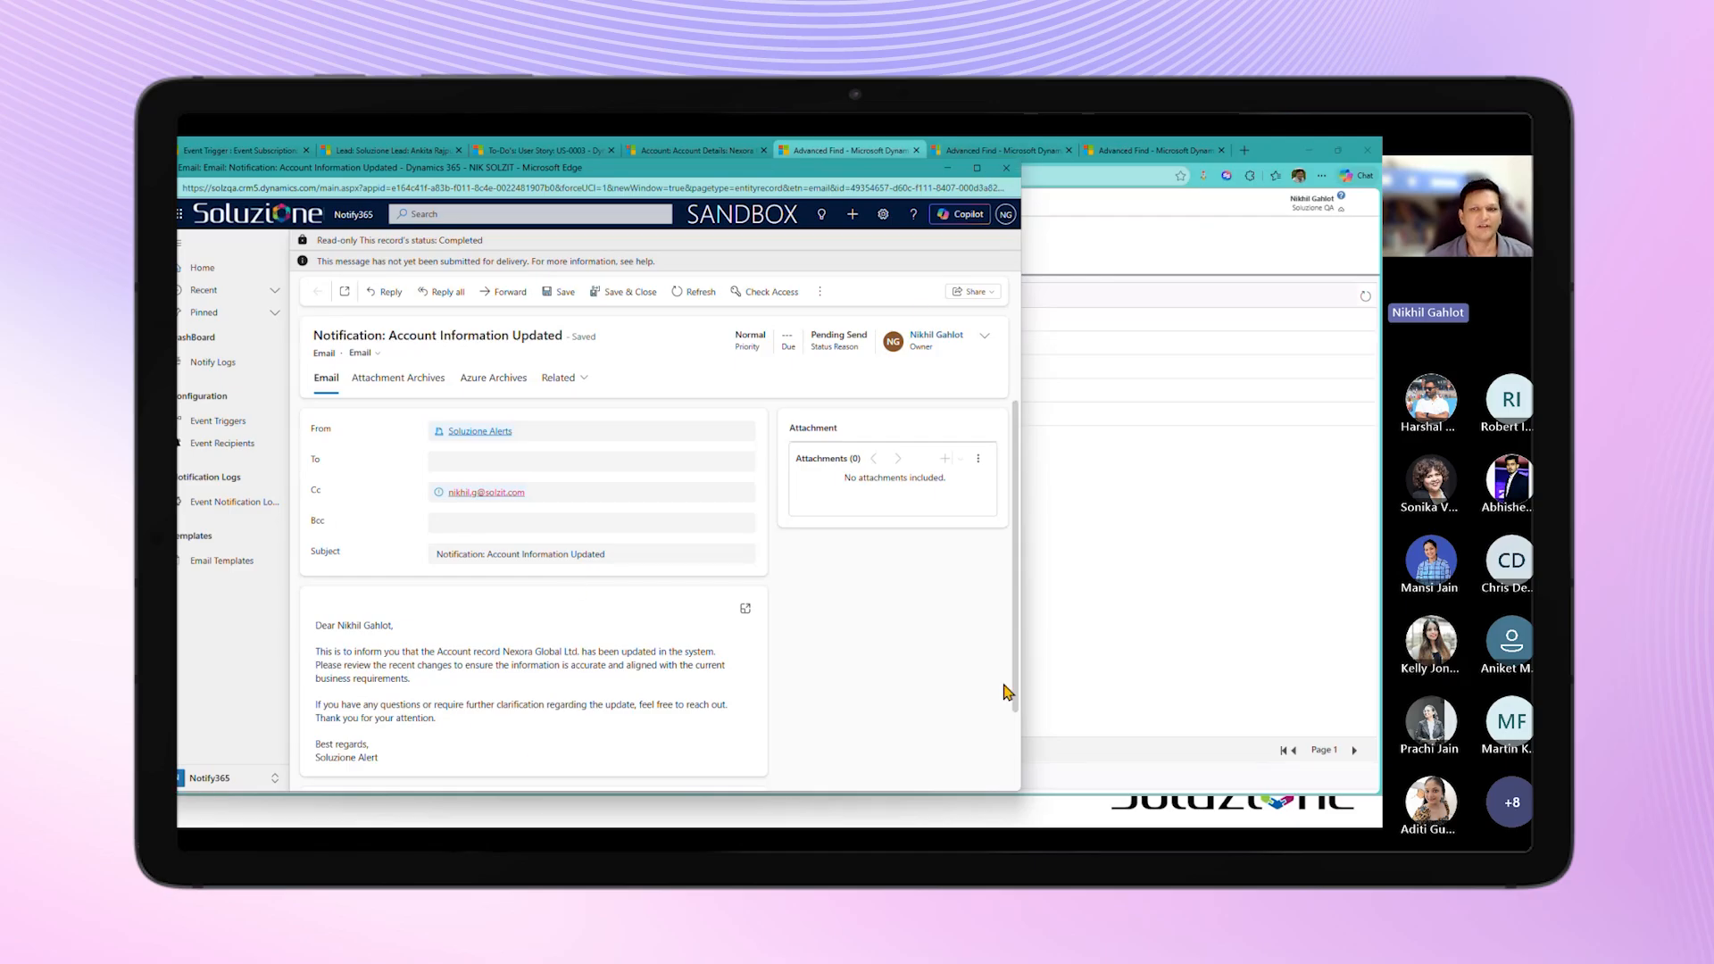
Step: Open the newest account entry in the Active Event Notification Logs, inspect its status and error message, and return to the list
{"action": "left_click", "coordinate": [248, 158]}
{"action": "left_click", "coordinate": [234, 494]}
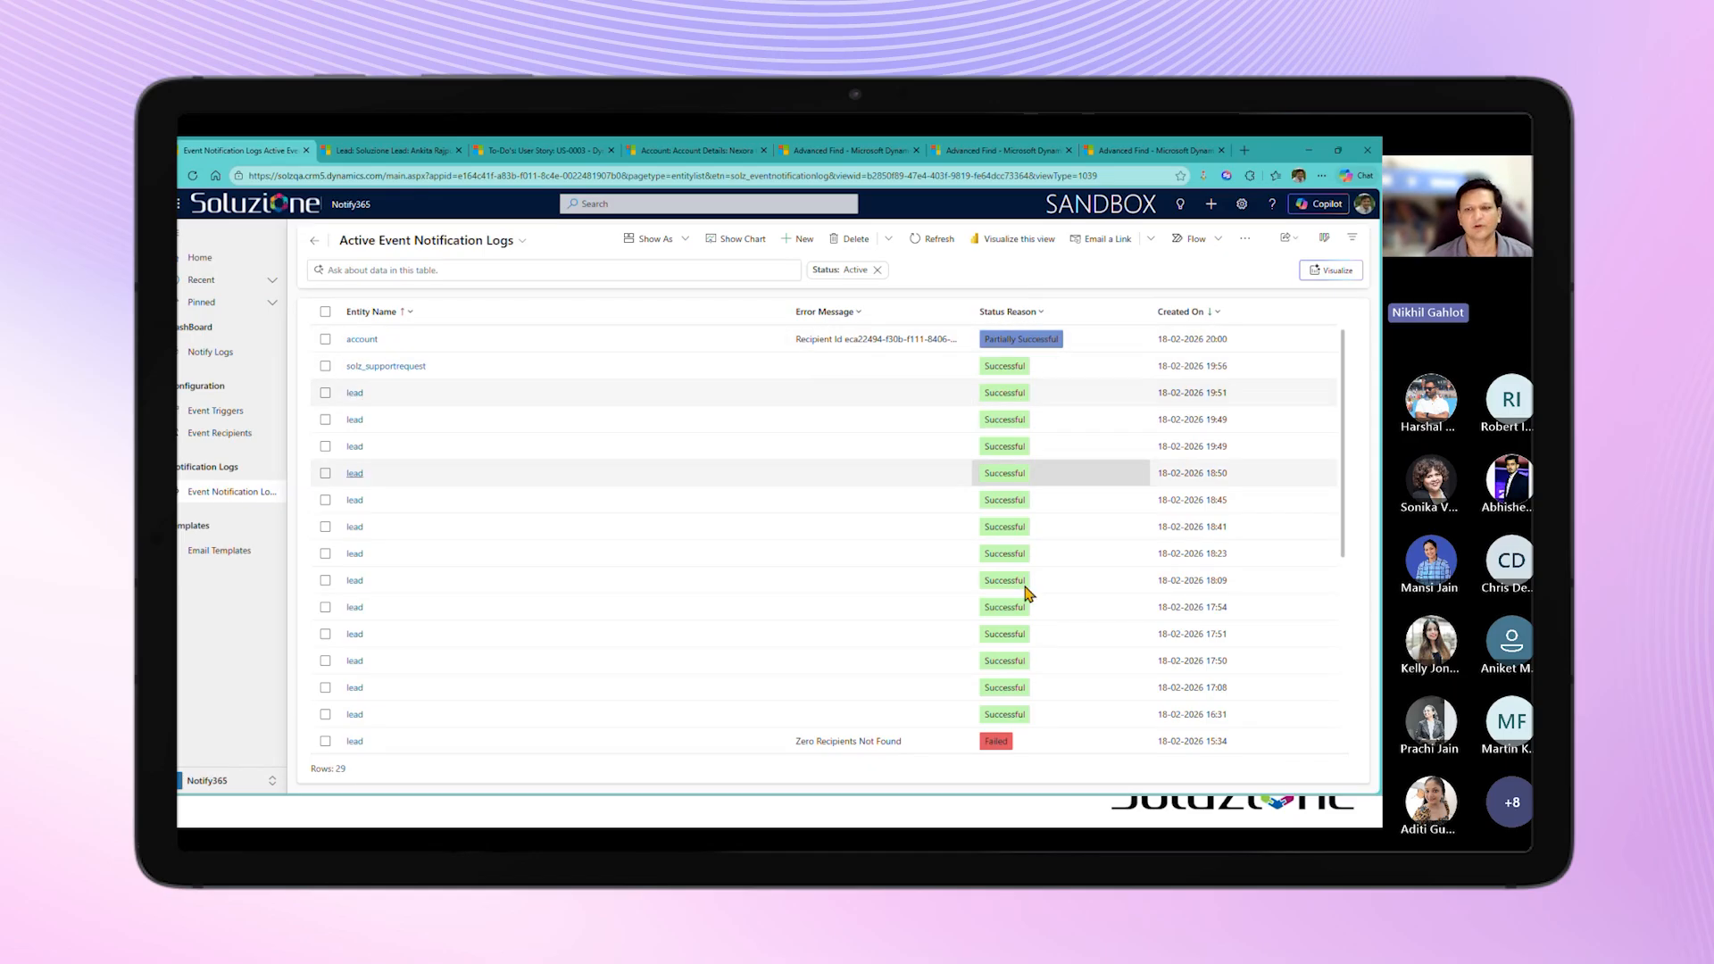
{"action": "double_click", "coordinate": [902, 346]}
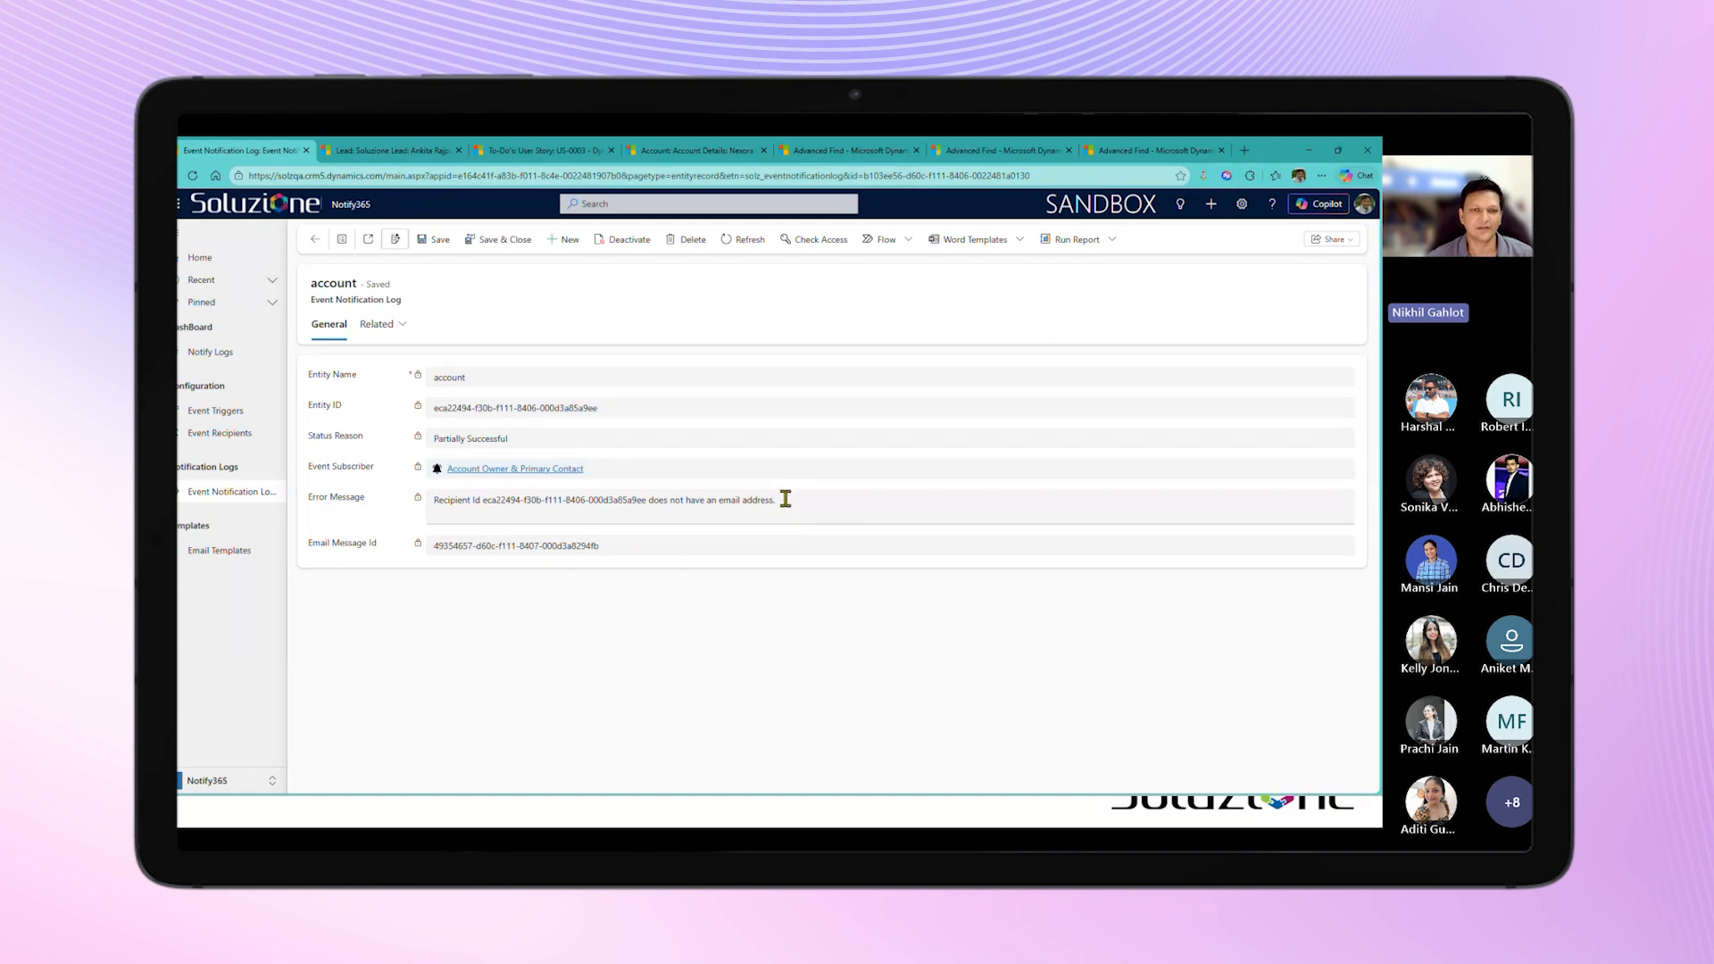
{"action": "left_click_drag", "start_coordinate": [647, 503], "coordinate": [483, 502]}
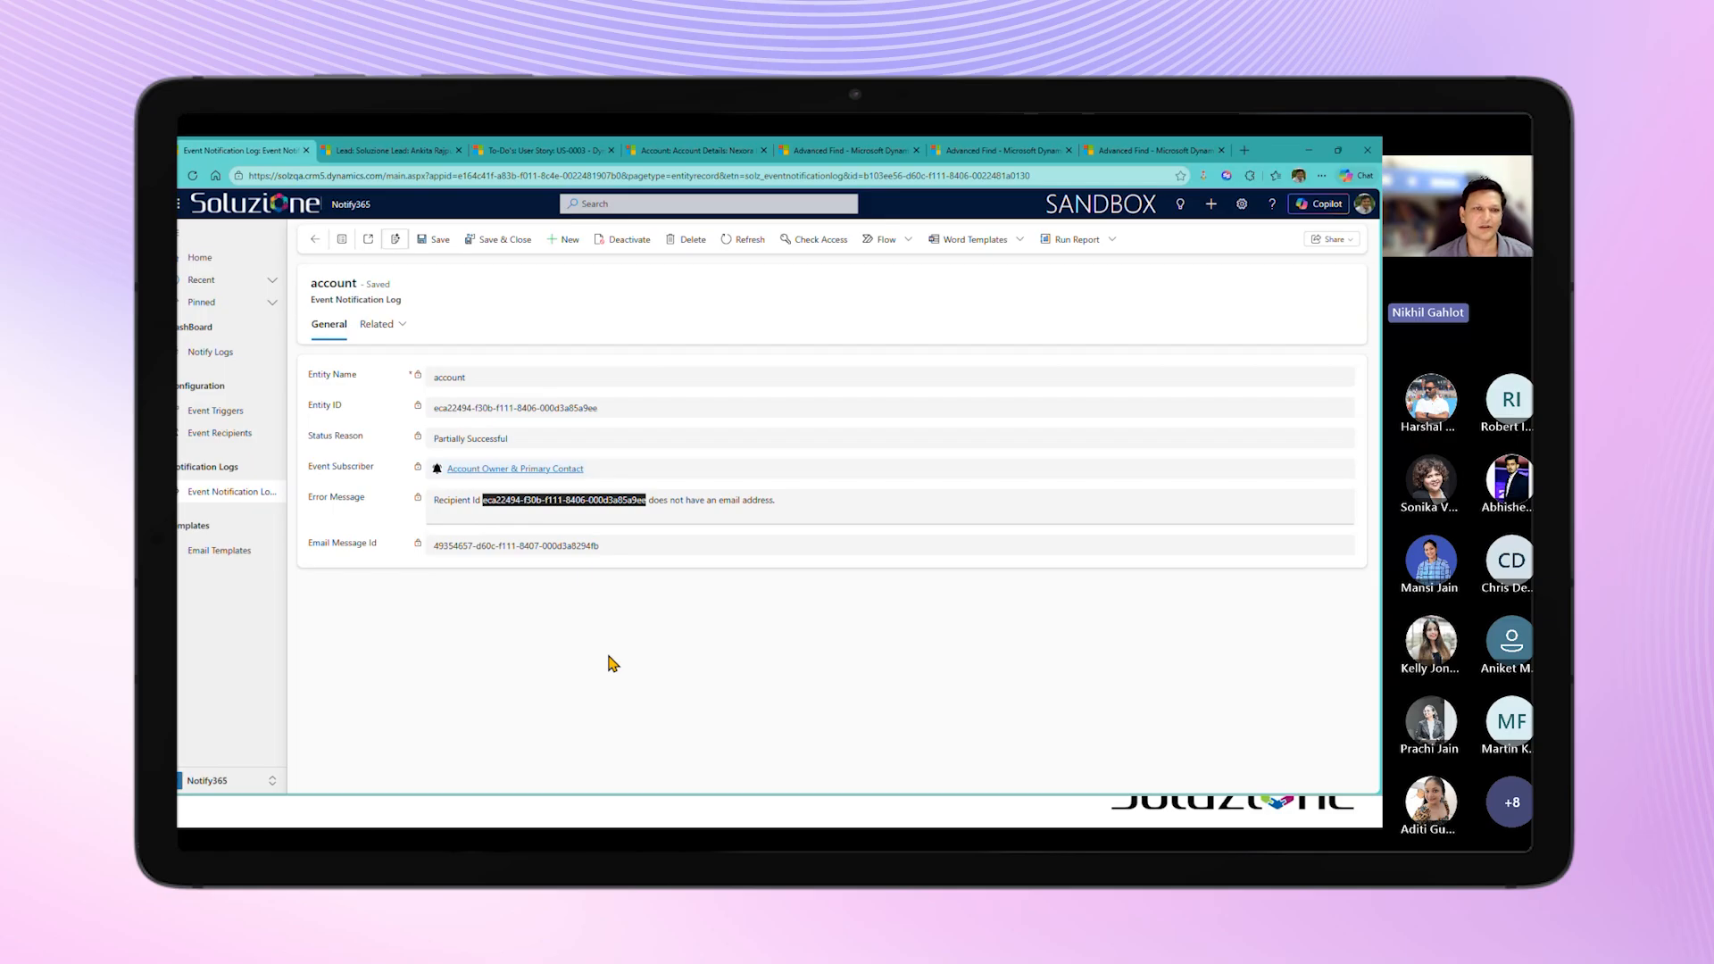
{"action": "left_click", "coordinate": [315, 240]}
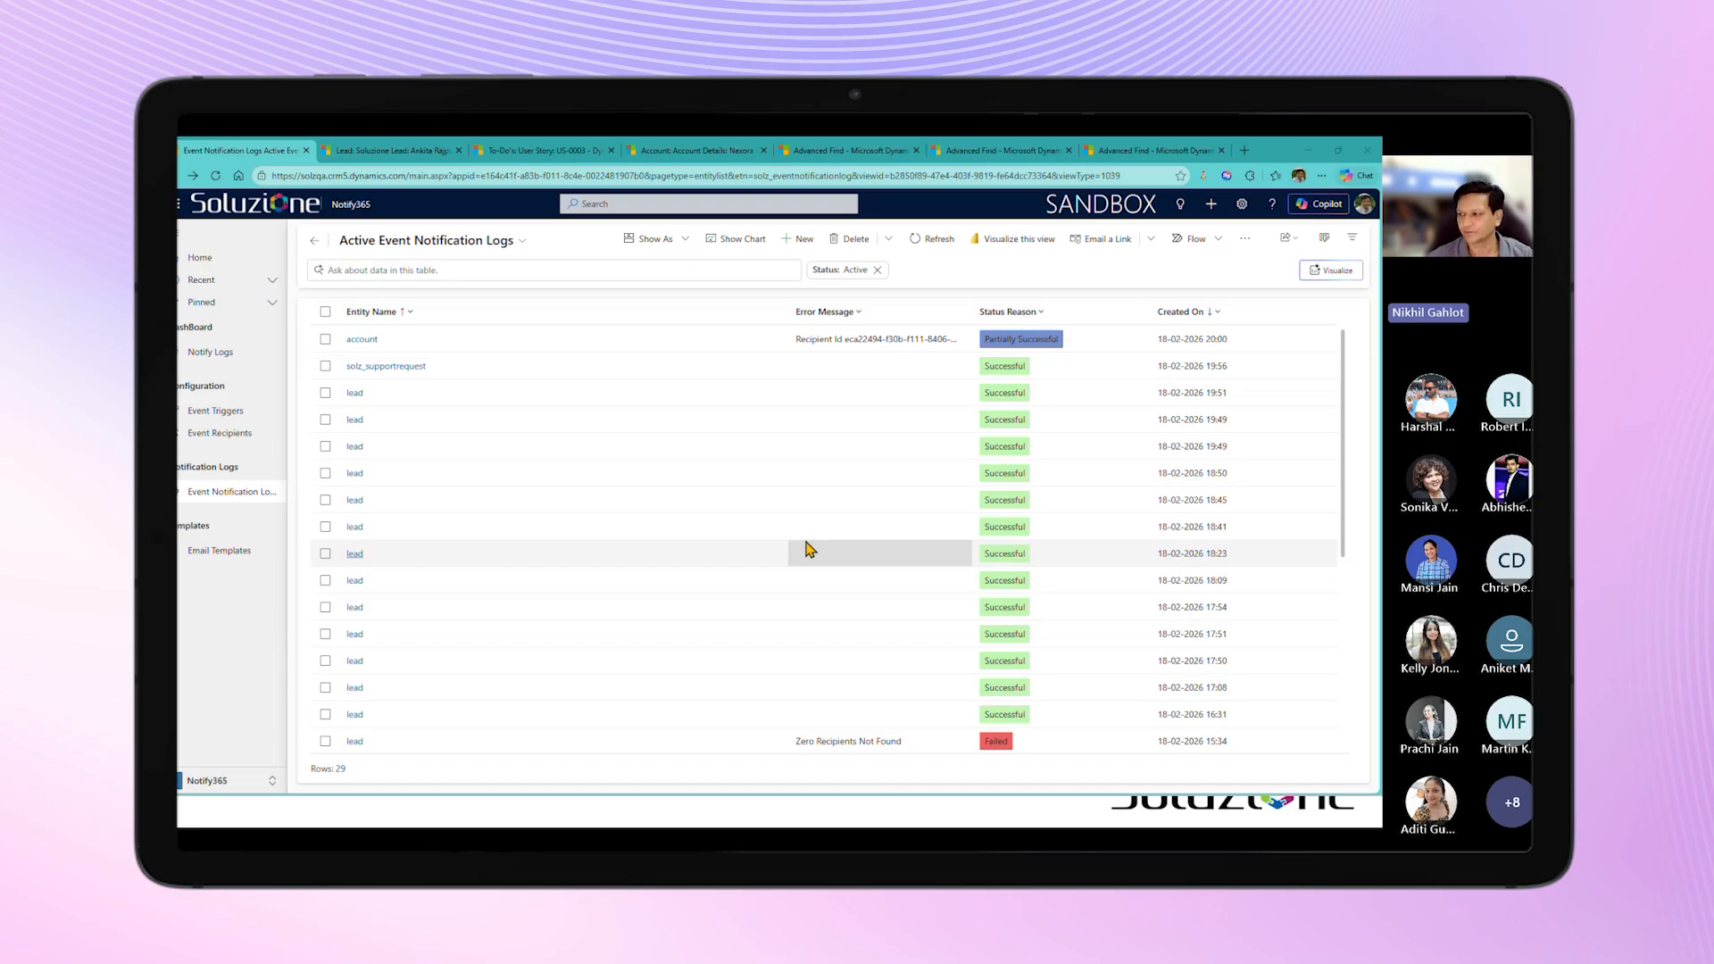
Step: Switch to the Sample Scenarios presentation and advance to the Key Benefits slide
{"action": "key", "text": "alt+Tab"}
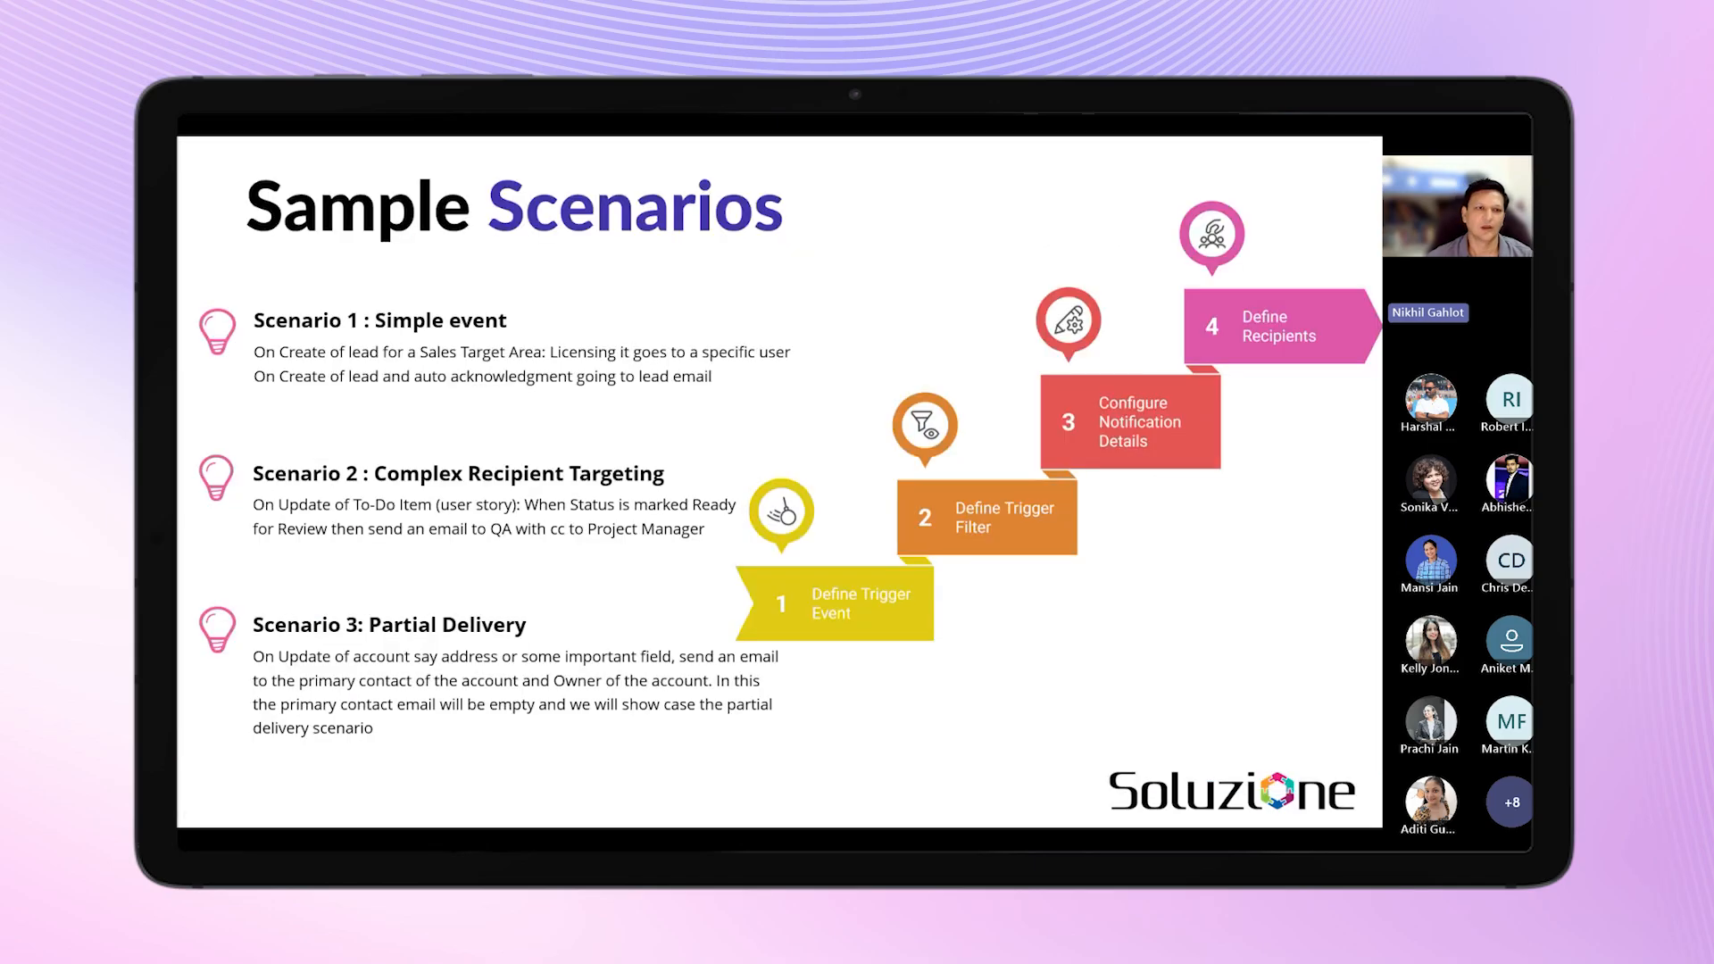
{"action": "left_click", "coordinate": [617, 664]}
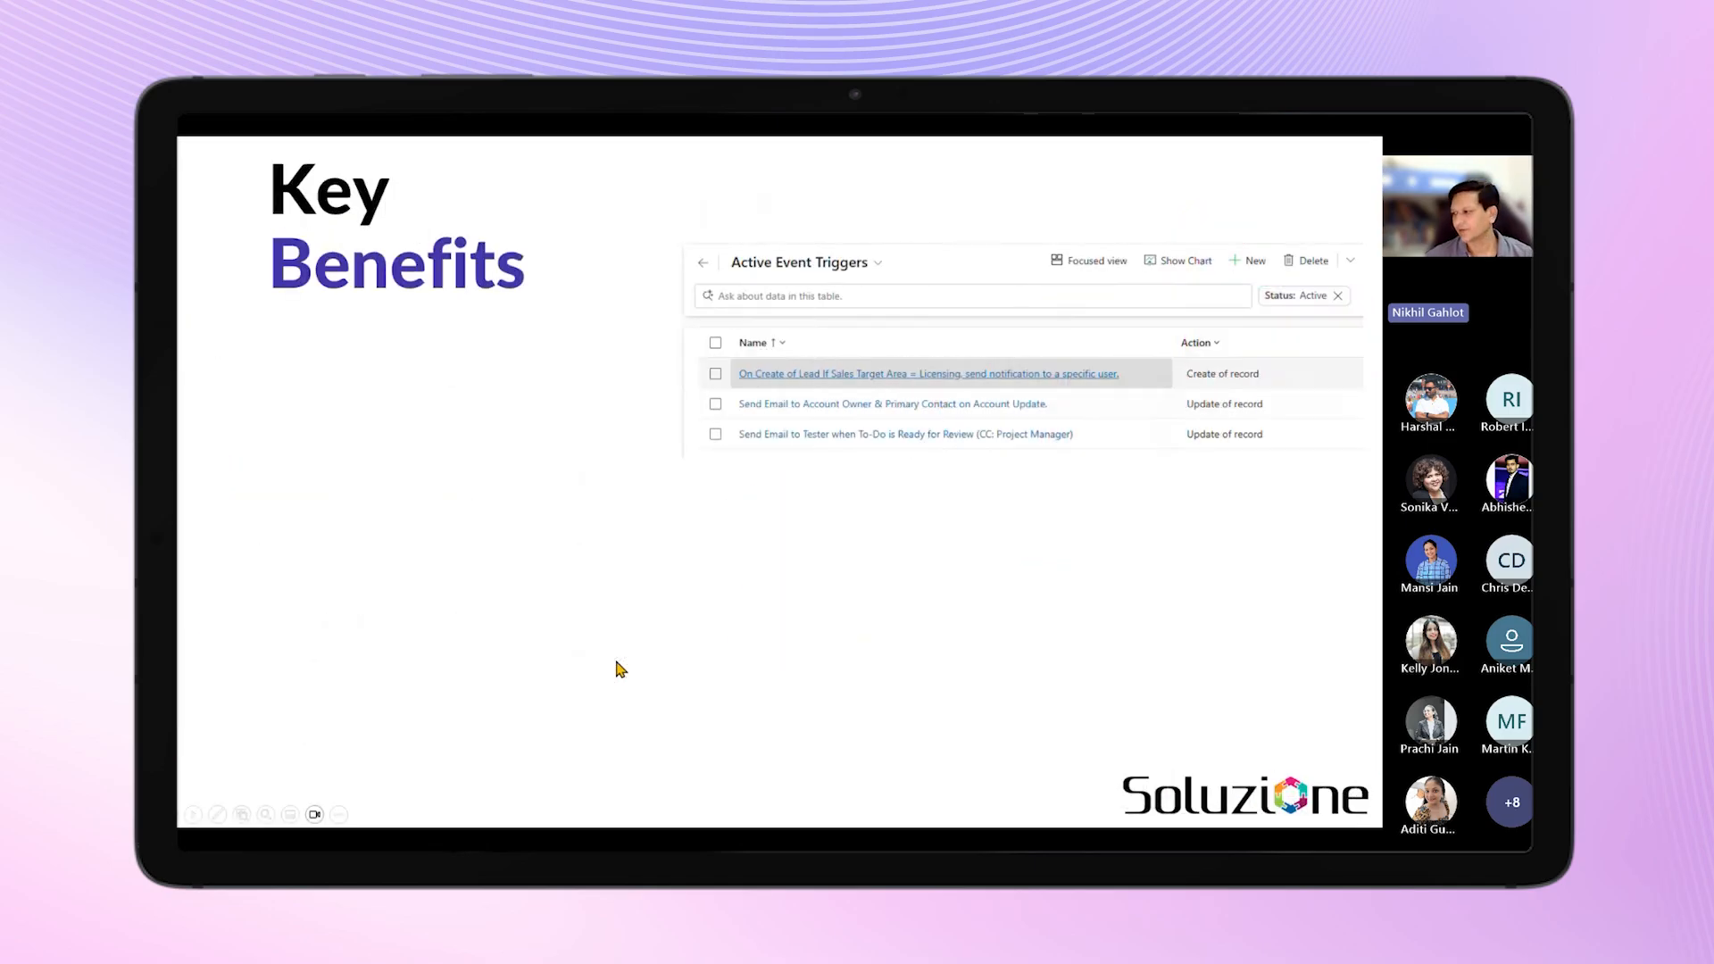